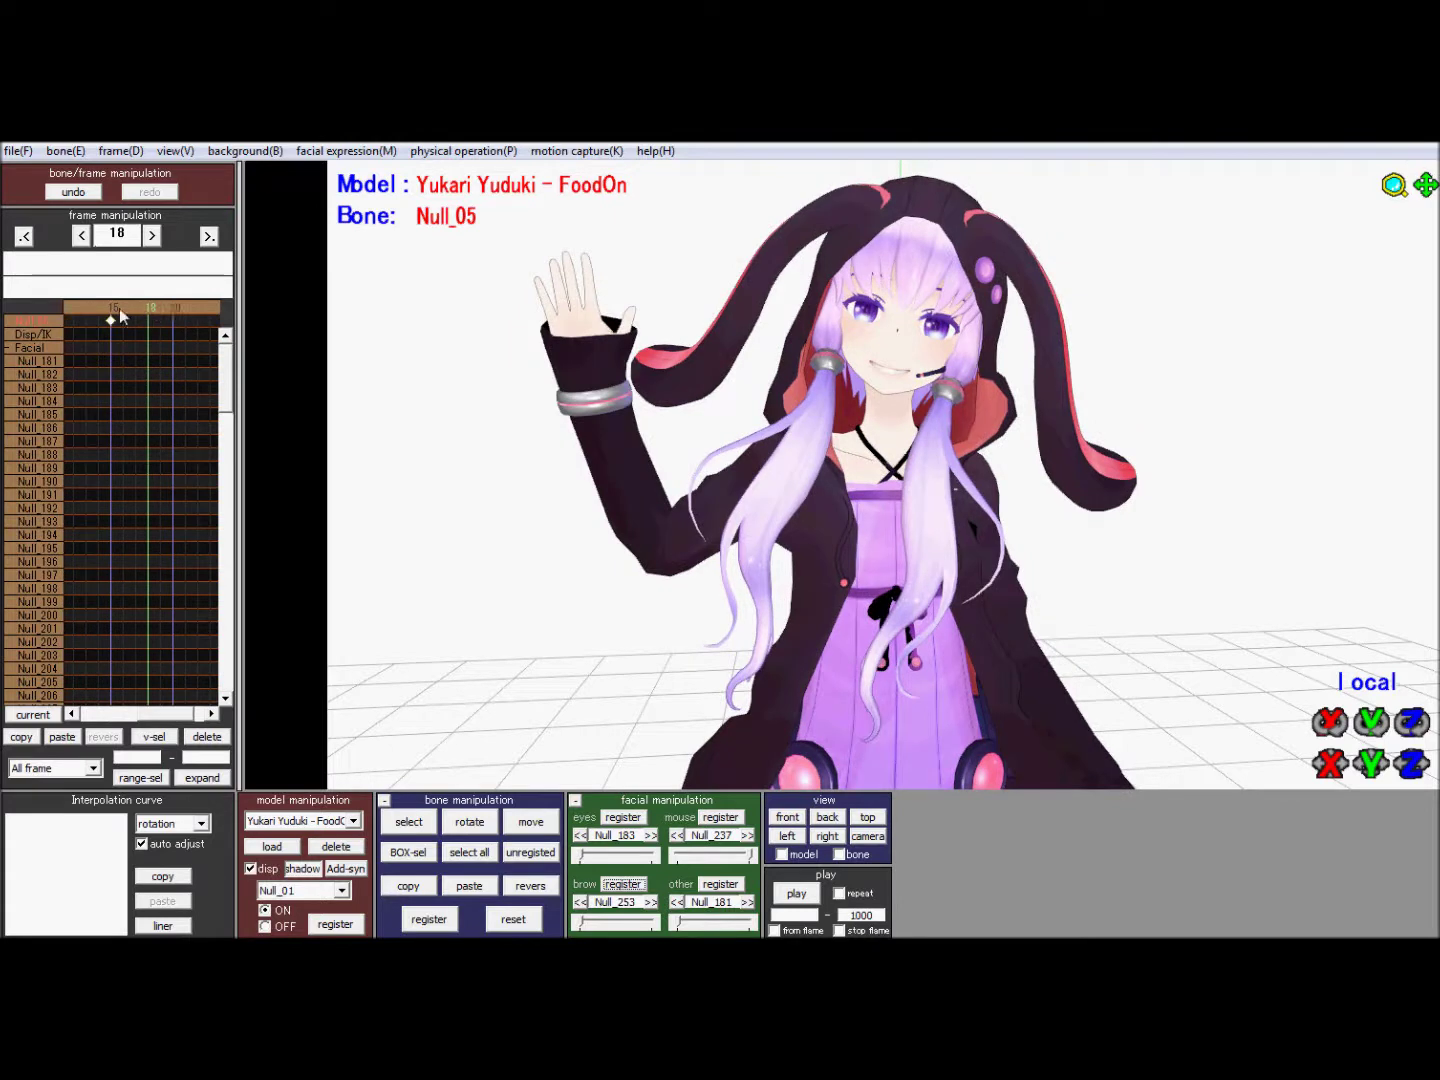
Step: Adjust the brow morph Null_250 and register it as a keyframe at frame 15
{"action": "left_click", "coordinate": [650, 902]}
{"action": "left_click", "coordinate": [650, 903]}
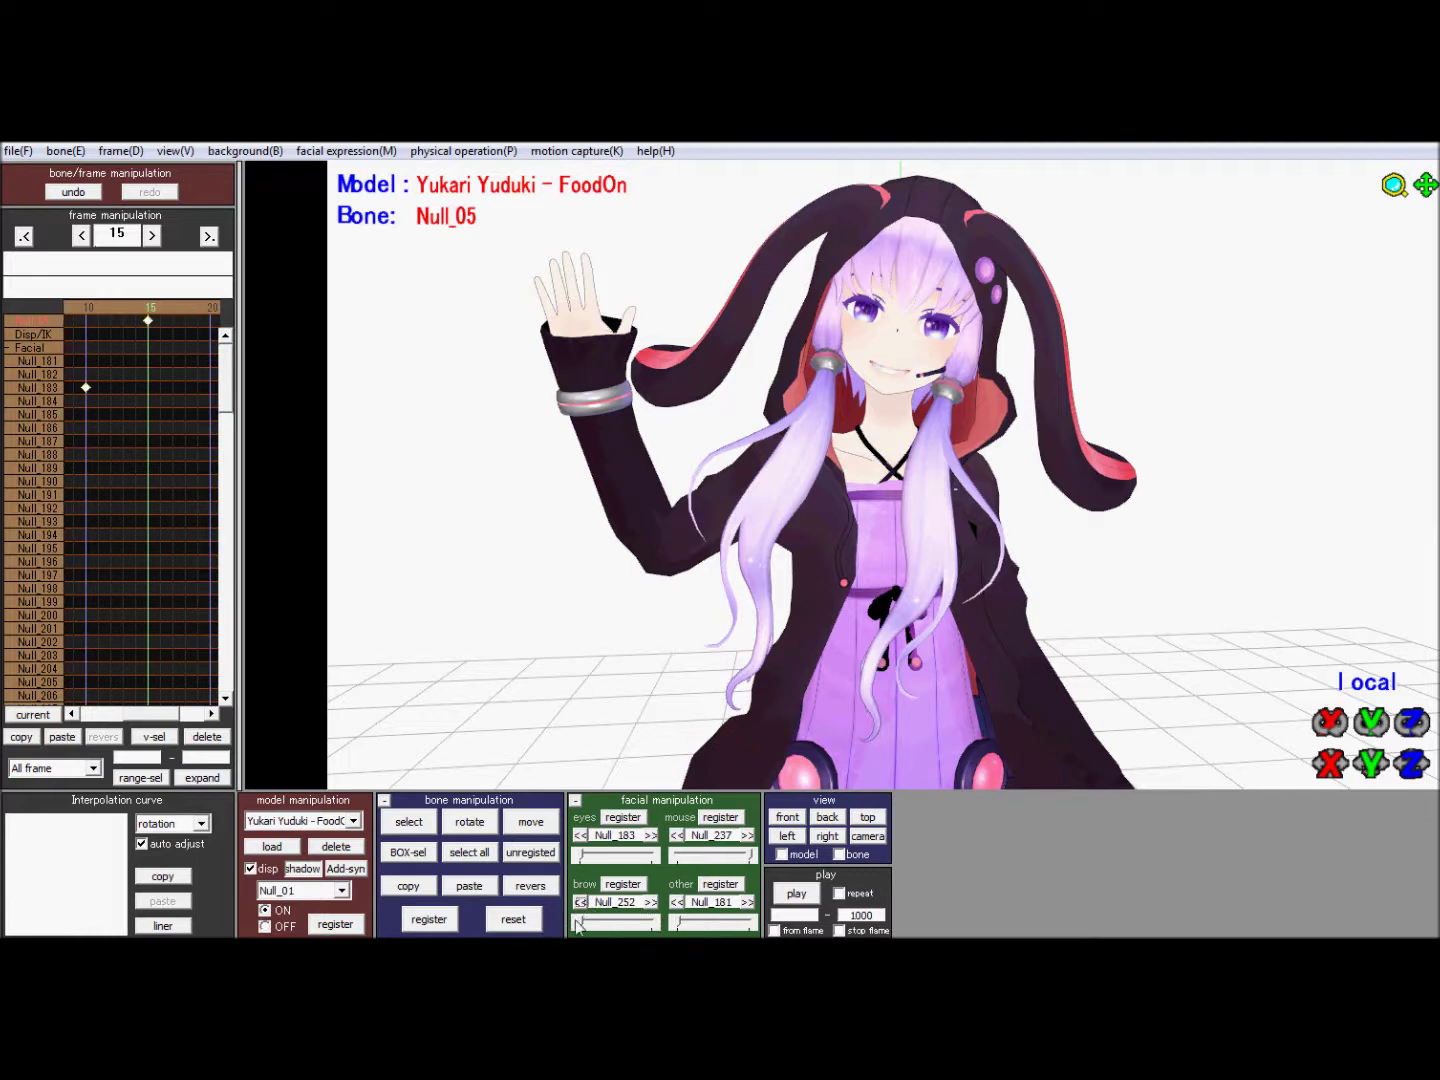
{"action": "left_click_drag", "start_coordinate": [617, 926], "coordinate": [545, 938]}
{"action": "left_click", "coordinate": [581, 904]}
{"action": "left_click", "coordinate": [581, 903]}
{"action": "left_click", "coordinate": [624, 885]}
Step: Set the brow morph Null_250 to zero at frame 10 and register it
{"action": "left_click", "coordinate": [89, 304]}
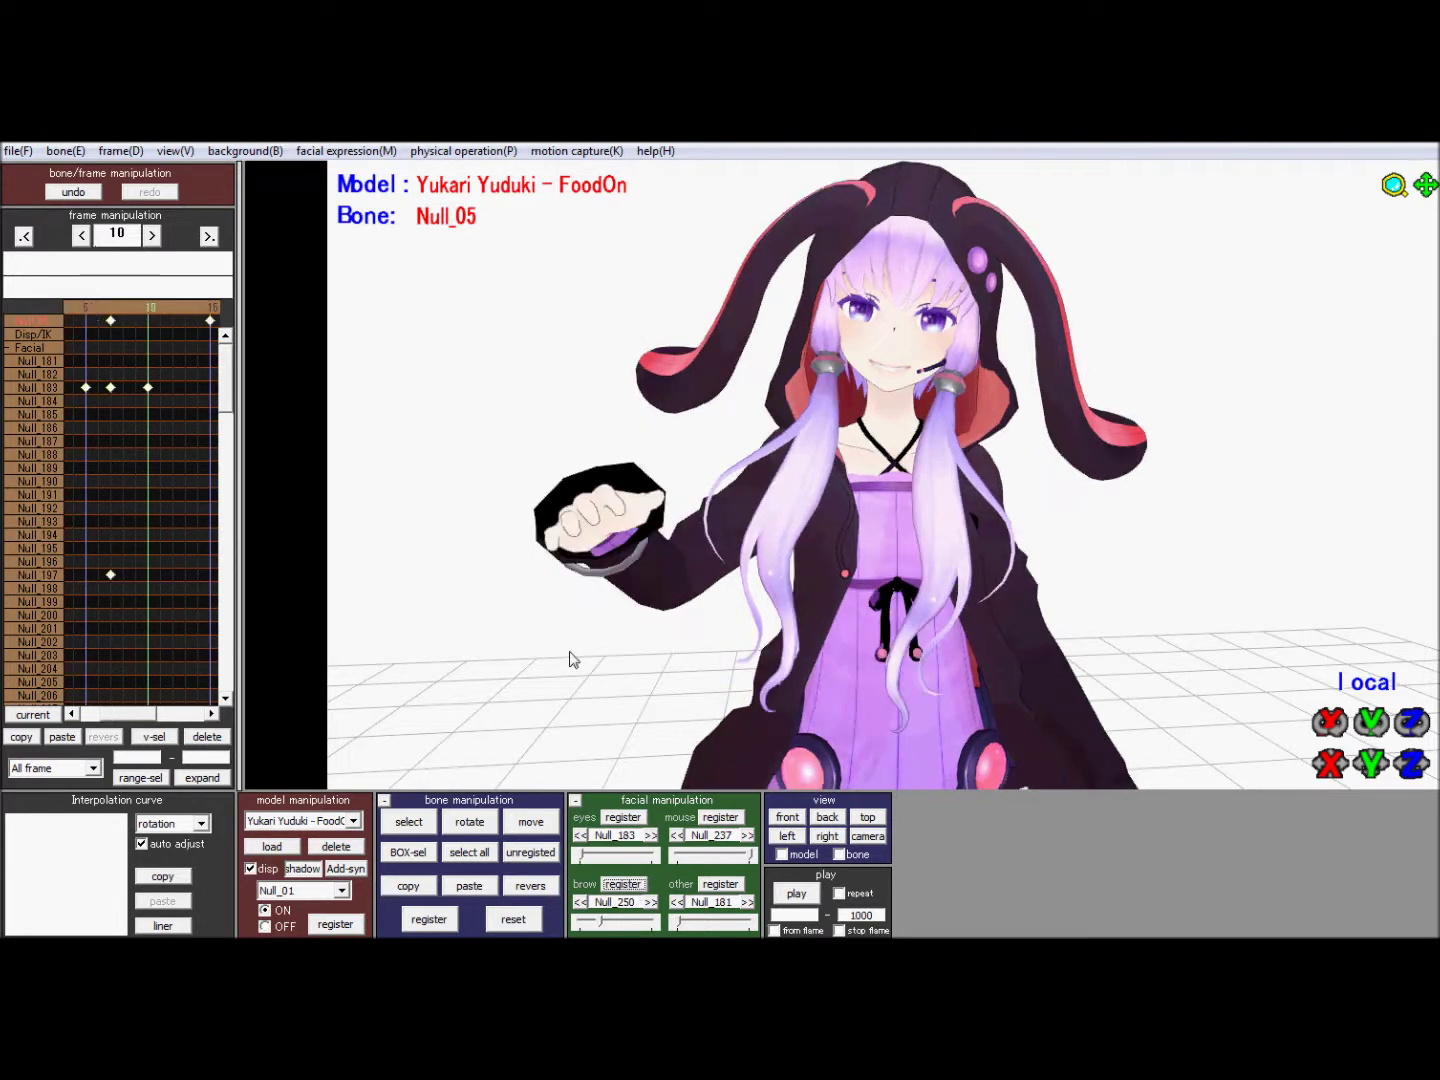
{"action": "left_click", "coordinate": [604, 922]}
{"action": "left_click", "coordinate": [625, 886]}
Step: Return to frame 0 and play the animation several times to review the brow timing
{"action": "left_click_drag", "start_coordinate": [146, 319], "coordinate": [62, 316]}
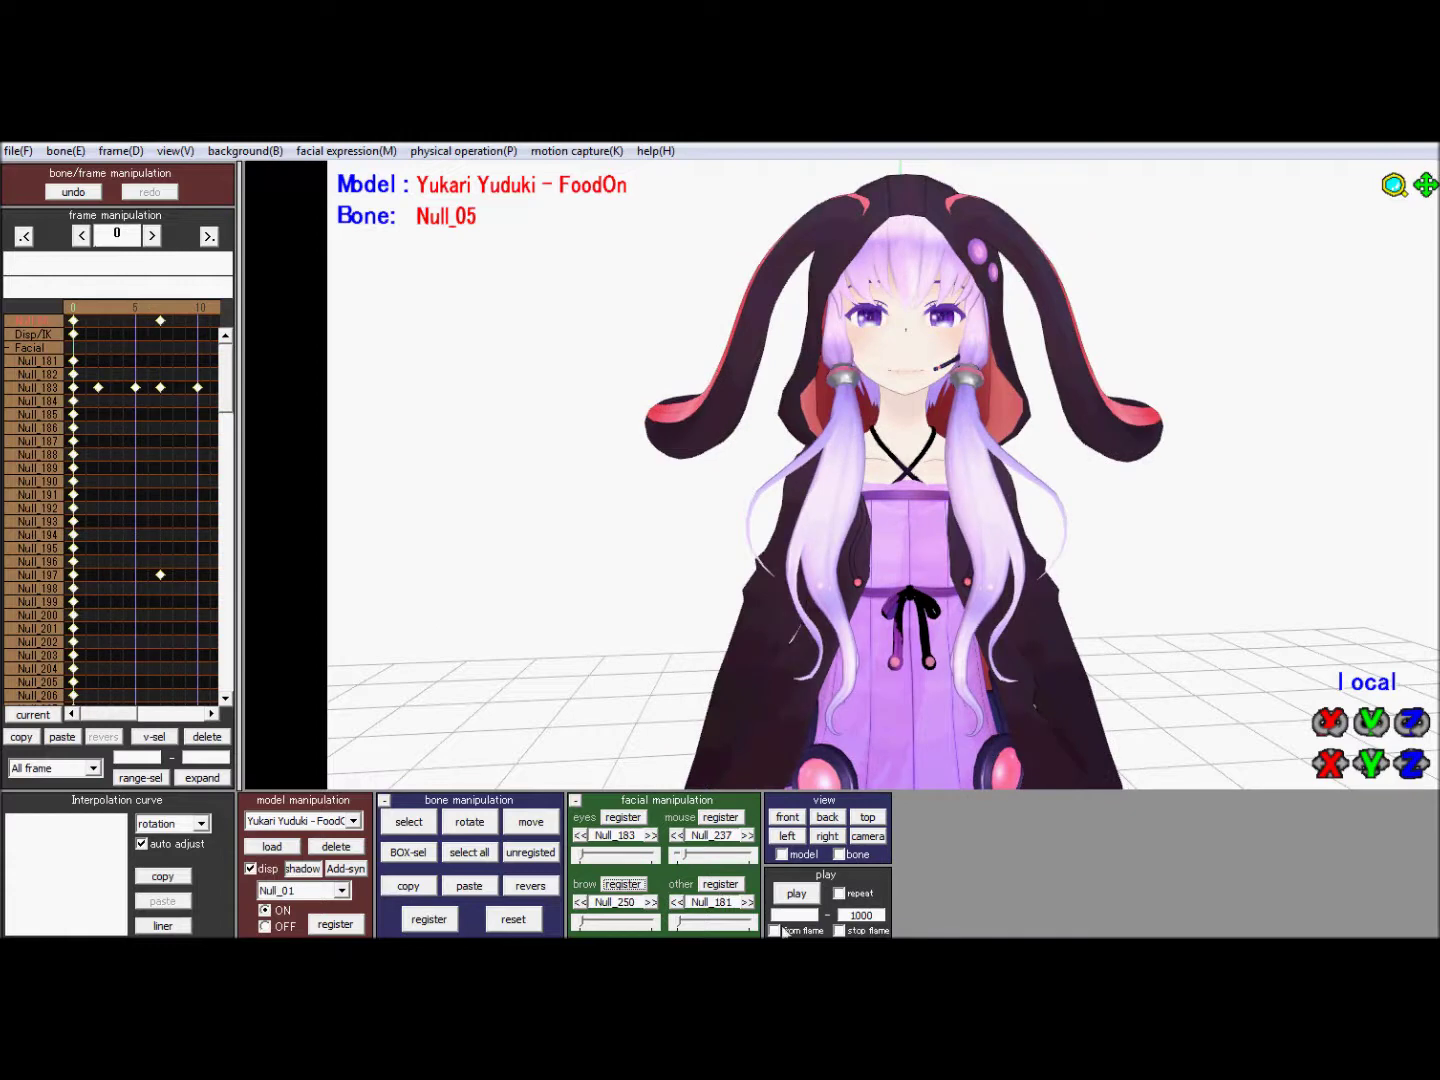
{"action": "left_click", "coordinate": [812, 894]}
{"action": "left_click", "coordinate": [813, 895]}
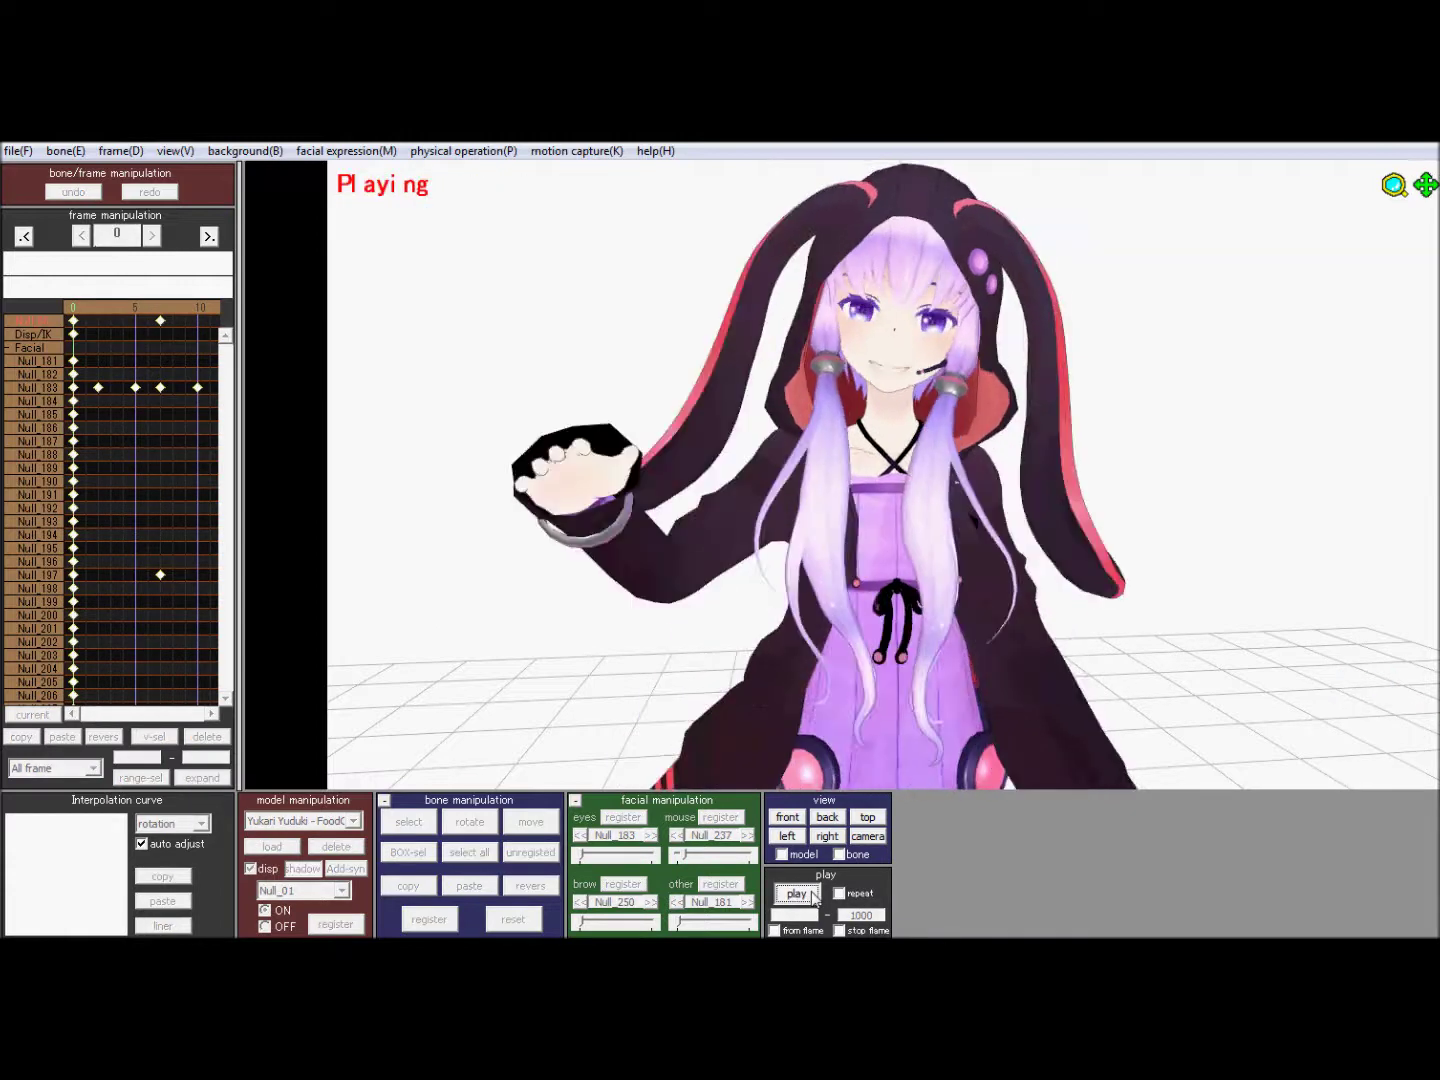
{"action": "left_click", "coordinate": [797, 893]}
{"action": "left_click", "coordinate": [796, 894]}
{"action": "left_click", "coordinate": [797, 893]}
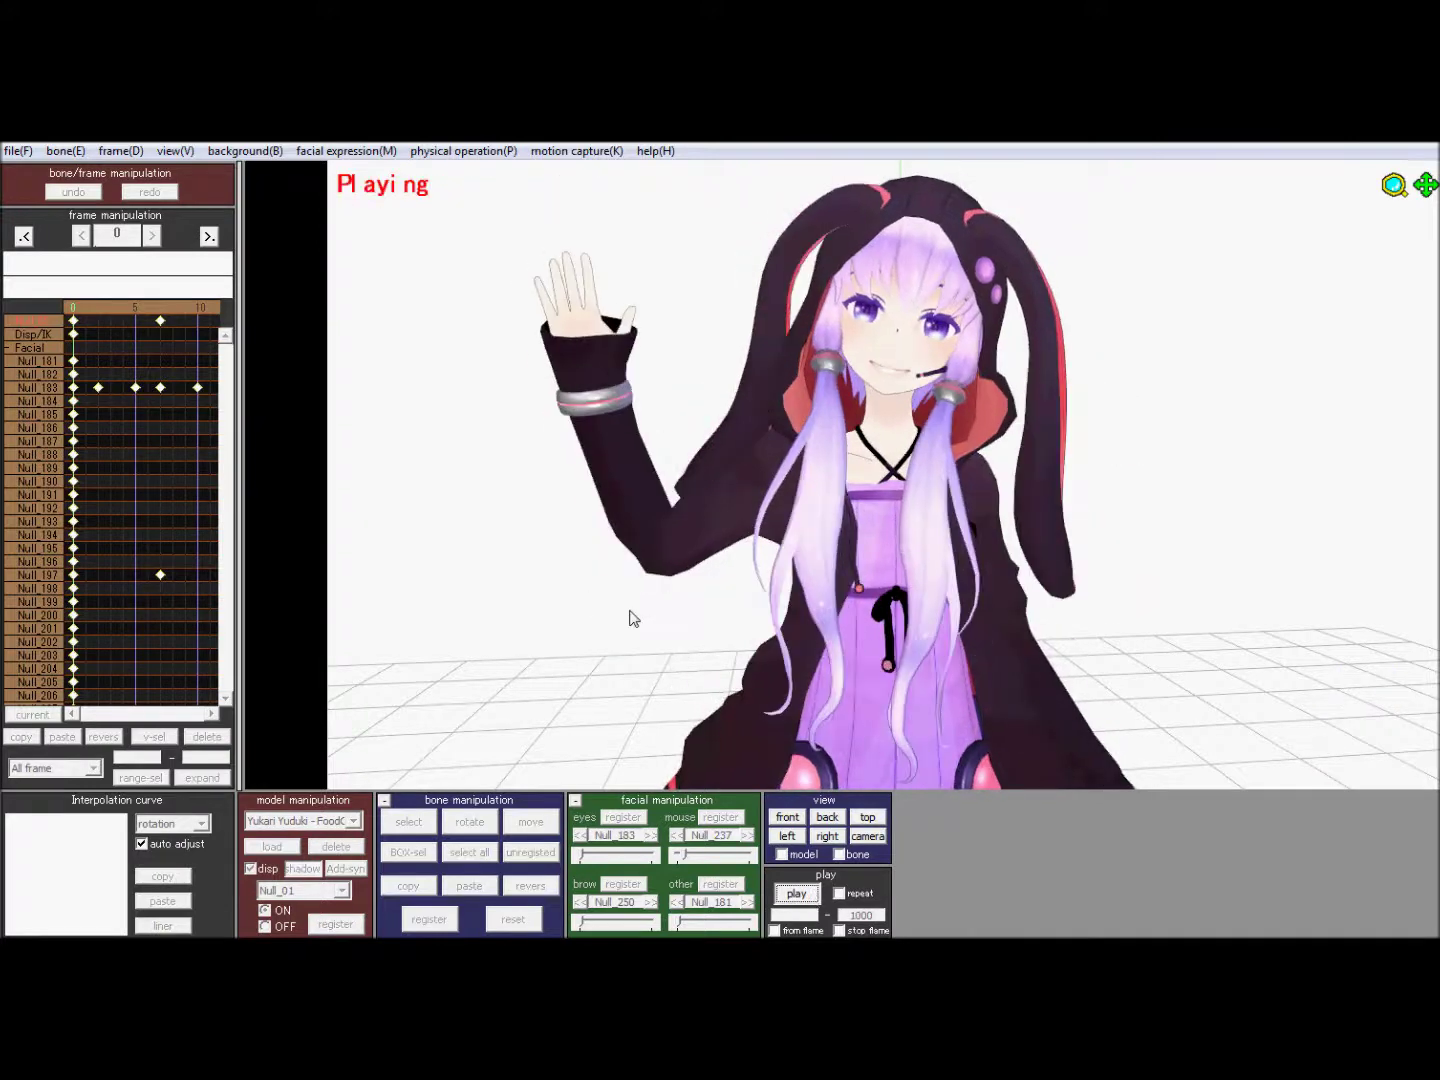
{"action": "left_click", "coordinate": [797, 894]}
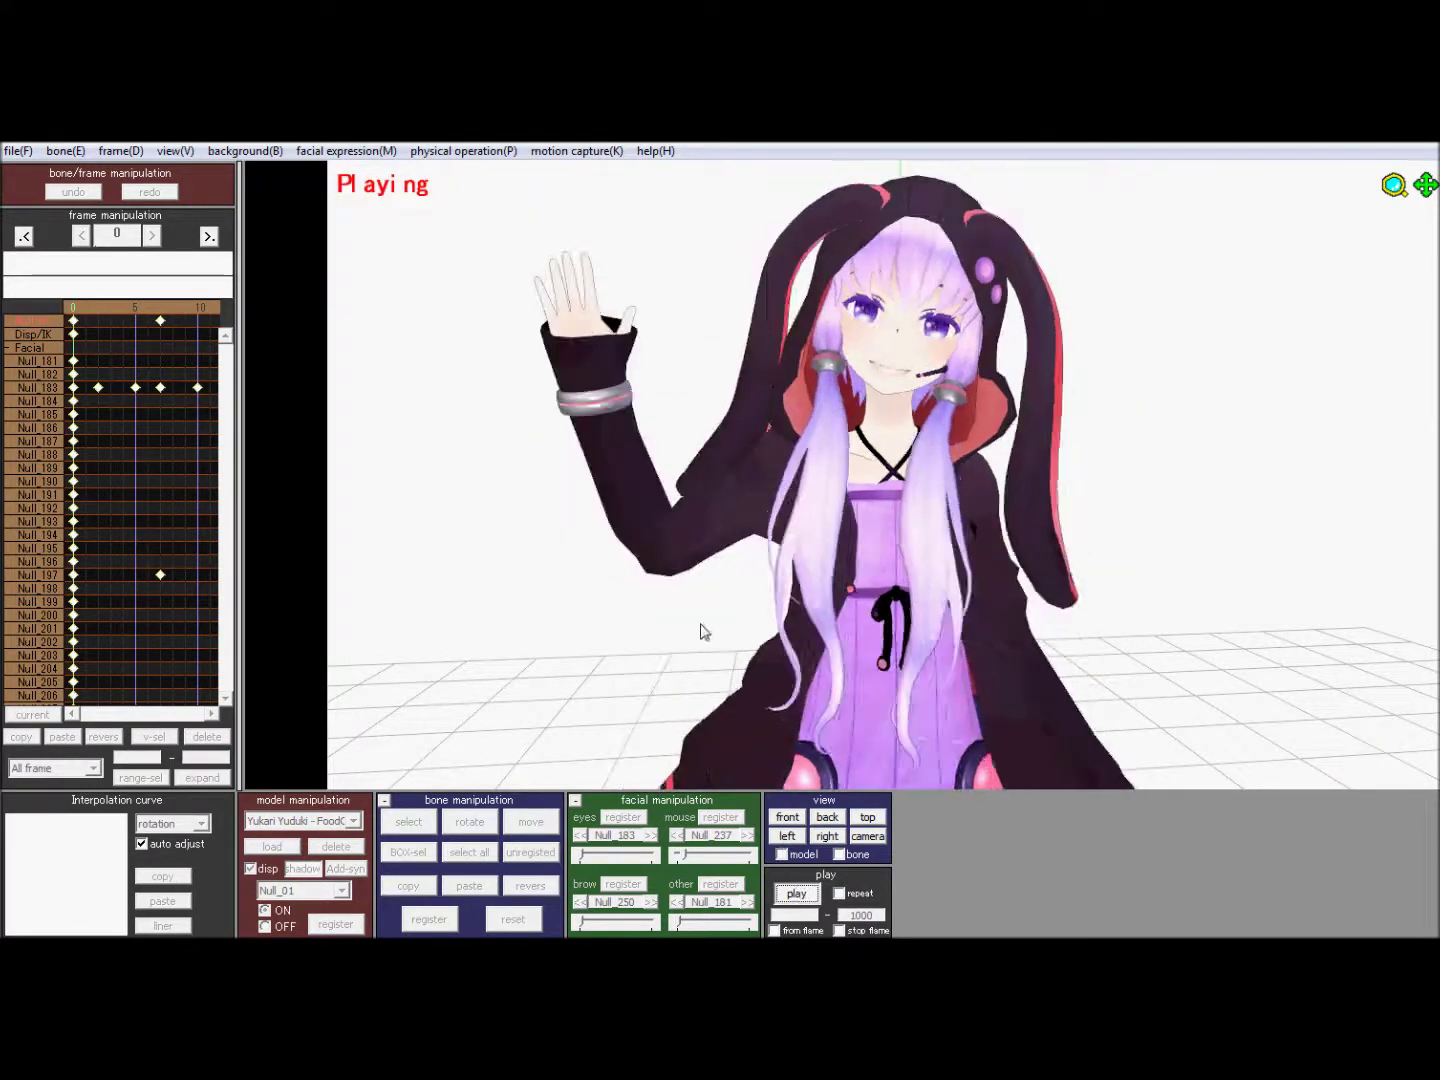
Step: Try rotating the raised arm's elbow bone Null_126 about its local Y axis at frame 10 and register the keyframe
{"action": "mouse_move", "coordinate": [161, 306]}
{"action": "left_mouse_down"}
{"action": "mouse_move", "coordinate": [119, 306]}
{"action": "mouse_move", "coordinate": [190, 310]}
{"action": "mouse_move", "coordinate": [167, 314]}
{"action": "left_mouse_up"}
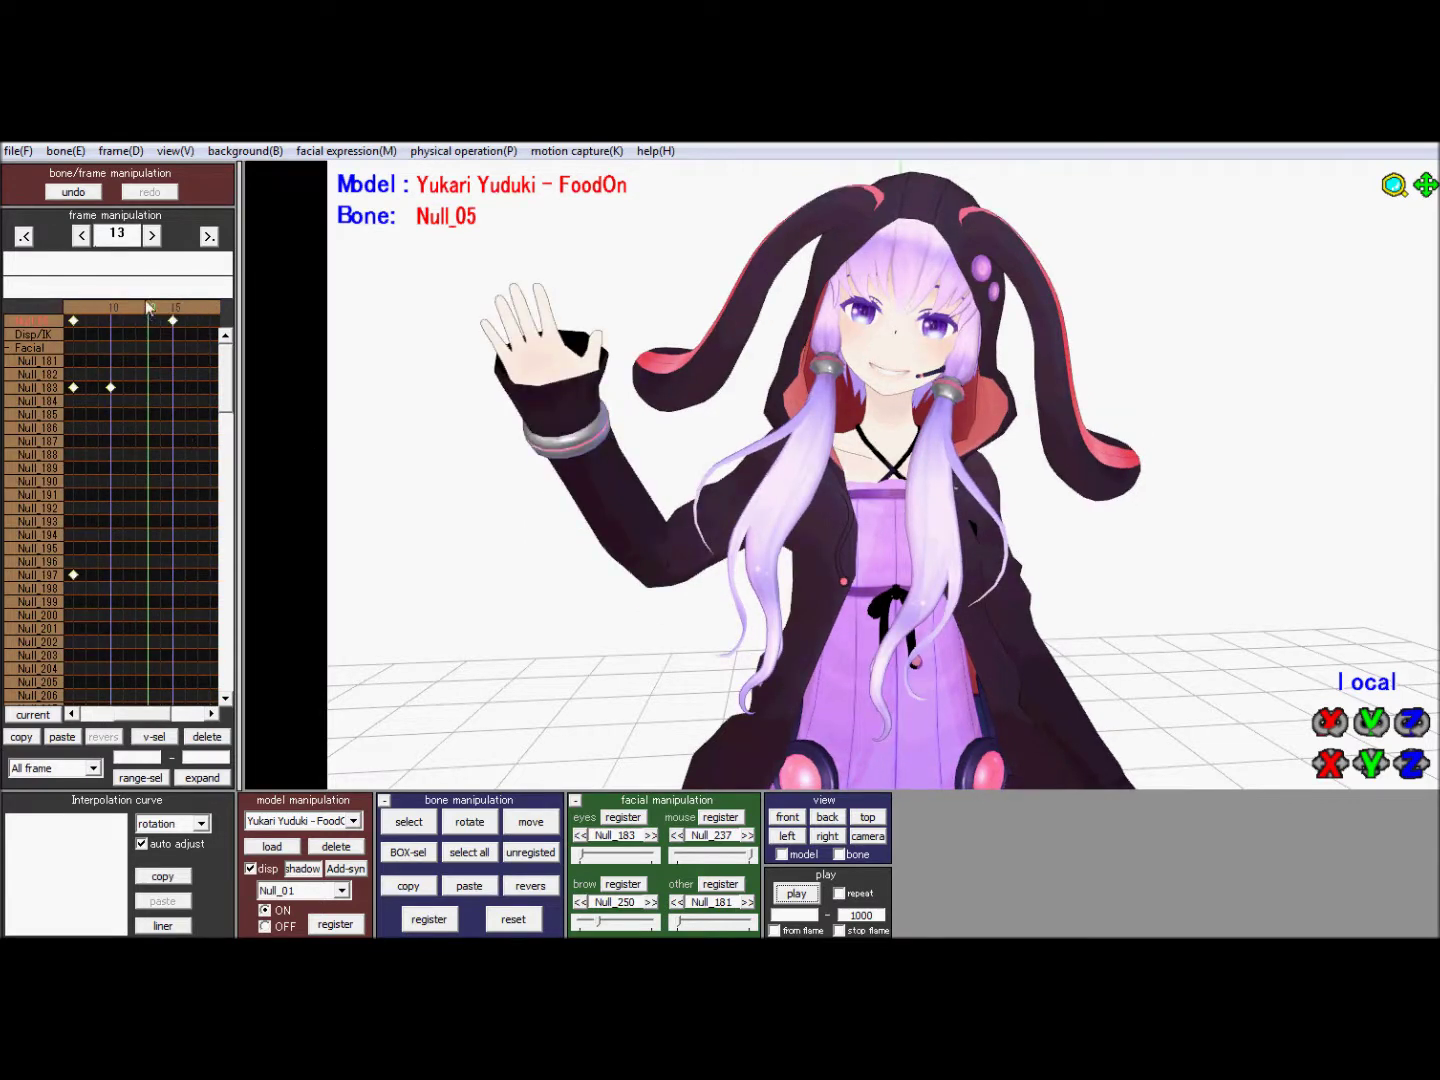
{"action": "mouse_move", "coordinate": [151, 312]}
{"action": "left_mouse_down"}
{"action": "mouse_move", "coordinate": [124, 318]}
{"action": "mouse_move", "coordinate": [168, 314]}
{"action": "mouse_move", "coordinate": [130, 310]}
{"action": "left_mouse_up"}
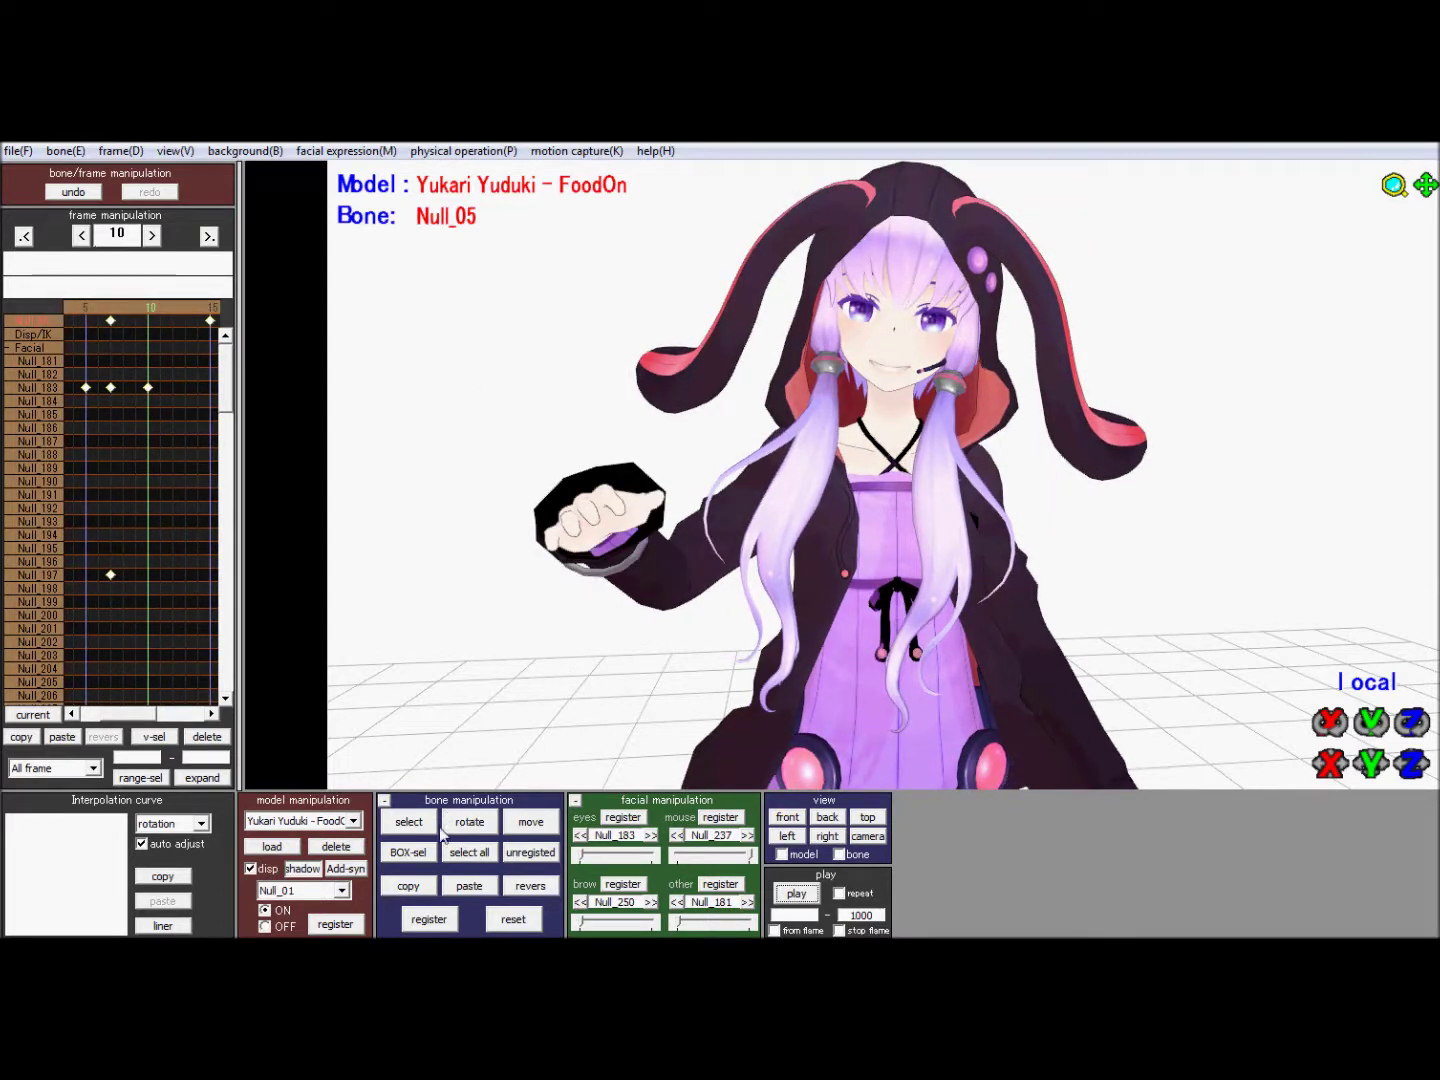
{"action": "left_click", "coordinate": [432, 818]}
{"action": "left_click", "coordinate": [668, 578]}
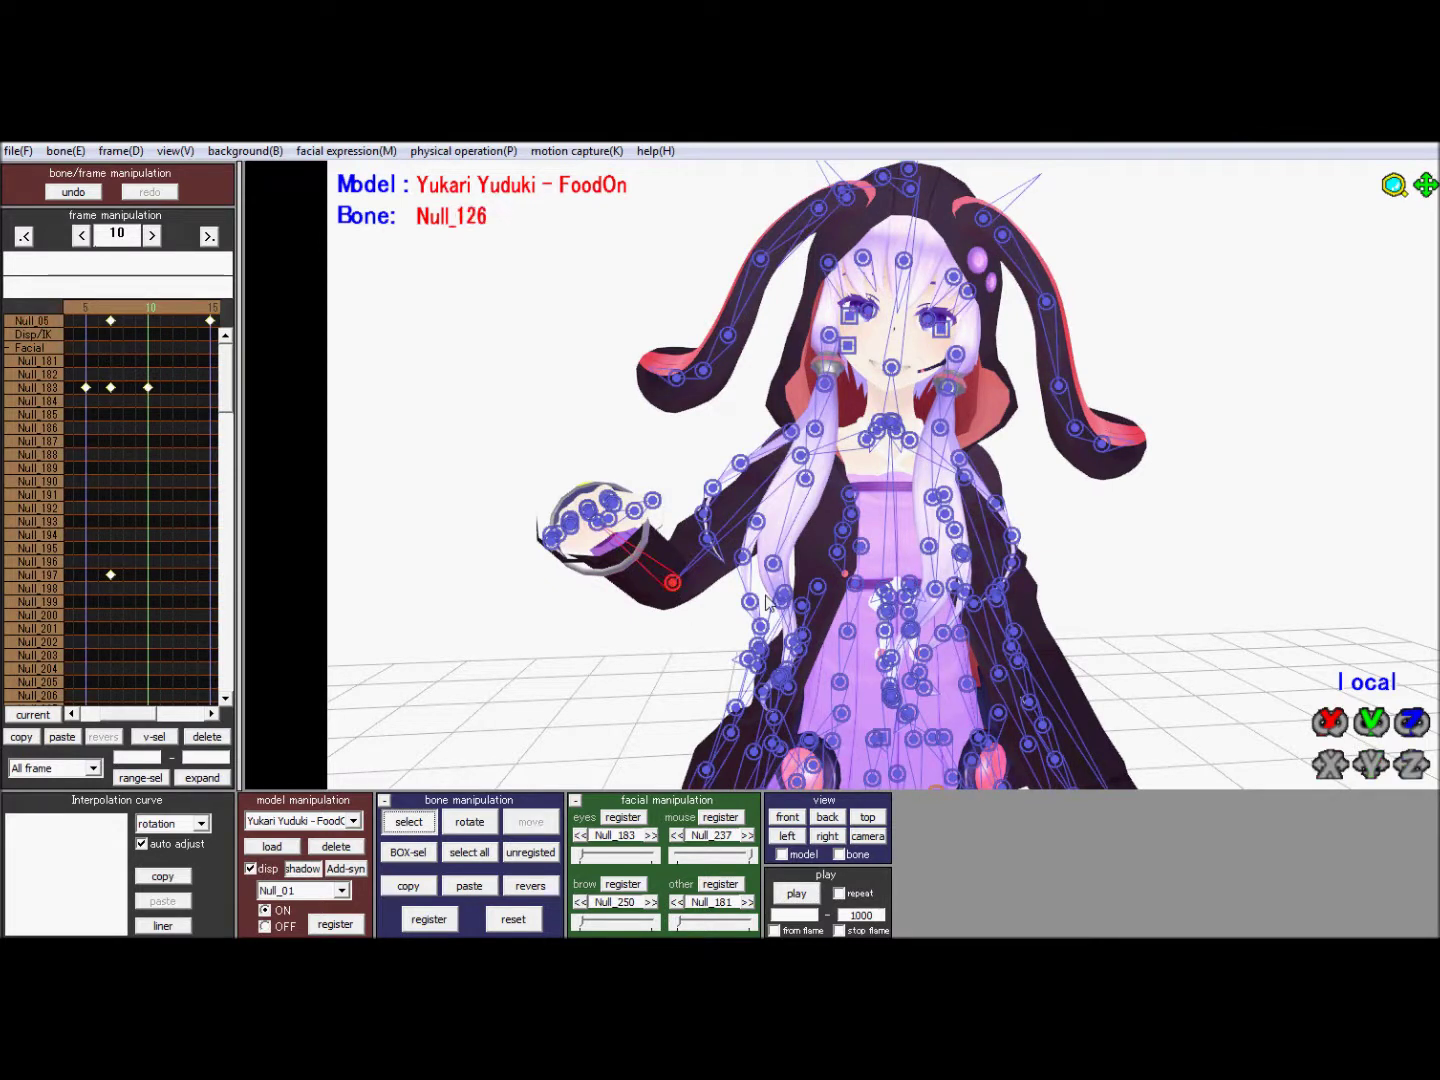
{"action": "left_click_drag", "start_coordinate": [1371, 731], "coordinate": [1330, 672]}
{"action": "left_click", "coordinate": [148, 309]}
{"action": "left_click", "coordinate": [429, 919]}
Step: Scrub through the timeline and play the animation to review the elbow's new rotation
{"action": "left_click", "coordinate": [157, 304]}
{"action": "left_click", "coordinate": [171, 306]}
{"action": "left_click", "coordinate": [172, 306]}
{"action": "left_click", "coordinate": [171, 306]}
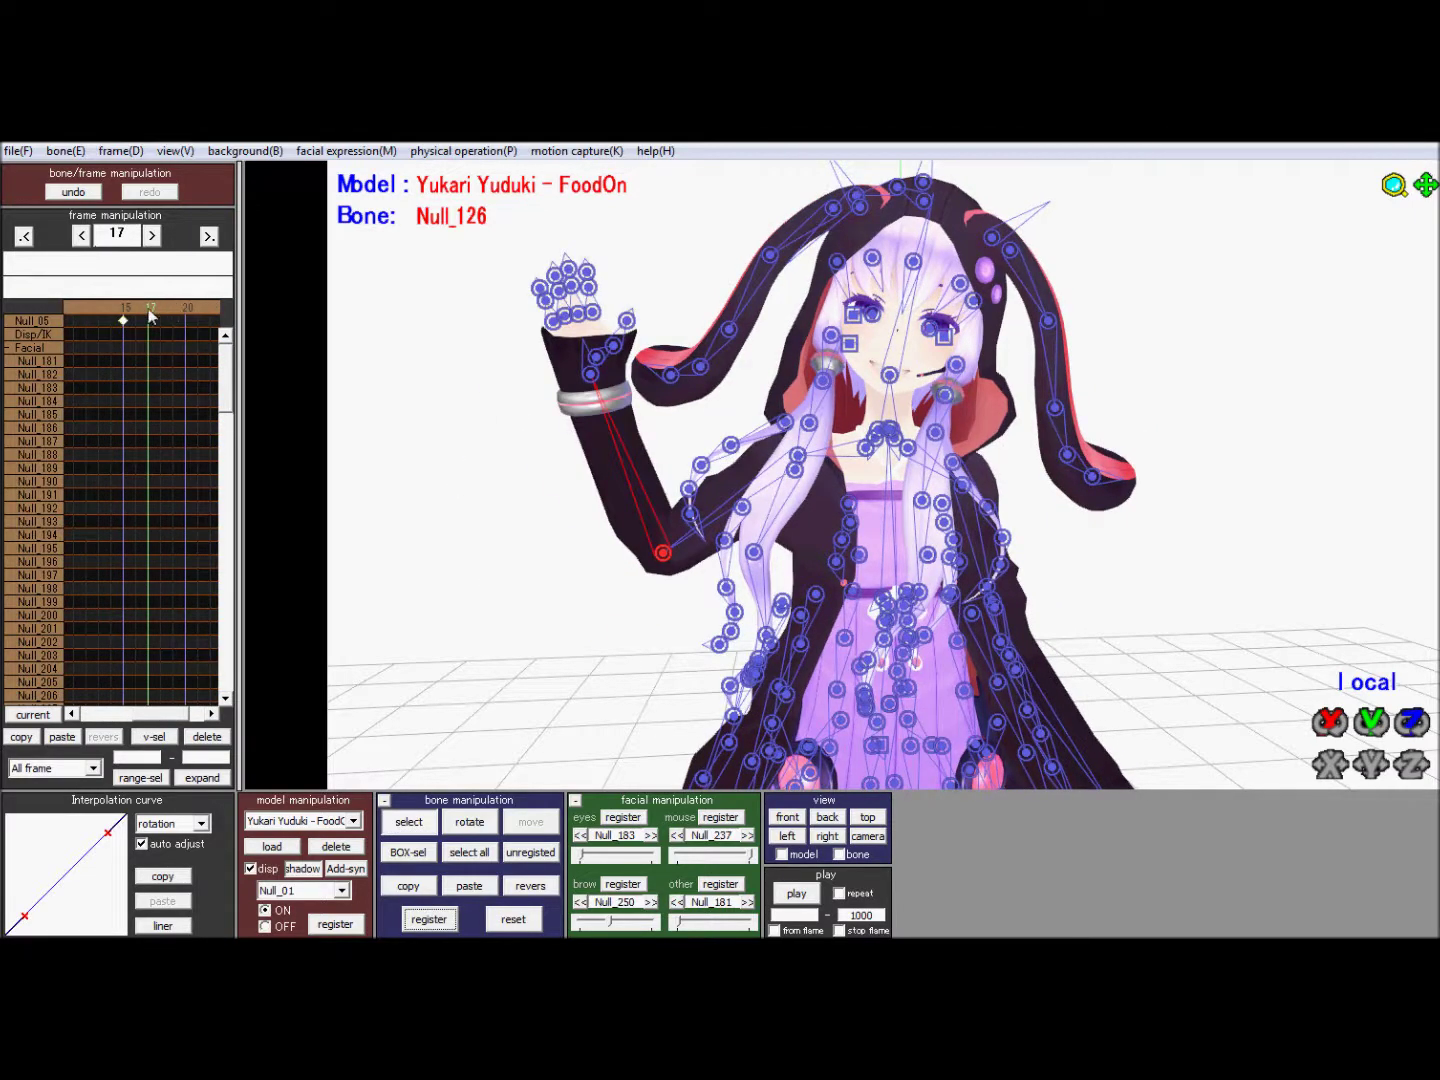
{"action": "left_click", "coordinate": [107, 310]}
{"action": "left_click", "coordinate": [107, 310]}
{"action": "left_click", "coordinate": [107, 310]}
{"action": "left_click", "coordinate": [95, 304]}
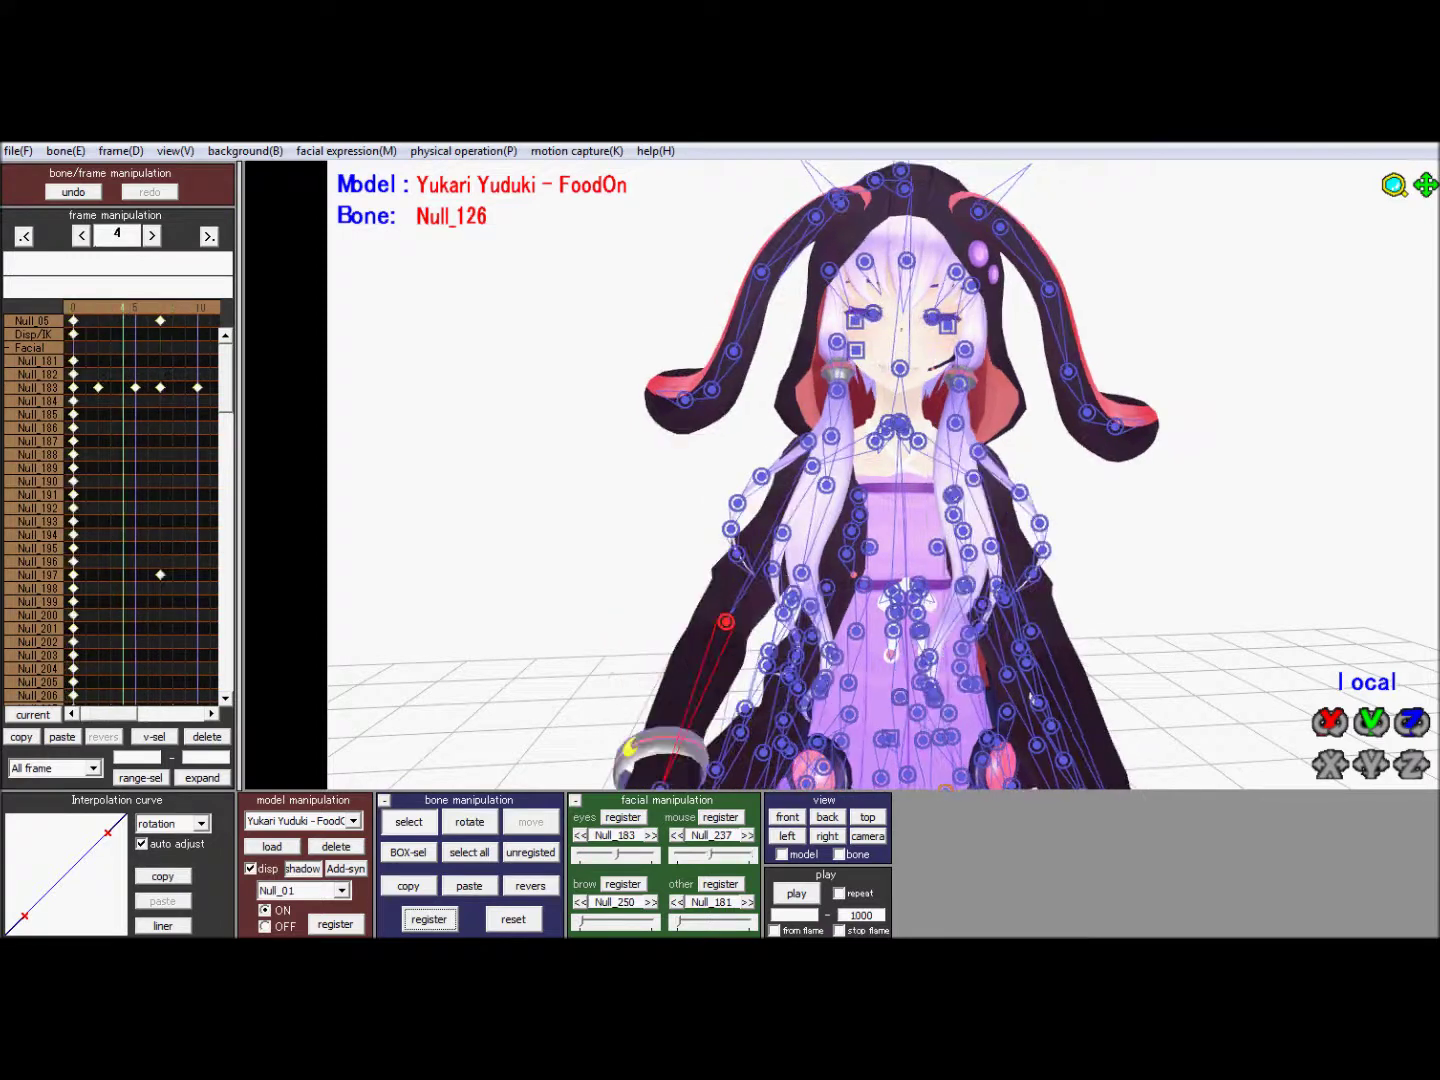
{"action": "left_click", "coordinate": [800, 895]}
{"action": "left_click", "coordinate": [800, 894]}
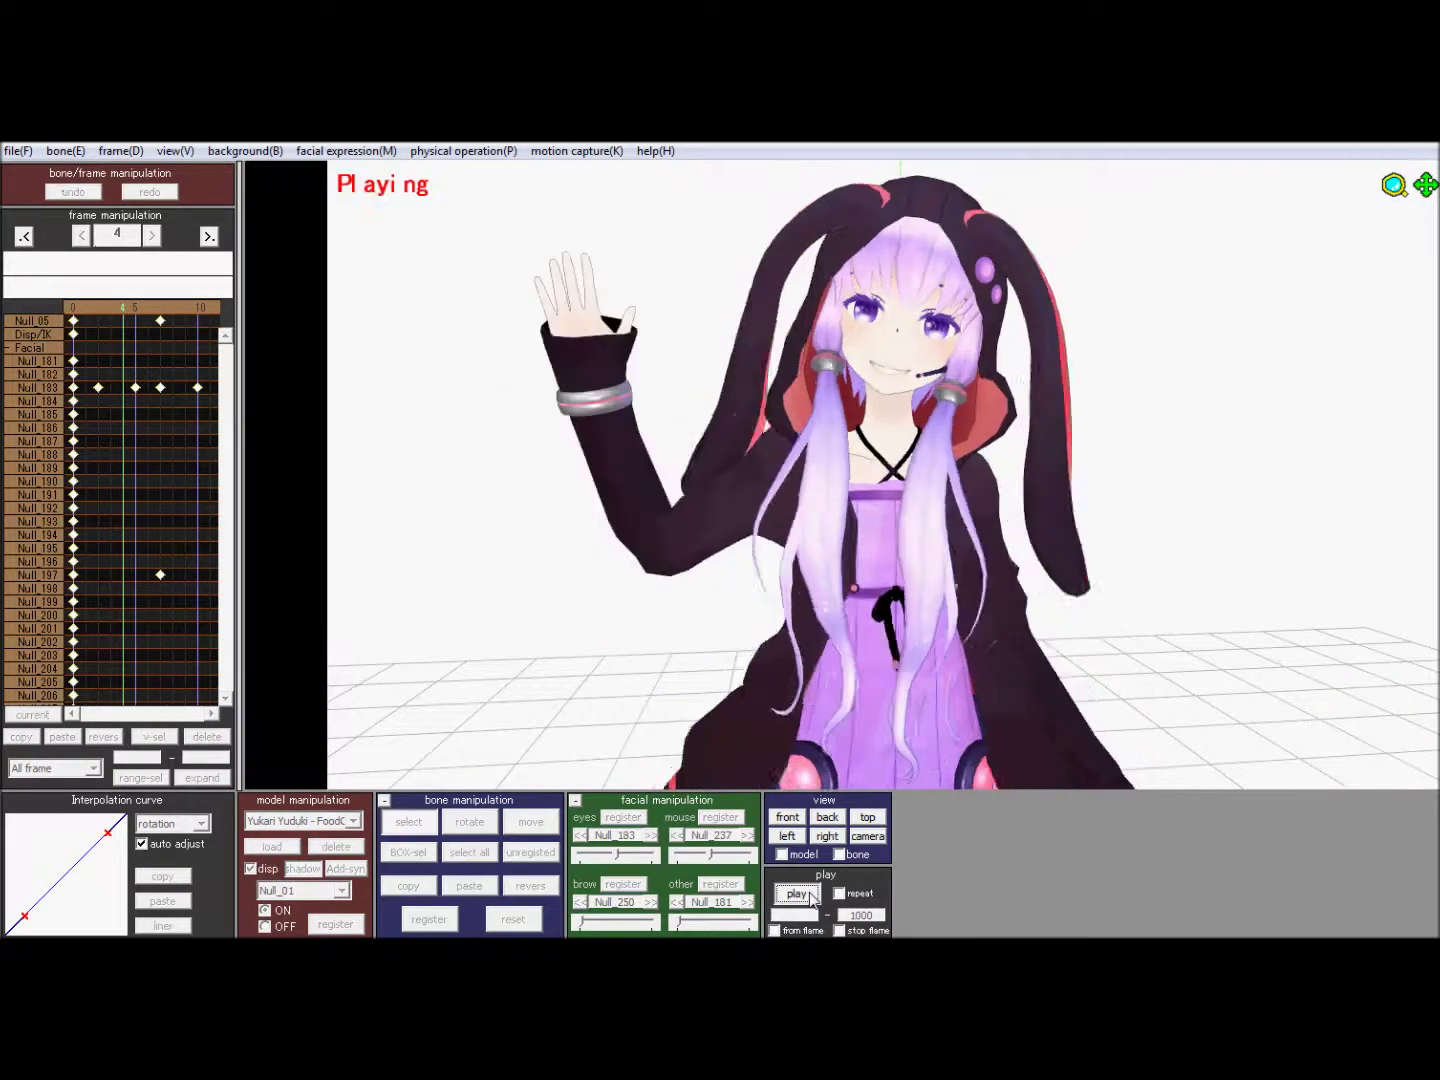
{"action": "left_click", "coordinate": [800, 894]}
{"action": "left_click", "coordinate": [800, 895]}
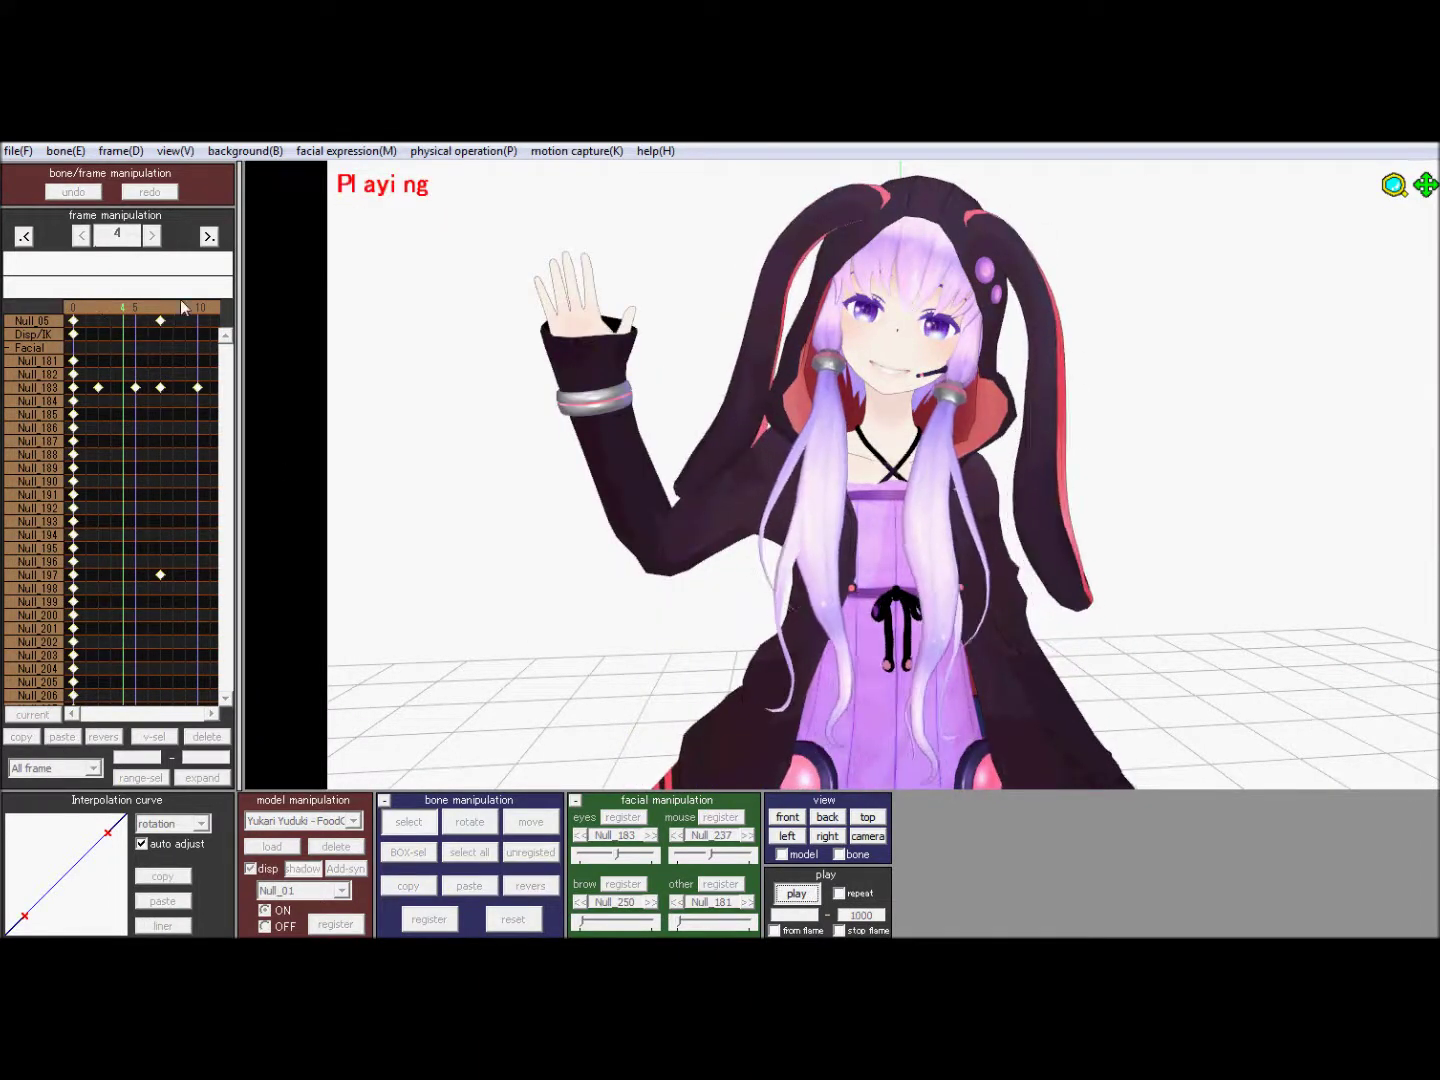
Step: Try rotating the elbow bone Null_126 about its local X axis at frame 10
{"action": "left_click", "coordinate": [155, 316]}
{"action": "left_click", "coordinate": [181, 303]}
{"action": "left_click", "coordinate": [181, 304]}
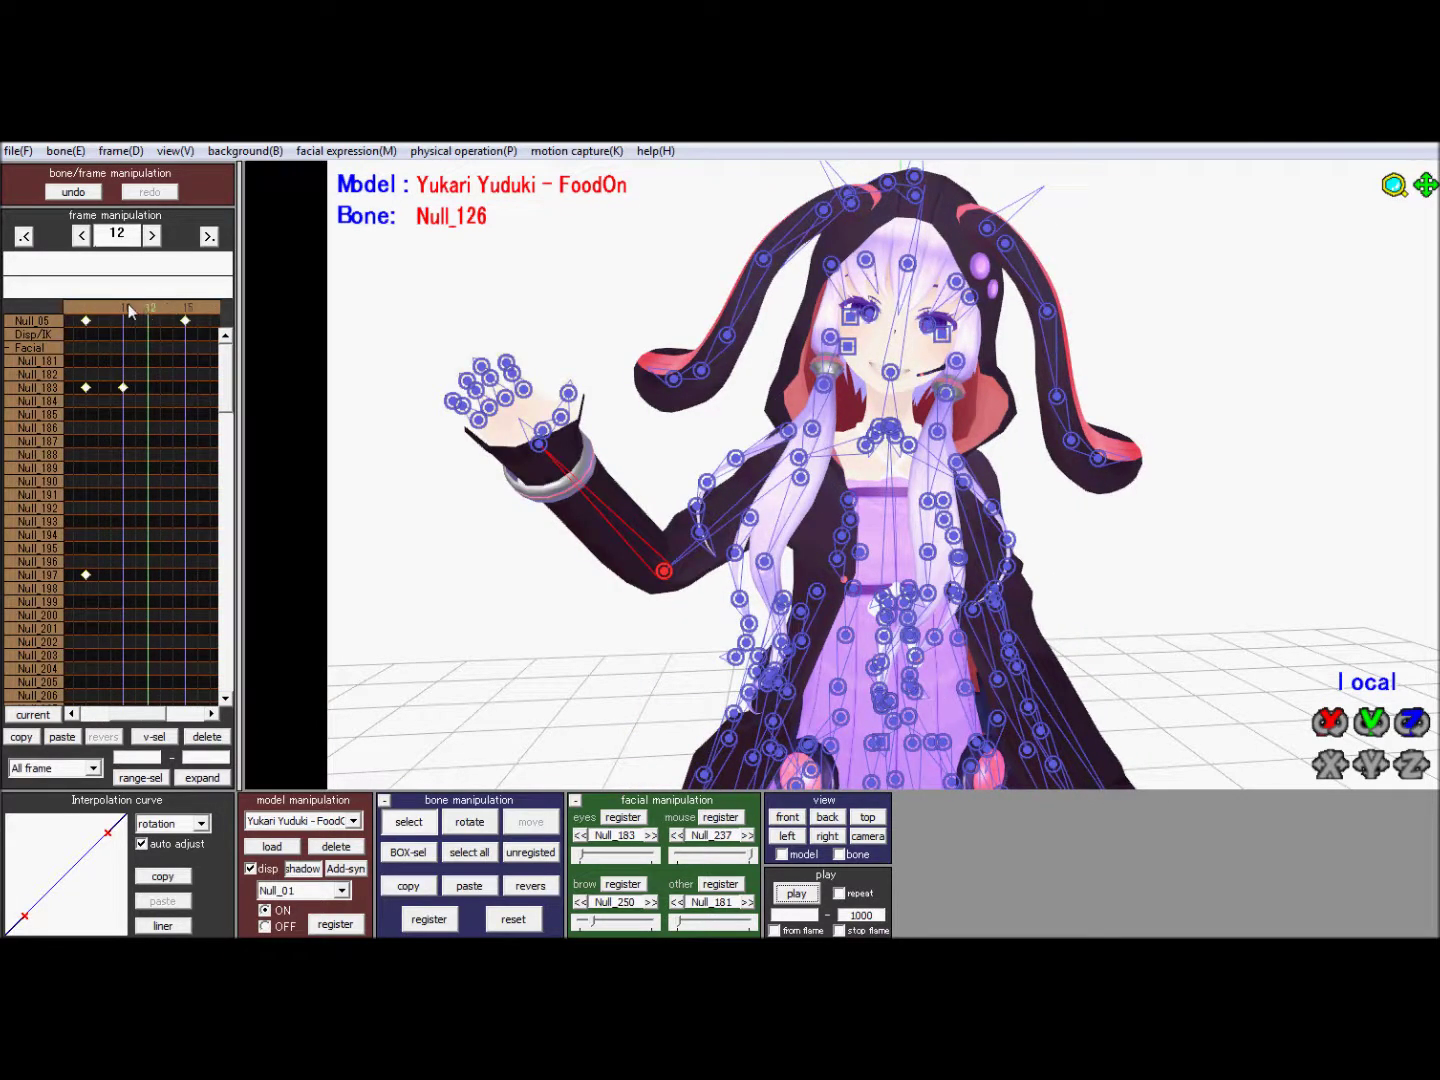
{"action": "key", "text": "Left"}
{"action": "key", "text": "Left"}
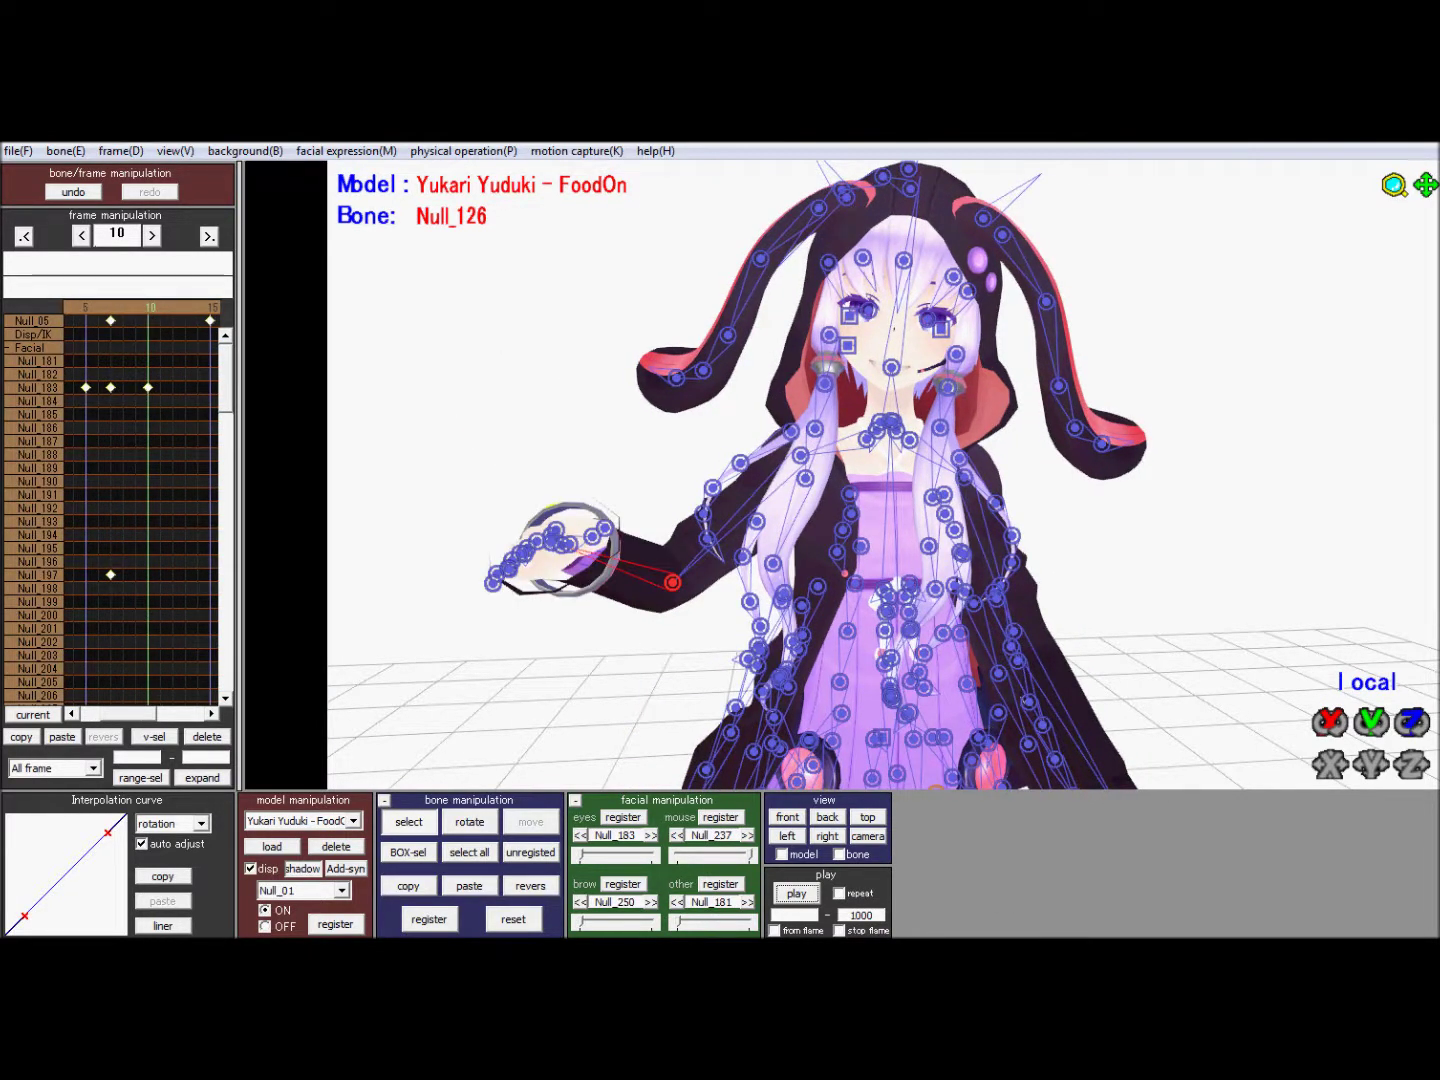
{"action": "left_click_drag", "start_coordinate": [1330, 724], "coordinate": [1038, 740]}
Step: Delete the elbow bone Null_126's keyframe at frame 10, inside the Null_289 bone group
{"action": "scroll", "coordinate": [190, 430], "scroll_direction": "down", "scroll_amount": 5}
{"action": "scroll", "coordinate": [194, 451], "scroll_direction": "down", "scroll_amount": 5}
{"action": "scroll", "coordinate": [188, 461], "scroll_direction": "down", "scroll_amount": 3}
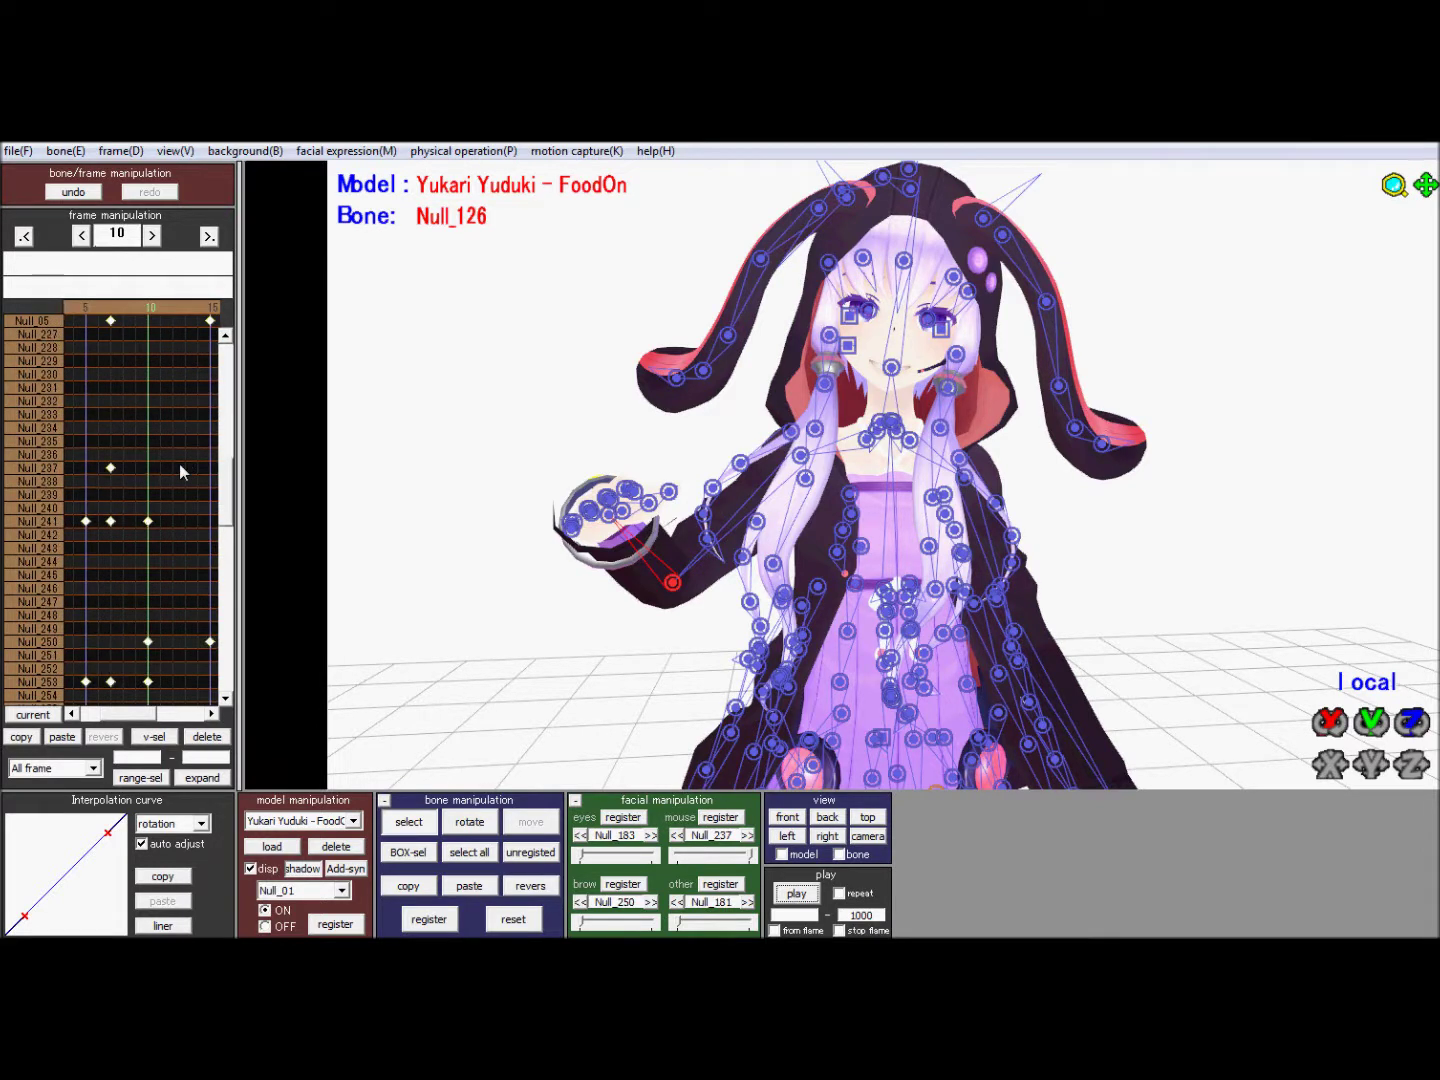
{"action": "scroll", "coordinate": [203, 491], "scroll_direction": "down", "scroll_amount": 10}
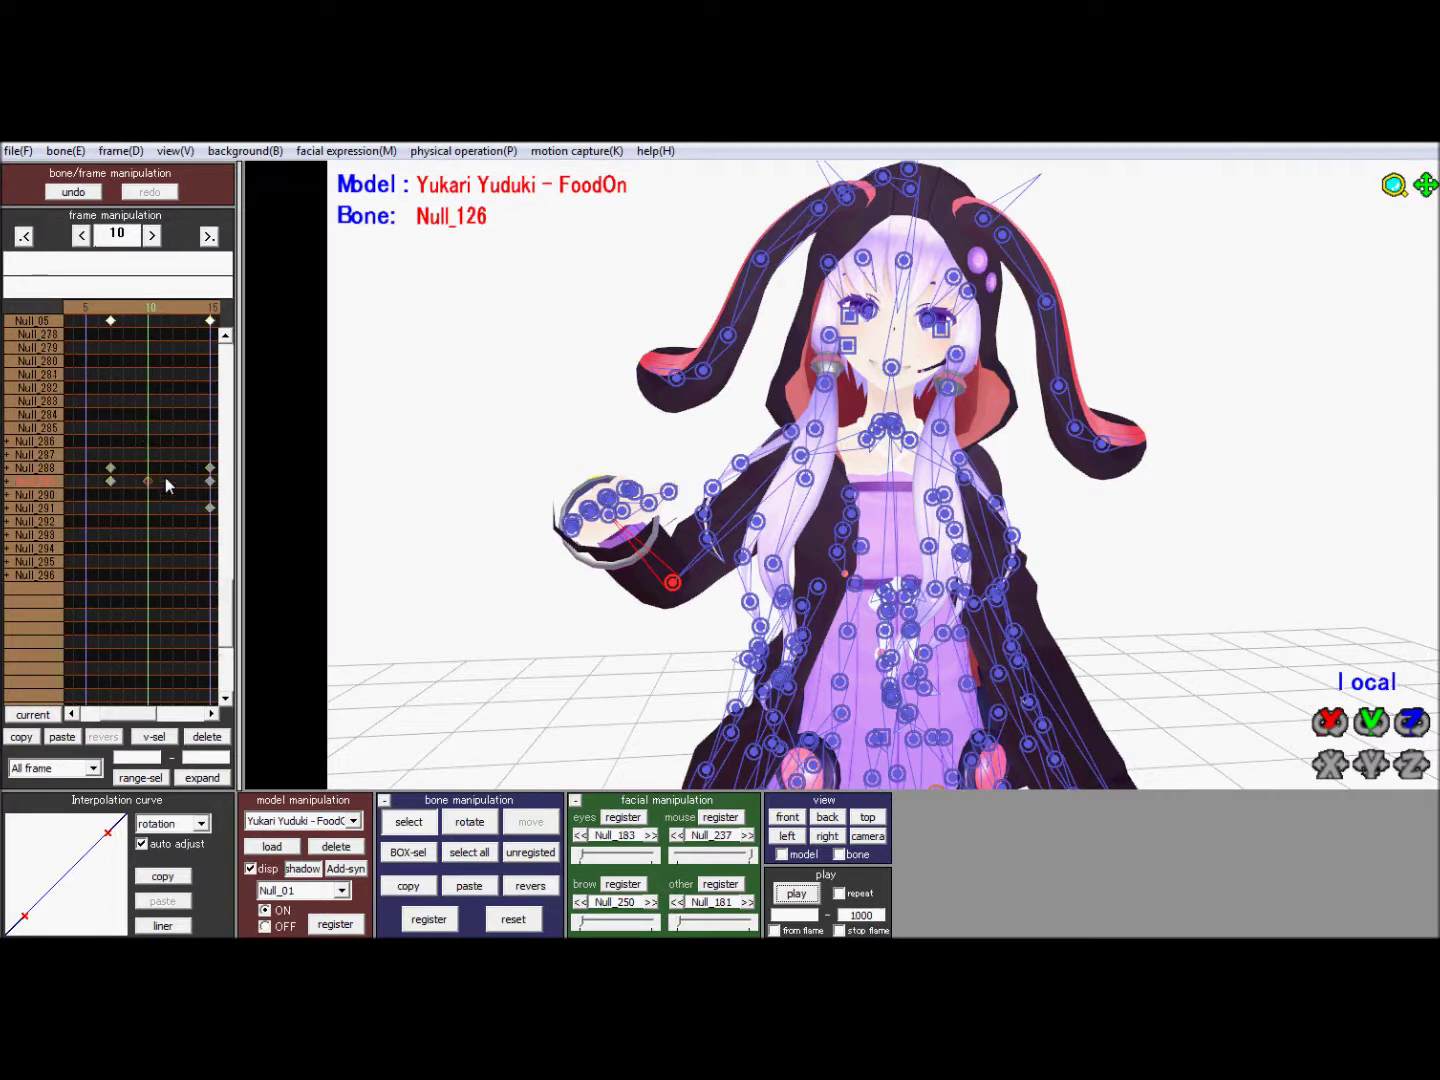
{"action": "left_click", "coordinate": [6, 482]}
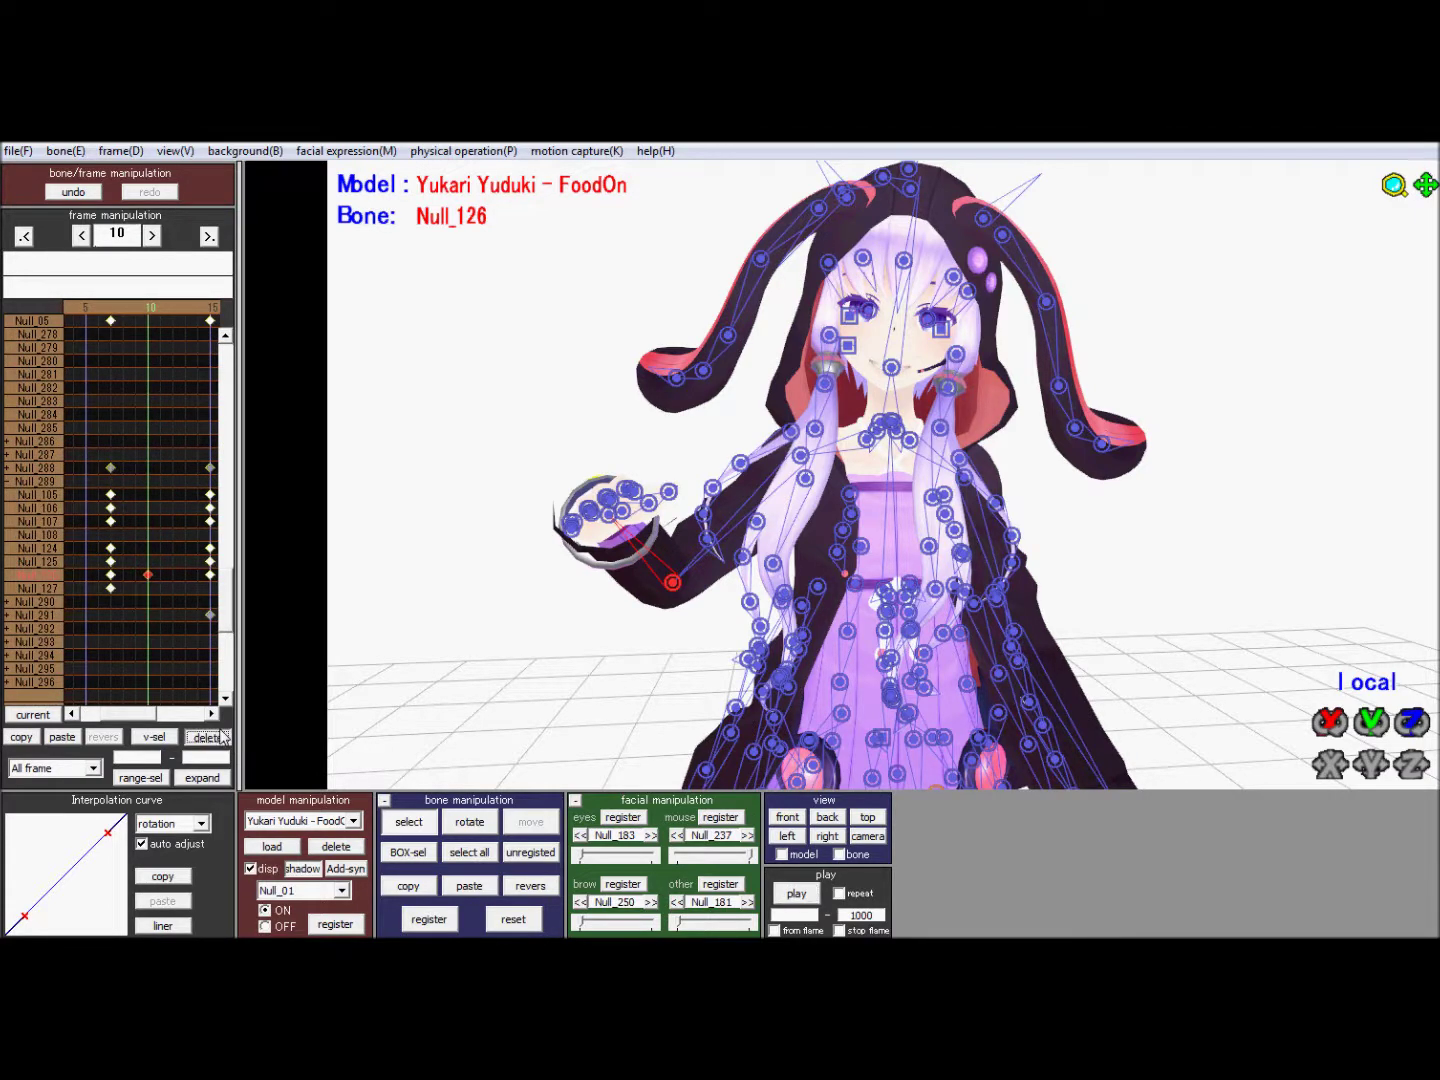
{"action": "left_click", "coordinate": [207, 736]}
Step: Rotate the elbow bone Null_126 about its local X axis at frame 11 and register the keyframe
{"action": "left_click", "coordinate": [113, 306]}
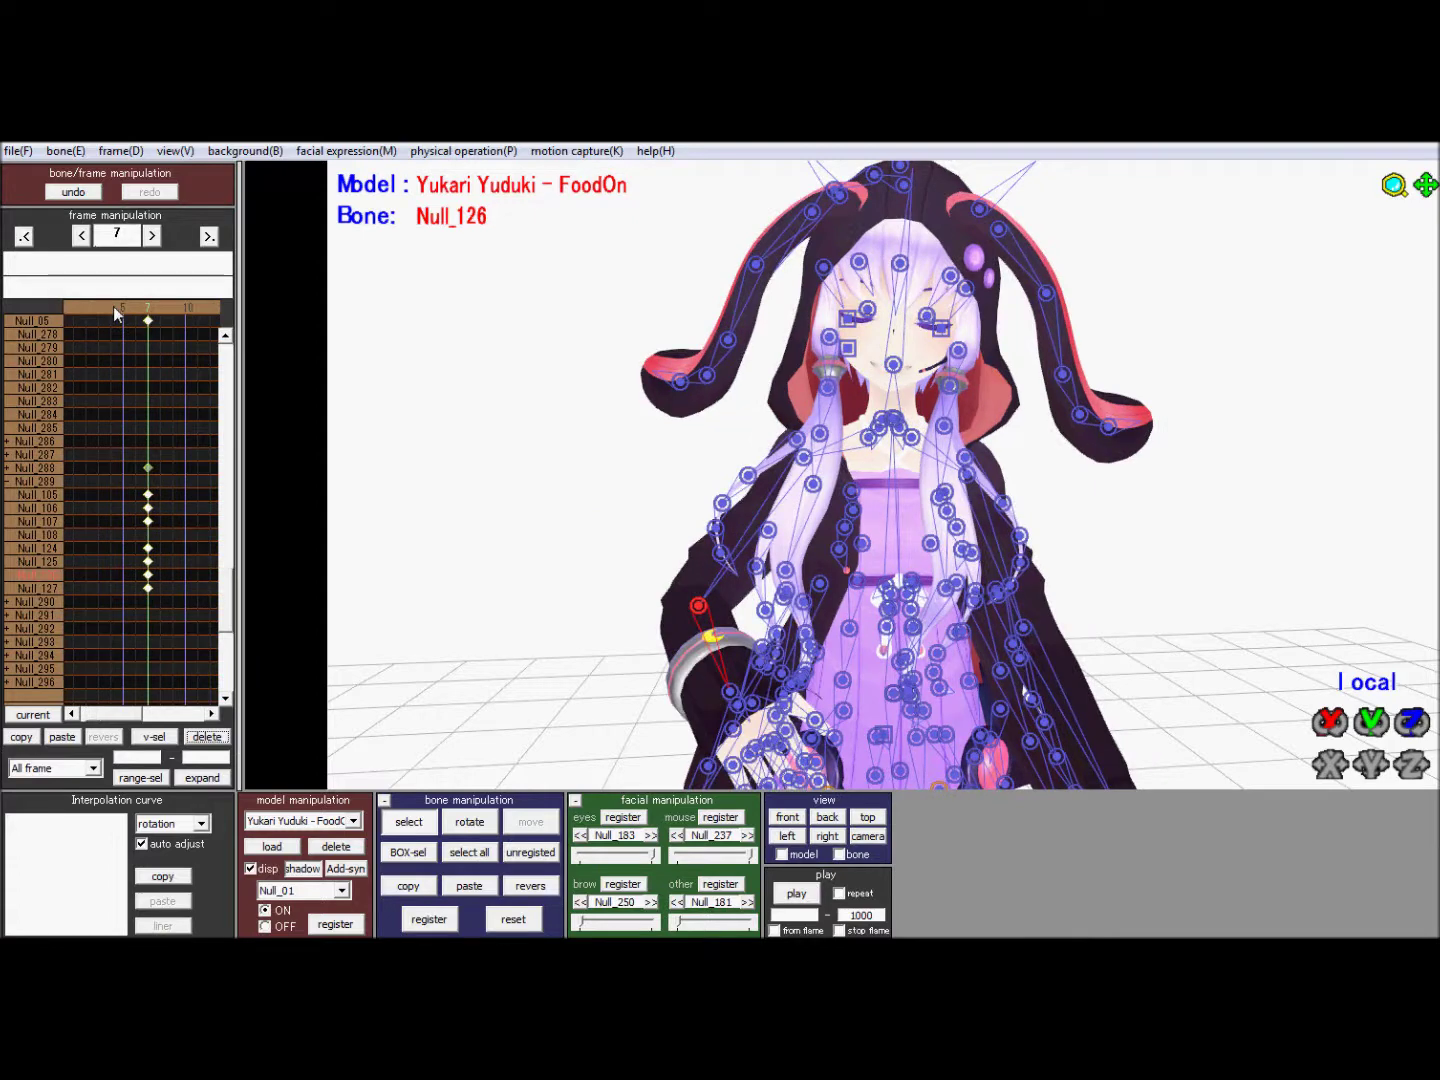
{"action": "left_click", "coordinate": [185, 319]}
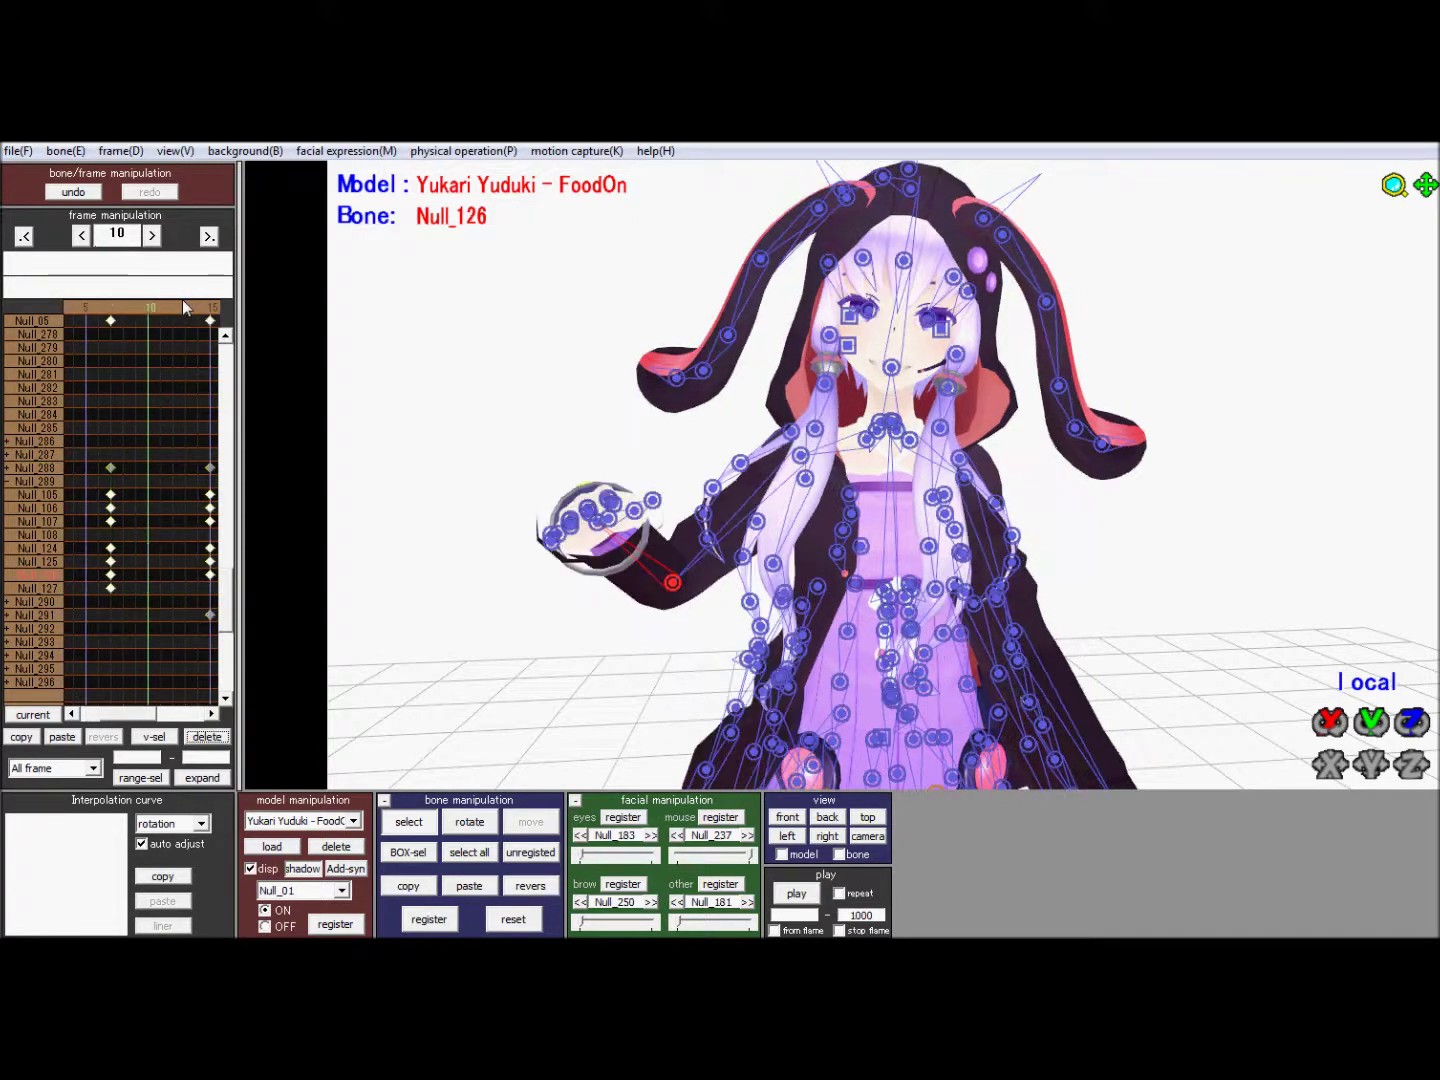
{"action": "left_click", "coordinate": [201, 317]}
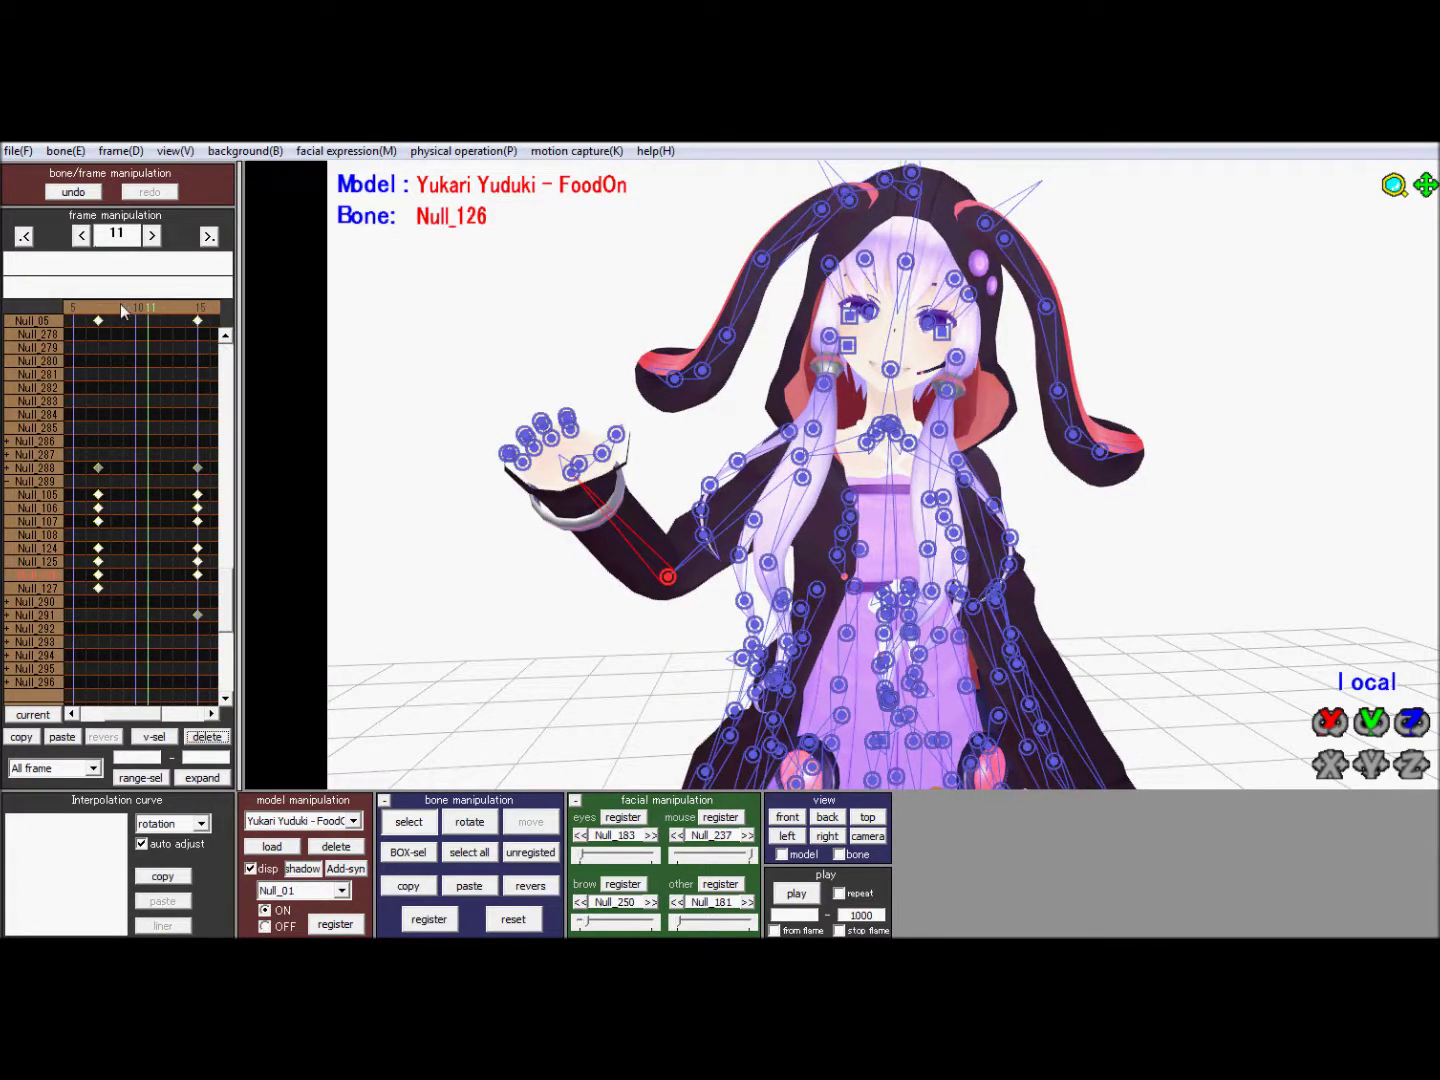
{"action": "left_click", "coordinate": [94, 306]}
{"action": "left_click", "coordinate": [184, 306]}
{"action": "left_click", "coordinate": [185, 304]}
{"action": "left_click", "coordinate": [185, 304]}
{"action": "left_click", "coordinate": [103, 302]}
{"action": "left_click", "coordinate": [104, 302]}
{"action": "left_click", "coordinate": [183, 308]}
{"action": "left_click_drag", "start_coordinate": [1330, 721], "coordinate": [1372, 677]}
{"action": "left_click", "coordinate": [428, 919]}
Step: Rotate the wrist bone Null_127 slightly at frame 17 so the raised hand tilts outward, and register the keyframe
{"action": "left_click_drag", "start_coordinate": [139, 306], "coordinate": [168, 313]}
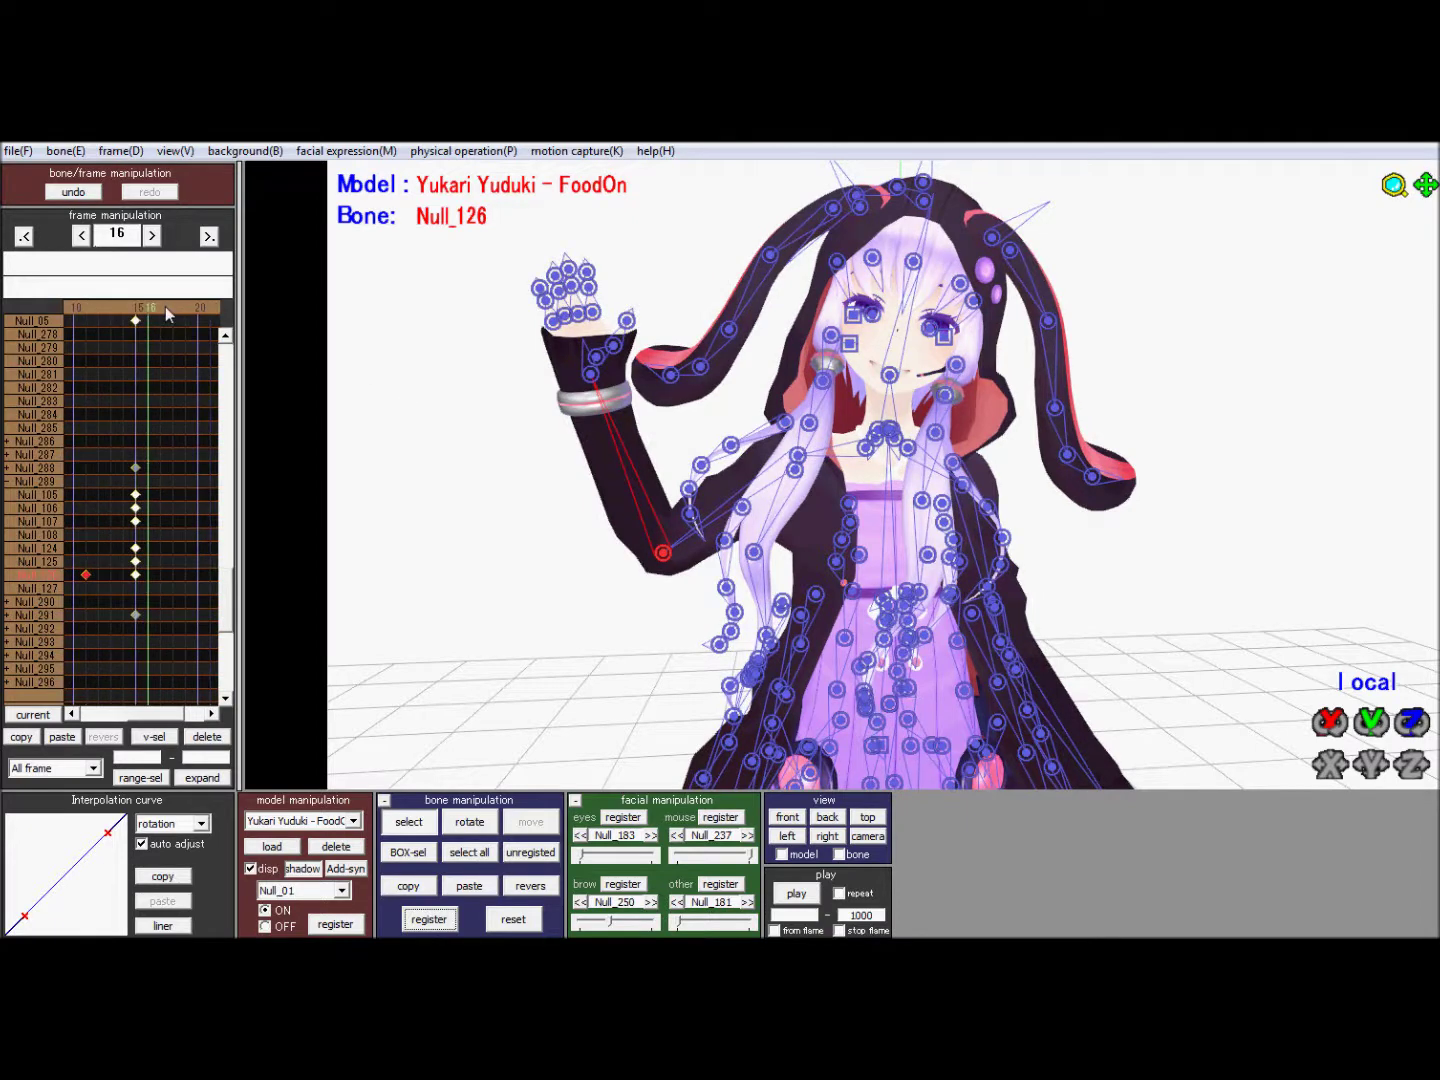
{"action": "left_click", "coordinate": [166, 314]}
{"action": "left_click", "coordinate": [490, 825]}
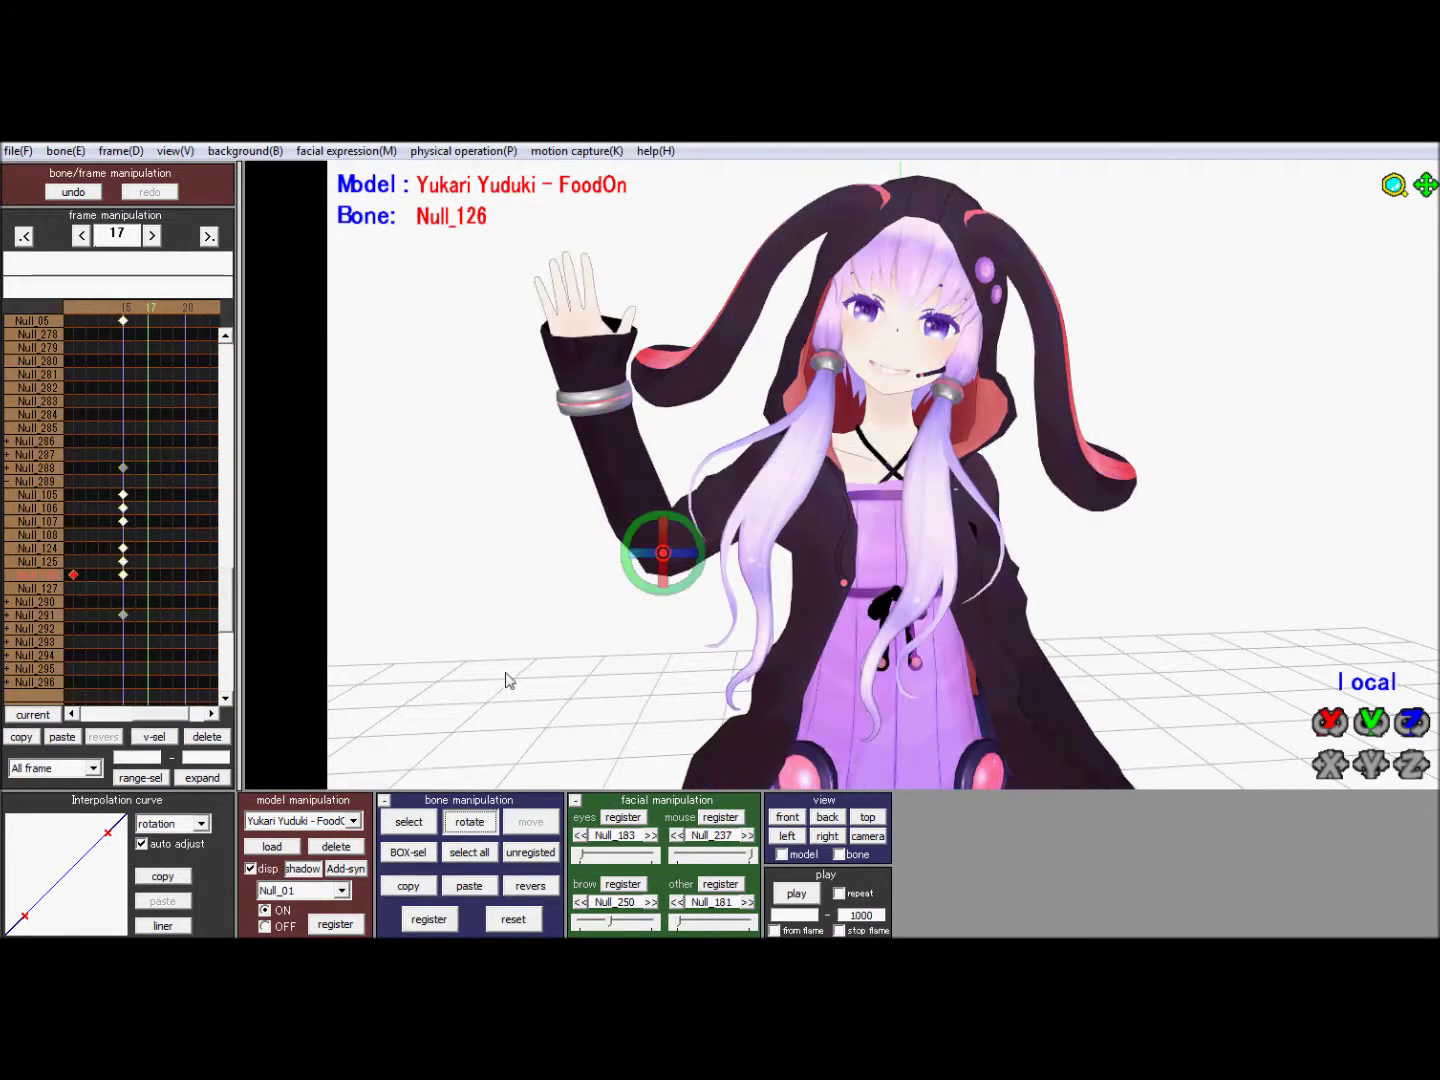
{"action": "left_click", "coordinate": [410, 823]}
{"action": "left_click", "coordinate": [590, 373]}
{"action": "left_click", "coordinate": [472, 824]}
{"action": "left_click_drag", "start_coordinate": [603, 328], "coordinate": [593, 337]}
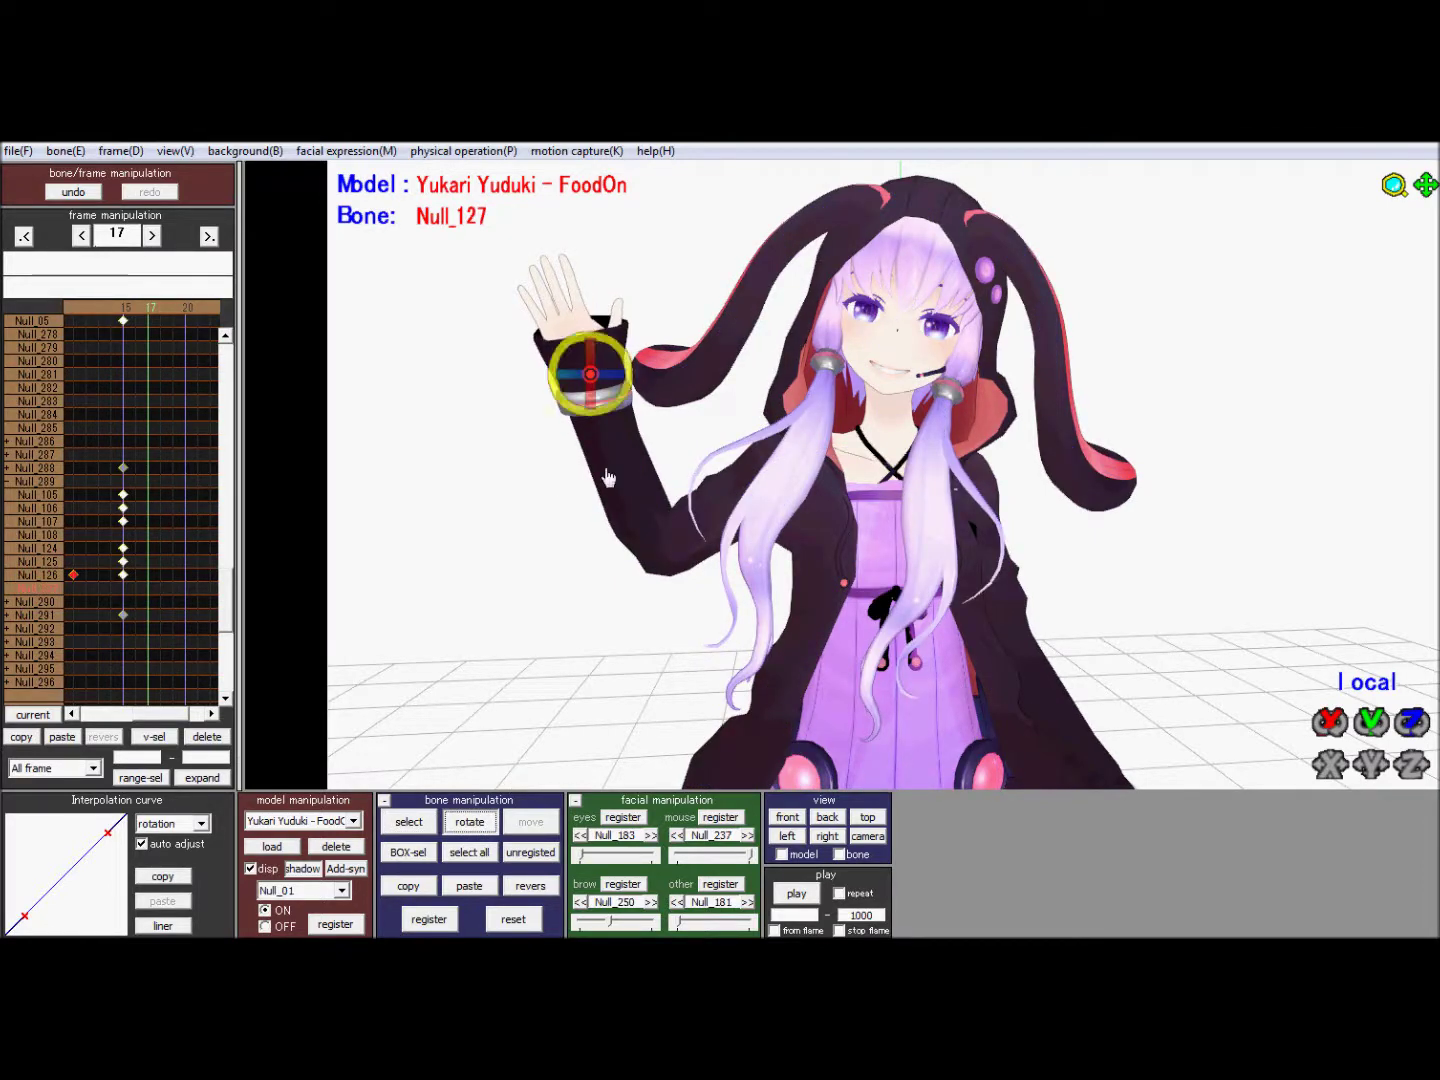
{"action": "left_click", "coordinate": [429, 919]}
Step: Scrub back to frame 2 and play the animation repeatedly to review the arm and wrist motion
{"action": "left_click", "coordinate": [122, 303]}
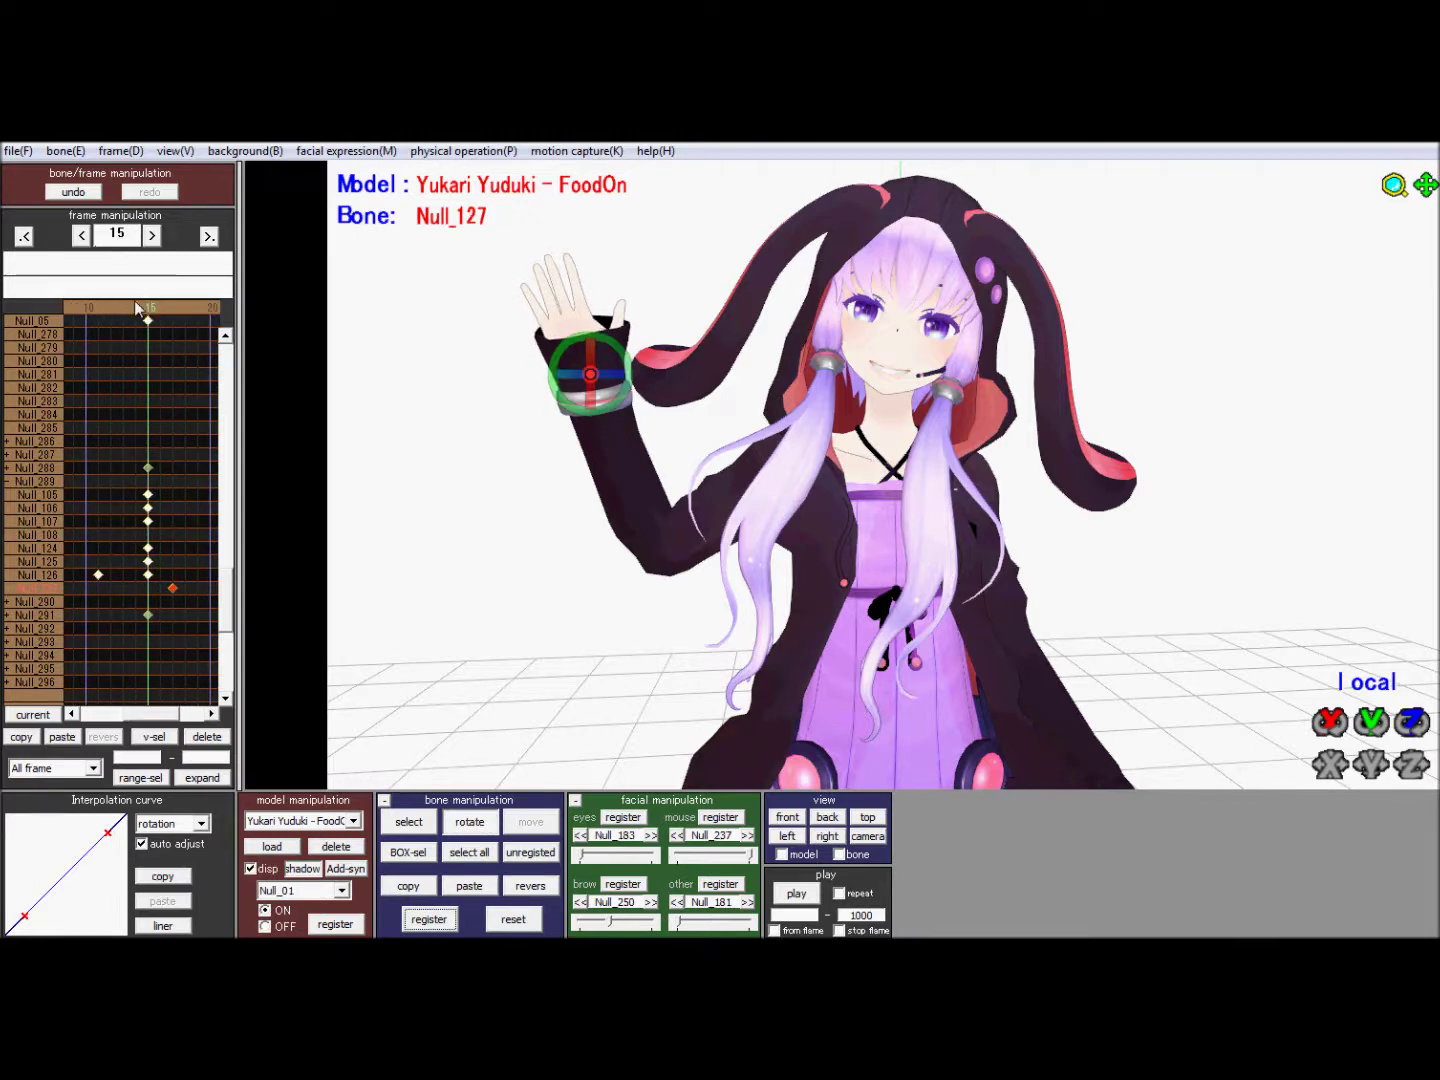
{"action": "left_click", "coordinate": [136, 309]}
{"action": "left_click", "coordinate": [113, 302]}
{"action": "left_click", "coordinate": [96, 306]}
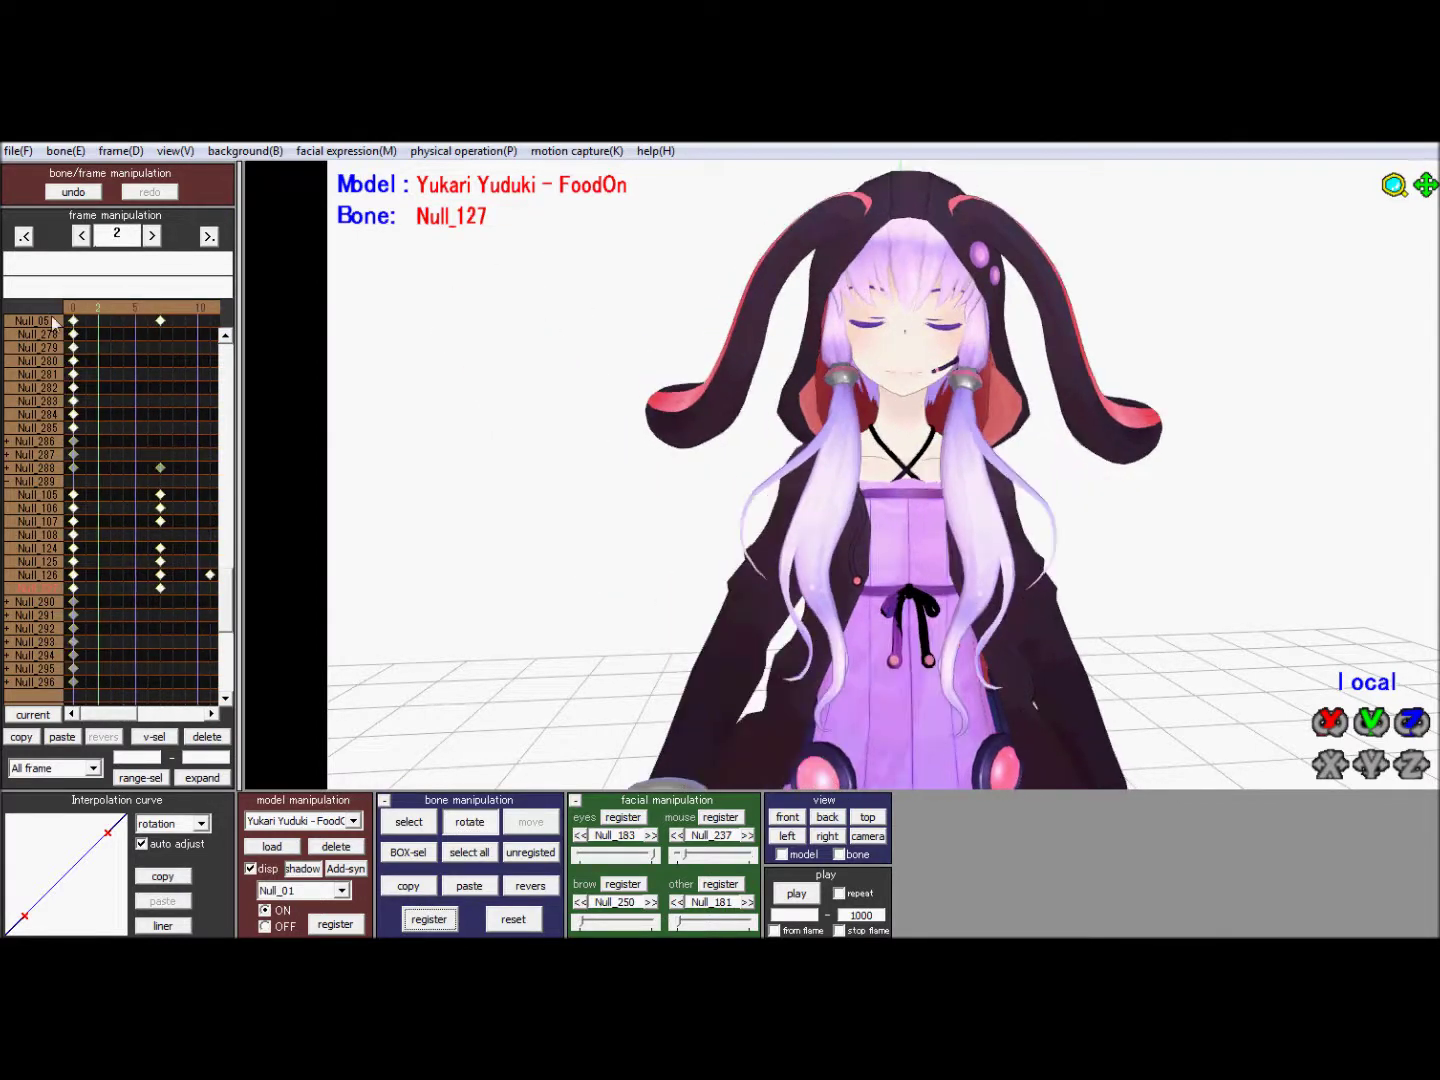
{"action": "left_click", "coordinate": [796, 893]}
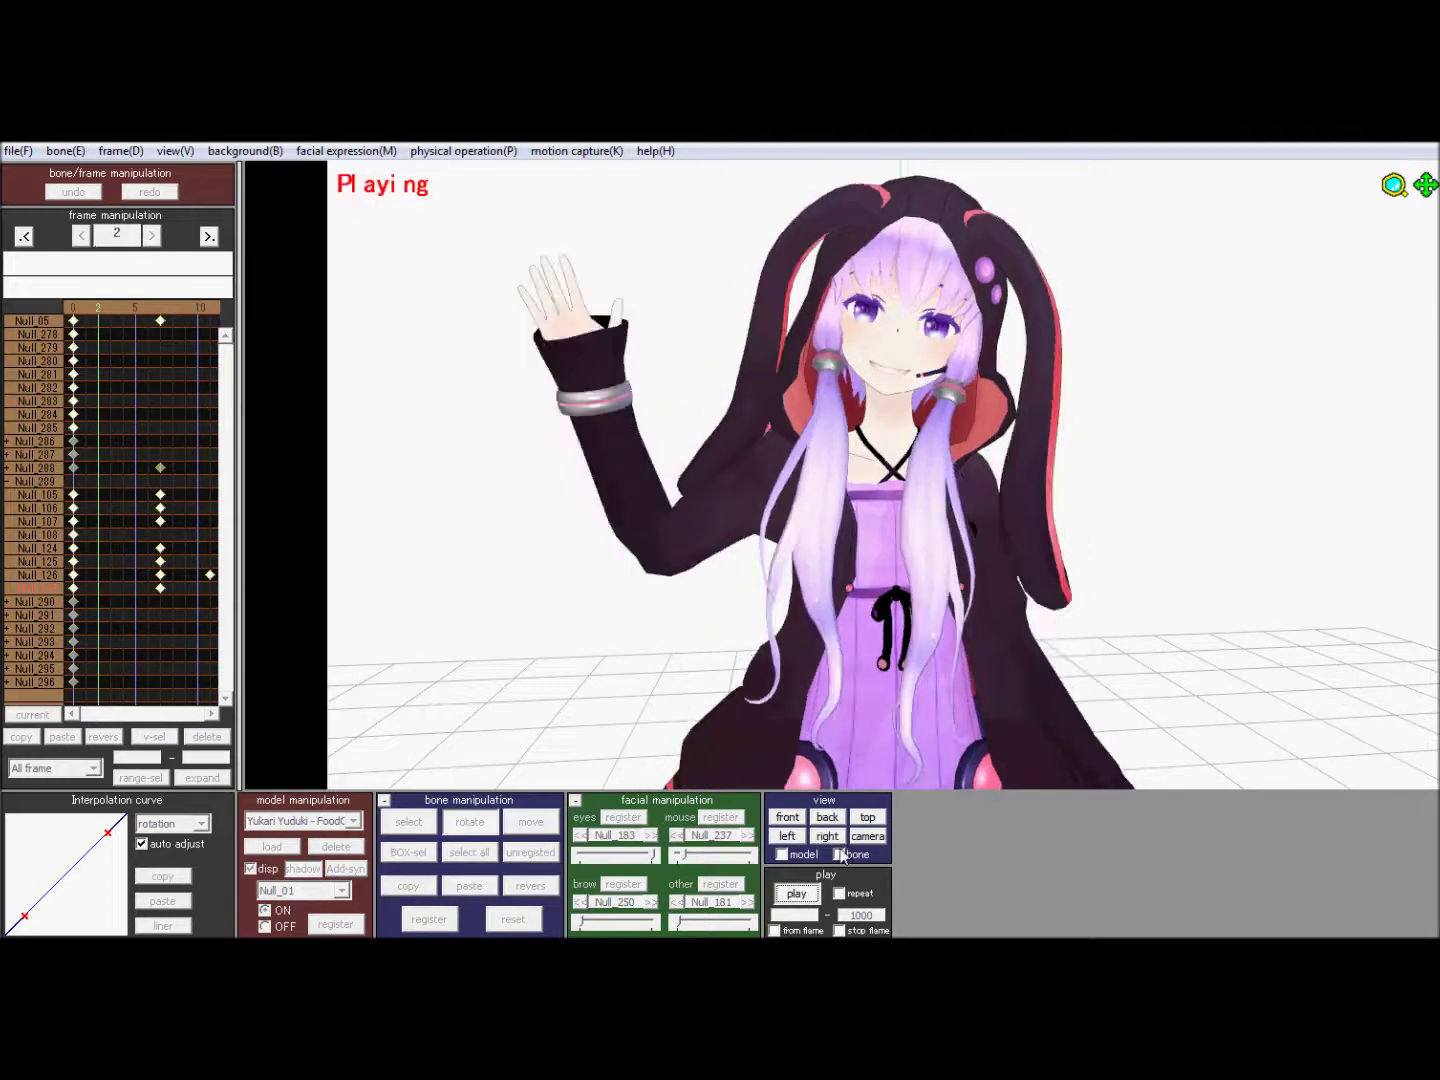
{"action": "left_click", "coordinate": [797, 896]}
{"action": "left_click", "coordinate": [797, 895]}
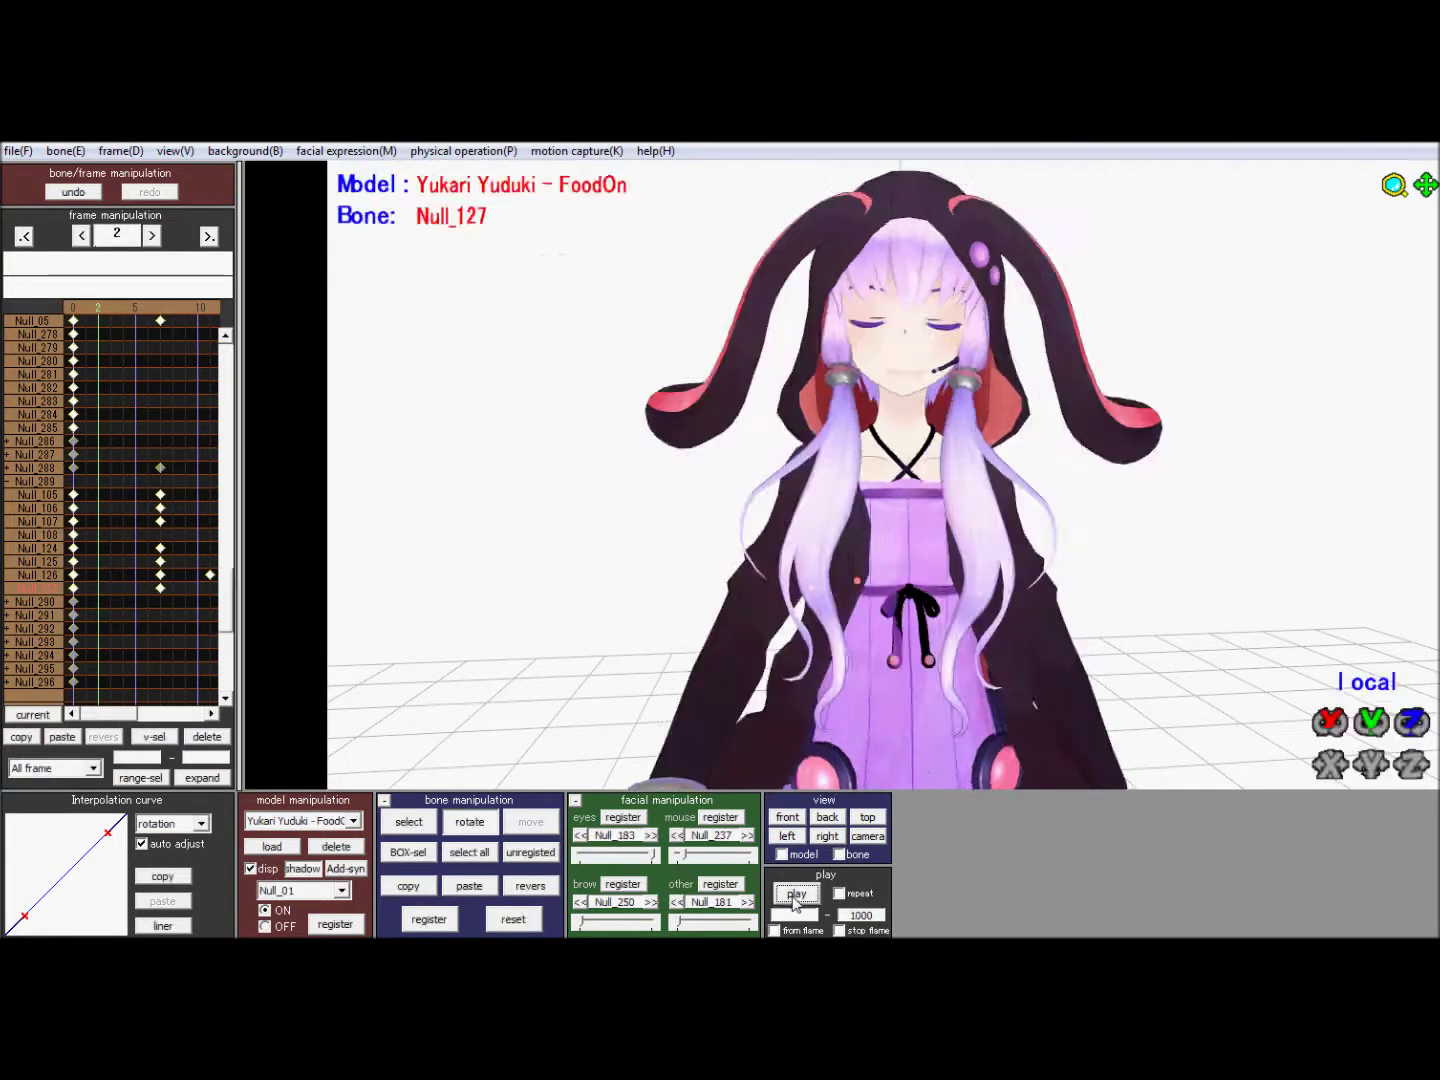
{"action": "left_click", "coordinate": [796, 895]}
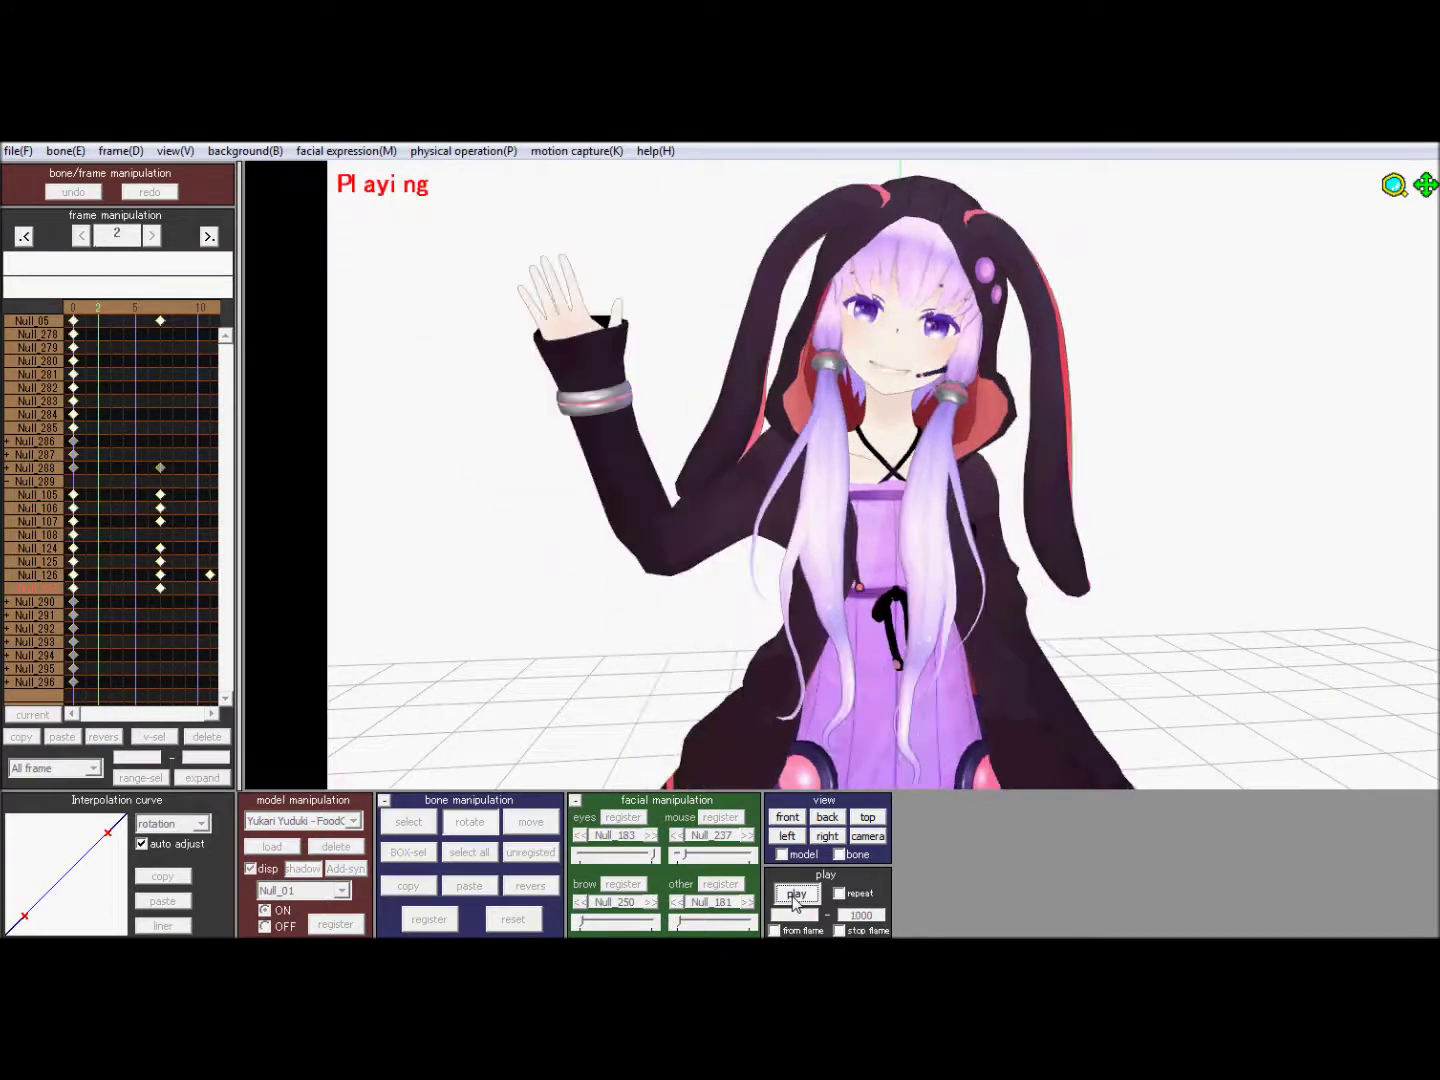
{"action": "left_click", "coordinate": [796, 896]}
{"action": "left_click", "coordinate": [796, 896]}
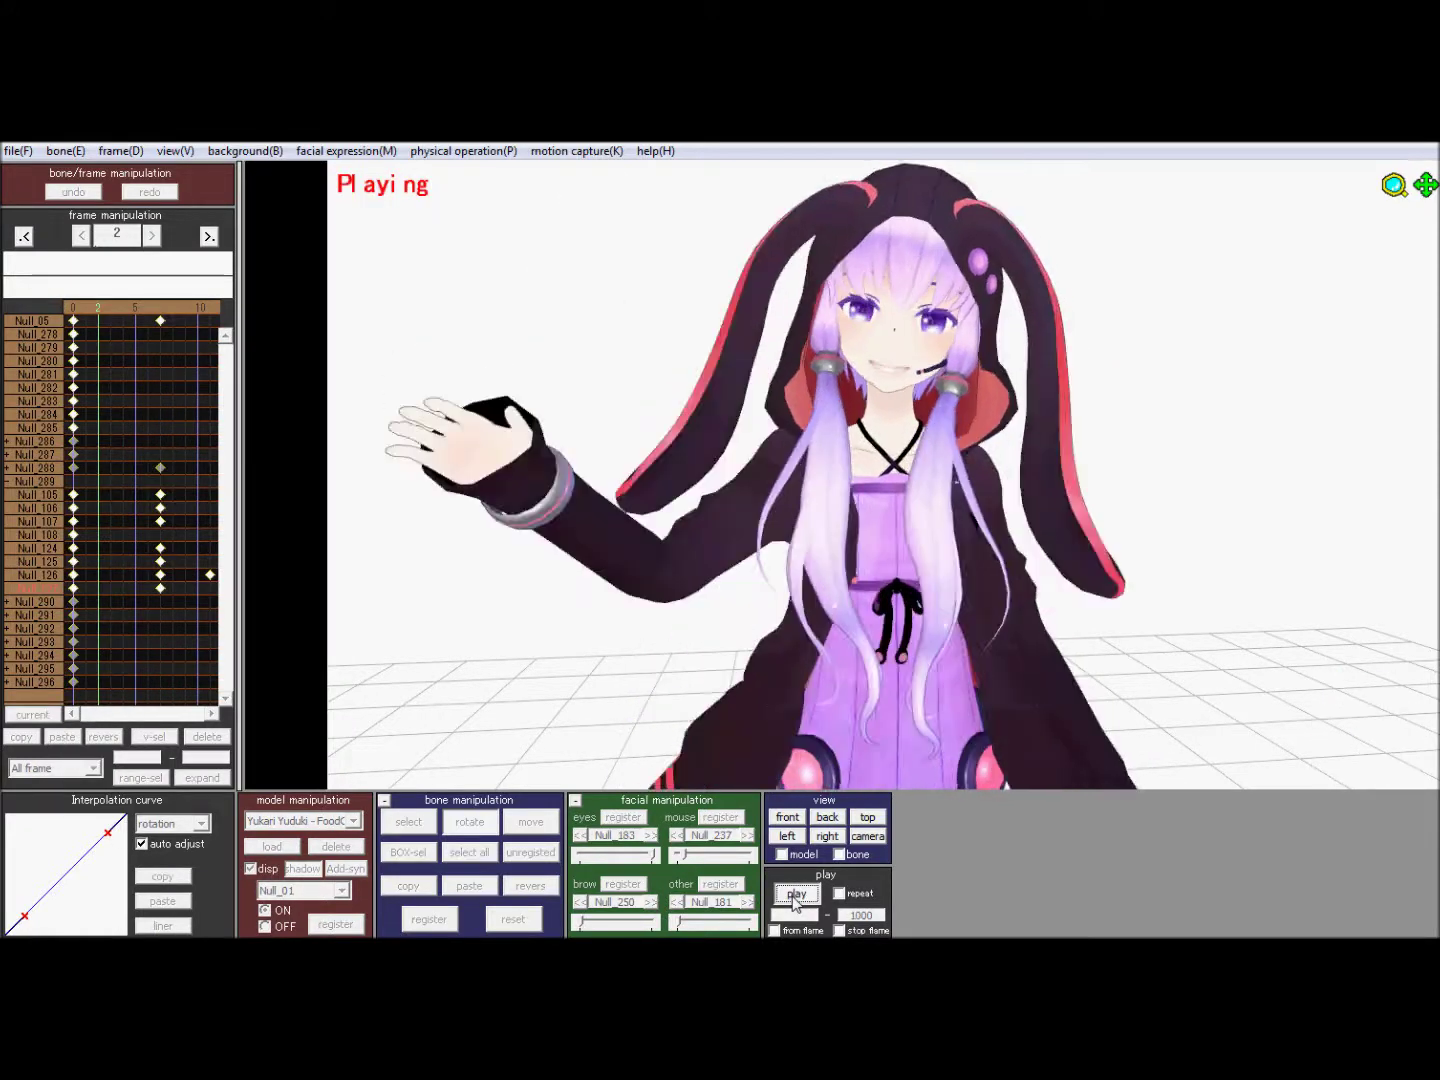
{"action": "left_click", "coordinate": [796, 896]}
{"action": "left_click", "coordinate": [795, 896]}
{"action": "left_click", "coordinate": [797, 895]}
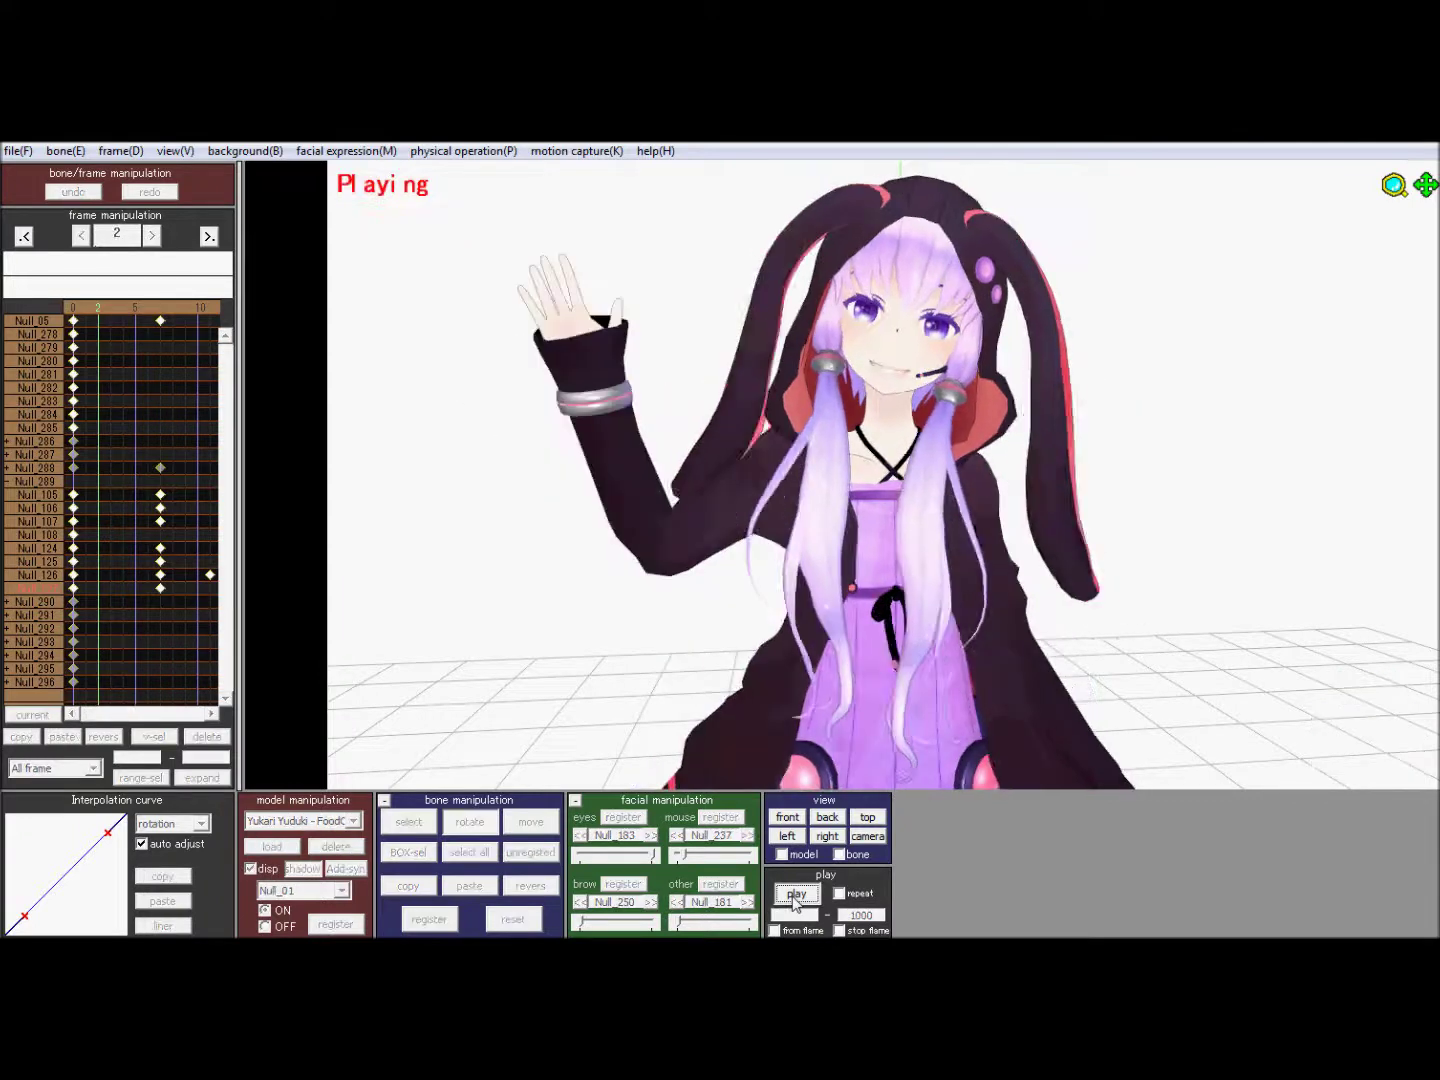
{"action": "left_click", "coordinate": [795, 895]}
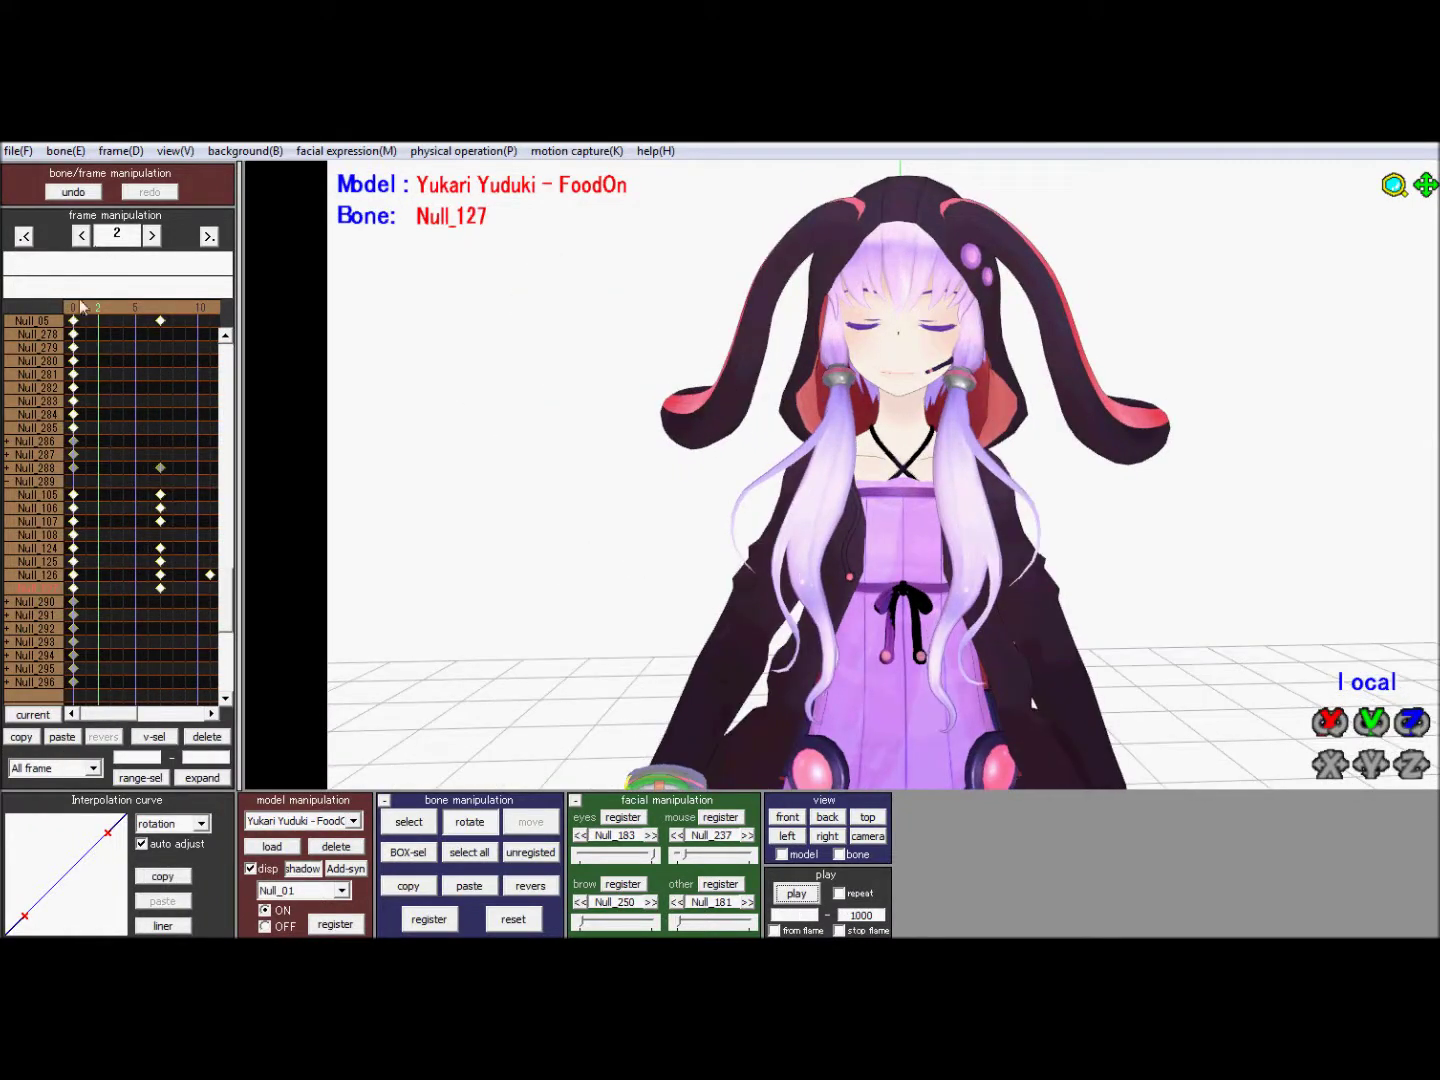
Step: Scrub the timeline between frames 15 and 24 to examine the raised arm's pose from the camera view
{"action": "left_click_drag", "start_coordinate": [133, 315], "coordinate": [181, 304]}
{"action": "left_click", "coordinate": [414, 822]}
{"action": "left_click", "coordinate": [424, 833]}
{"action": "left_click", "coordinate": [871, 840]}
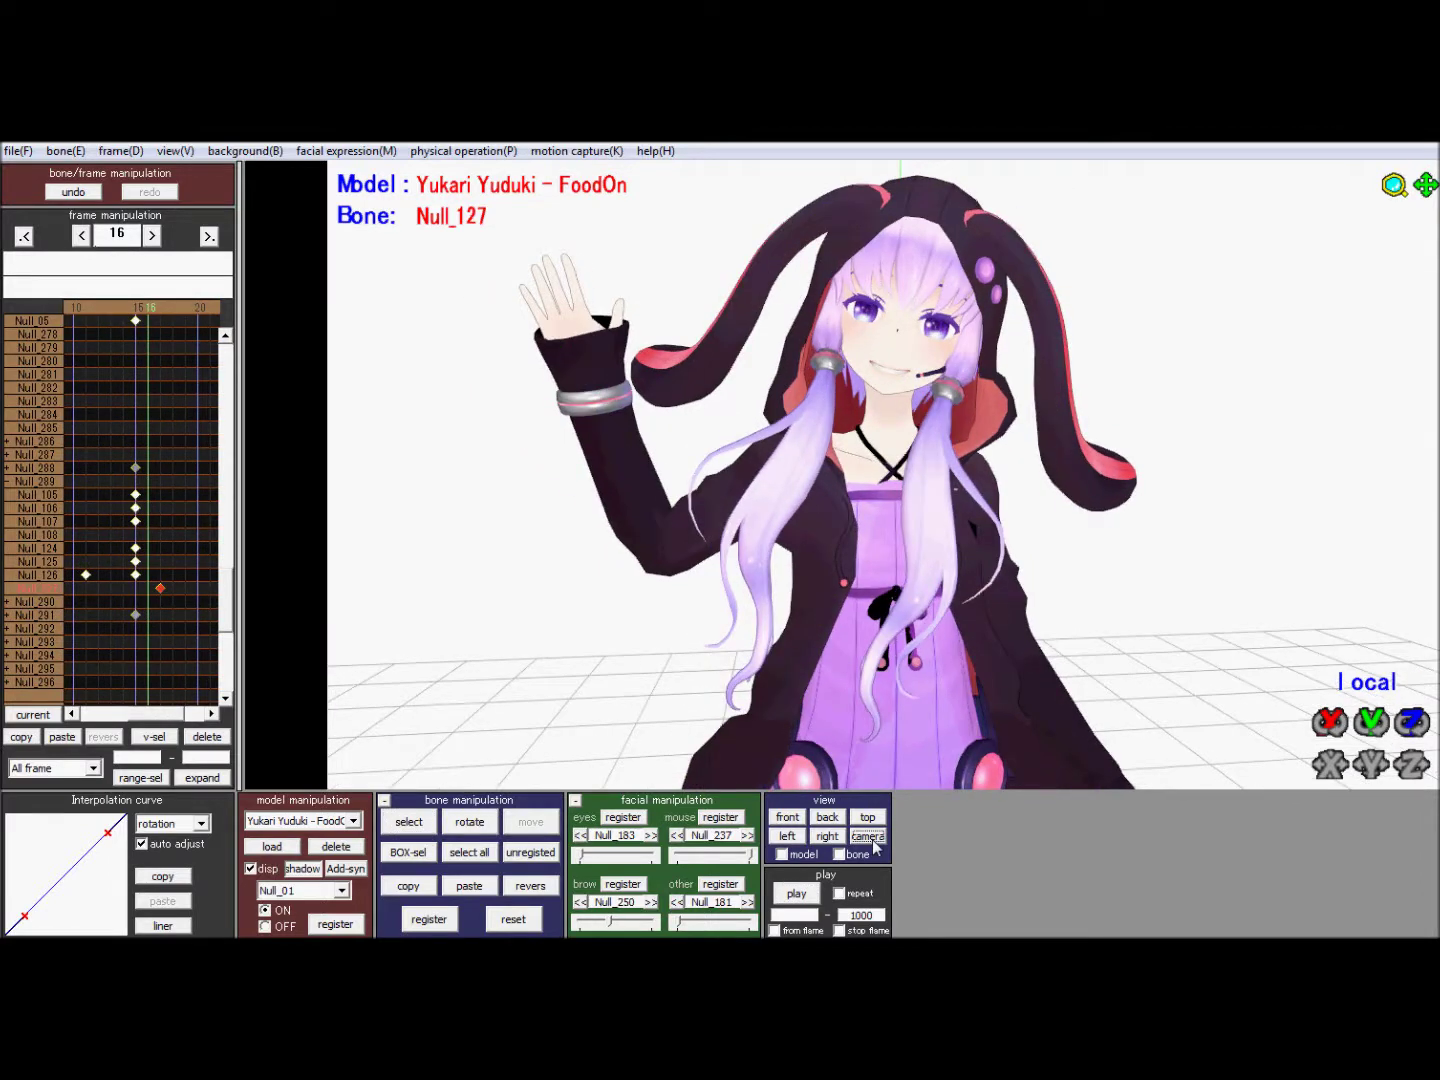
{"action": "left_click", "coordinate": [141, 304]}
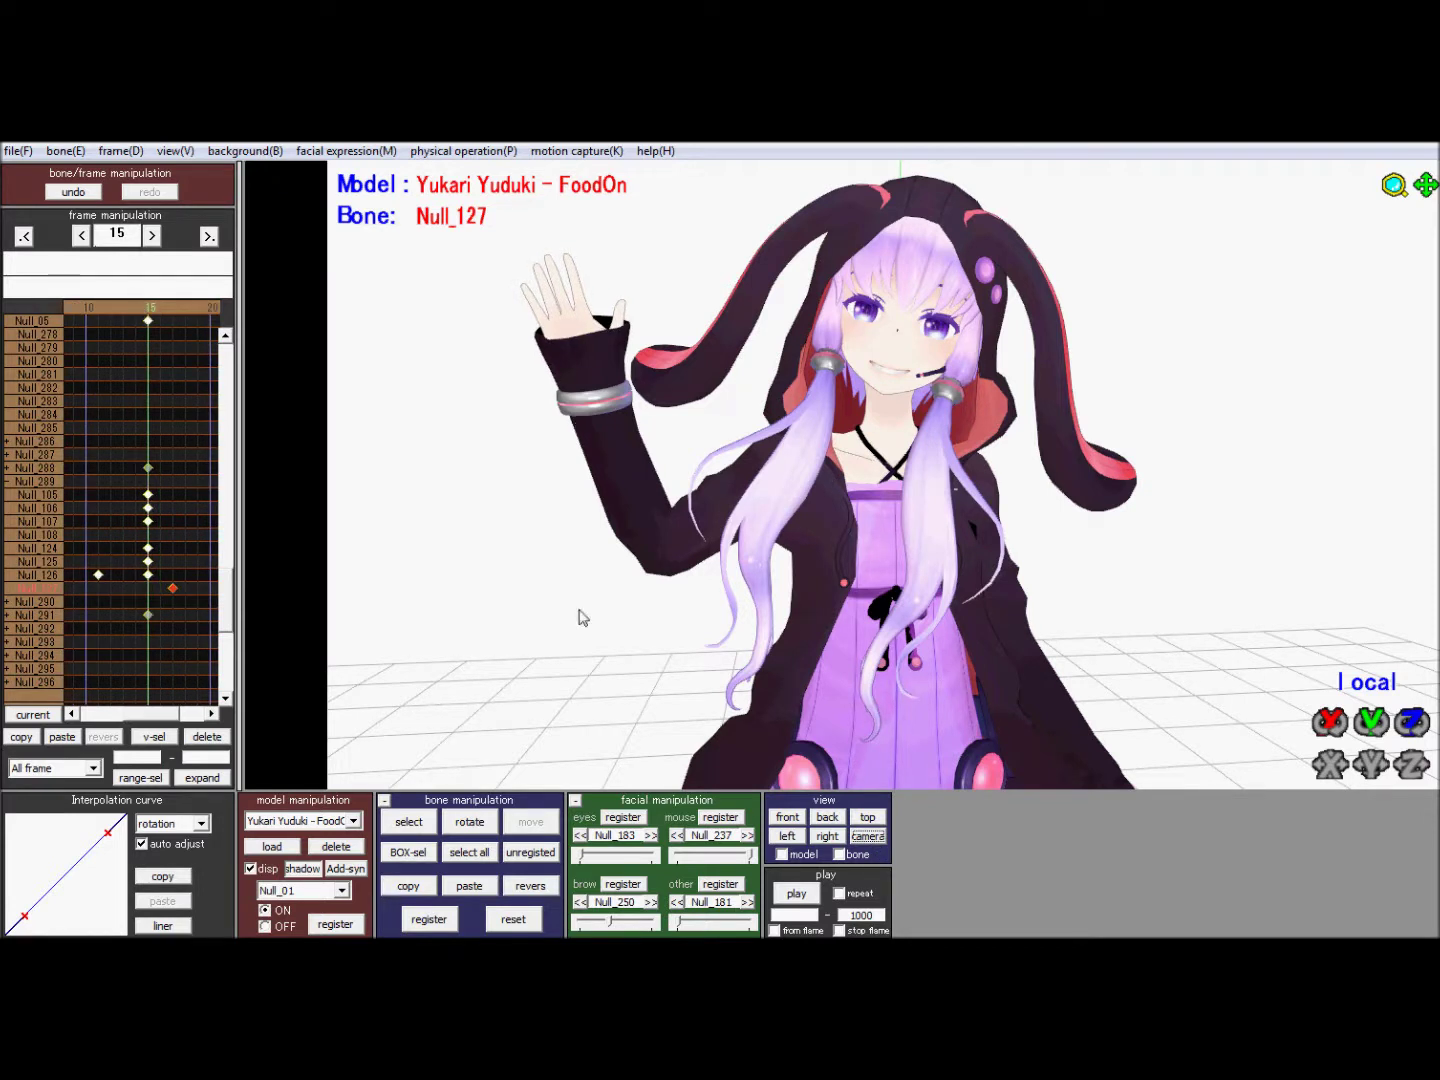
{"action": "left_click", "coordinate": [220, 308]}
{"action": "left_click", "coordinate": [183, 308]}
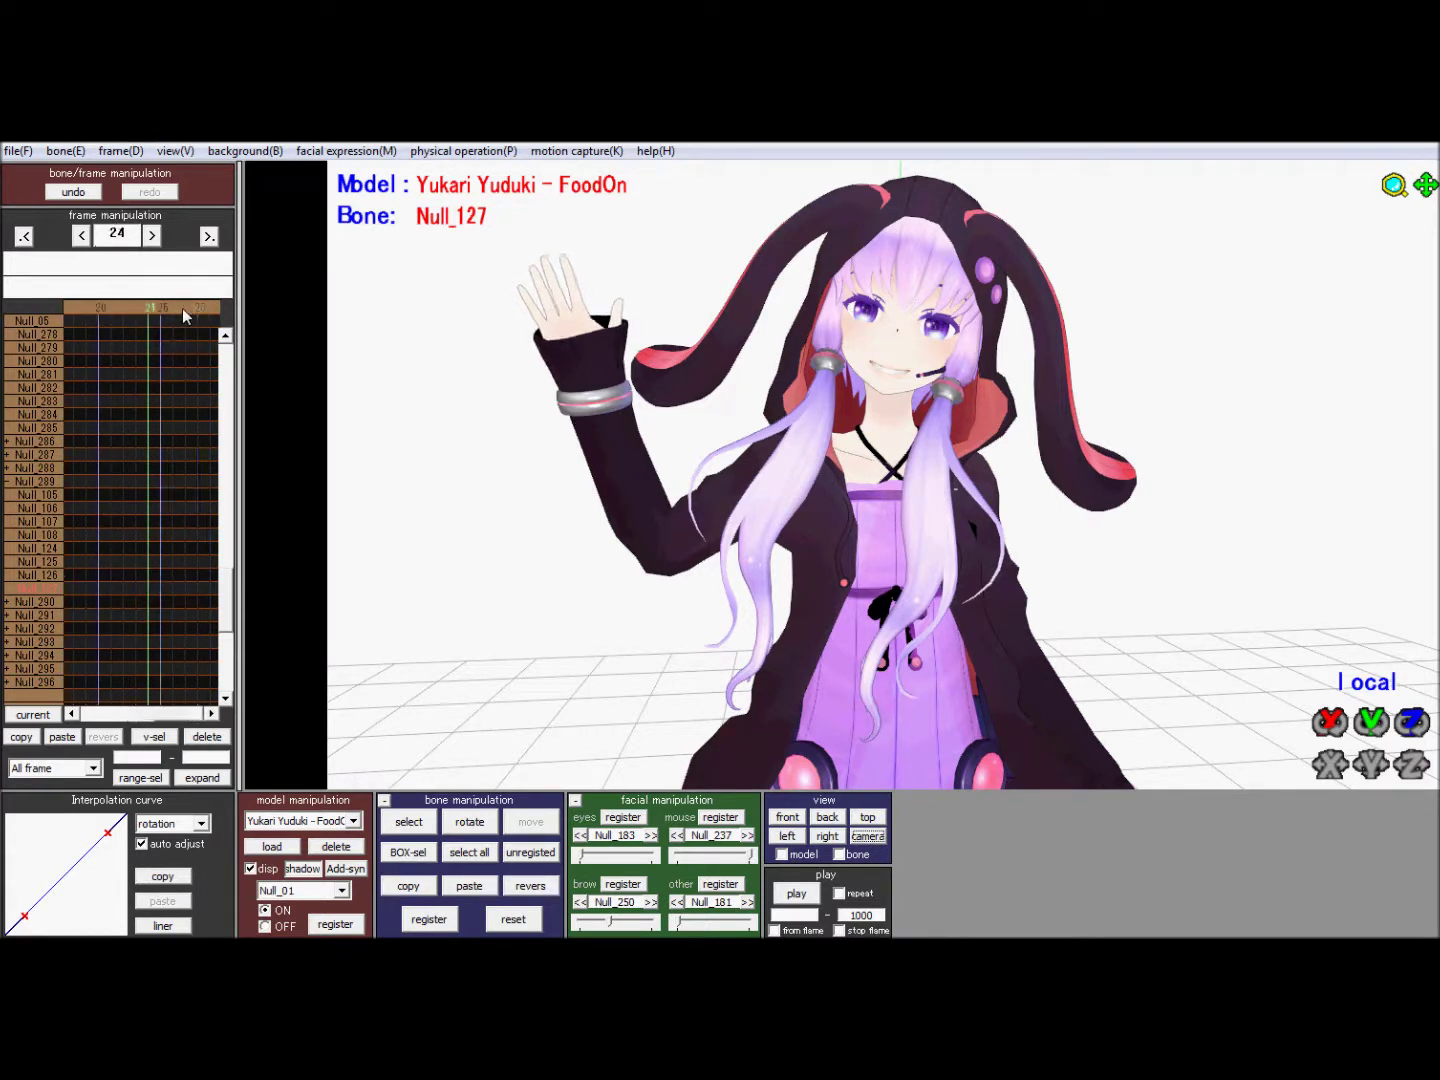
{"action": "left_click", "coordinate": [119, 317]}
{"action": "left_click", "coordinate": [141, 308]}
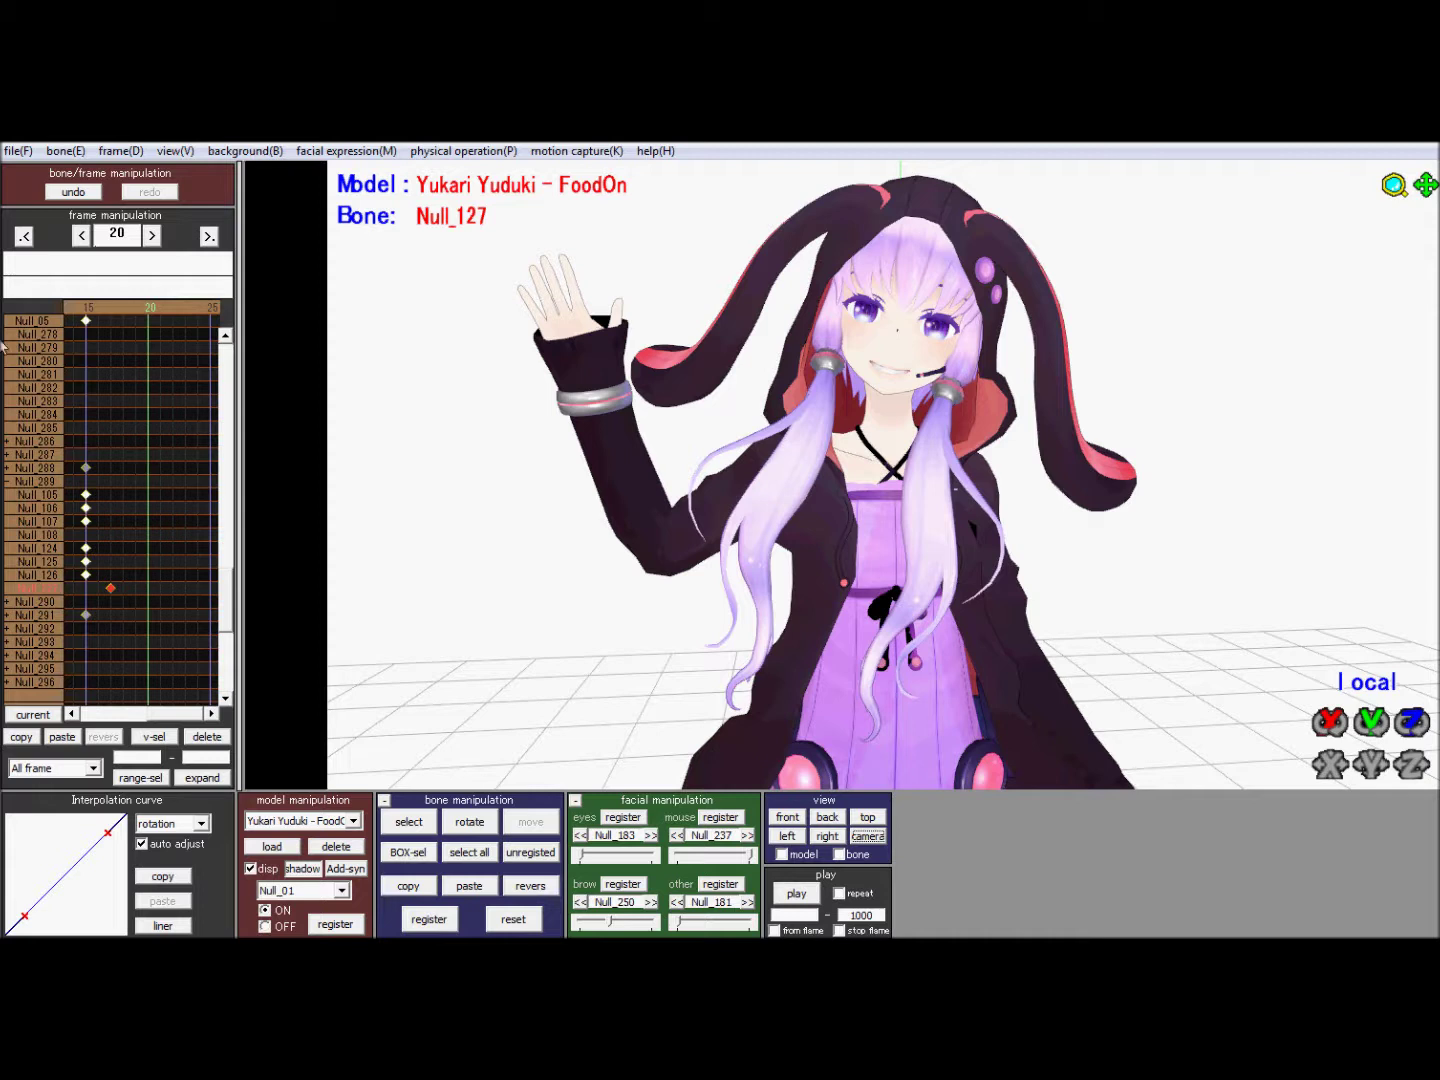
Step: Rotate the elbow bone Null_126 at frame 30 so the raised hand swings in toward the face, and register the keyframe
{"action": "left_click", "coordinate": [210, 307]}
{"action": "left_click", "coordinate": [211, 307]}
{"action": "left_click_drag", "start_coordinate": [132, 309], "coordinate": [207, 304]}
{"action": "left_click_drag", "start_coordinate": [123, 305], "coordinate": [176, 310]}
{"action": "key", "text": "Right"}
{"action": "key", "text": "Right"}
{"action": "key", "text": "Right"}
{"action": "key", "text": "Right"}
{"action": "key", "text": "Right"}
{"action": "key", "text": "Right"}
{"action": "key", "text": "Right"}
{"action": "key", "text": "Right"}
{"action": "left_click", "coordinate": [414, 828]}
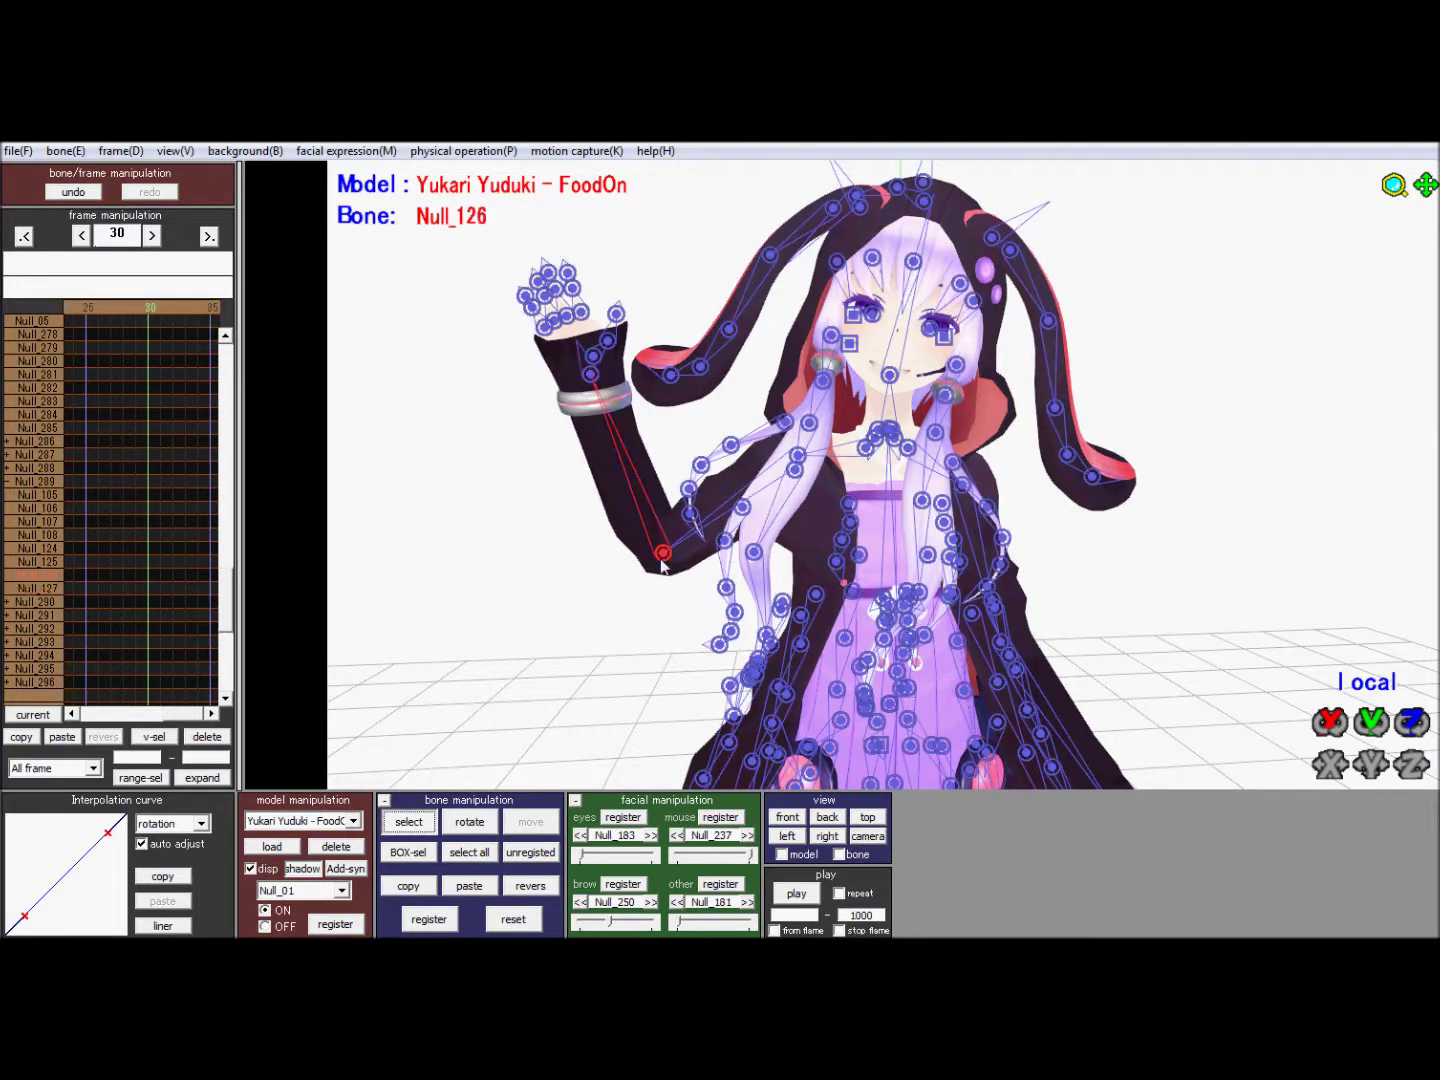
{"action": "left_click", "coordinate": [419, 825]}
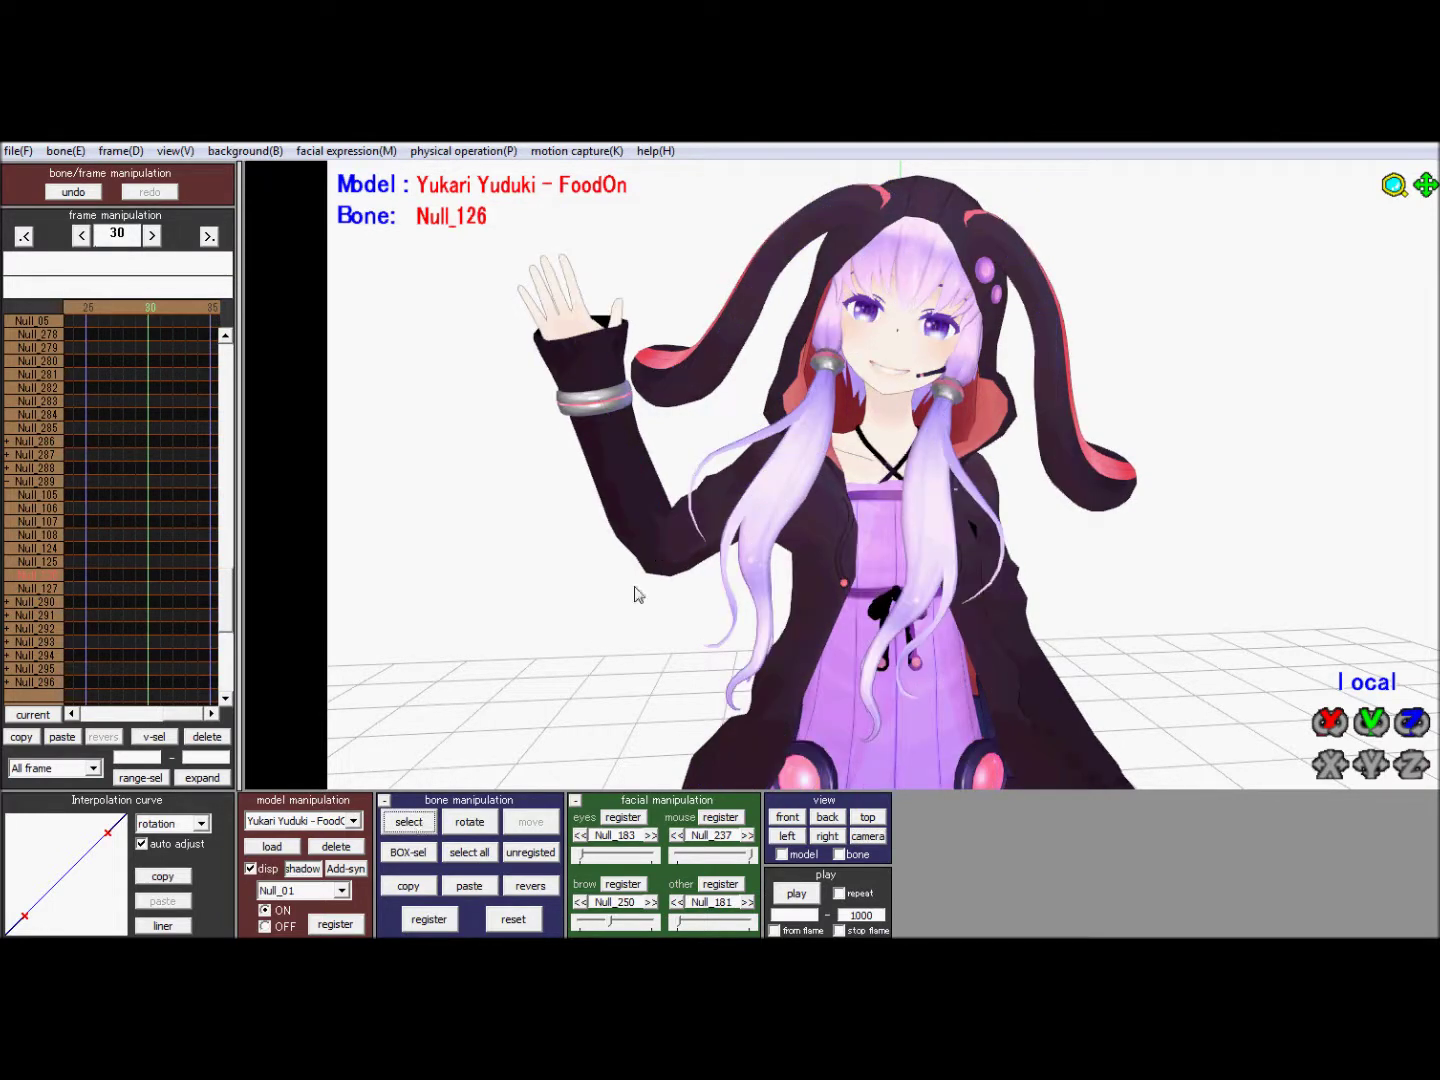
{"action": "left_click", "coordinate": [471, 823]}
{"action": "left_click", "coordinate": [434, 822]}
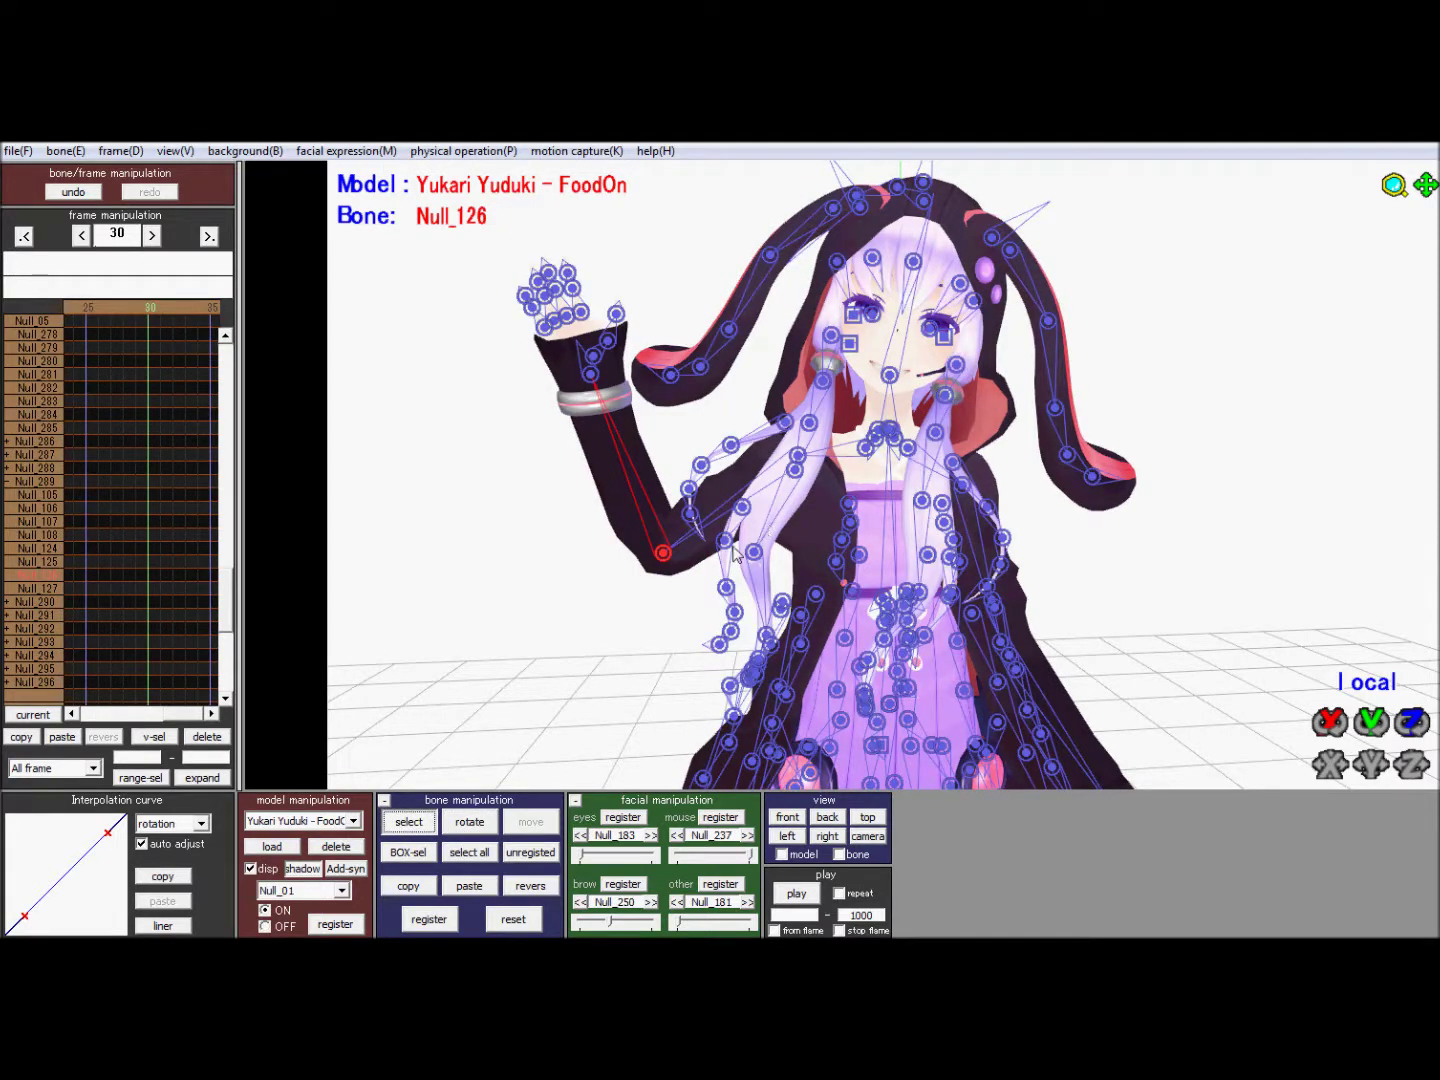
{"action": "left_click", "coordinate": [470, 823]}
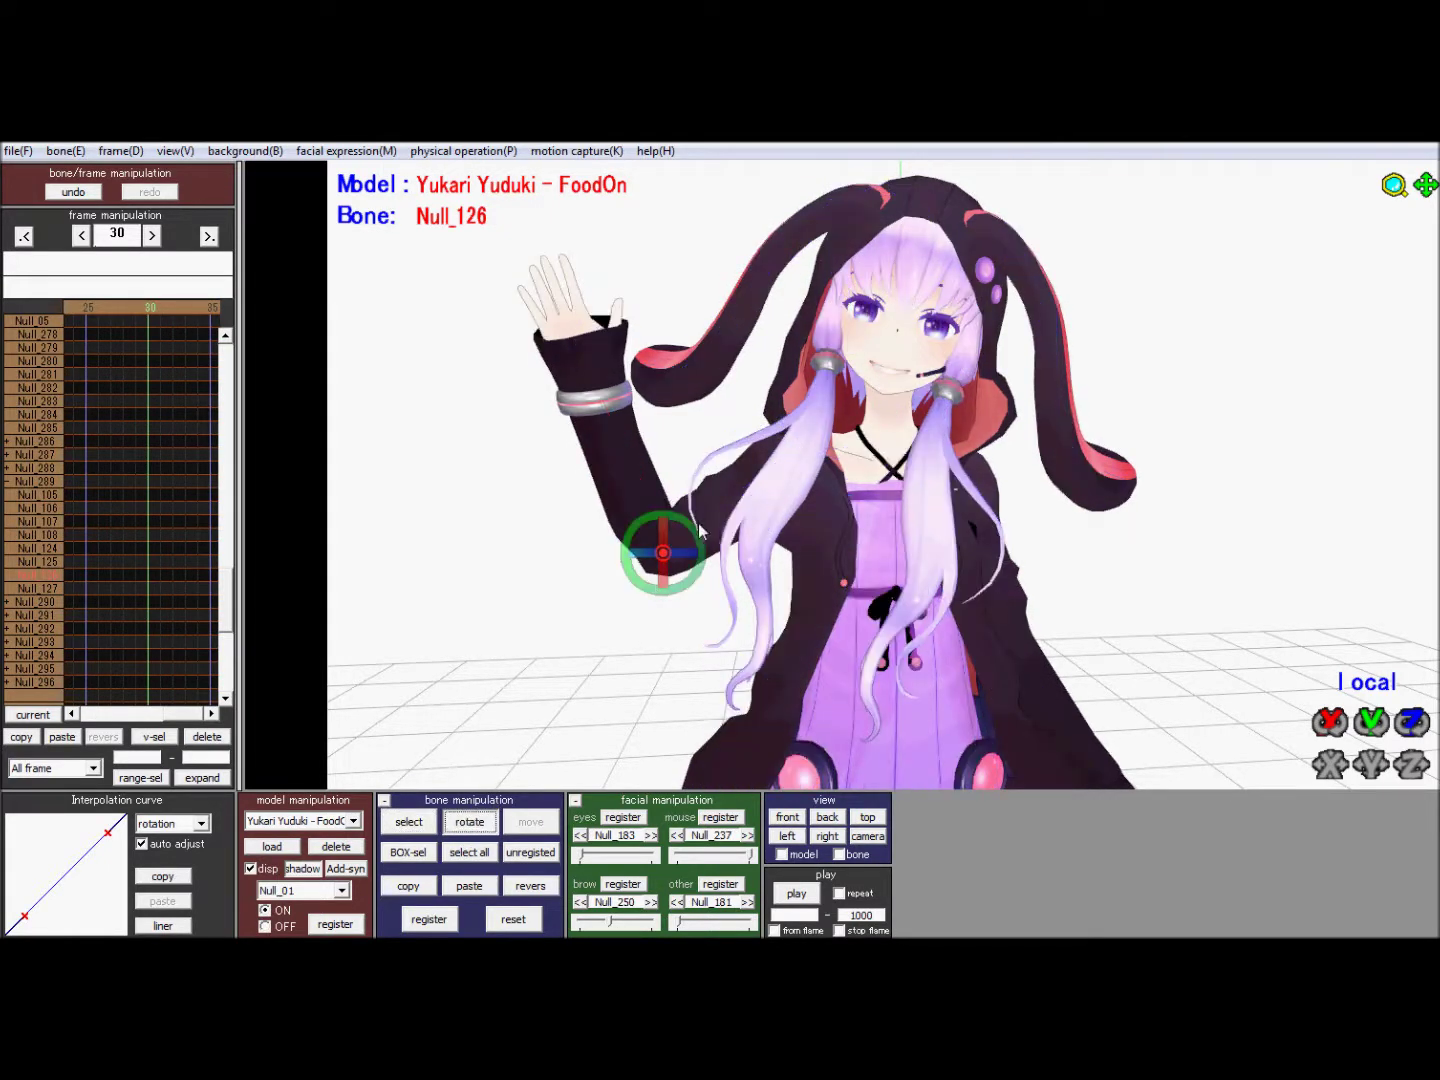
{"action": "left_click_drag", "start_coordinate": [699, 540], "coordinate": [661, 581]}
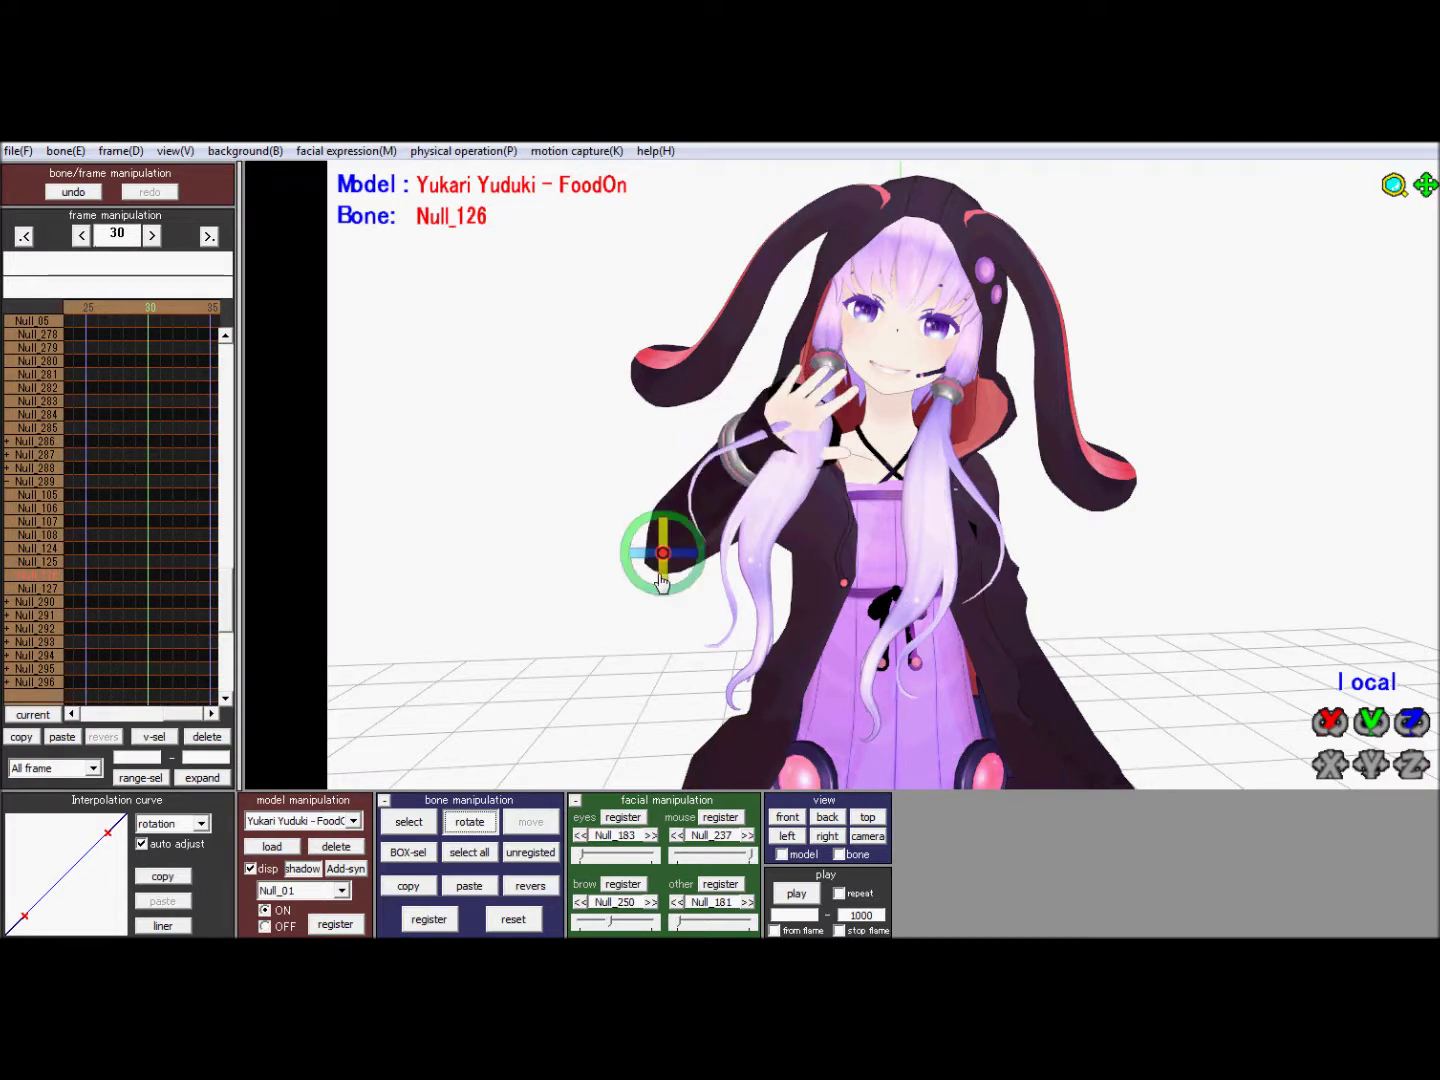
Step: Scrub back to frame 11 and play the animation to review the inward swing of the forearm
{"action": "left_click_drag", "start_coordinate": [145, 311], "coordinate": [10, 400]}
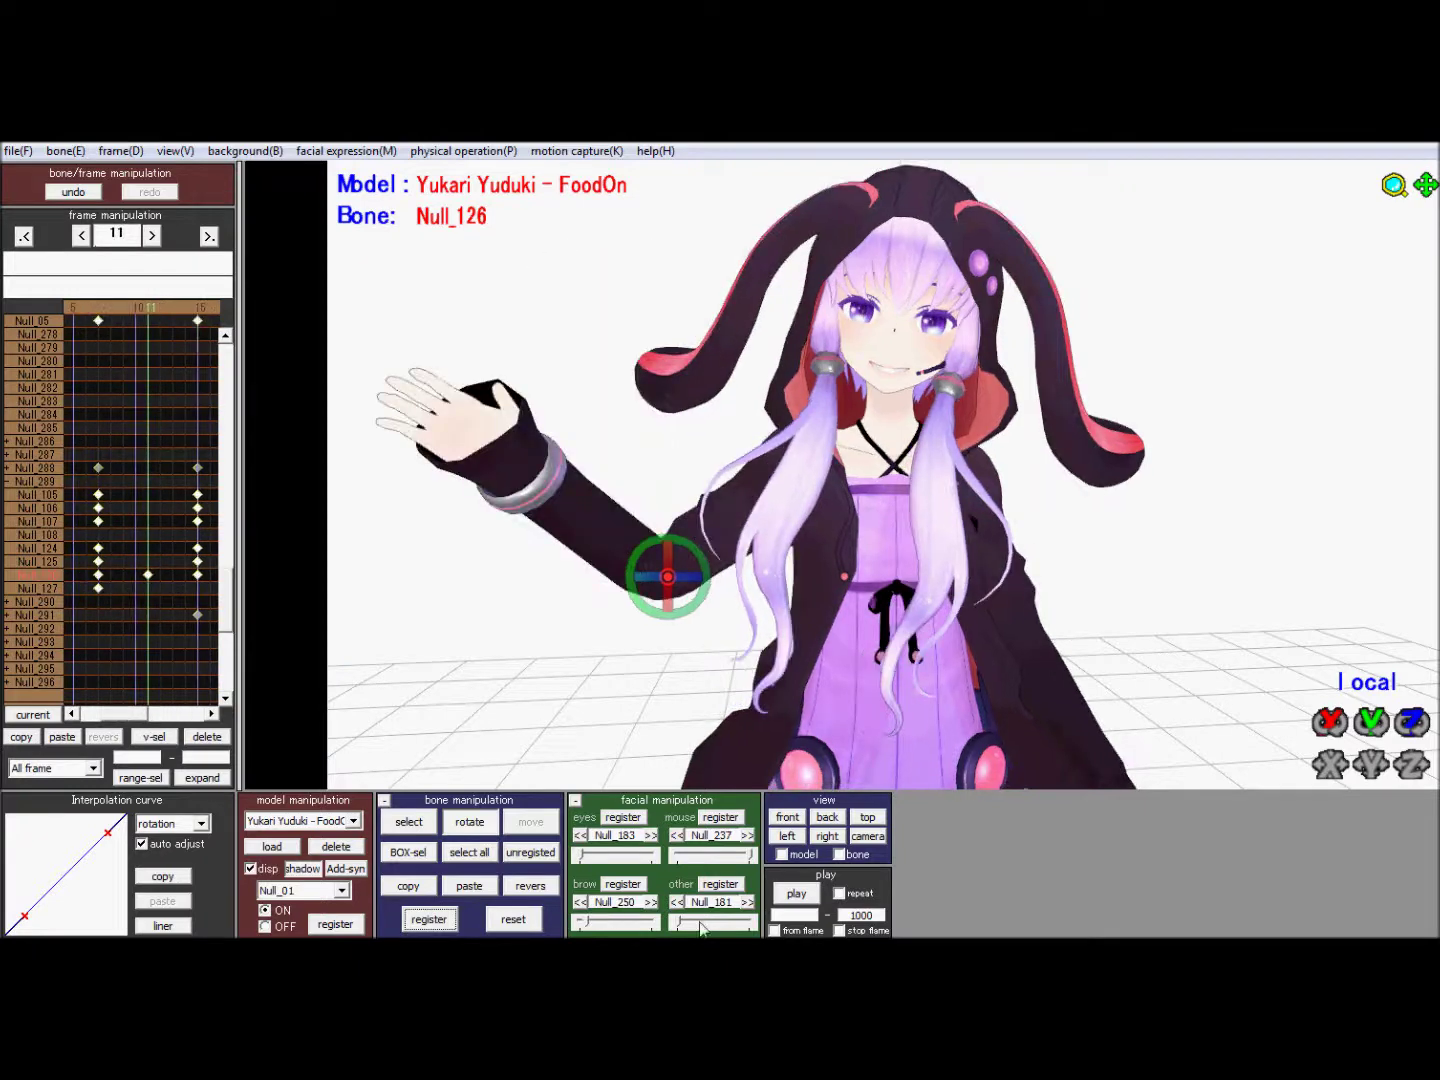
{"action": "left_click", "coordinate": [800, 893]}
{"action": "left_click", "coordinate": [800, 894]}
{"action": "left_click", "coordinate": [800, 894]}
Step: Move the elbow bone Null_126's keyframe from frame 30 to frame 25 by copying, deleting and pasting it
{"action": "left_click", "coordinate": [198, 310]}
{"action": "left_click", "coordinate": [212, 312]}
{"action": "left_click", "coordinate": [212, 311]}
{"action": "left_click", "coordinate": [212, 311]}
{"action": "left_click", "coordinate": [90, 311]}
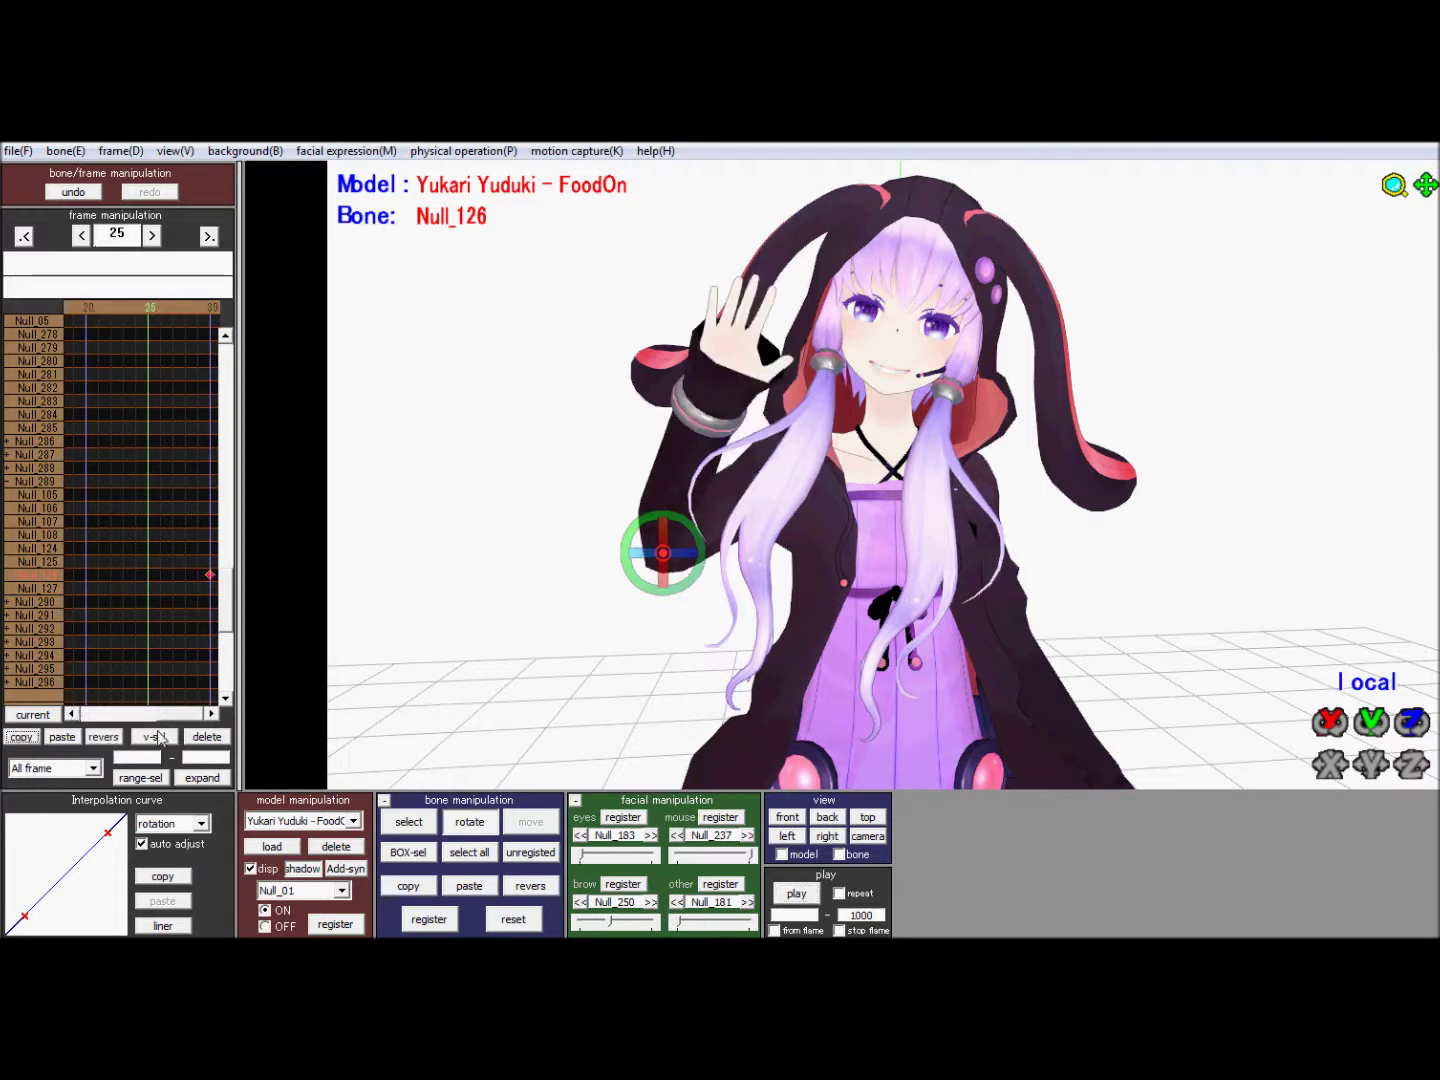
{"action": "left_click", "coordinate": [202, 740]}
{"action": "left_click", "coordinate": [68, 741]}
Step: Scrub back to frame 15 and play the animation to check the wave's timing
{"action": "left_click_drag", "start_coordinate": [142, 309], "coordinate": [222, 337]}
{"action": "left_click", "coordinate": [796, 895]}
{"action": "left_click", "coordinate": [797, 894]}
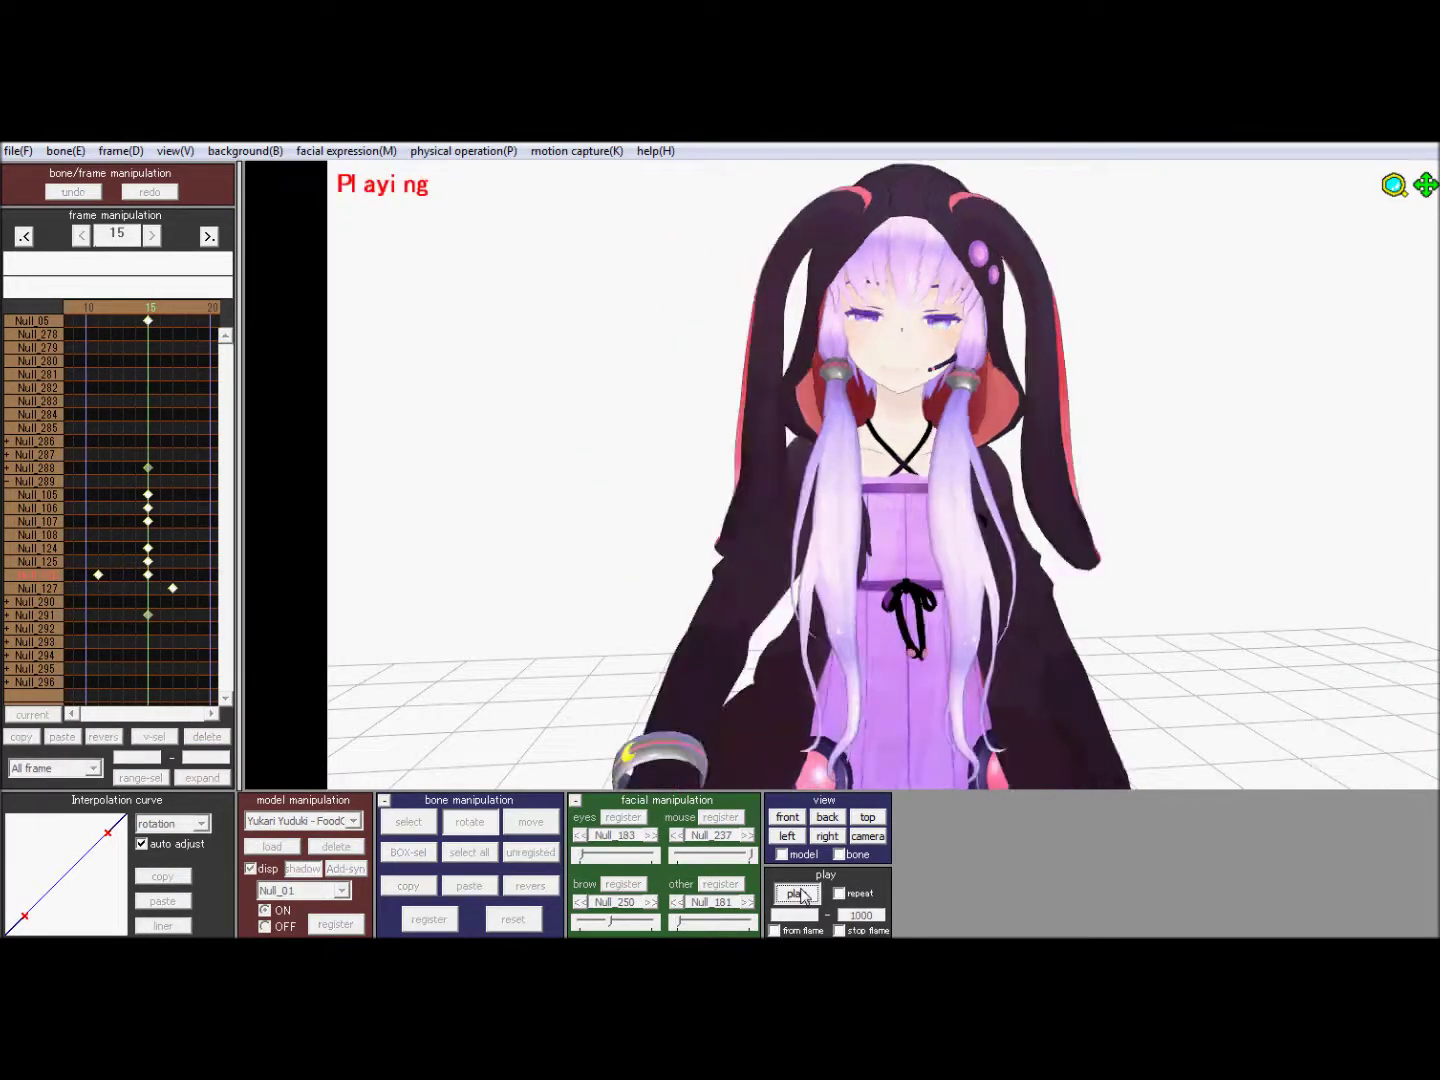
{"action": "left_click", "coordinate": [804, 896]}
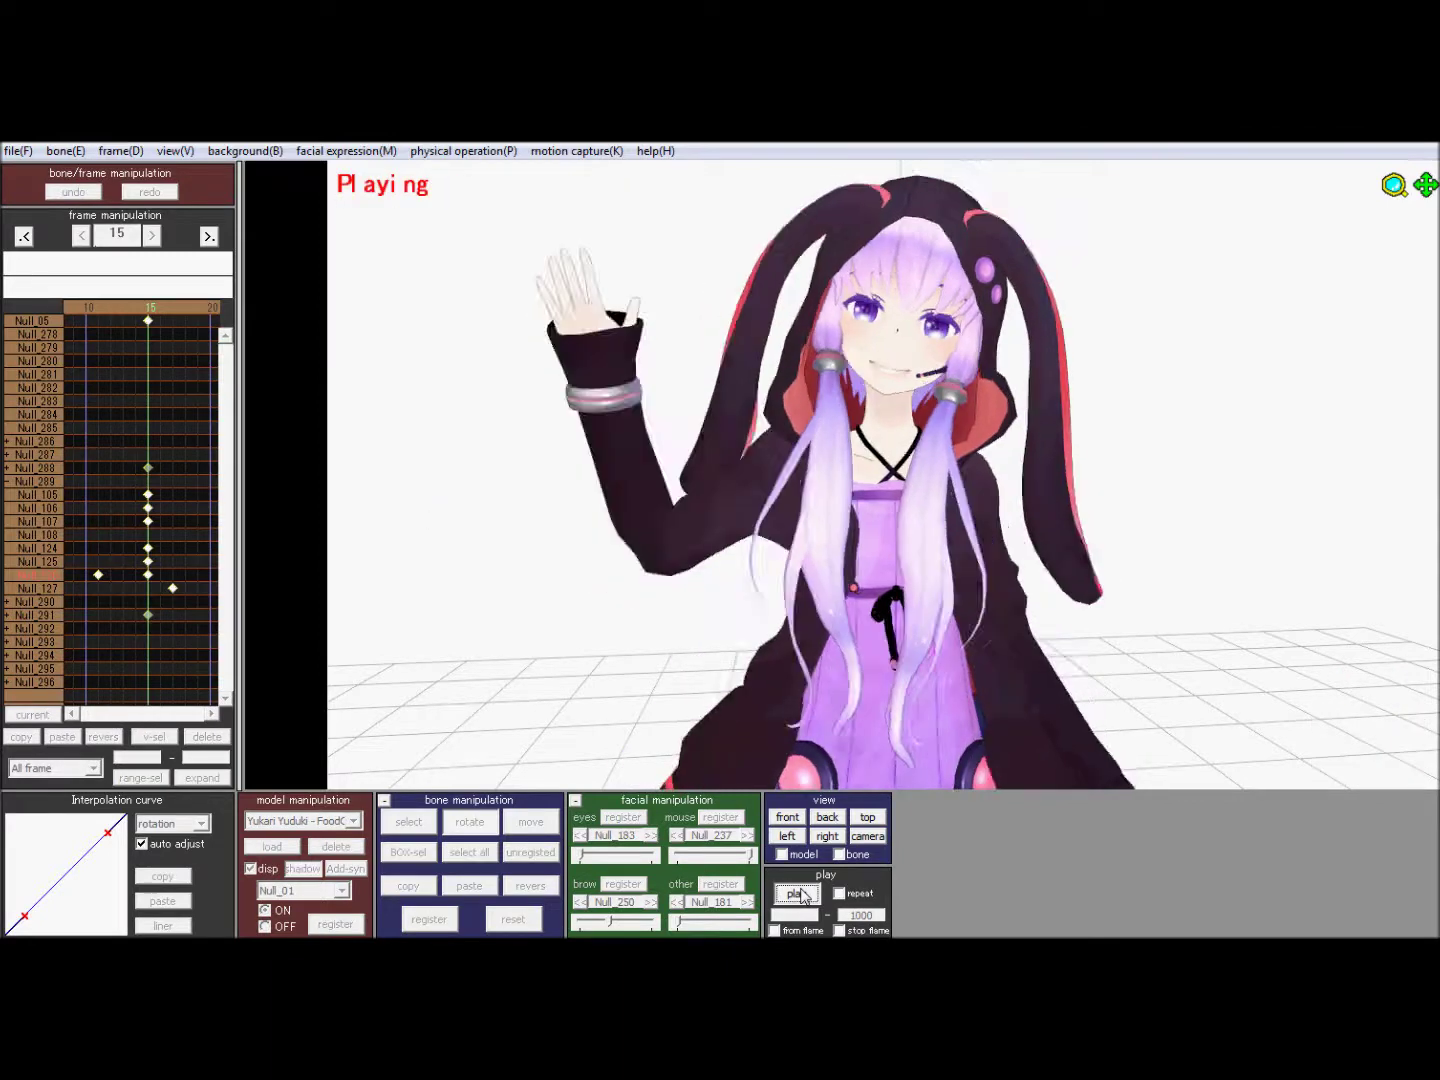
Step: Move the elbow bone Null_126's last keyframe to frame 22
{"action": "left_click_drag", "start_coordinate": [158, 303], "coordinate": [128, 312]}
{"action": "left_click", "coordinate": [143, 310]}
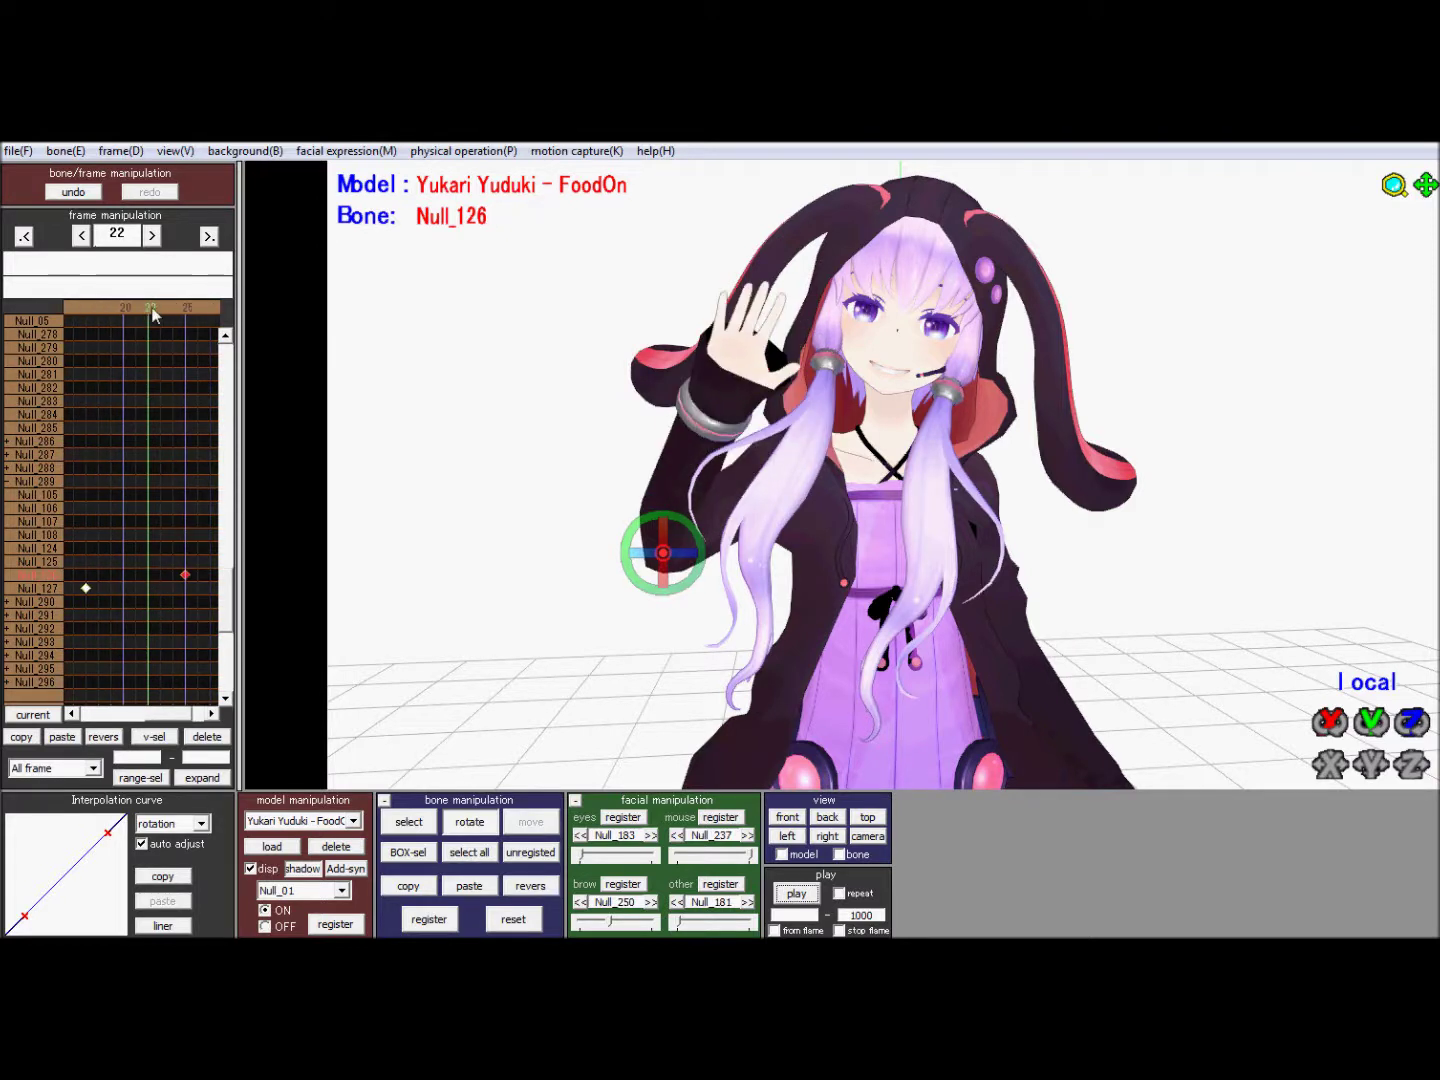
{"action": "left_click", "coordinate": [208, 736]}
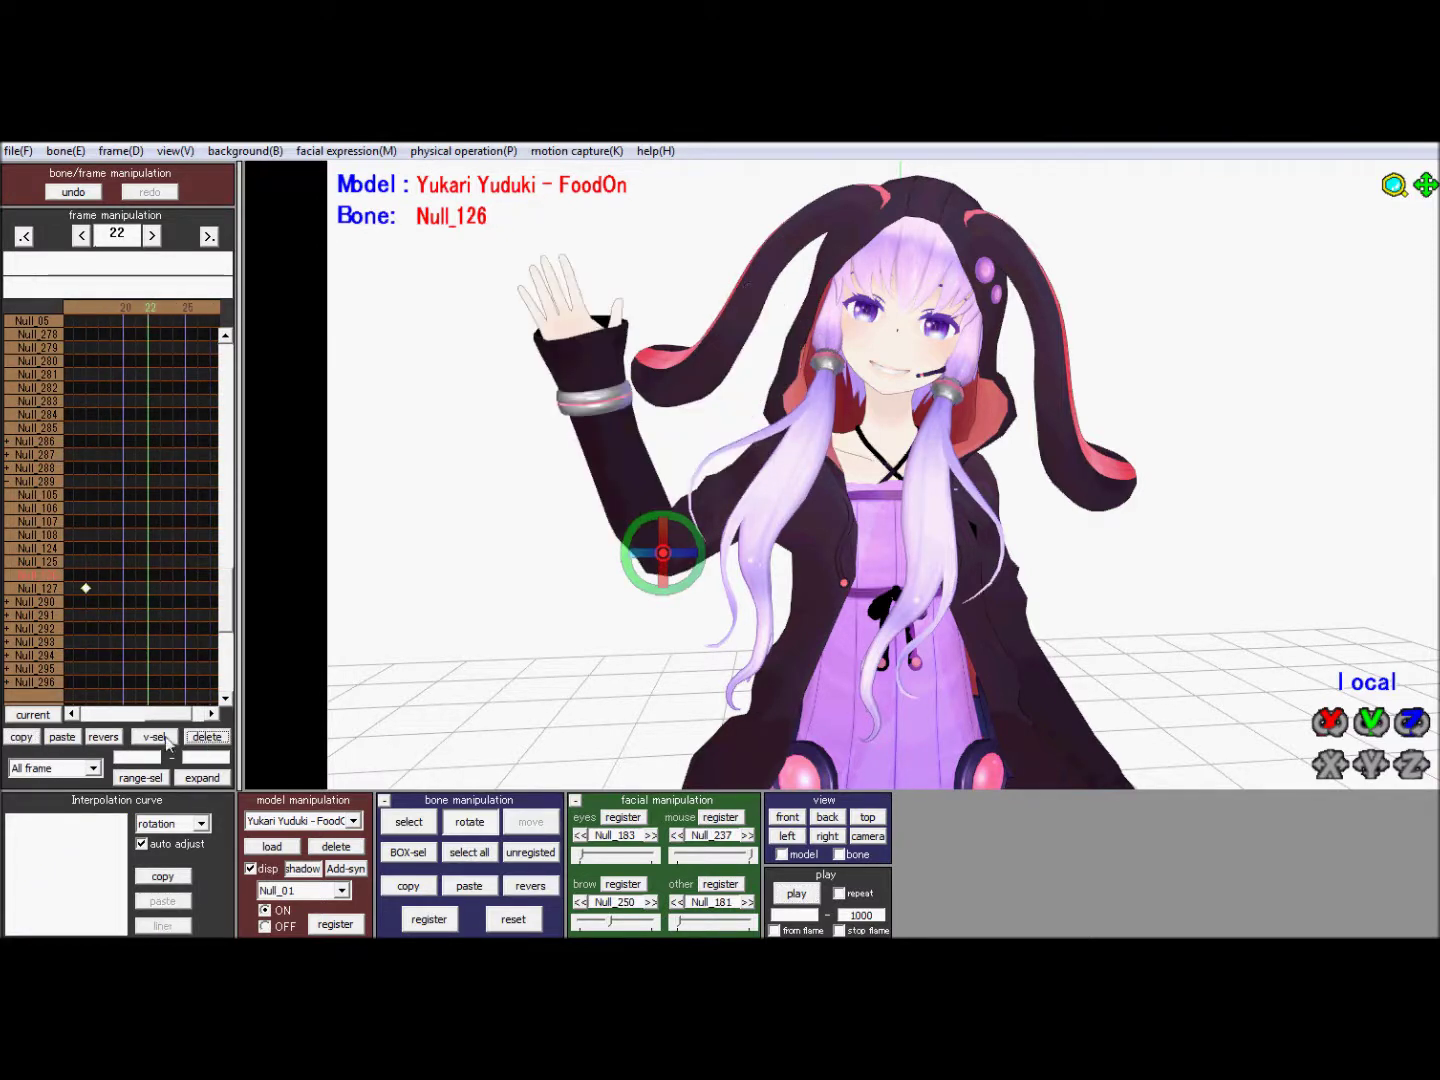
{"action": "left_click", "coordinate": [62, 737]}
Step: Scrub back to frame 16 and replay the animation several times to judge the faster forearm swing
{"action": "left_click_drag", "start_coordinate": [137, 309], "coordinate": [121, 310]}
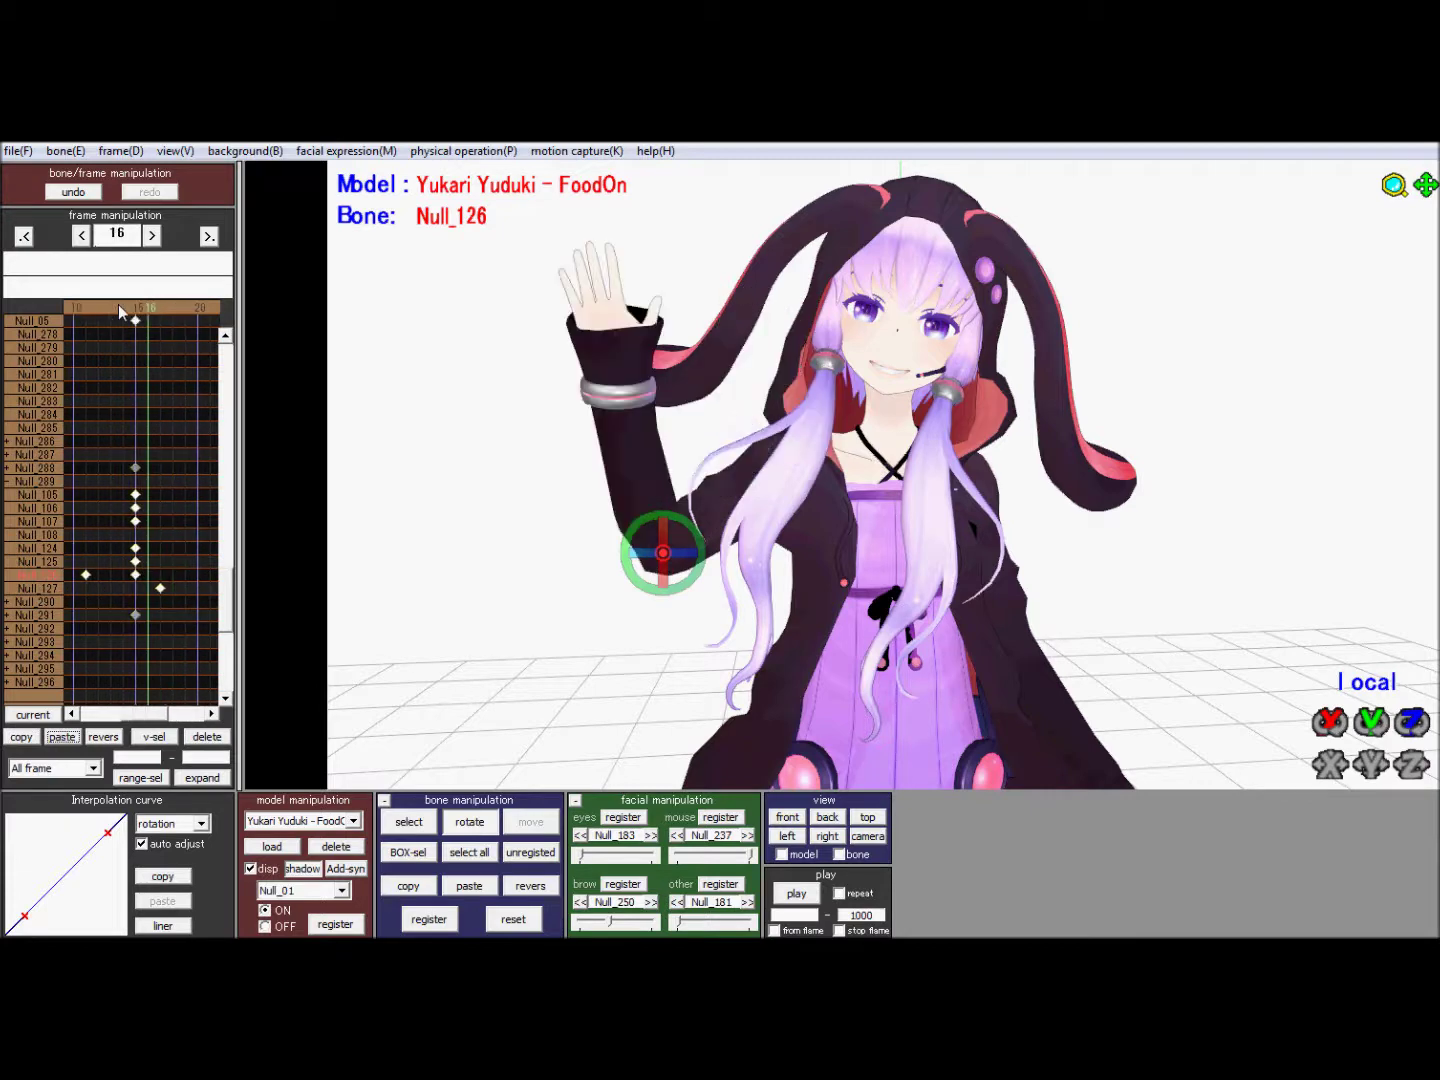
{"action": "left_click", "coordinate": [32, 320]}
{"action": "left_click", "coordinate": [810, 896]}
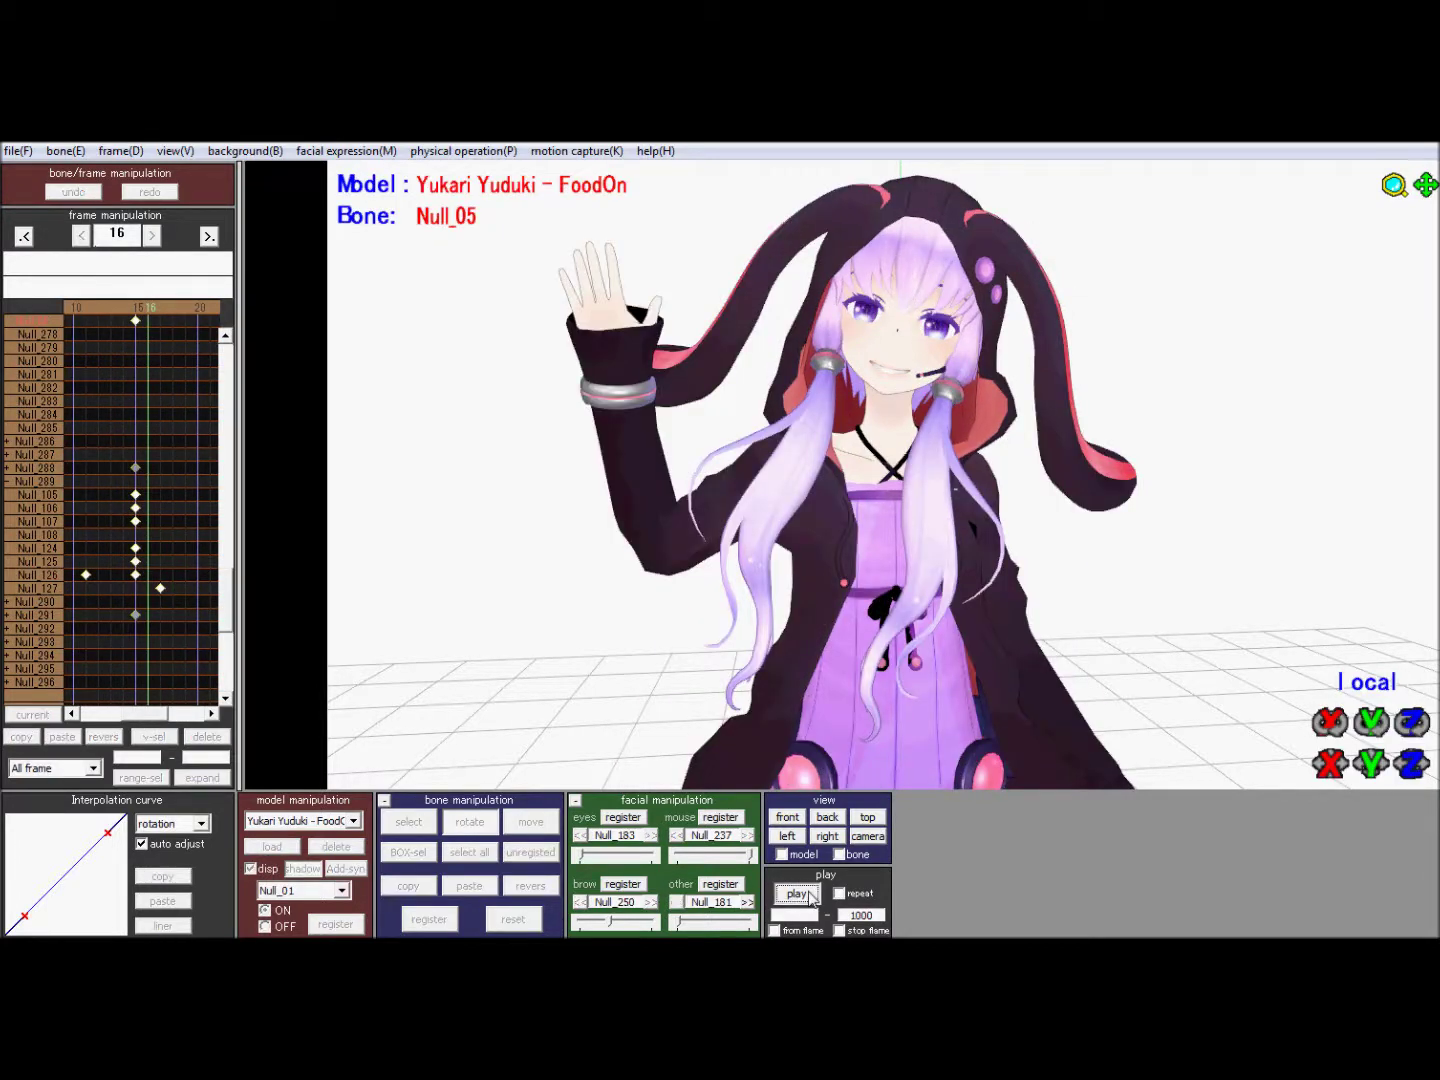
{"action": "left_click", "coordinate": [797, 893]}
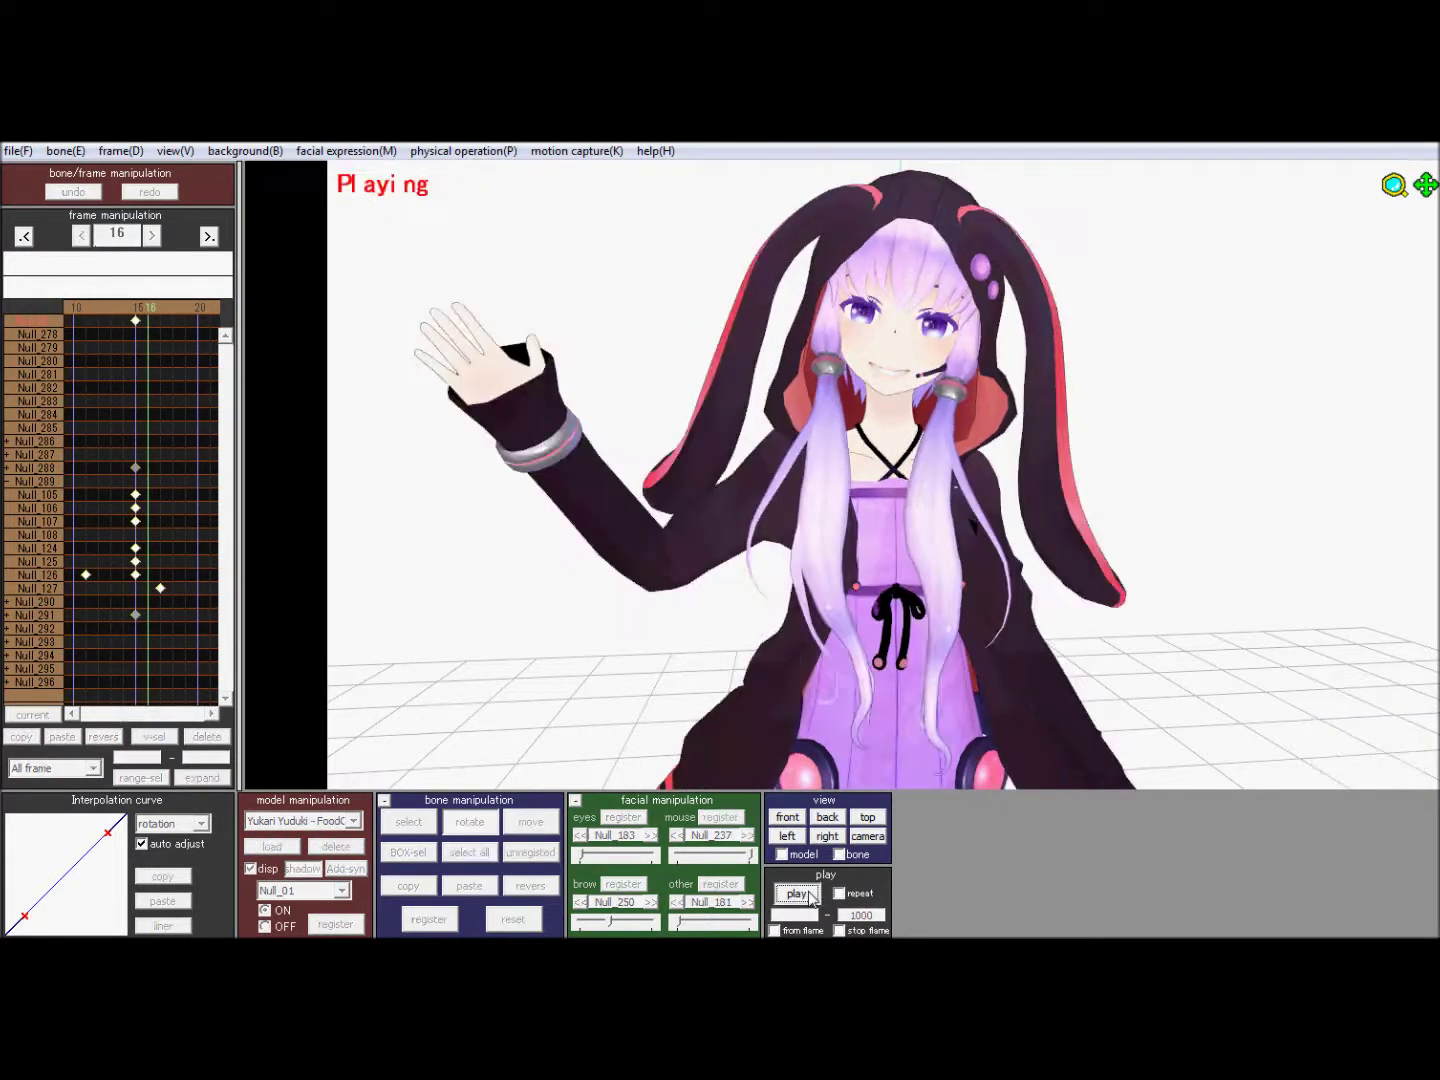
{"action": "left_click", "coordinate": [810, 896]}
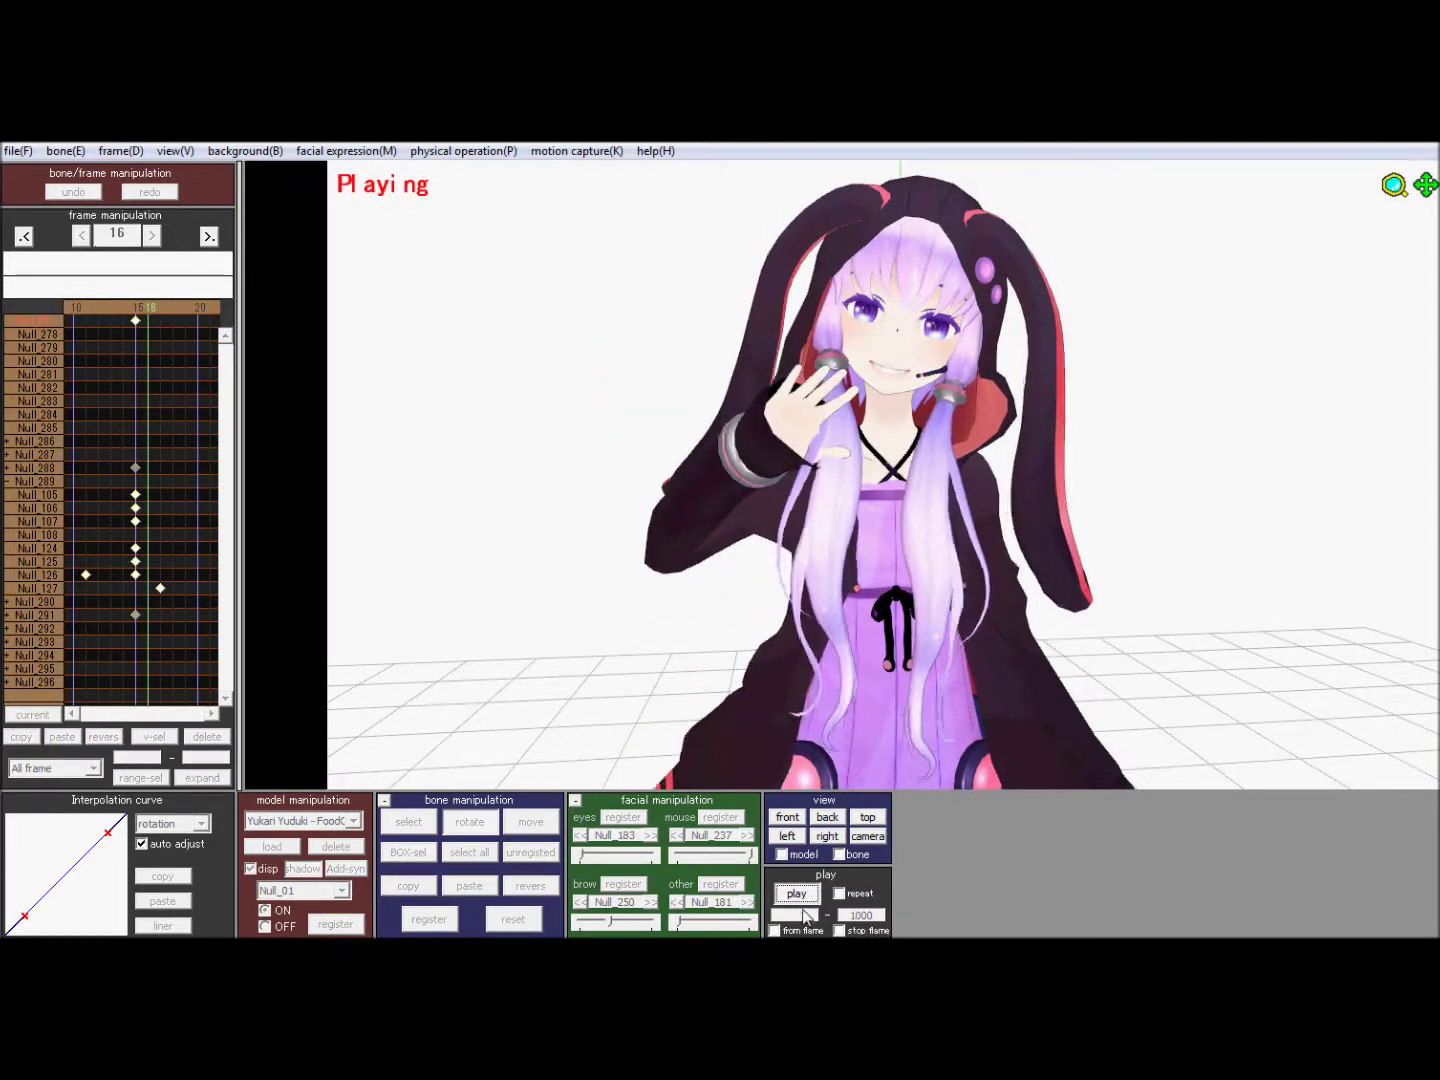
{"action": "left_click", "coordinate": [803, 898]}
Step: Delete the elbow bone Null_126's last keyframe and paste it at frame 24
{"action": "left_click", "coordinate": [198, 307]}
{"action": "left_click", "coordinate": [157, 309]}
{"action": "left_click", "coordinate": [157, 310]}
{"action": "left_click", "coordinate": [207, 735]}
{"action": "left_click", "coordinate": [161, 311]}
{"action": "left_click", "coordinate": [161, 311]}
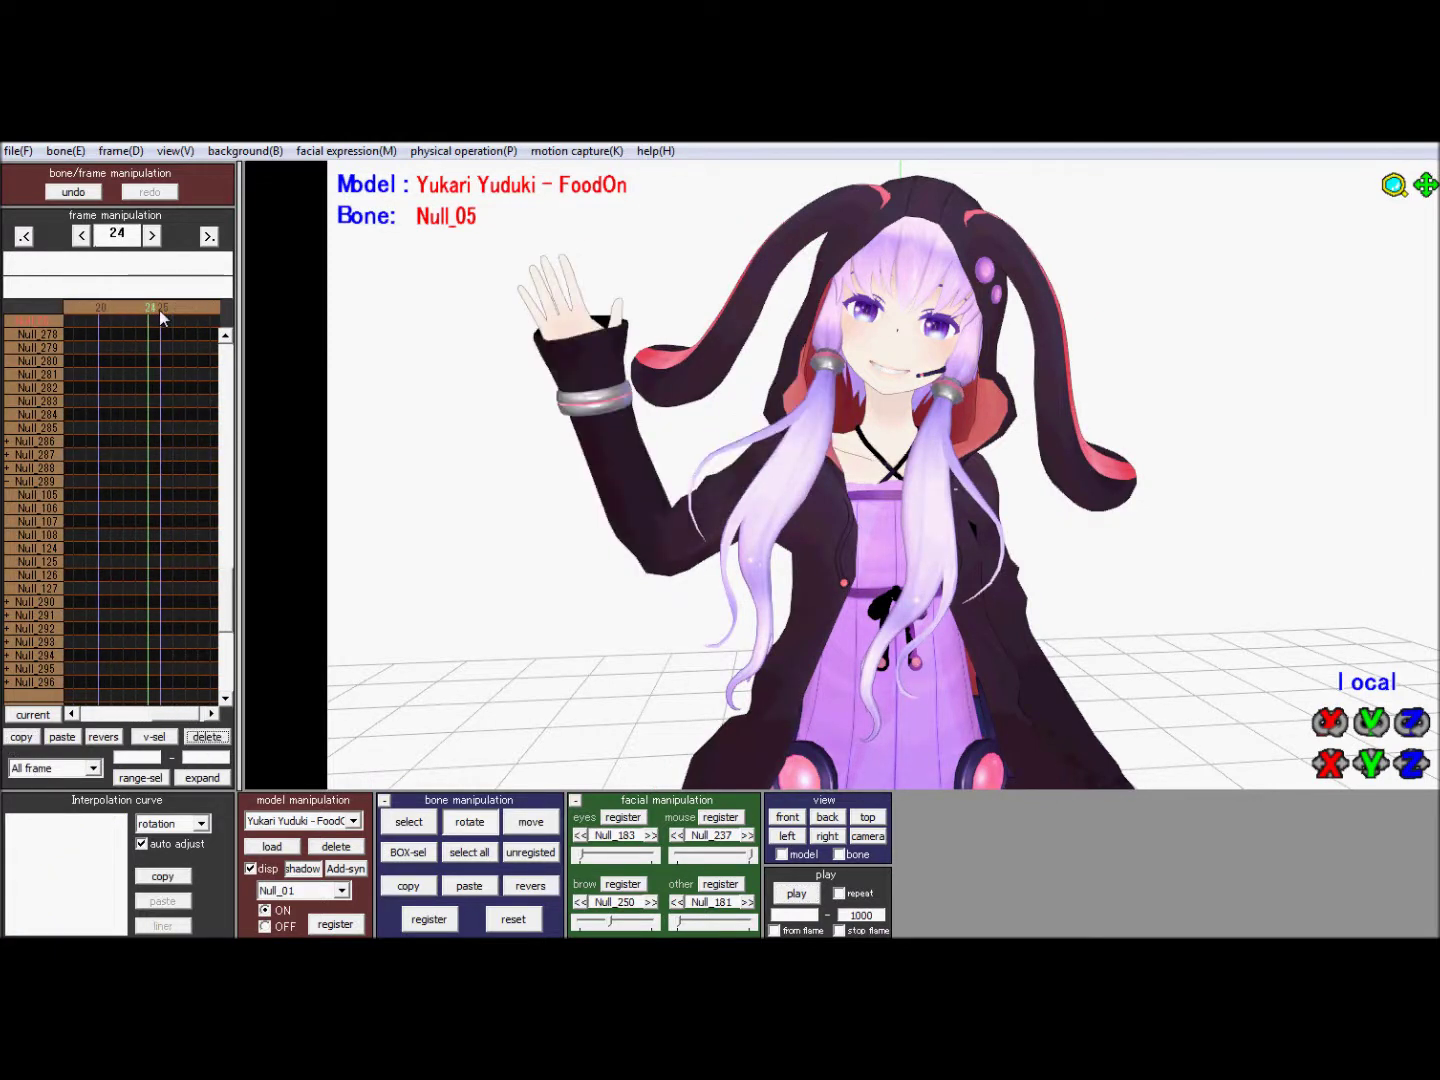
{"action": "left_click", "coordinate": [66, 737]}
Step: Play the animation repeatedly from frame 24 to review the retimed forearm swing
{"action": "left_click", "coordinate": [790, 896]}
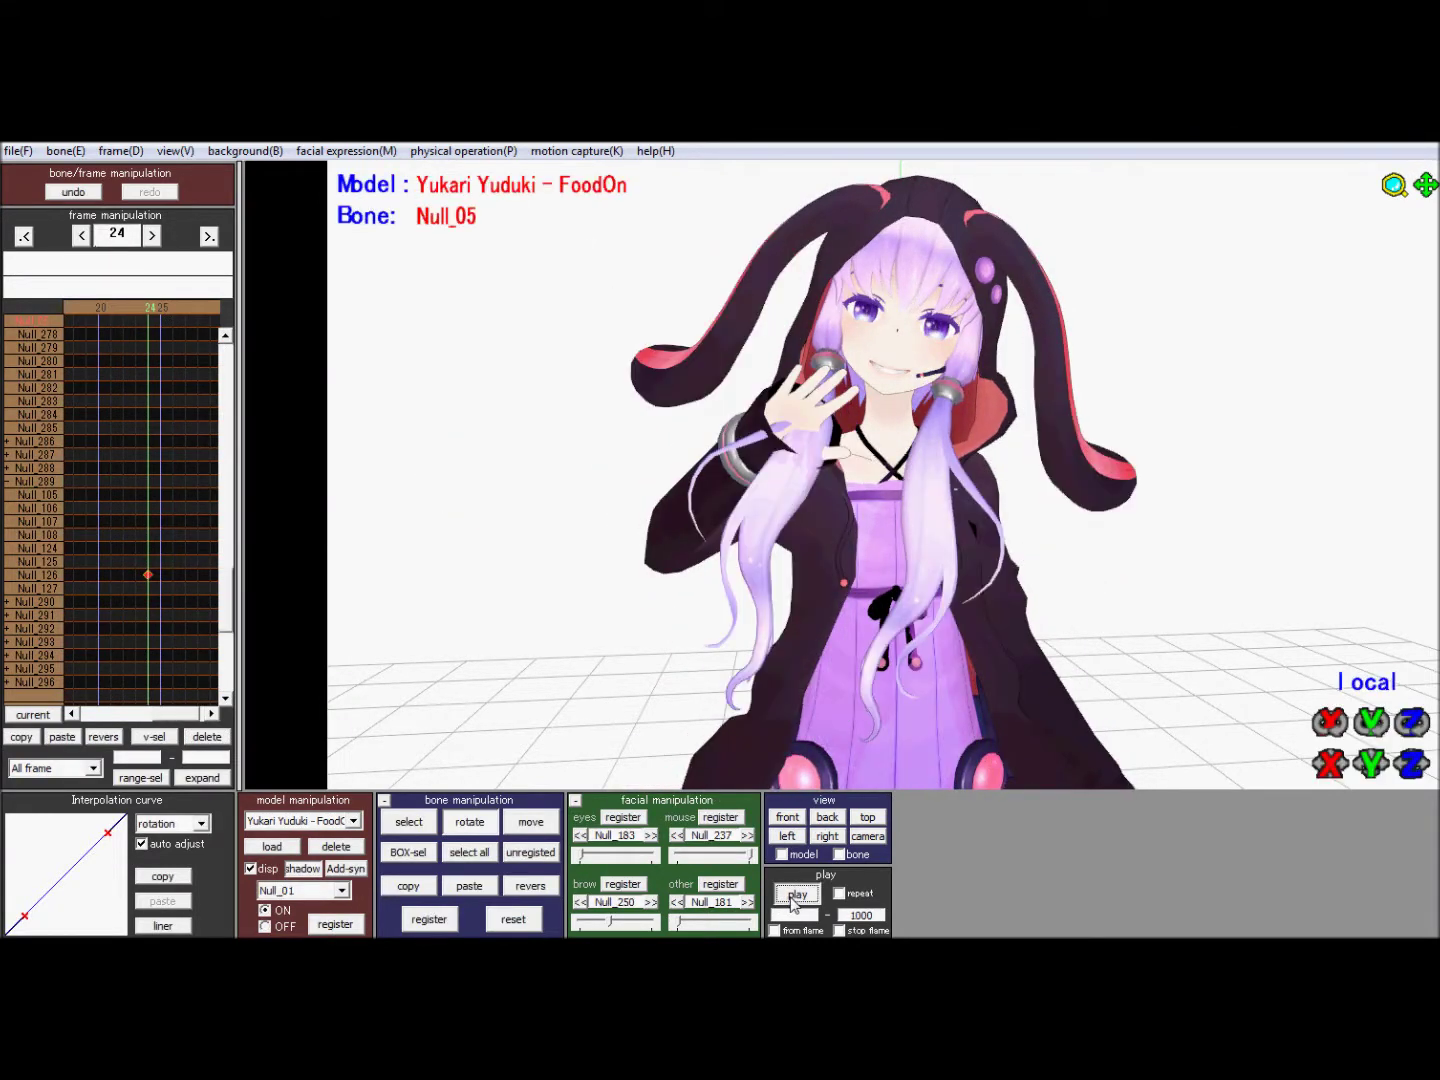
{"action": "left_click", "coordinate": [796, 896]}
{"action": "left_click", "coordinate": [795, 895]}
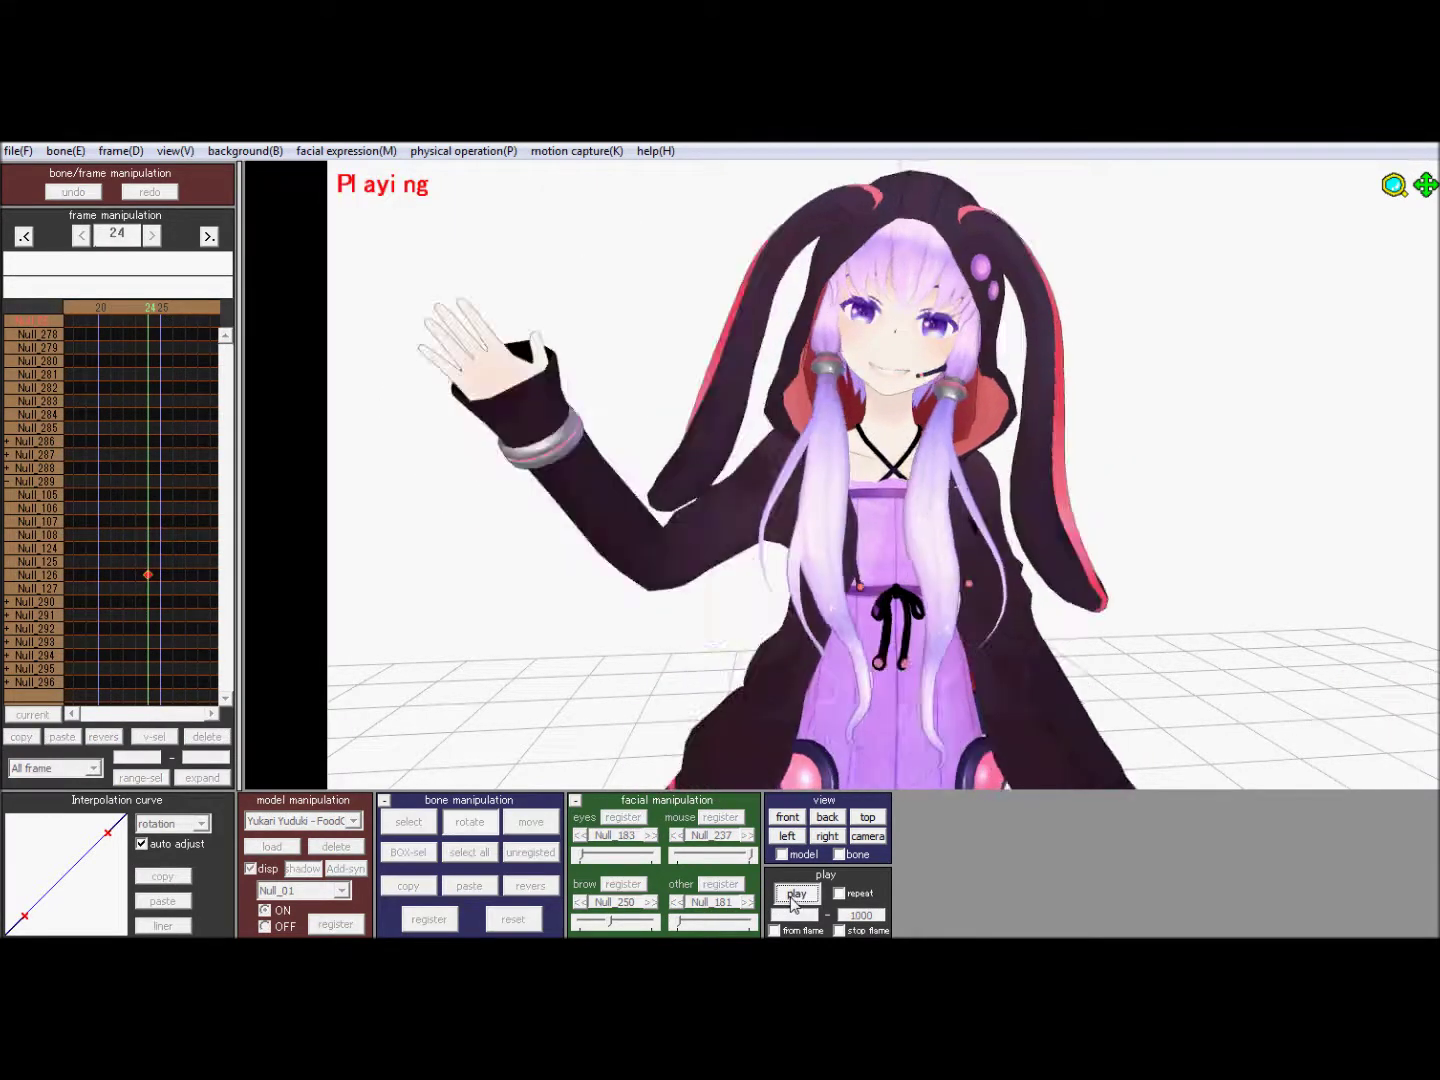
{"action": "left_click", "coordinate": [795, 895]}
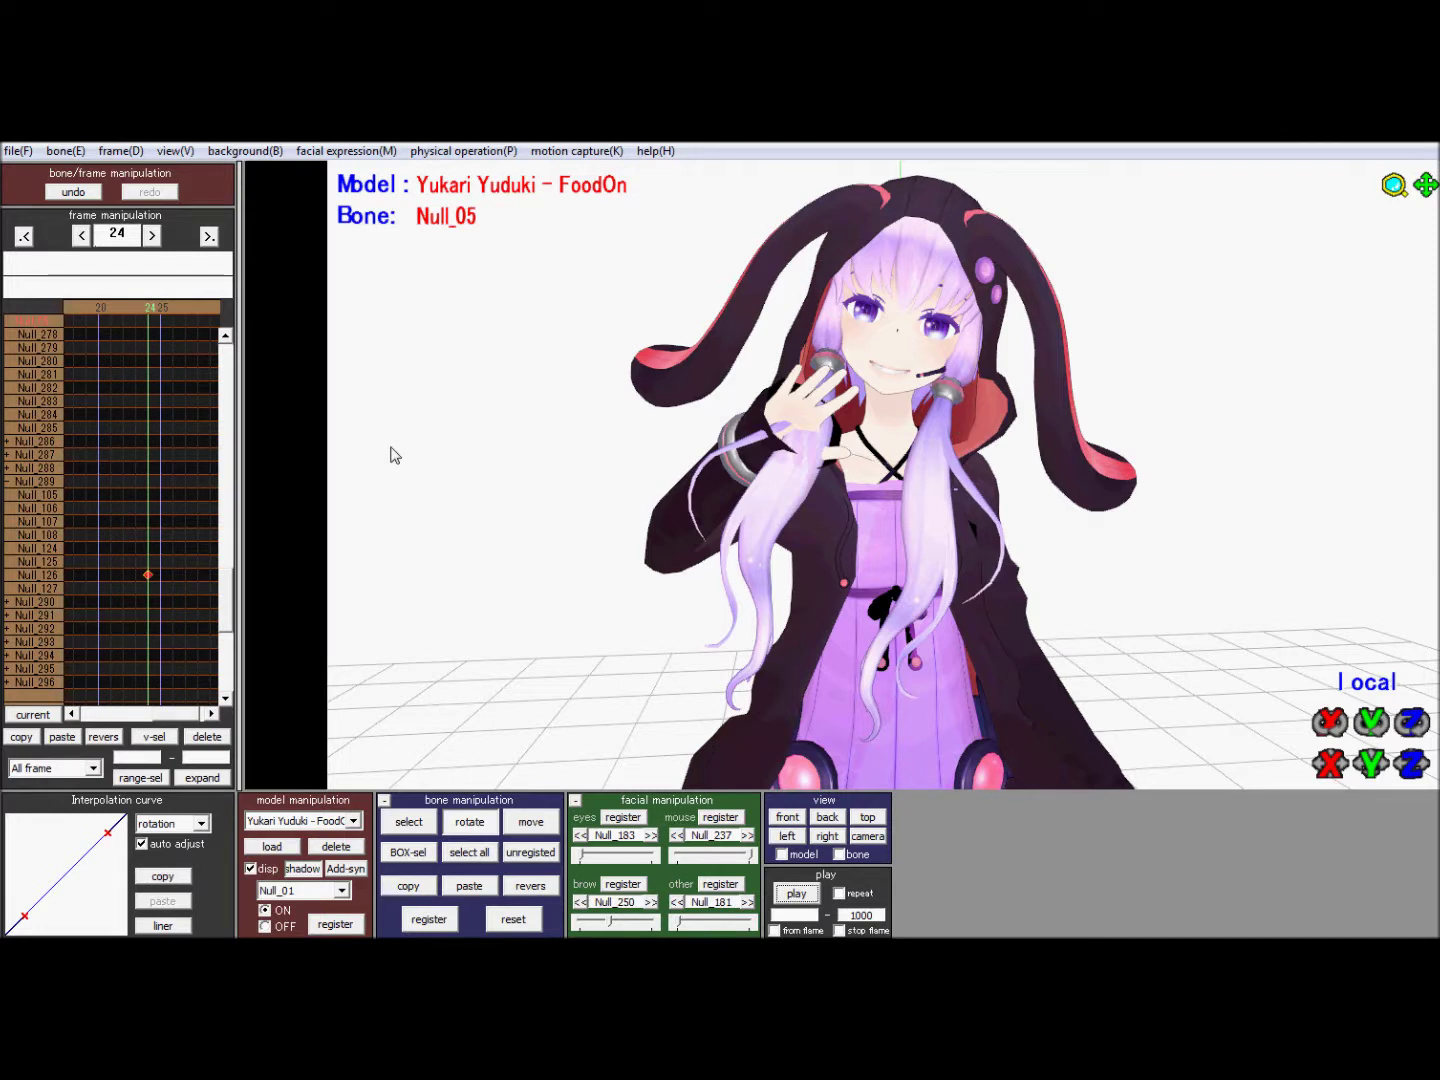
Step: Step back and forth through the frames around 24 to 30 to examine the spacing for the return swing
{"action": "left_click", "coordinate": [157, 313]}
{"action": "left_click", "coordinate": [156, 314]}
{"action": "mouse_move", "coordinate": [138, 307]}
{"action": "left_mouse_down"}
{"action": "mouse_move", "coordinate": [122, 310]}
{"action": "mouse_move", "coordinate": [162, 312]}
{"action": "mouse_move", "coordinate": [143, 311]}
{"action": "left_mouse_up"}
{"action": "key", "text": "Right"}
{"action": "key", "text": "Right"}
{"action": "key", "text": "Right"}
{"action": "key", "text": "Right"}
{"action": "key", "text": "Right"}
{"action": "key", "text": "Right"}
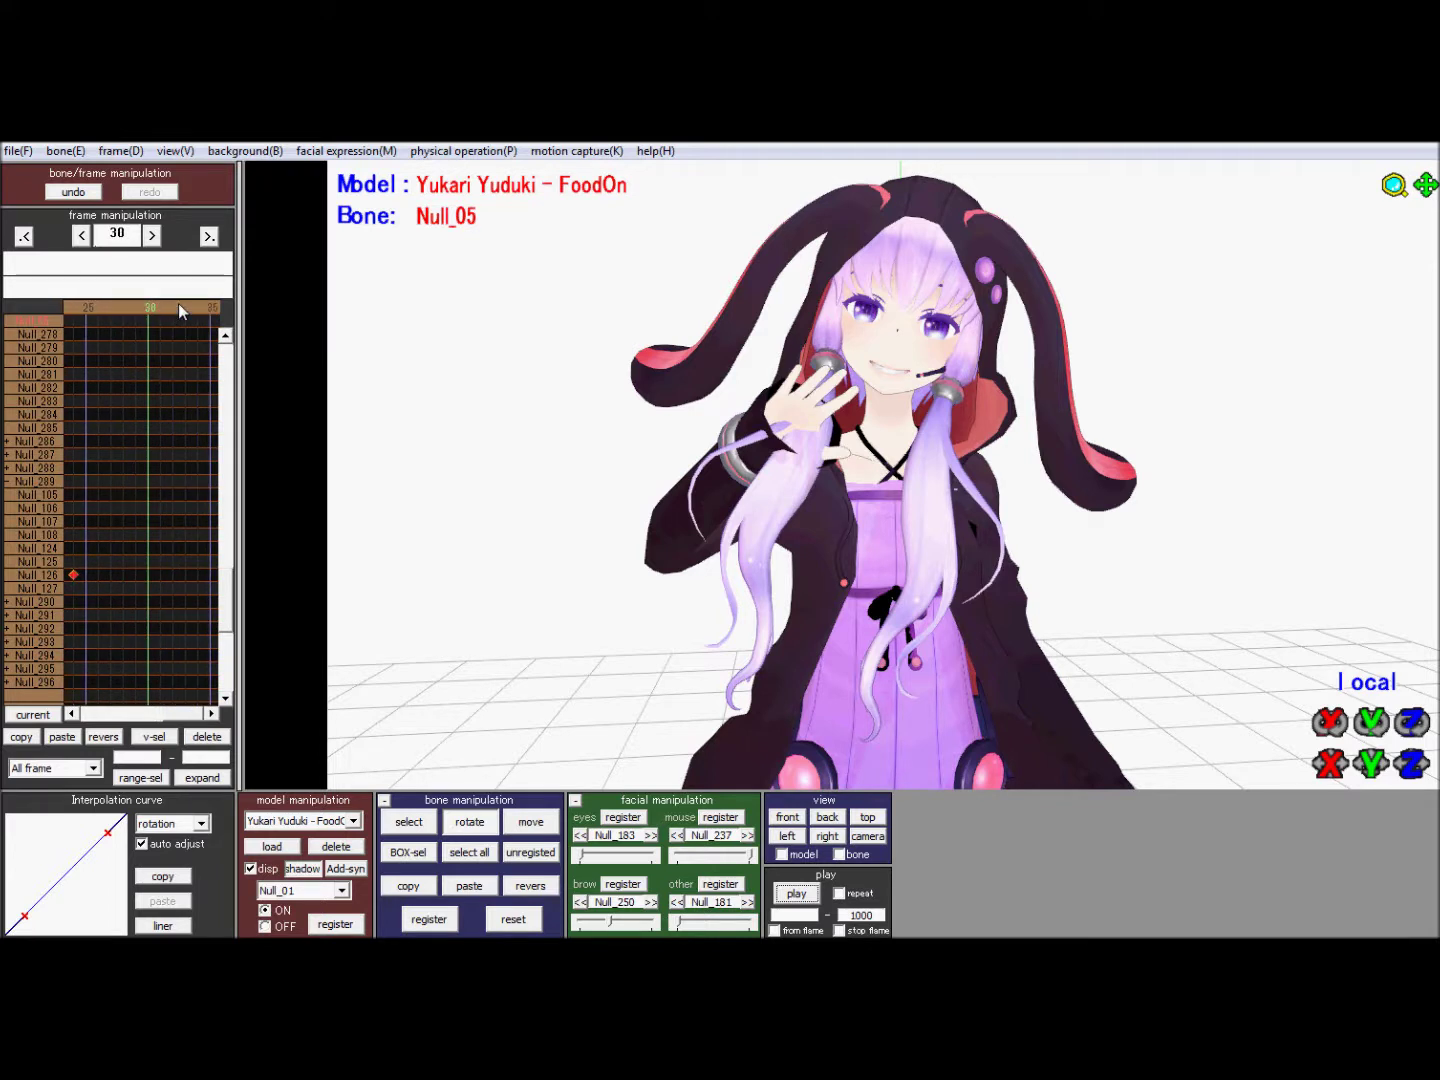
{"action": "key", "text": "Left"}
{"action": "key", "text": "Left"}
{"action": "key", "text": "Left"}
{"action": "key", "text": "Left"}
{"action": "key", "text": "Left"}
{"action": "key", "text": "Left"}
{"action": "key", "text": "Left"}
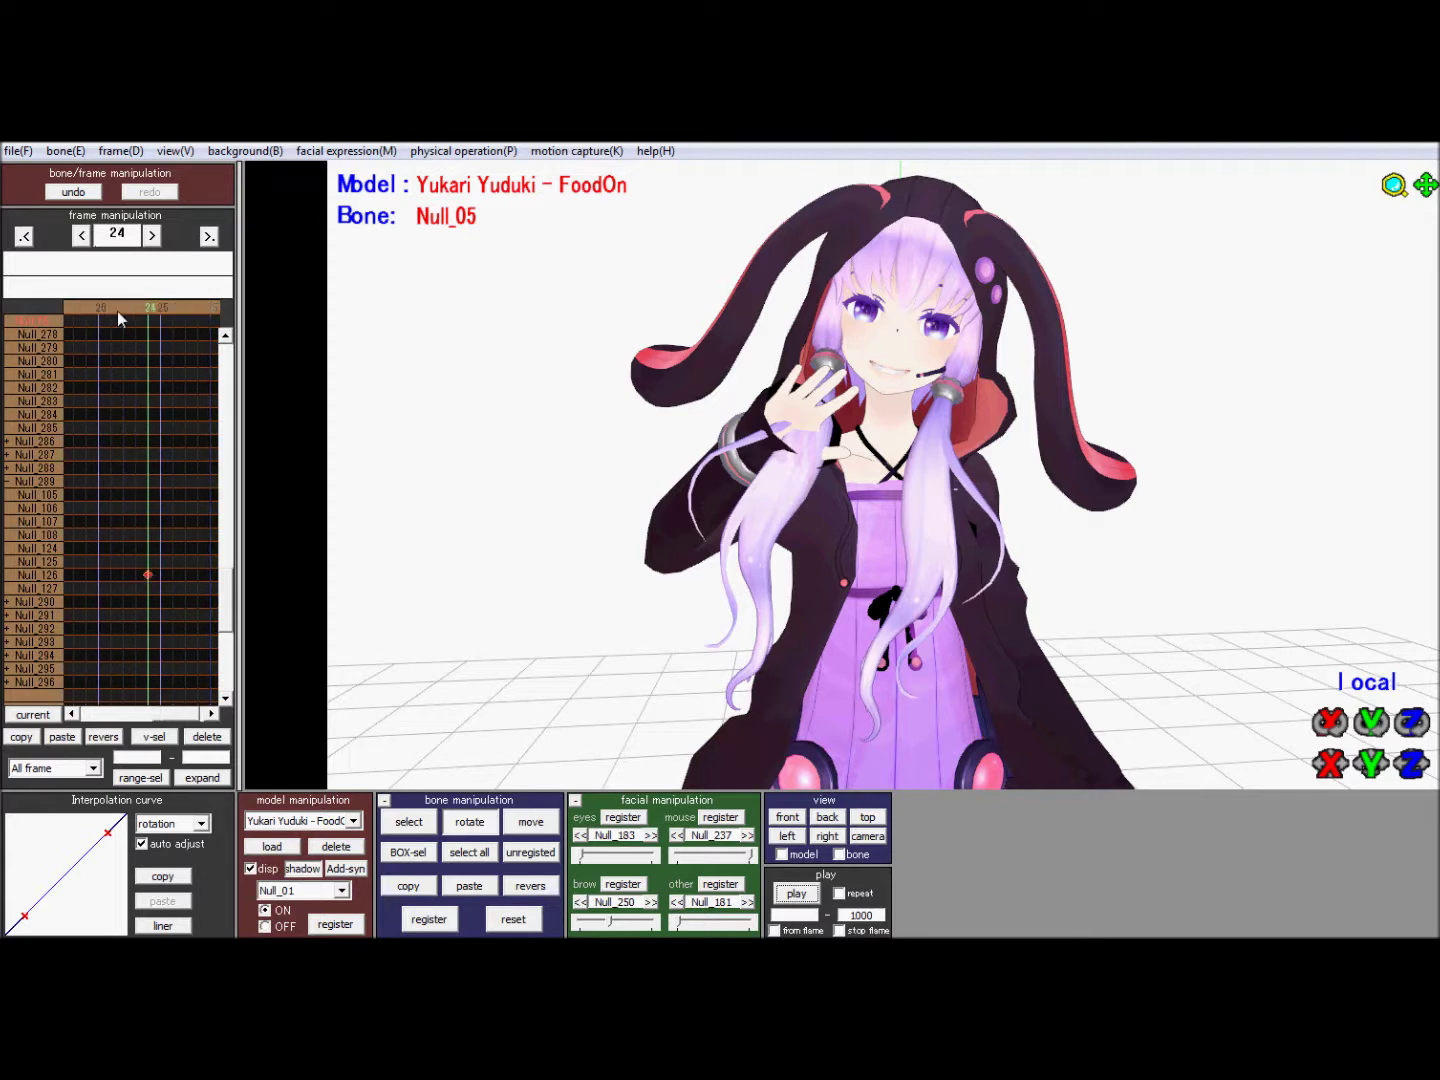
{"action": "key", "text": "Left"}
{"action": "key", "text": "Left"}
{"action": "key", "text": "Right"}
{"action": "key", "text": "Right"}
{"action": "key", "text": "Right"}
{"action": "key", "text": "Right"}
{"action": "key", "text": "Right"}
{"action": "key", "text": "Right"}
{"action": "key", "text": "Right"}
{"action": "key", "text": "Right"}
{"action": "key", "text": "Right"}
{"action": "key", "text": "Right"}
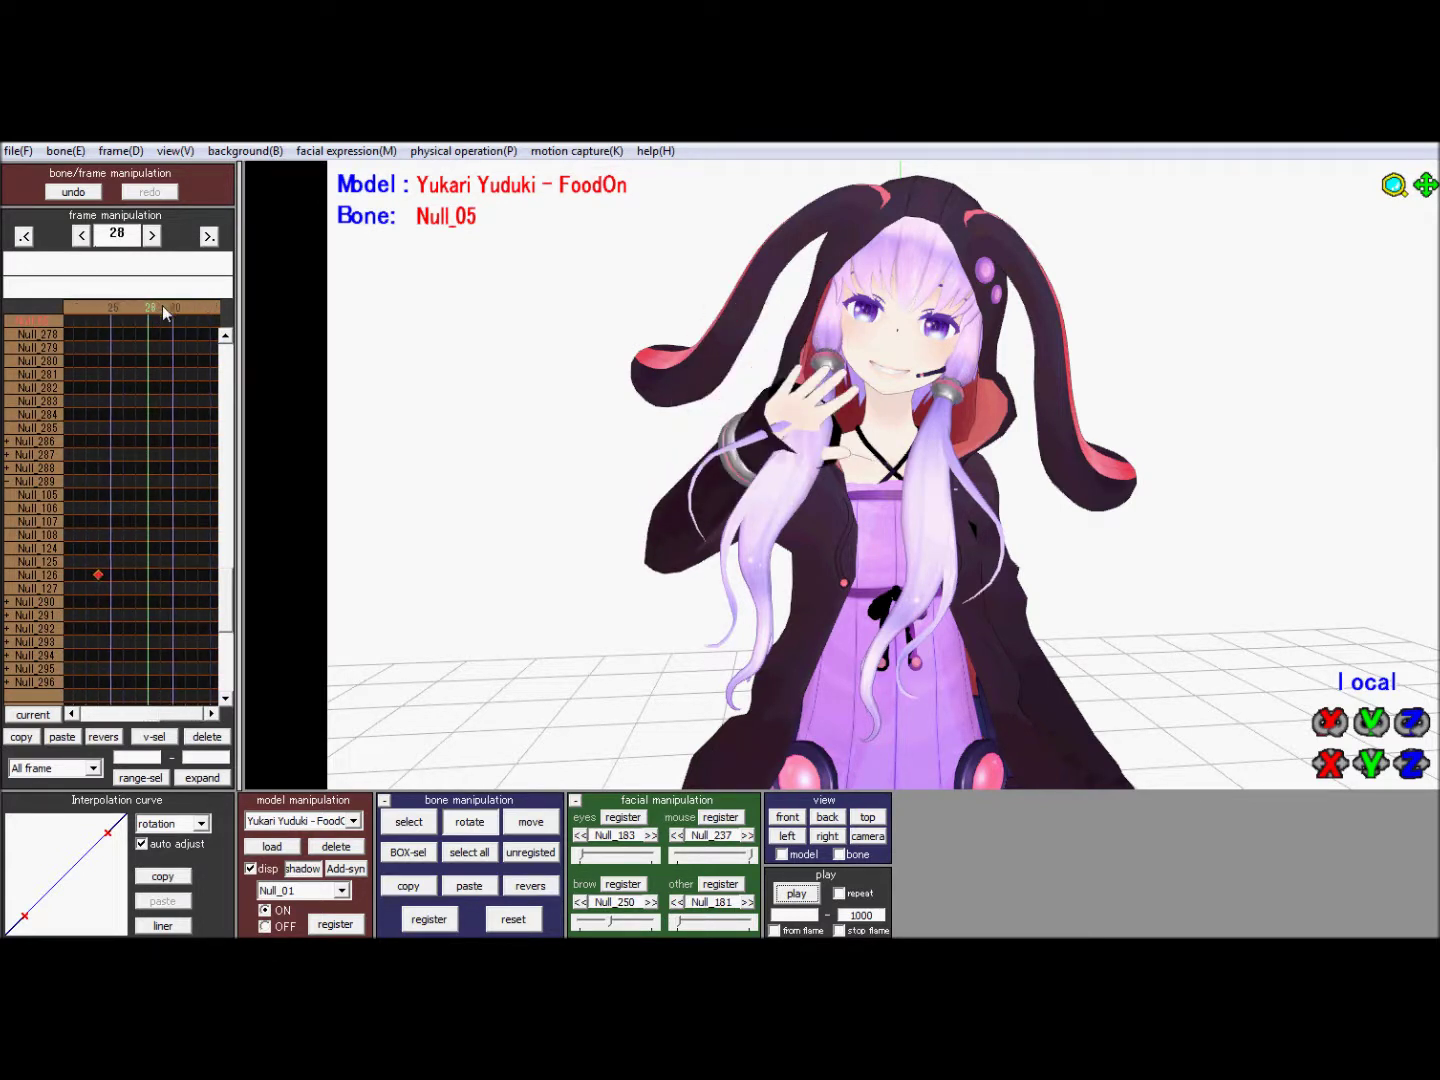
Step: Rotate the elbow bone Null_126 at frame 41 so the raised hand swings back outward, and register the keyframe
{"action": "key", "text": "Right"}
{"action": "key", "text": "Right"}
{"action": "key", "text": "Right"}
{"action": "key", "text": "Right"}
{"action": "key", "text": "Right"}
{"action": "key", "text": "Right"}
{"action": "key", "text": "Right"}
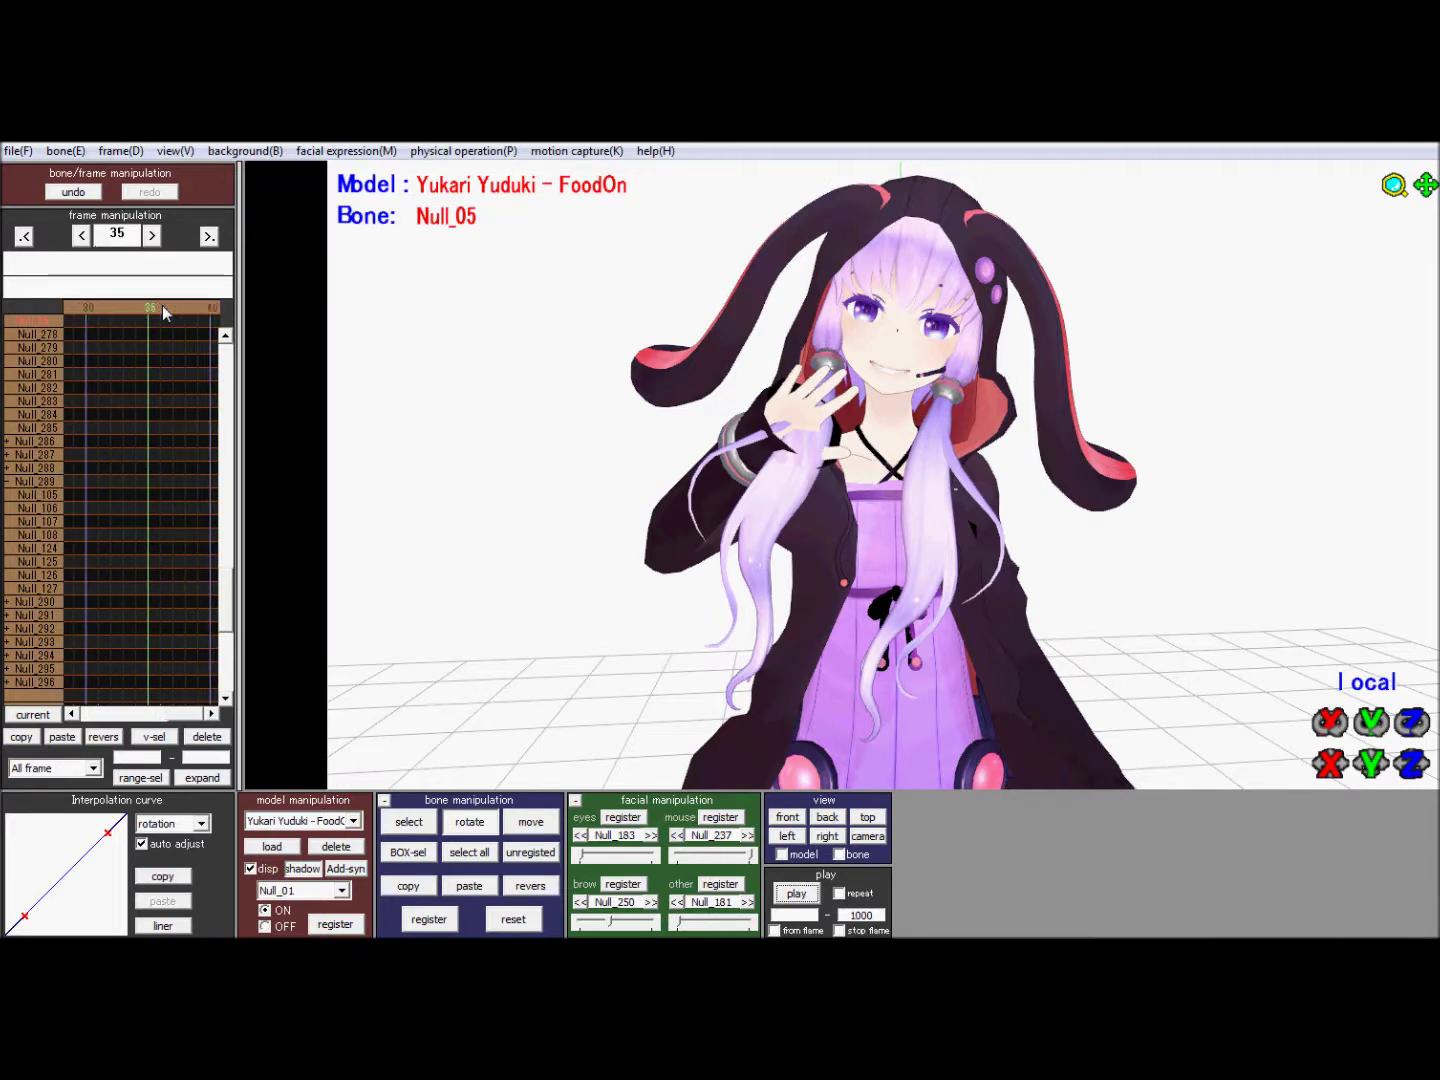
{"action": "key", "text": "Right"}
{"action": "key", "text": "Right"}
{"action": "key", "text": "Right"}
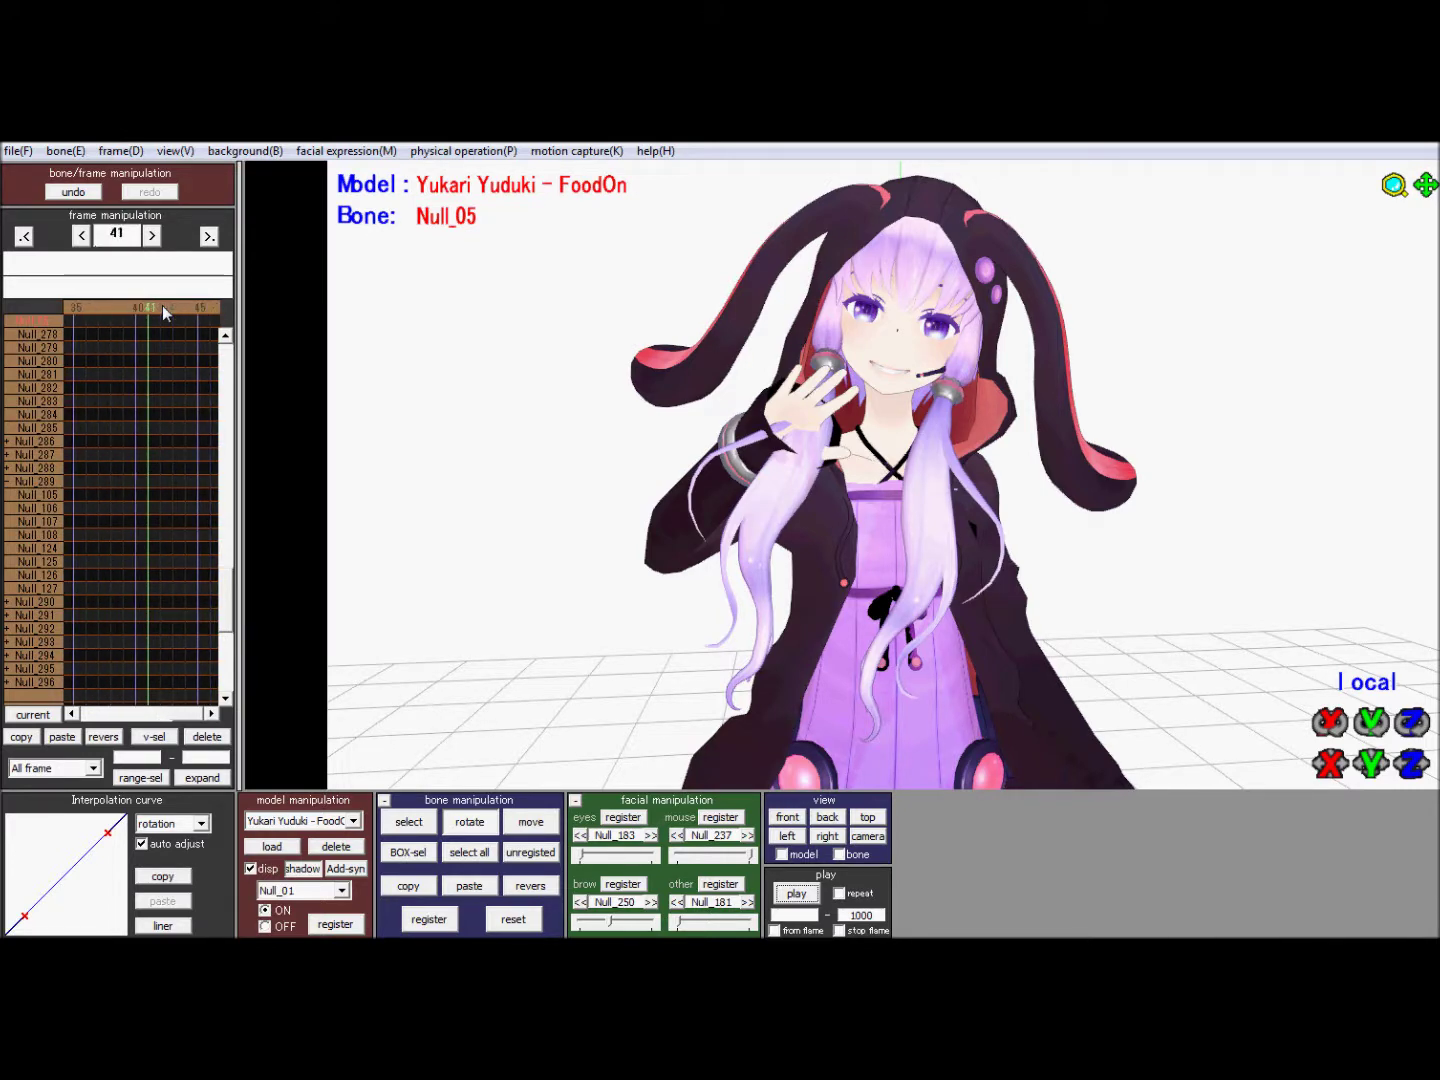
{"action": "left_click", "coordinate": [410, 822]}
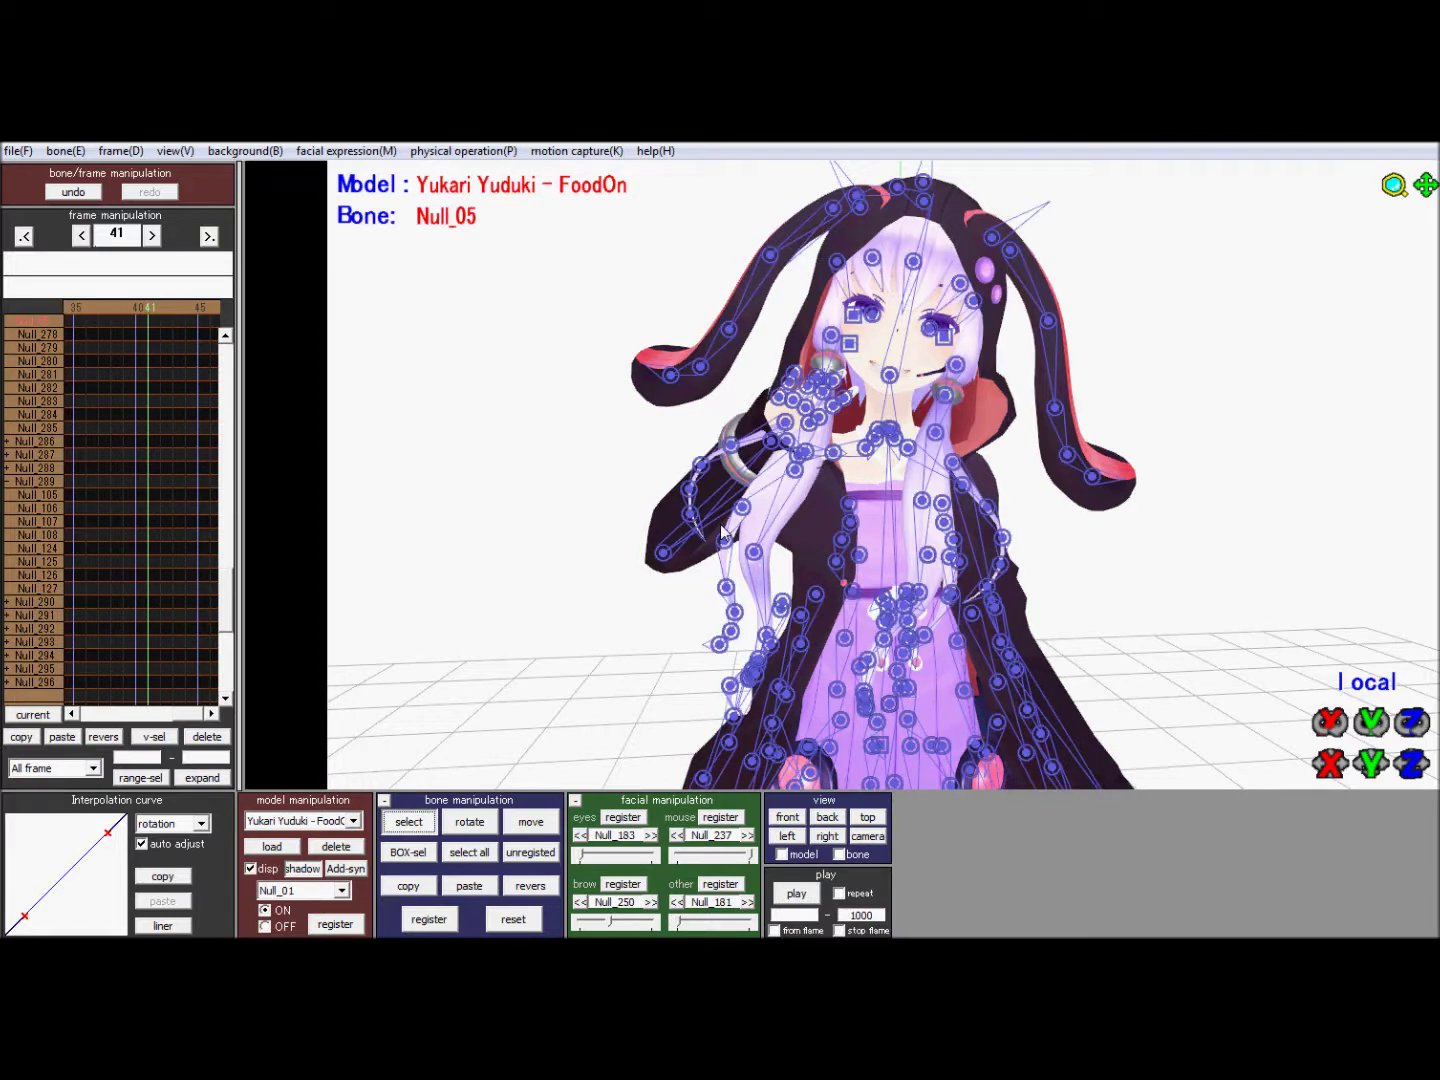
{"action": "left_click", "coordinate": [663, 553]}
{"action": "left_click", "coordinate": [480, 822]}
{"action": "left_click_drag", "start_coordinate": [692, 519], "coordinate": [626, 488]}
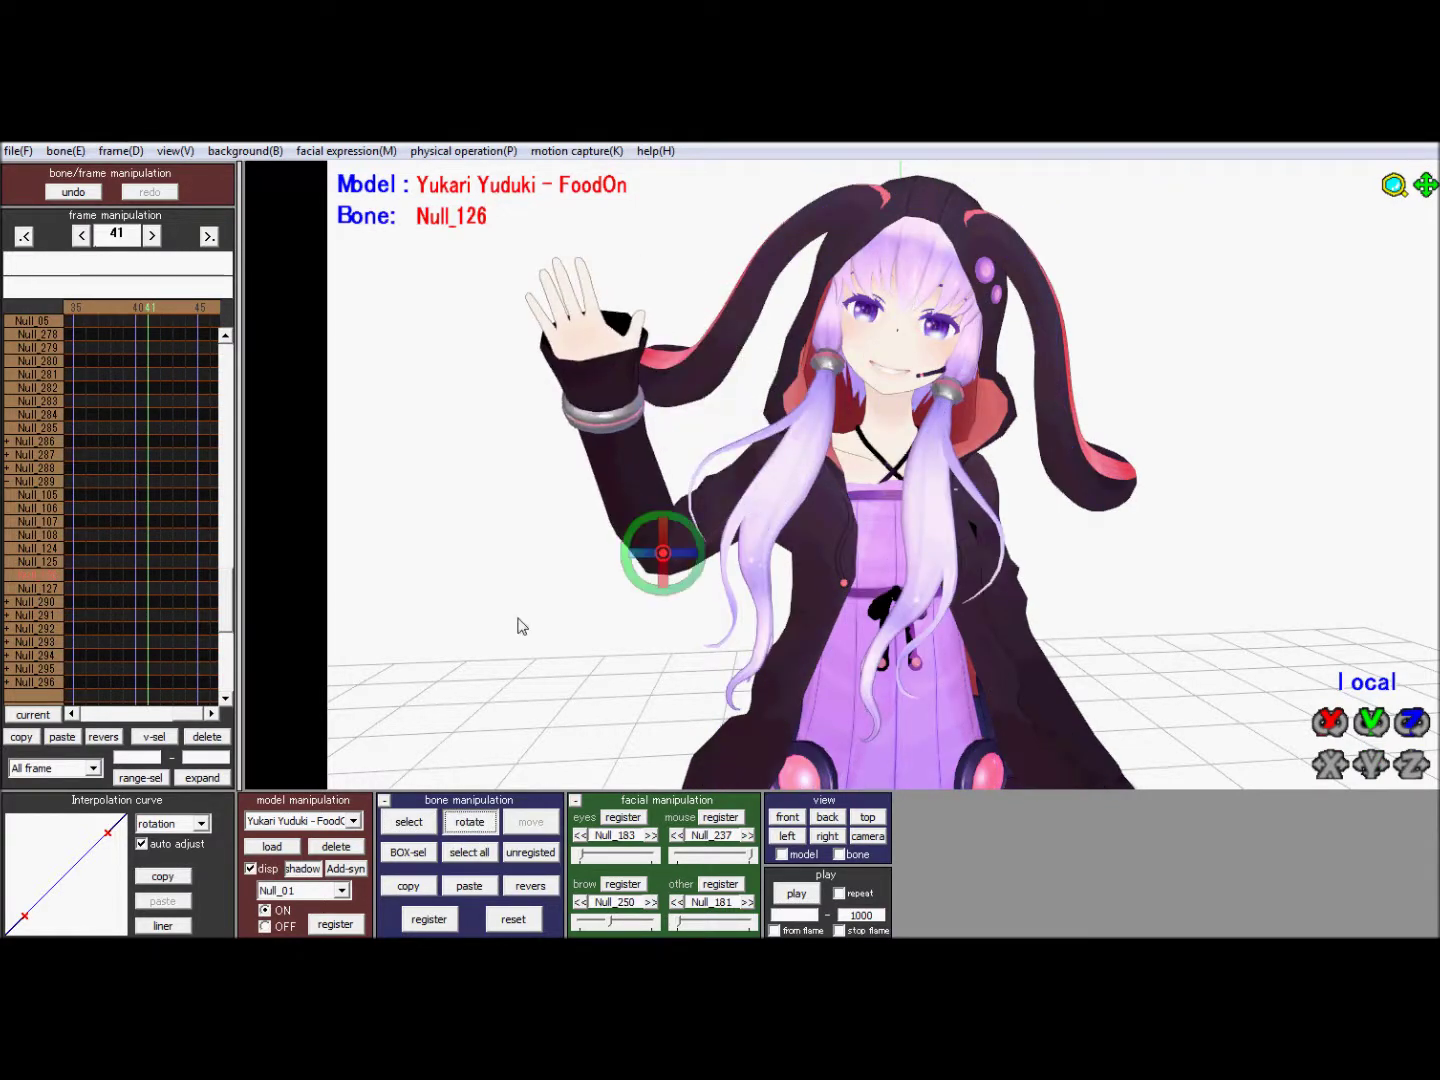
{"action": "left_click", "coordinate": [430, 921]}
Step: Play the animation and scrub back to frame 22 to review the outward return swing
{"action": "left_click", "coordinate": [797, 893]}
{"action": "left_click", "coordinate": [118, 310]}
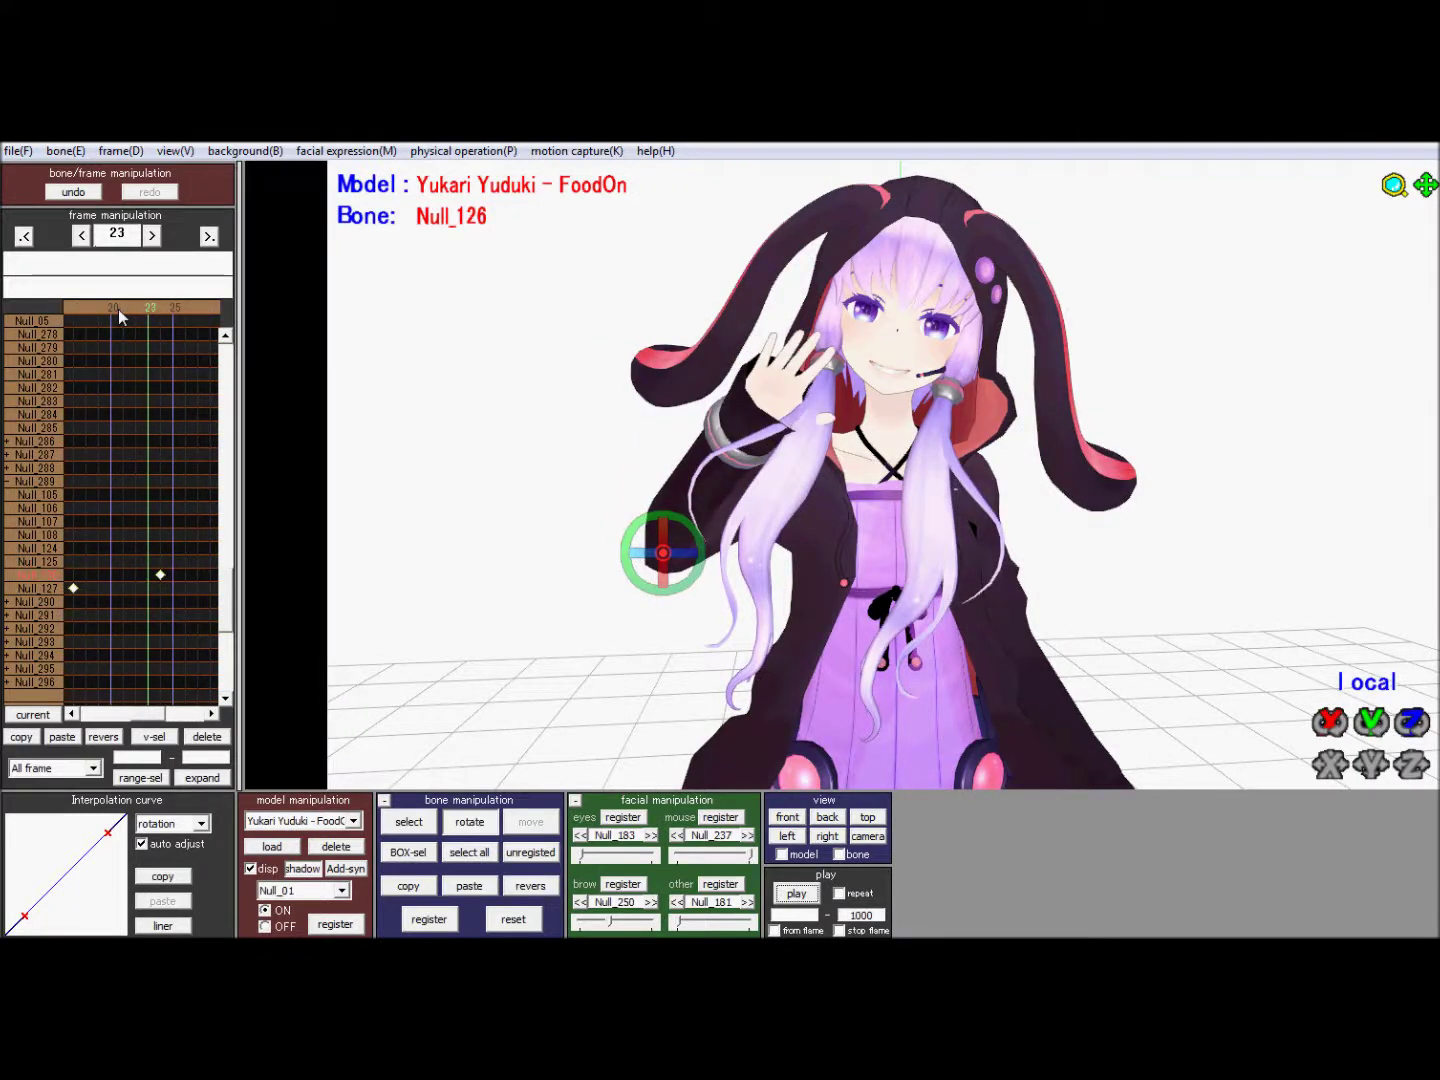
{"action": "left_click_drag", "start_coordinate": [118, 309], "coordinate": [158, 314]}
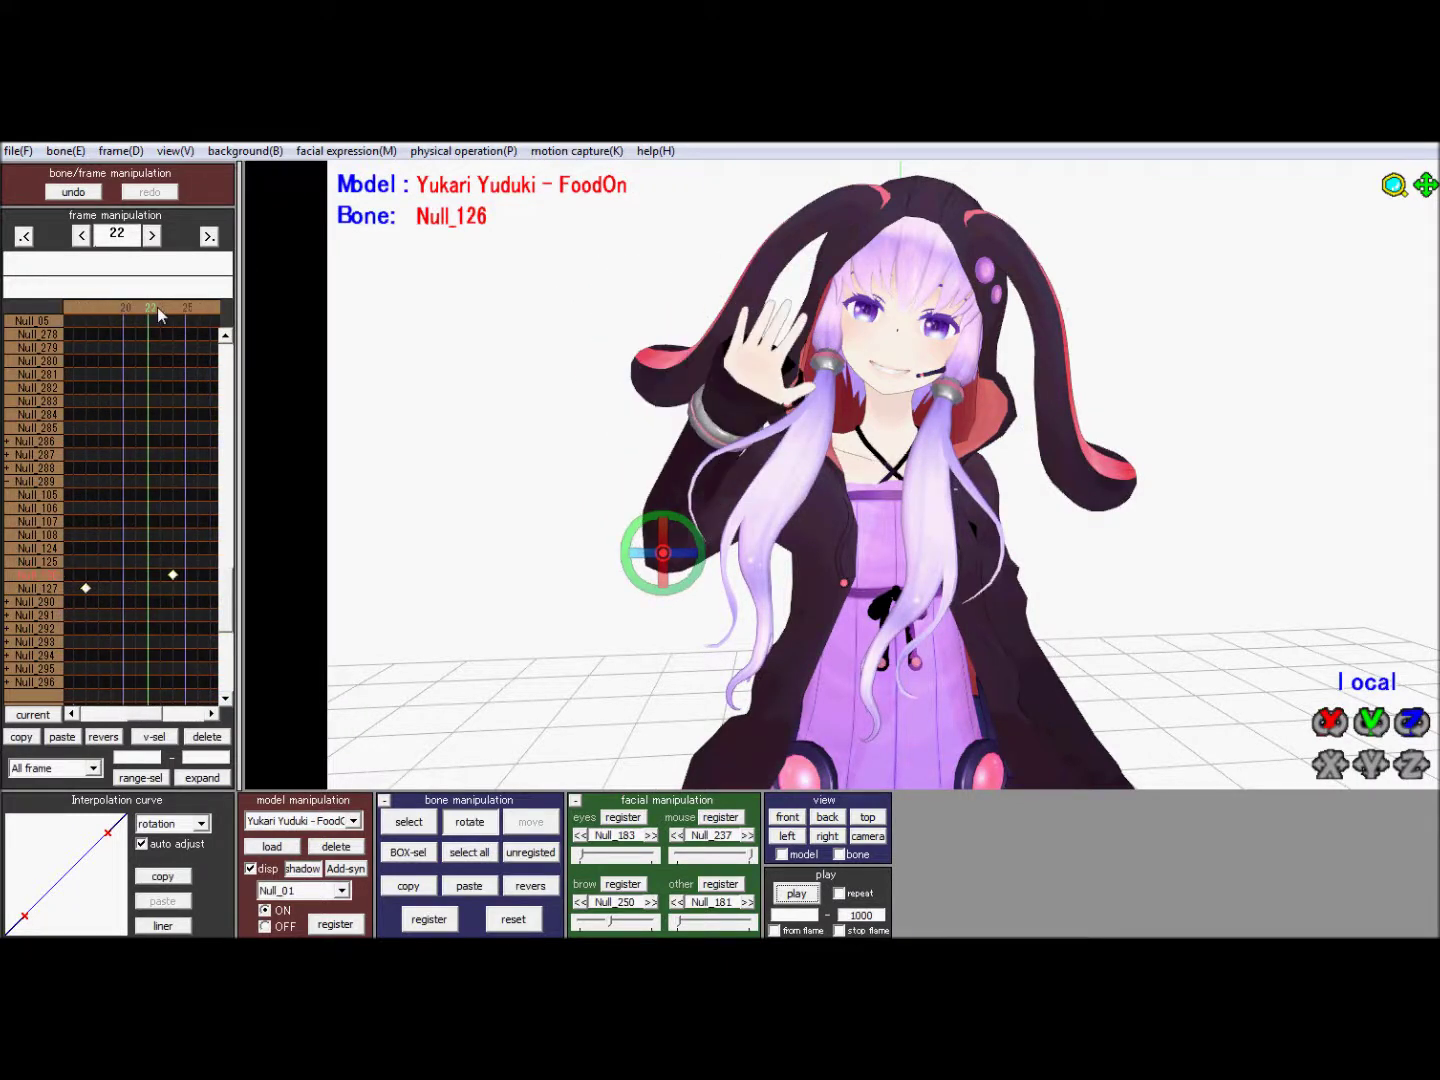
Step: Delete the elbow bone Null_126's keyframe at frame 41
{"action": "left_click", "coordinate": [158, 309]}
{"action": "left_click", "coordinate": [158, 309]}
{"action": "left_click", "coordinate": [158, 310]}
{"action": "left_click", "coordinate": [157, 310]}
{"action": "left_click", "coordinate": [157, 310]}
{"action": "left_click", "coordinate": [157, 309]}
{"action": "left_click", "coordinate": [158, 310]}
{"action": "left_click_drag", "start_coordinate": [157, 307], "coordinate": [186, 311]}
{"action": "left_click", "coordinate": [138, 310]}
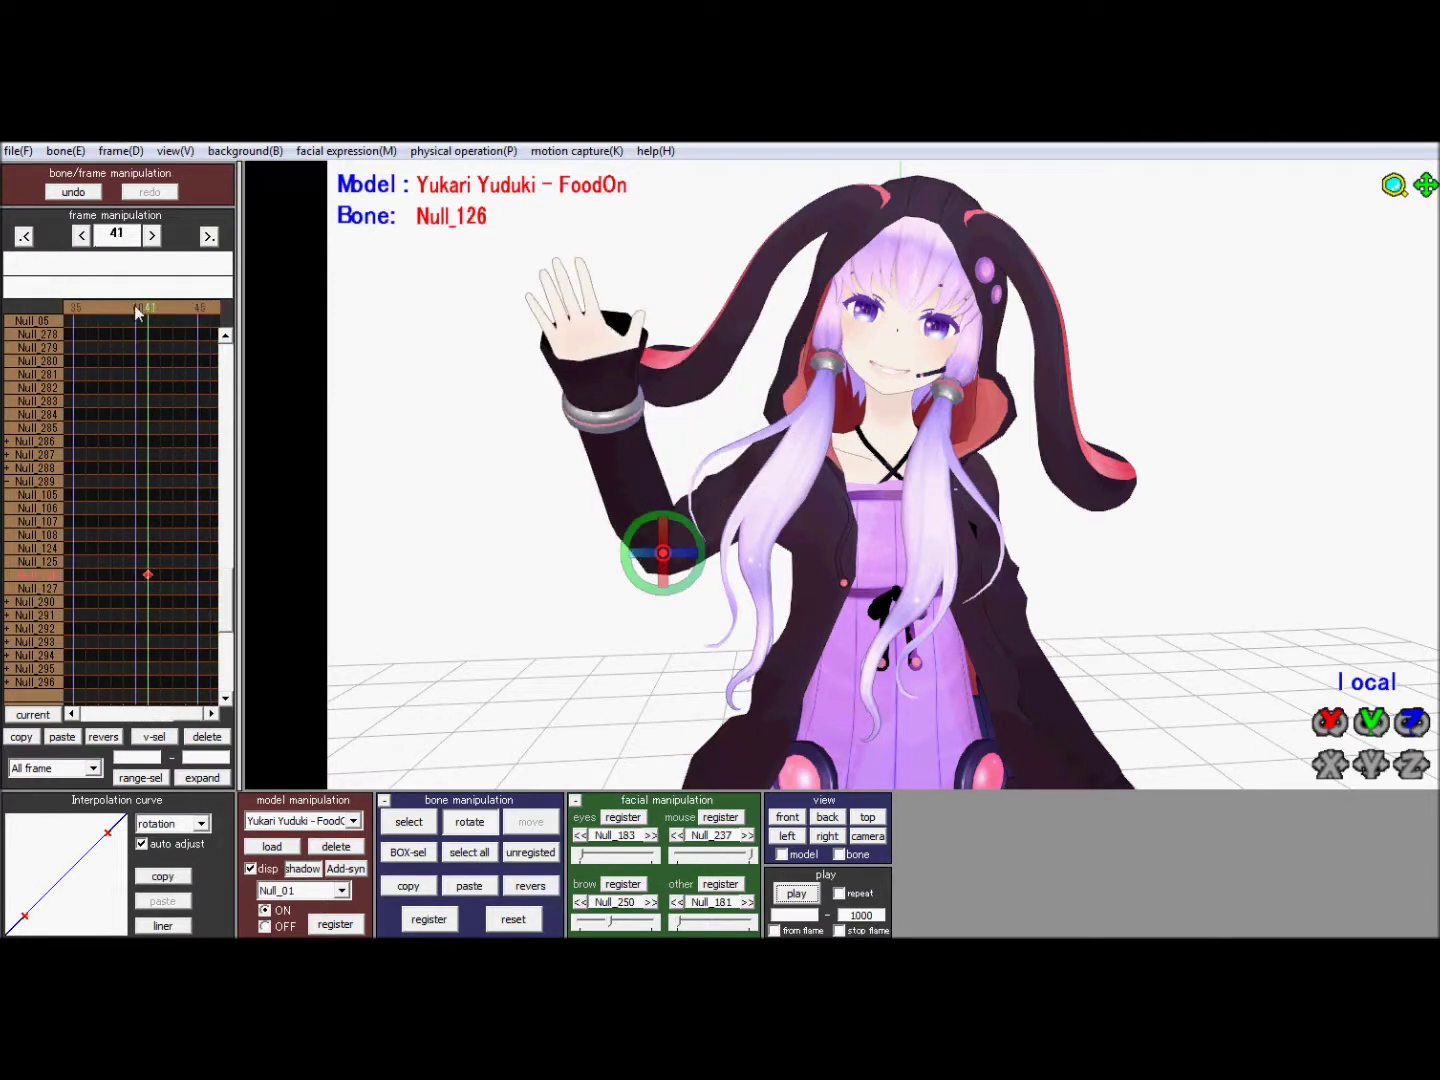
{"action": "left_click", "coordinate": [205, 737]}
Step: Rotate the elbow bone Null_126 for the return swing at a new frame following frame 24, and register the keyframe
{"action": "left_click_drag", "start_coordinate": [125, 302], "coordinate": [165, 310]}
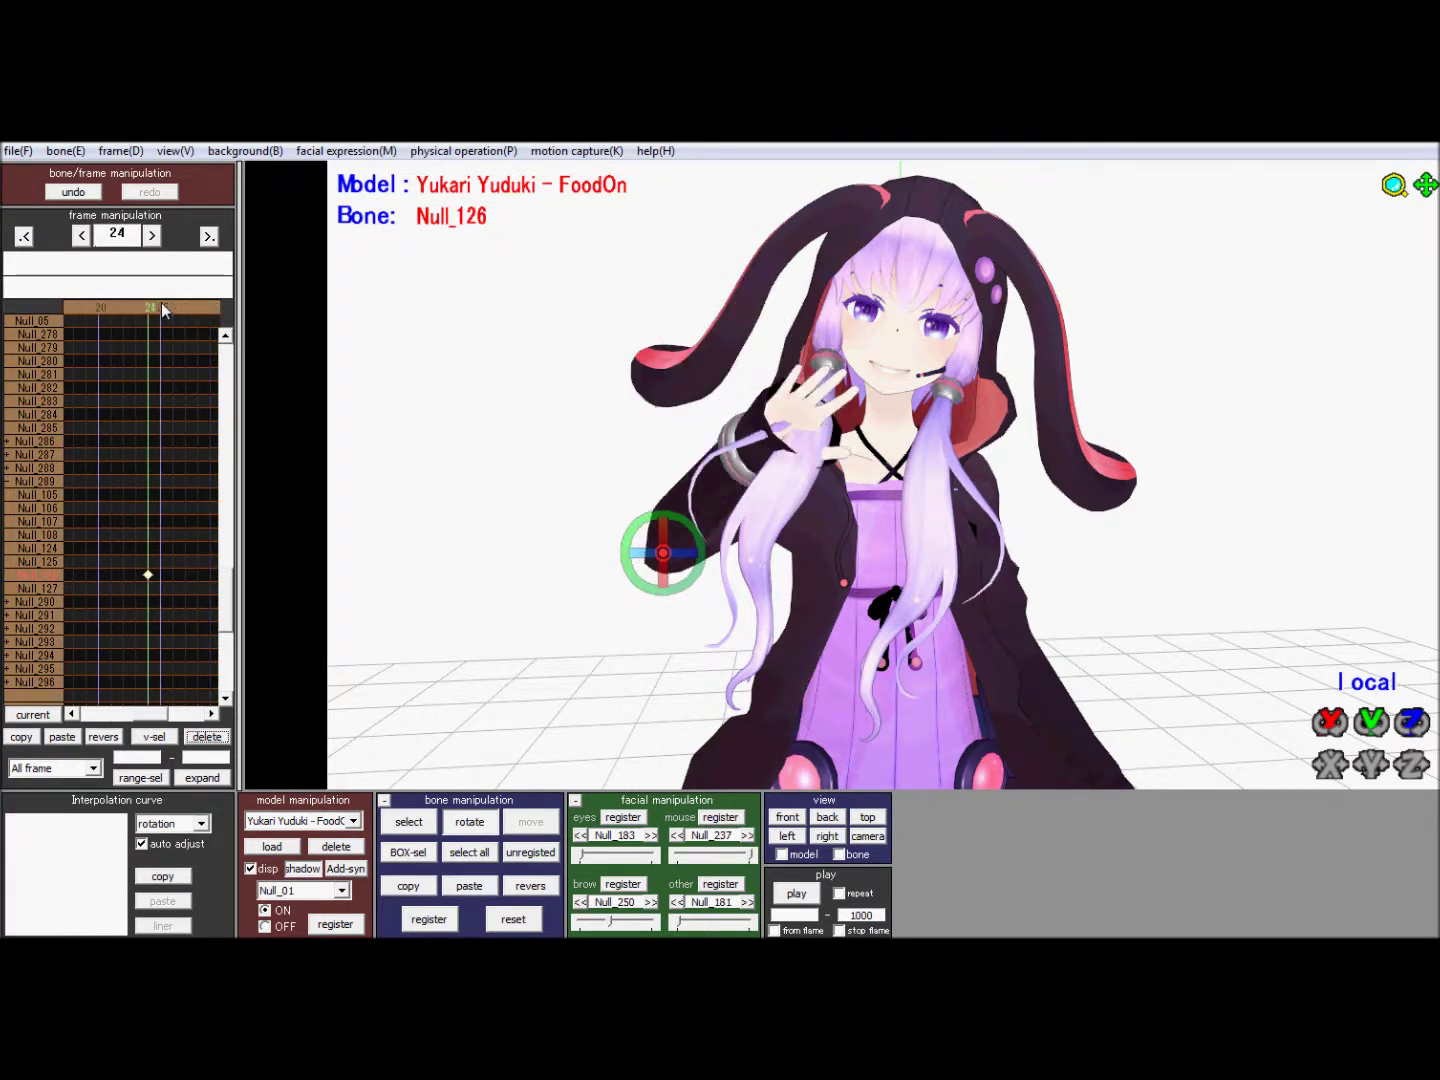
{"action": "left_click_drag", "start_coordinate": [164, 311], "coordinate": [158, 321]}
{"action": "left_click_drag", "start_coordinate": [692, 546], "coordinate": [658, 501]}
{"action": "left_click", "coordinate": [429, 921]}
{"action": "left_click_drag", "start_coordinate": [146, 311], "coordinate": [140, 302]}
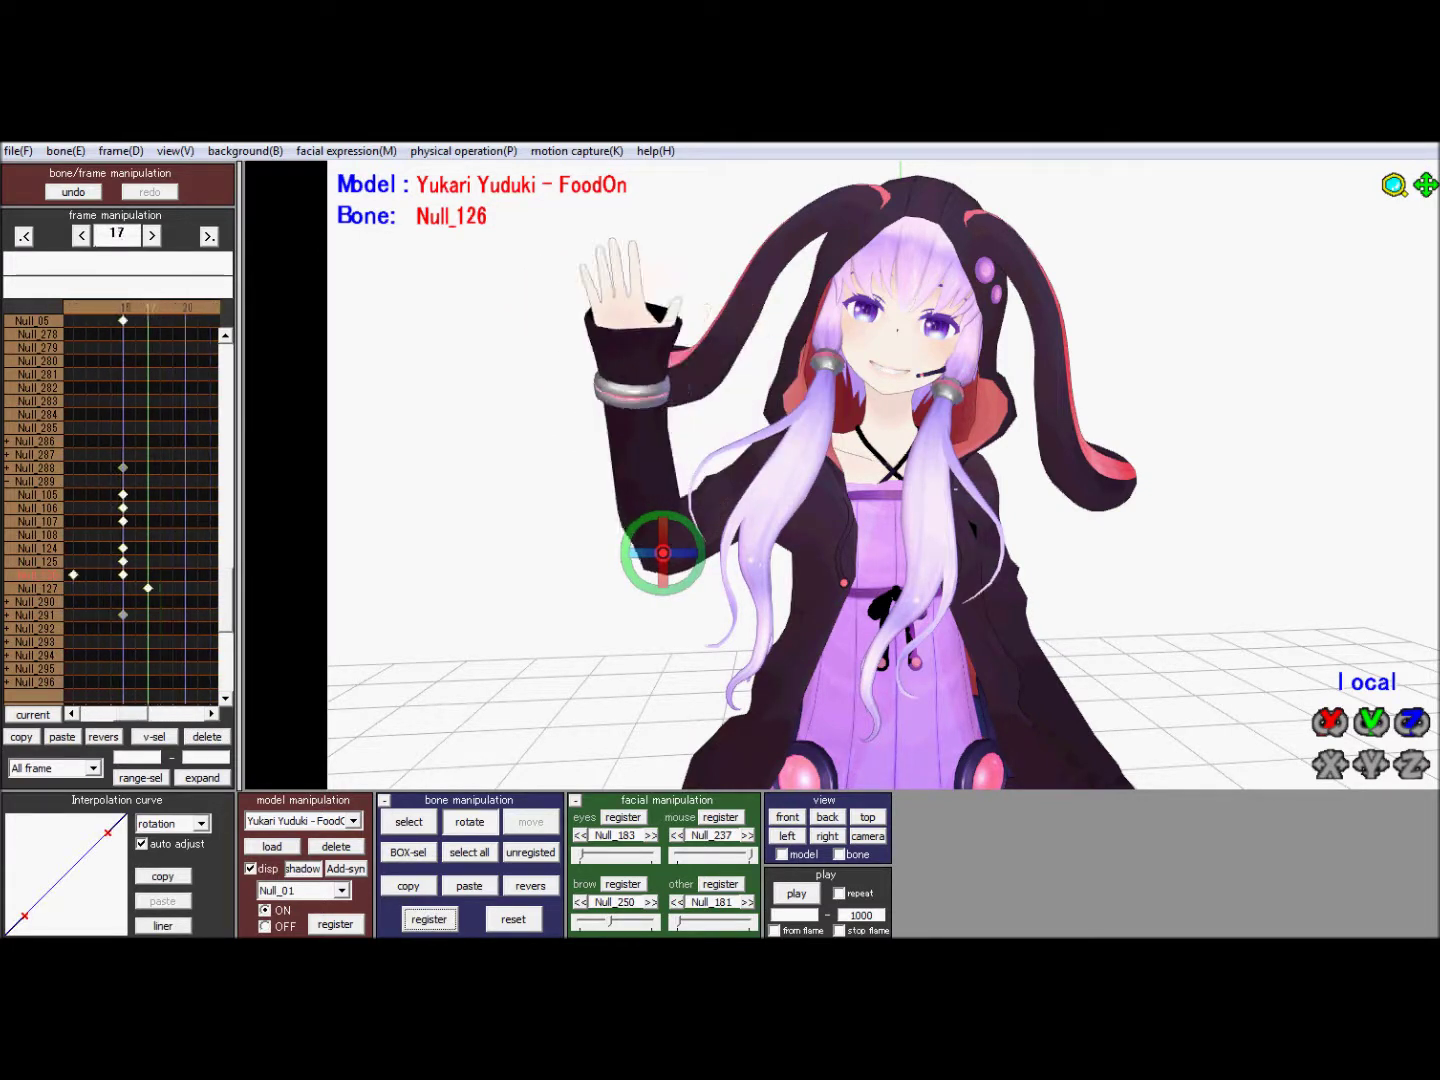
Step: Play the animation to review the timing of the waving hand
{"action": "left_click", "coordinate": [818, 895]}
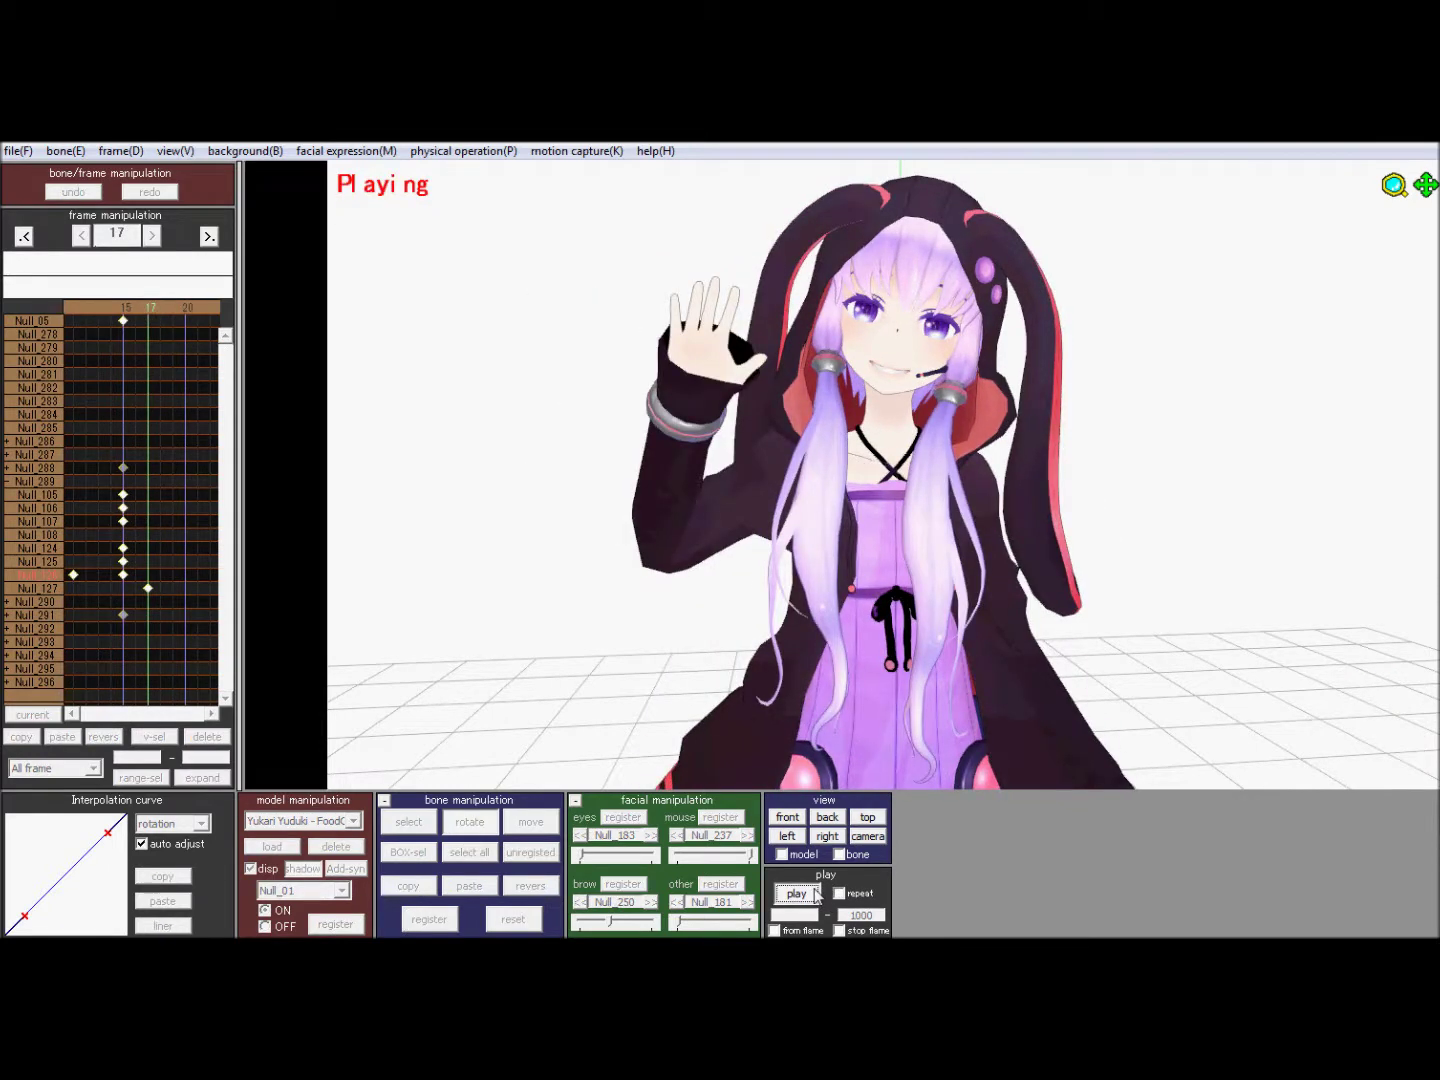
{"action": "left_click", "coordinate": [814, 894]}
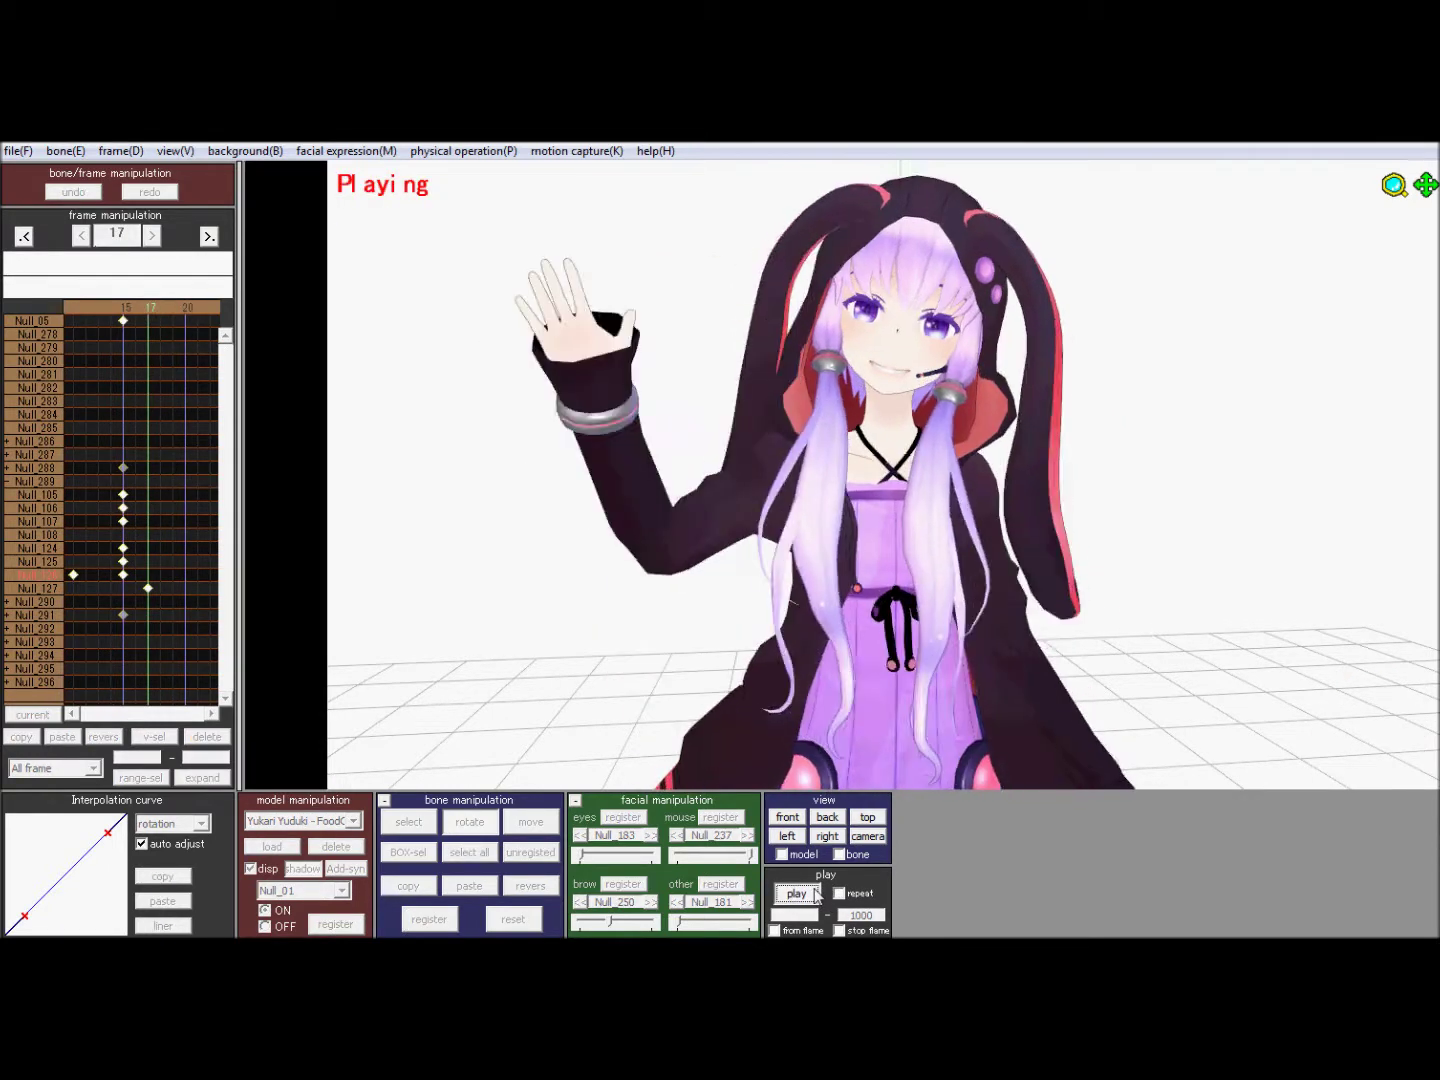
{"action": "left_click", "coordinate": [814, 895]}
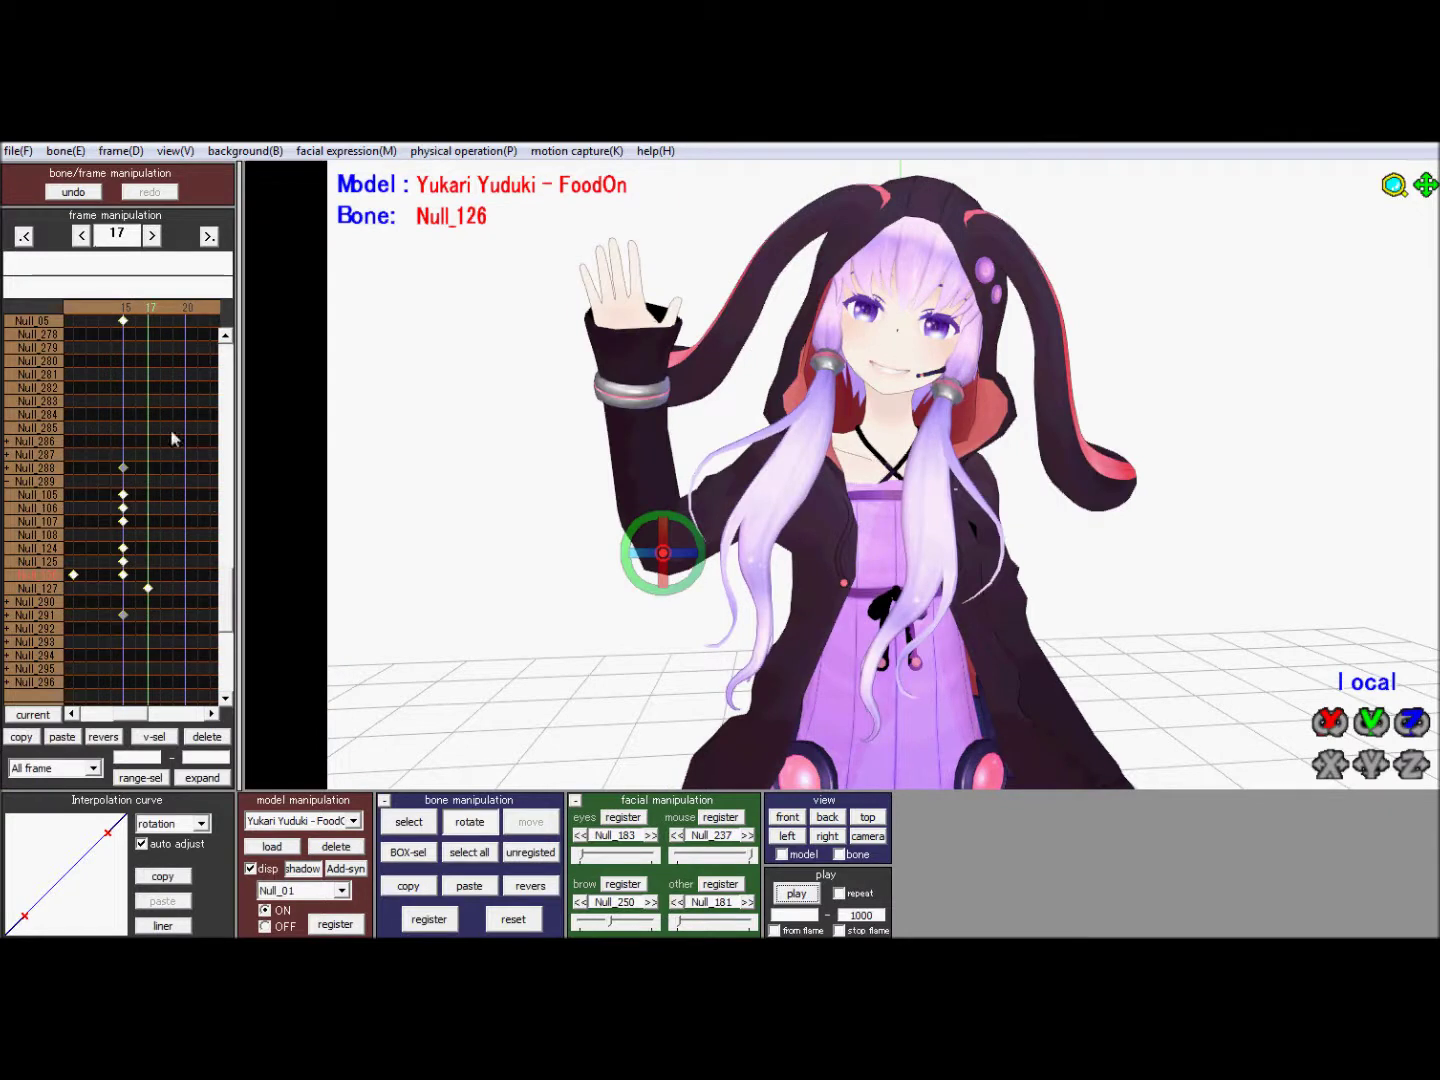
Step: Rotate the elbow bone Null_126 at frame 41 so the hand swings inward towards the face, and register the keyframe
{"action": "mouse_move", "coordinate": [180, 320]}
{"action": "left_mouse_down"}
{"action": "mouse_move", "coordinate": [196, 318]}
{"action": "mouse_move", "coordinate": [163, 315]}
{"action": "left_mouse_up"}
{"action": "key", "text": "Right"}
{"action": "key", "text": "Right"}
{"action": "key", "text": "Right"}
{"action": "key", "text": "Right"}
{"action": "key", "text": "Right"}
{"action": "key", "text": "Right"}
{"action": "key", "text": "Right"}
{"action": "key", "text": "Right"}
{"action": "key", "text": "Right"}
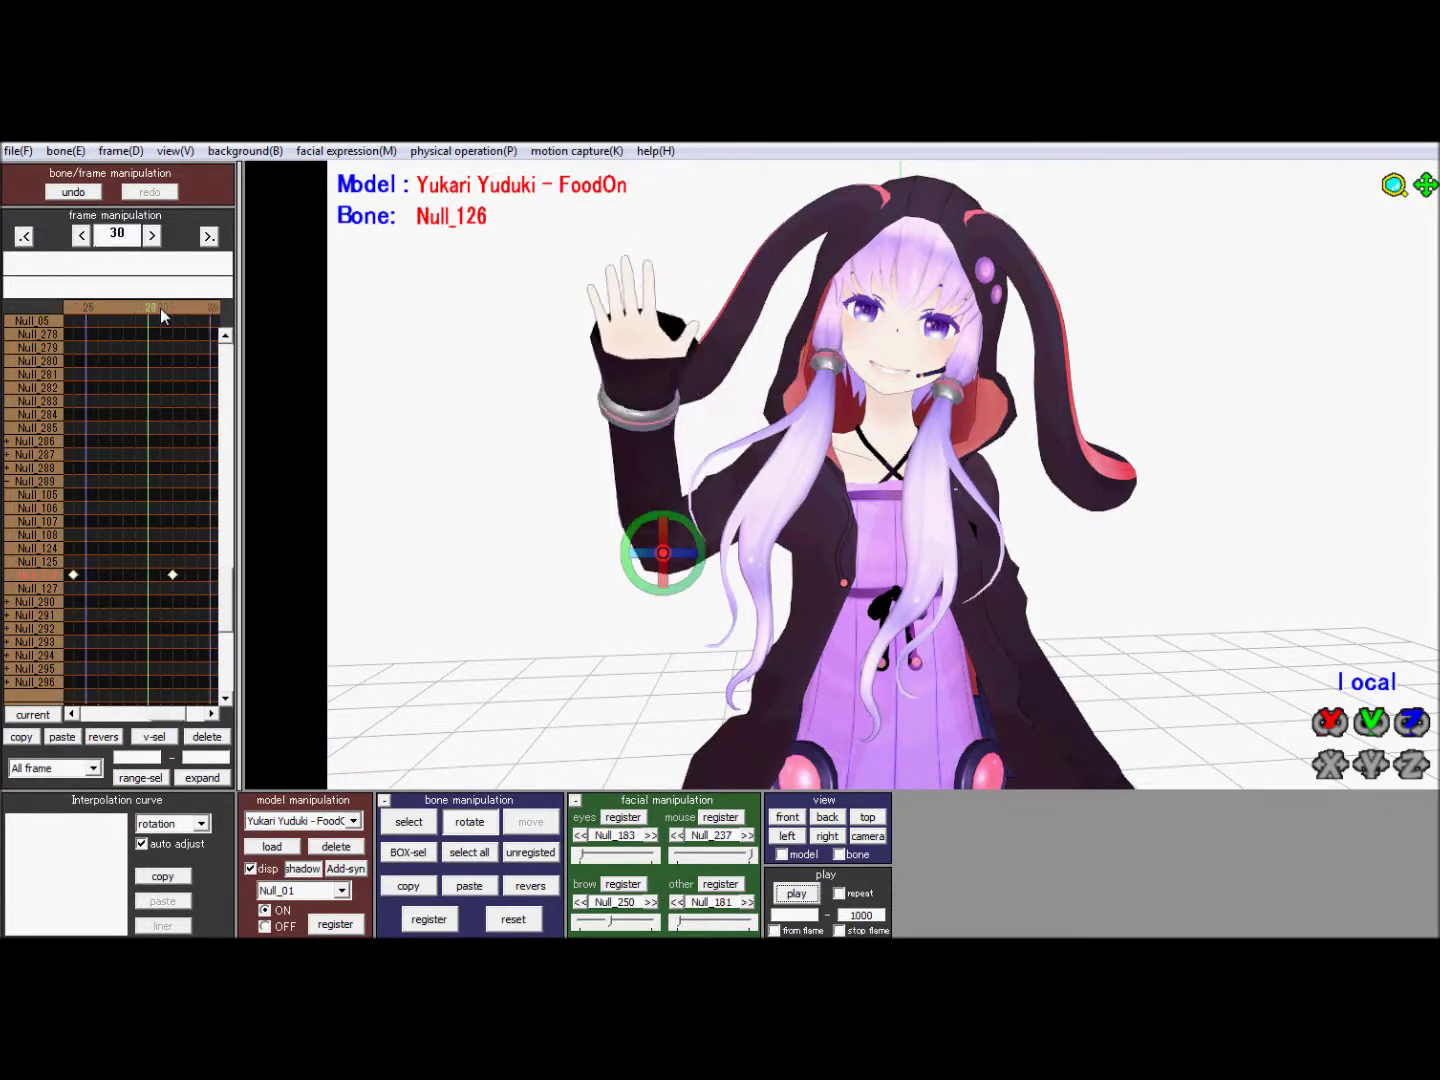
{"action": "key", "text": "Right"}
{"action": "key", "text": "Right"}
{"action": "key", "text": "Right"}
{"action": "key", "text": "Right"}
{"action": "key", "text": "Right"}
{"action": "key", "text": "Right"}
{"action": "key", "text": "Right"}
{"action": "key", "text": "Right"}
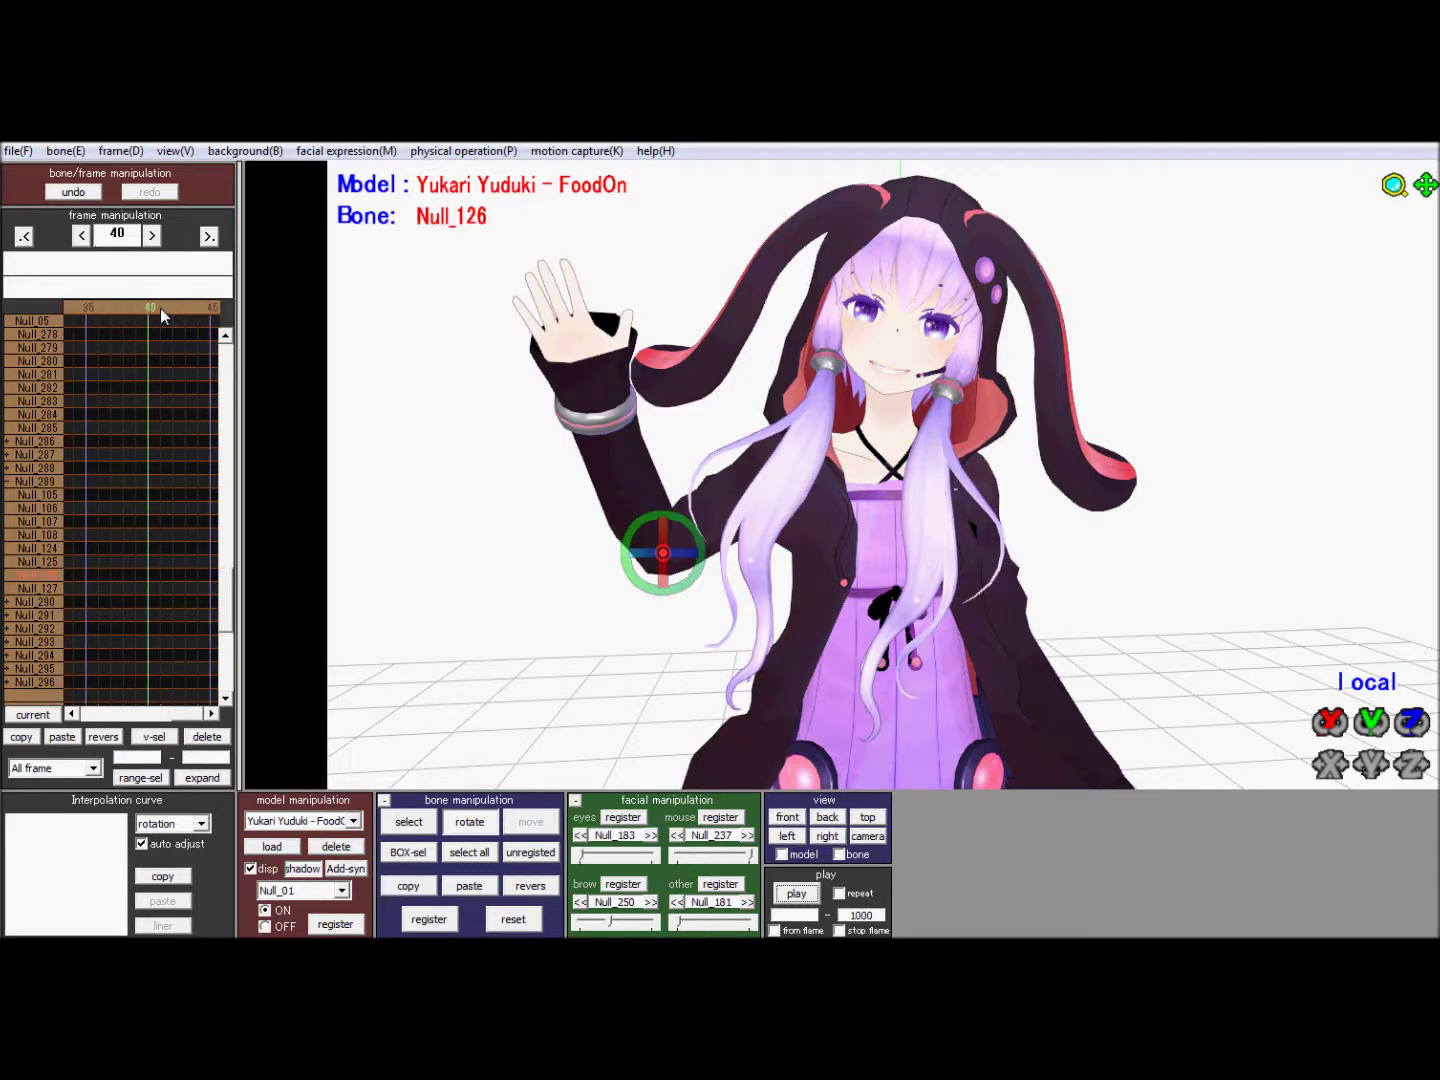
{"action": "left_click_drag", "start_coordinate": [659, 546], "coordinate": [631, 657]}
{"action": "left_click", "coordinate": [429, 919]}
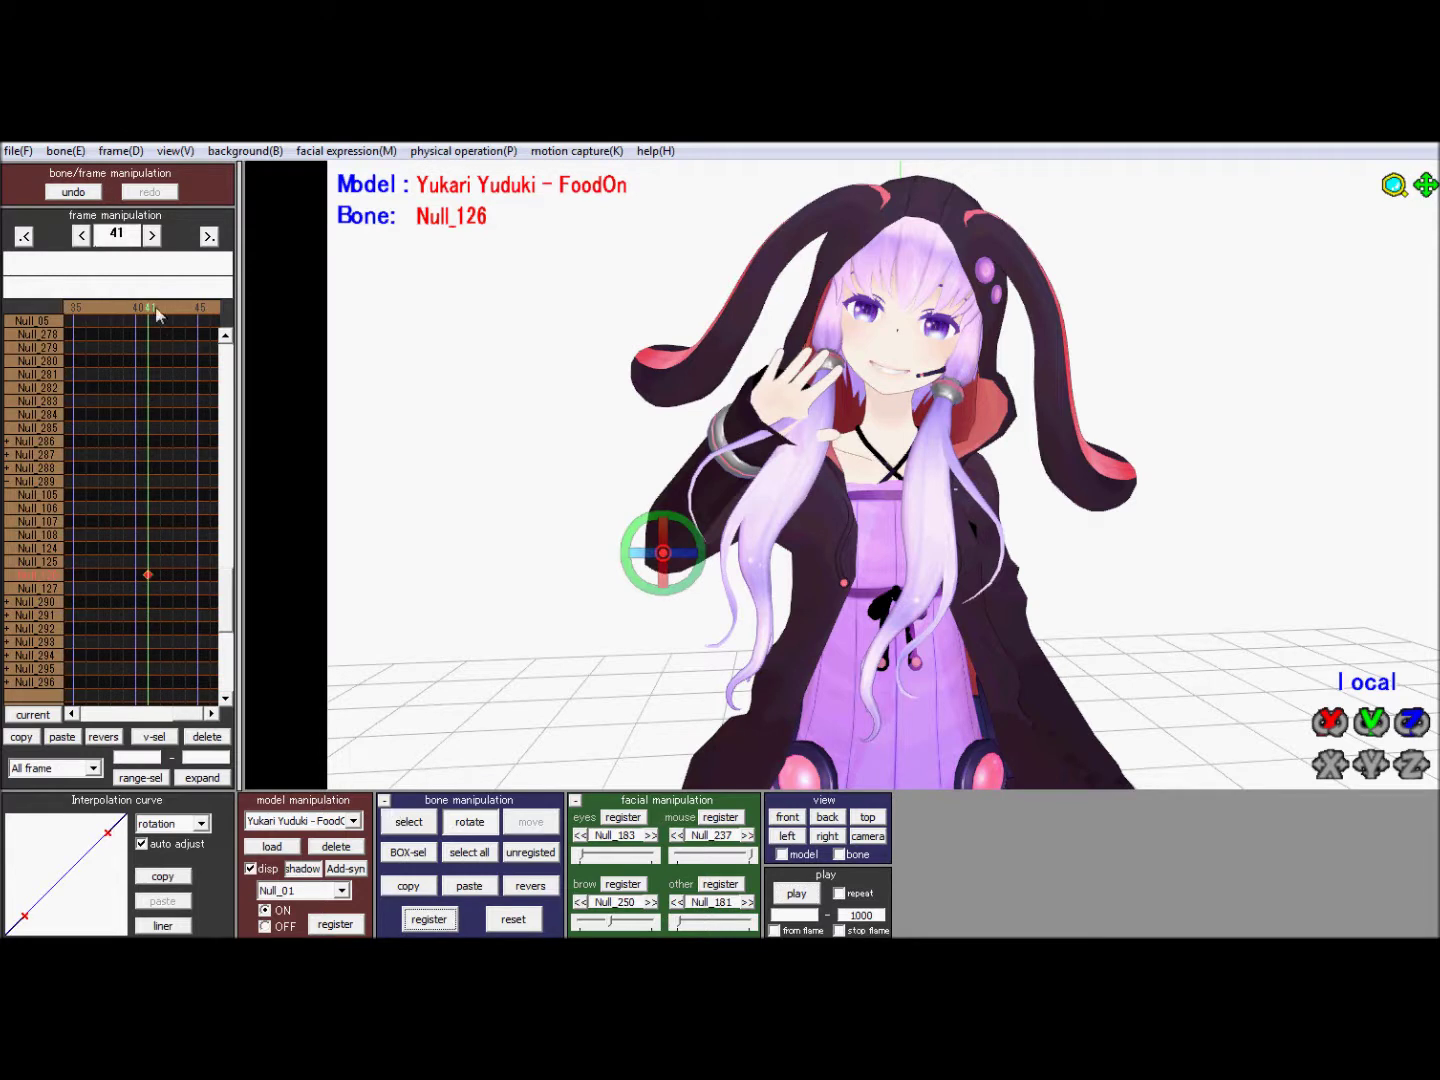
Step: Rotate the elbow bone Null_126 back outward at frame 50, register the keyframe, and play the animation
{"action": "key", "text": "Right"}
{"action": "key", "text": "Right"}
{"action": "key", "text": "Right"}
{"action": "key", "text": "Right"}
{"action": "key", "text": "Right"}
{"action": "key", "text": "Right"}
{"action": "key", "text": "Right"}
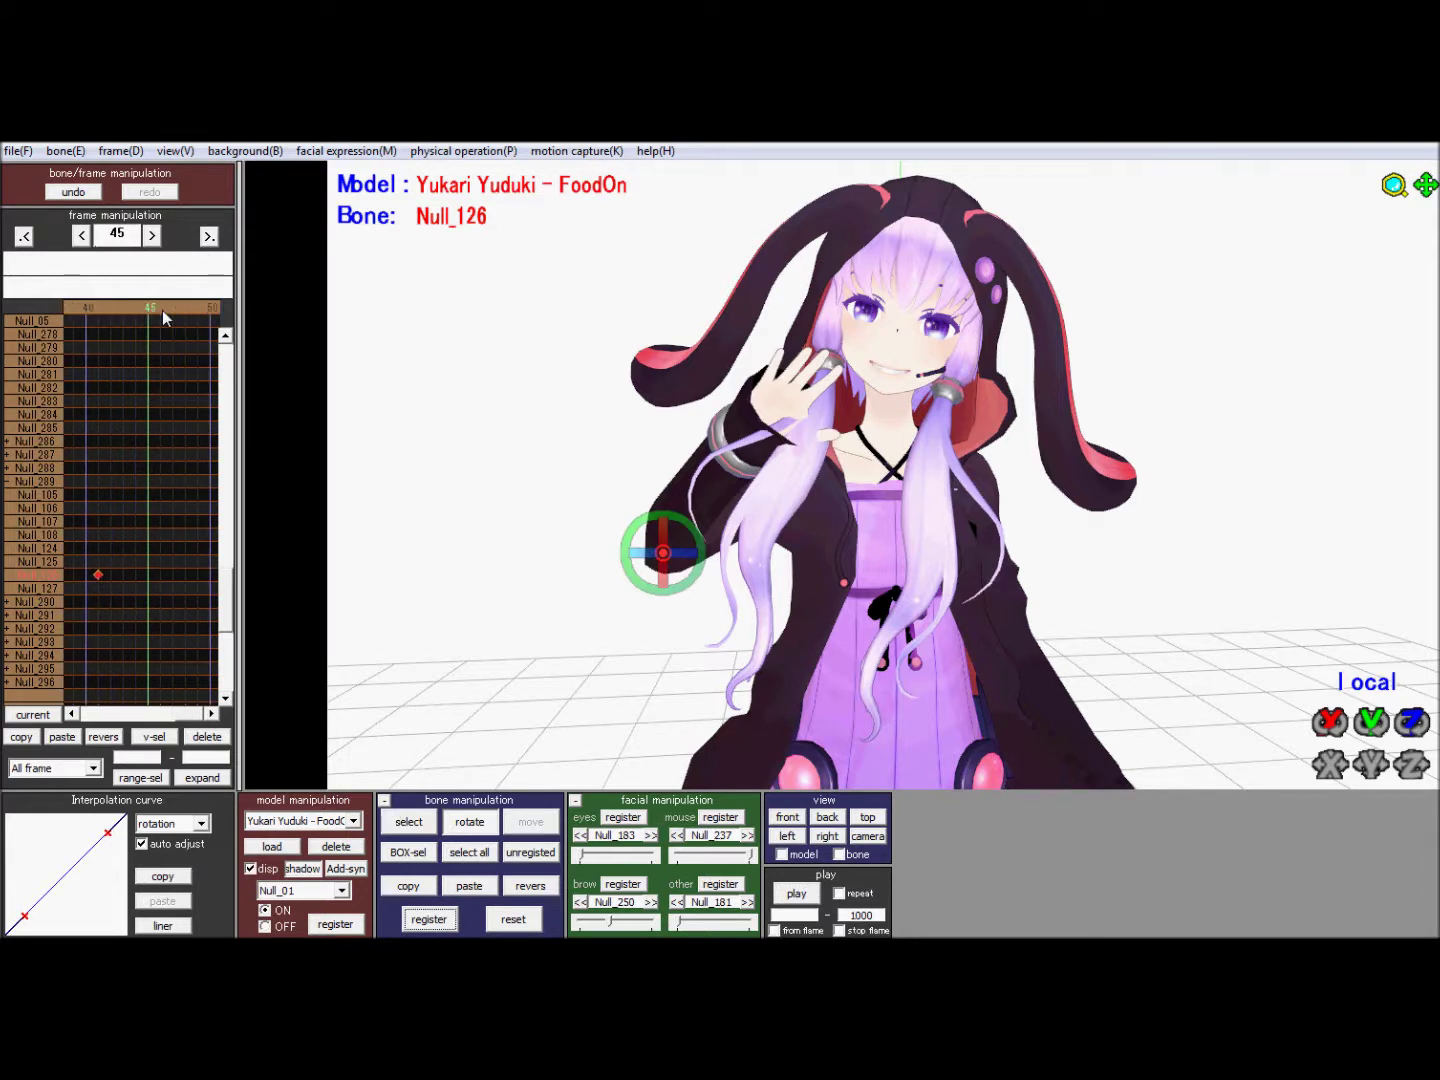
{"action": "left_click", "coordinate": [177, 319]}
{"action": "left_click_drag", "start_coordinate": [662, 515], "coordinate": [633, 480]}
{"action": "left_click_drag", "start_coordinate": [87, 313], "coordinate": [138, 311]}
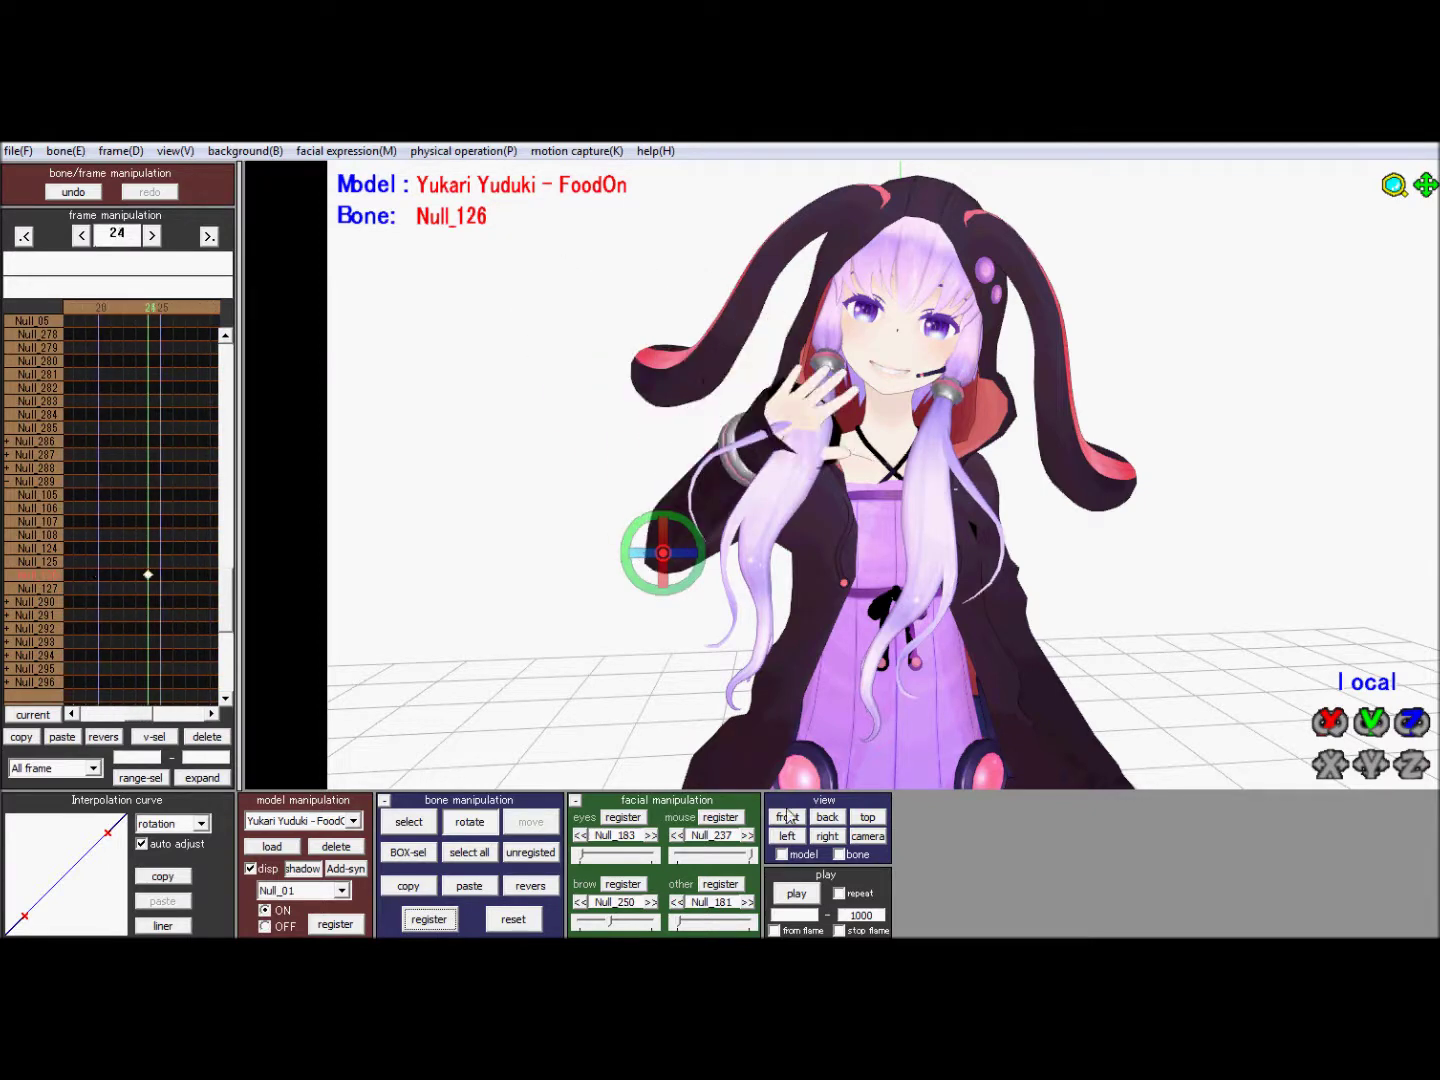
{"action": "left_click", "coordinate": [797, 893]}
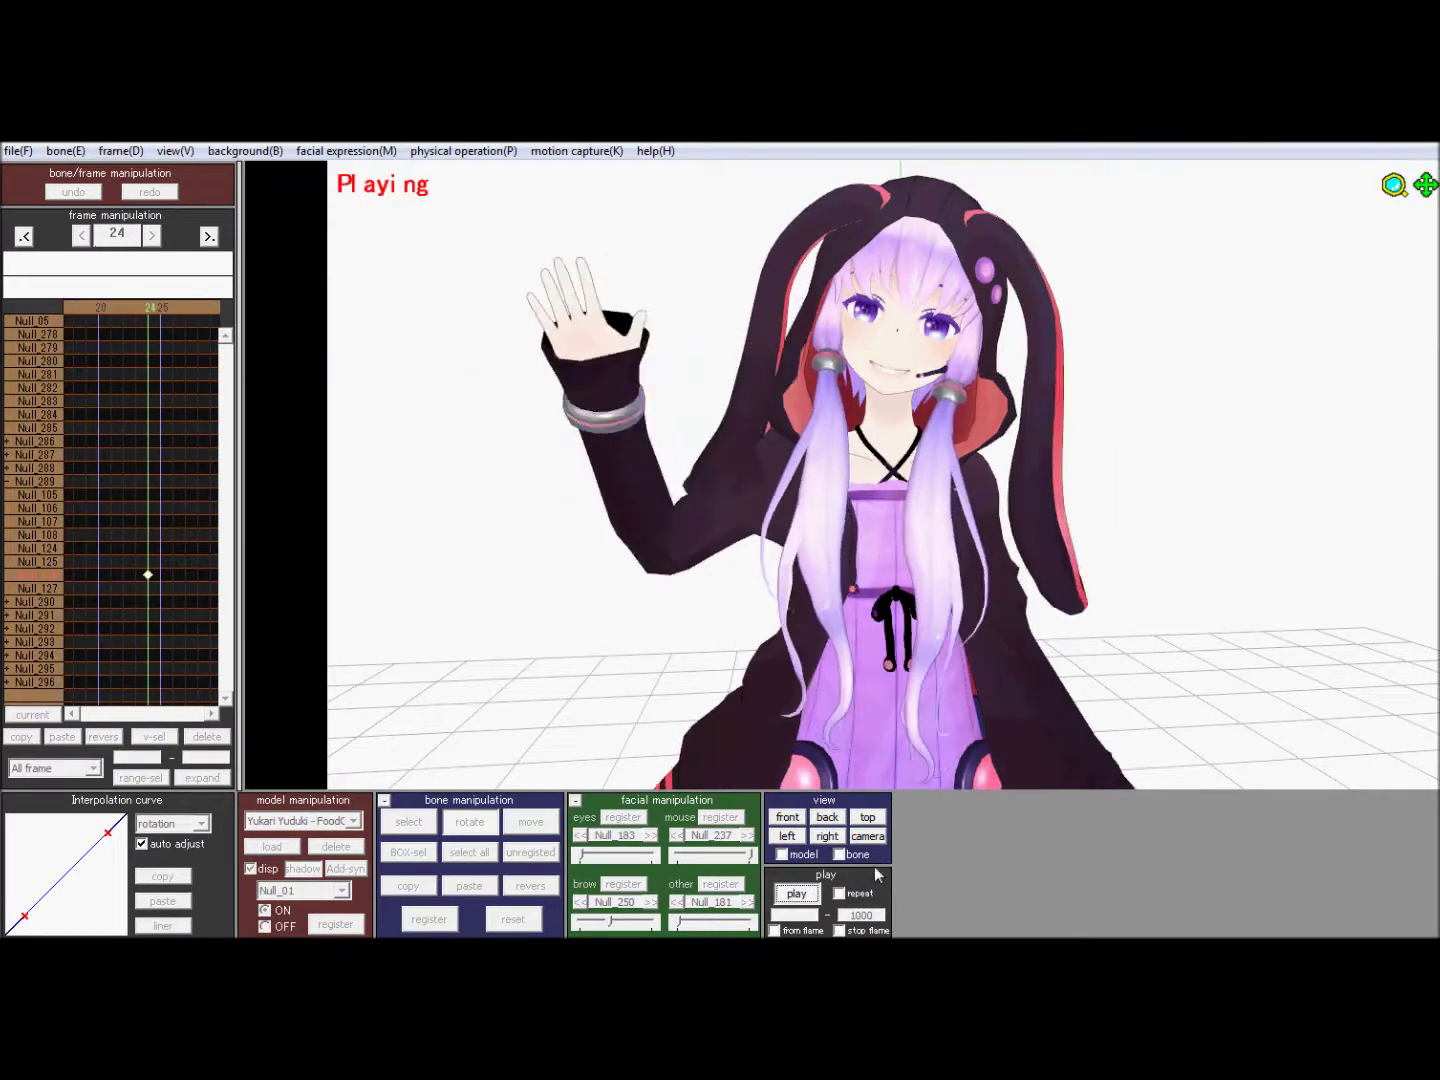
Step: Readjust the elbow bone Null_126's inward rotation at frame 41, register the keyframe again, and play the animation
{"action": "key", "text": "Right"}
{"action": "key", "text": "Right"}
{"action": "key", "text": "Right"}
{"action": "key", "text": "Right"}
{"action": "key", "text": "Right"}
{"action": "key", "text": "Right"}
{"action": "key", "text": "Right"}
{"action": "key", "text": "Right"}
{"action": "key", "text": "Right"}
{"action": "key", "text": "Right"}
{"action": "key", "text": "Right"}
{"action": "key", "text": "Right"}
{"action": "key", "text": "Right"}
{"action": "key", "text": "Right"}
{"action": "key", "text": "Right"}
{"action": "key", "text": "Right"}
{"action": "key", "text": "Right"}
{"action": "key", "text": "Right"}
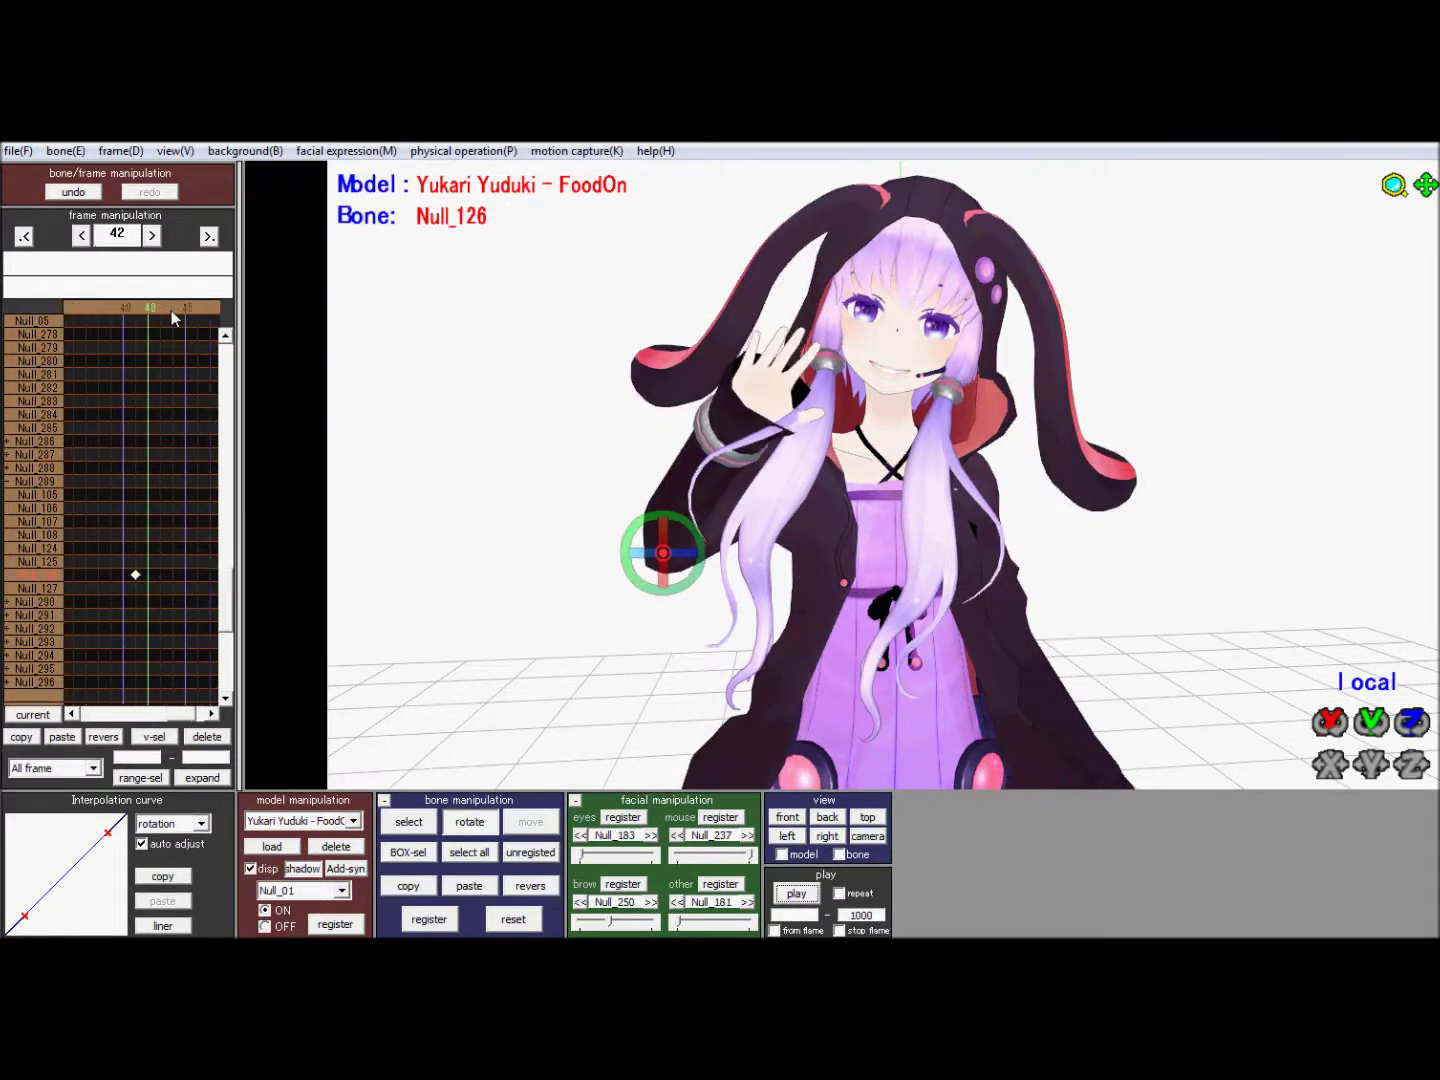
{"action": "key", "text": "Right"}
{"action": "key", "text": "Right"}
{"action": "key", "text": "Right"}
{"action": "key", "text": "Right"}
{"action": "key", "text": "Right"}
{"action": "key", "text": "Right"}
{"action": "key", "text": "Right"}
{"action": "key", "text": "Right"}
{"action": "key", "text": "Right"}
{"action": "key", "text": "Right"}
{"action": "key", "text": "Right"}
{"action": "key", "text": "Right"}
{"action": "scroll", "coordinate": [113, 306], "scroll_direction": "up", "scroll_amount": 10}
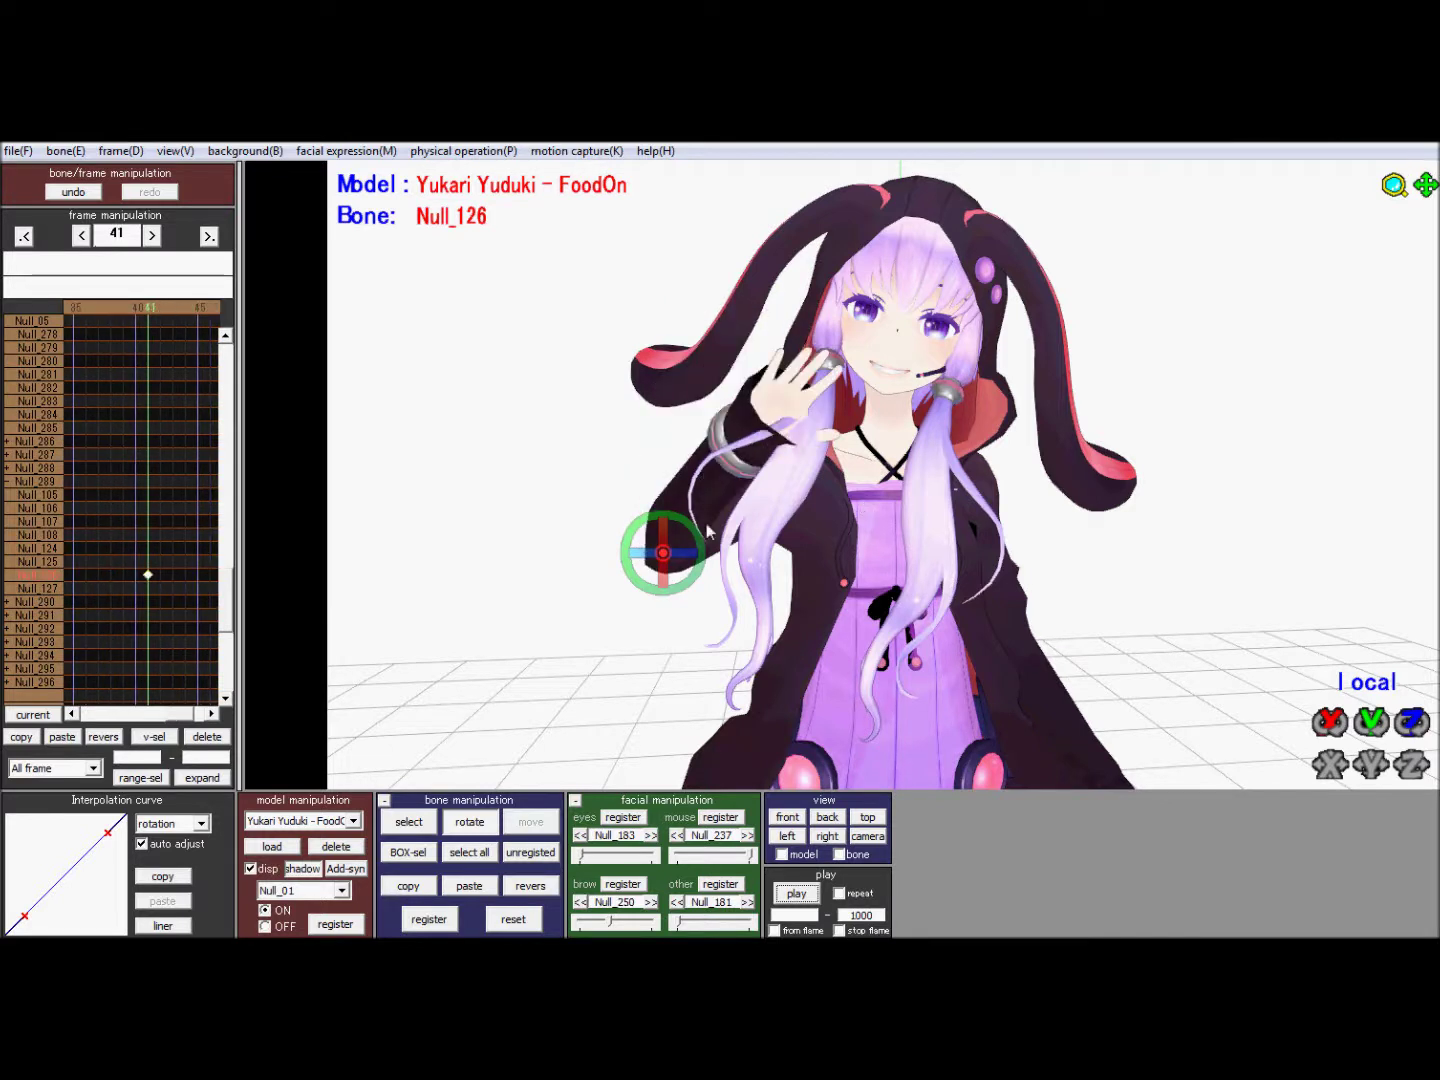
{"action": "left_click_drag", "start_coordinate": [712, 555], "coordinate": [669, 620]}
{"action": "left_click", "coordinate": [422, 922]}
{"action": "left_click", "coordinate": [797, 893]}
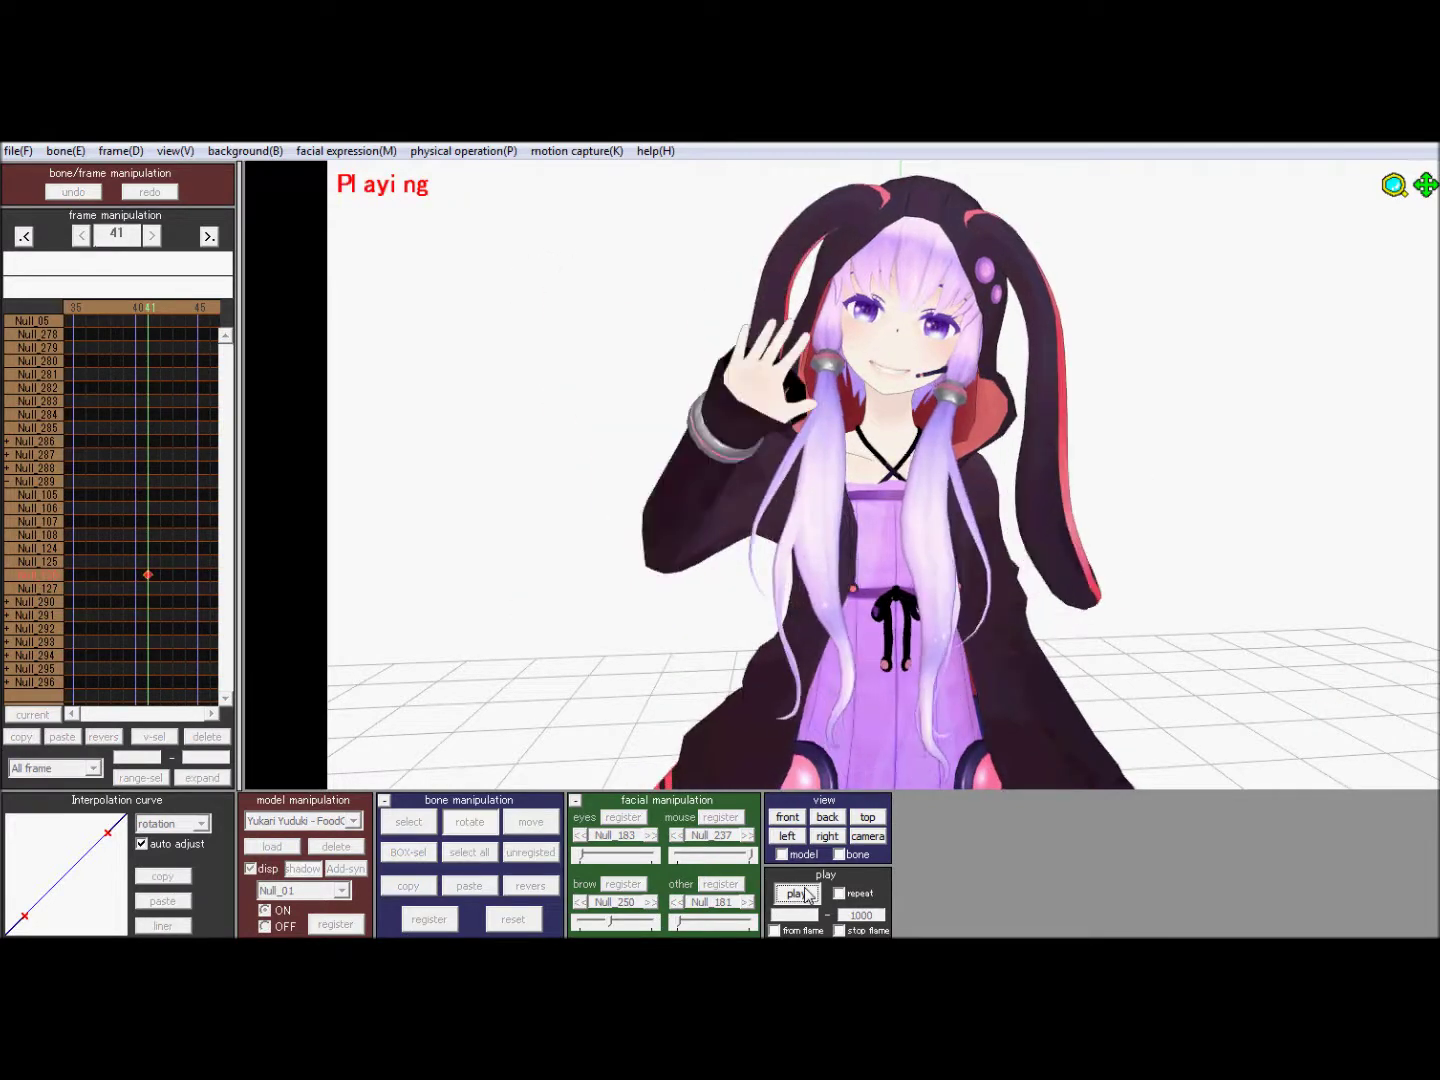
{"action": "left_click", "coordinate": [797, 893]}
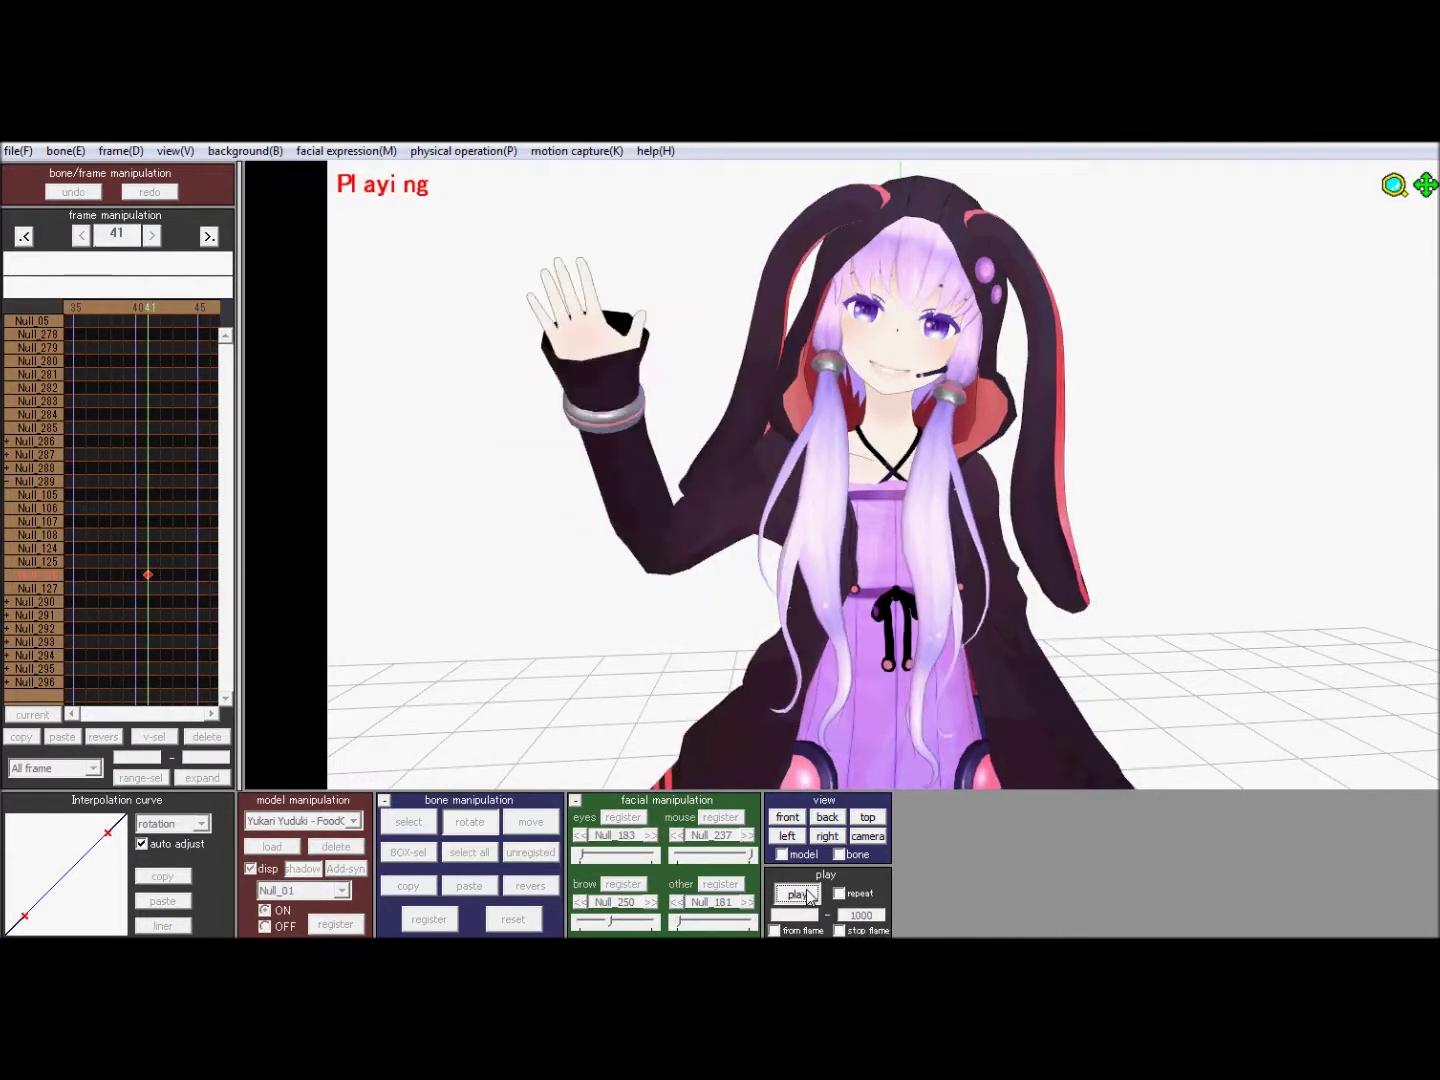
Step: Rotate the elbow bone Null_126 inward at frame 59 for another wave towards the face, and register the keyframe
{"action": "left_click", "coordinate": [175, 310]}
{"action": "left_click", "coordinate": [174, 310]}
{"action": "left_click", "coordinate": [175, 311]}
{"action": "left_click", "coordinate": [175, 311]}
{"action": "left_click", "coordinate": [175, 310]}
{"action": "left_click", "coordinate": [174, 310]}
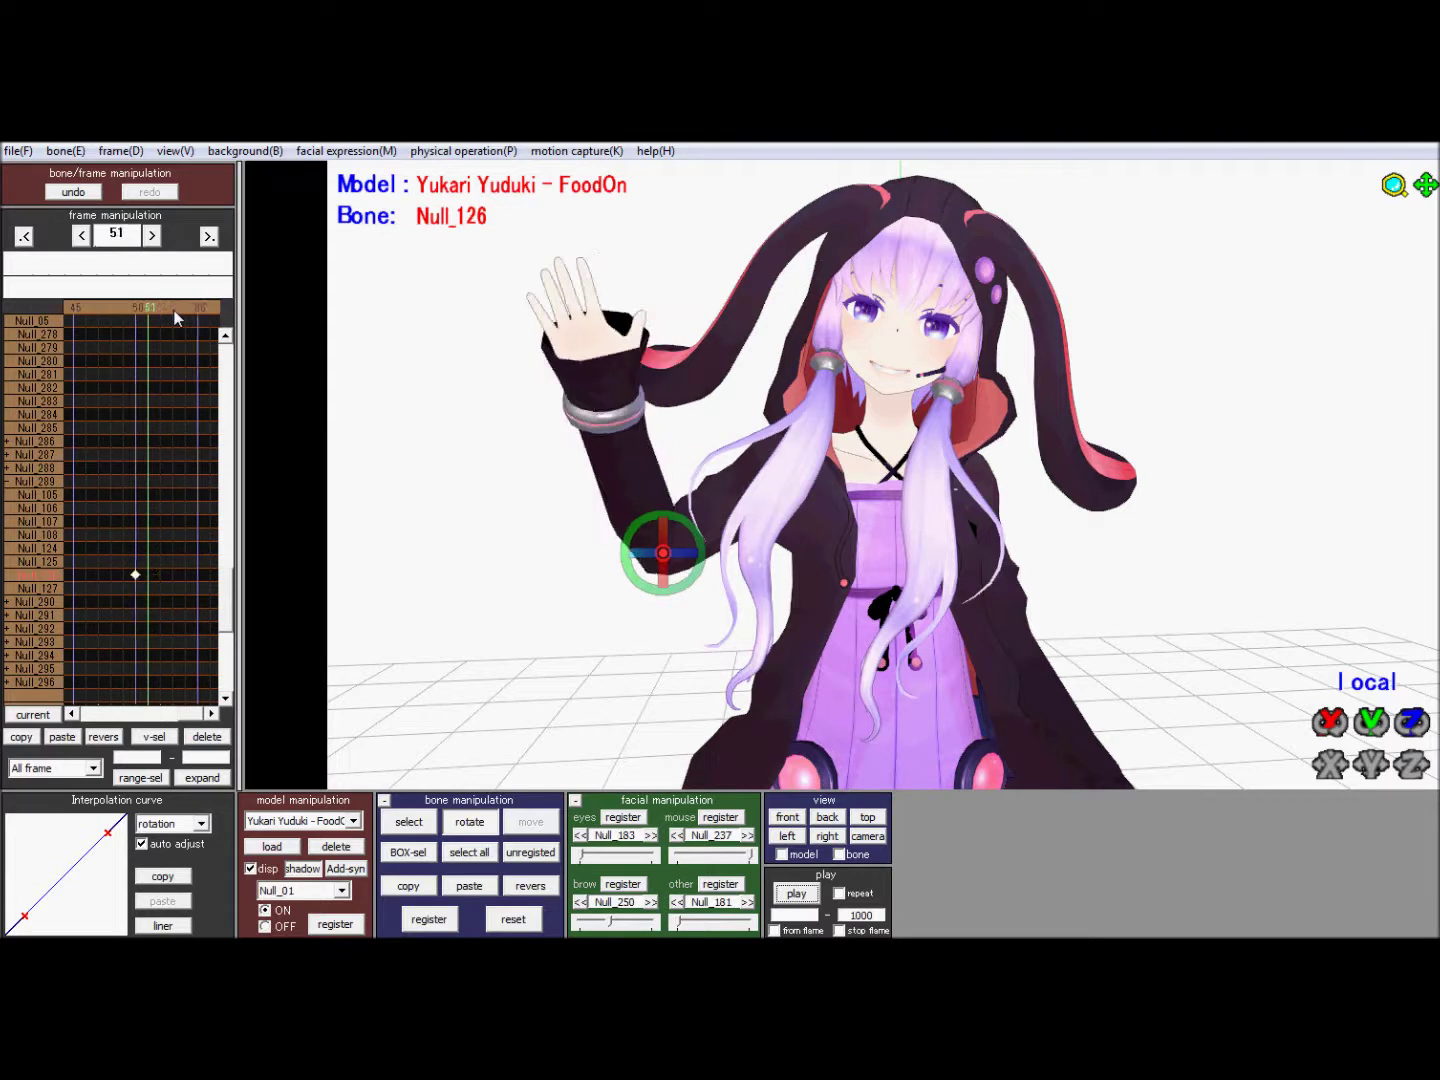
{"action": "left_click", "coordinate": [174, 311]}
{"action": "left_click", "coordinate": [175, 310]}
{"action": "left_click", "coordinate": [137, 309]}
{"action": "left_click", "coordinate": [136, 308]}
{"action": "left_click", "coordinate": [168, 313]}
{"action": "left_click", "coordinate": [173, 311]}
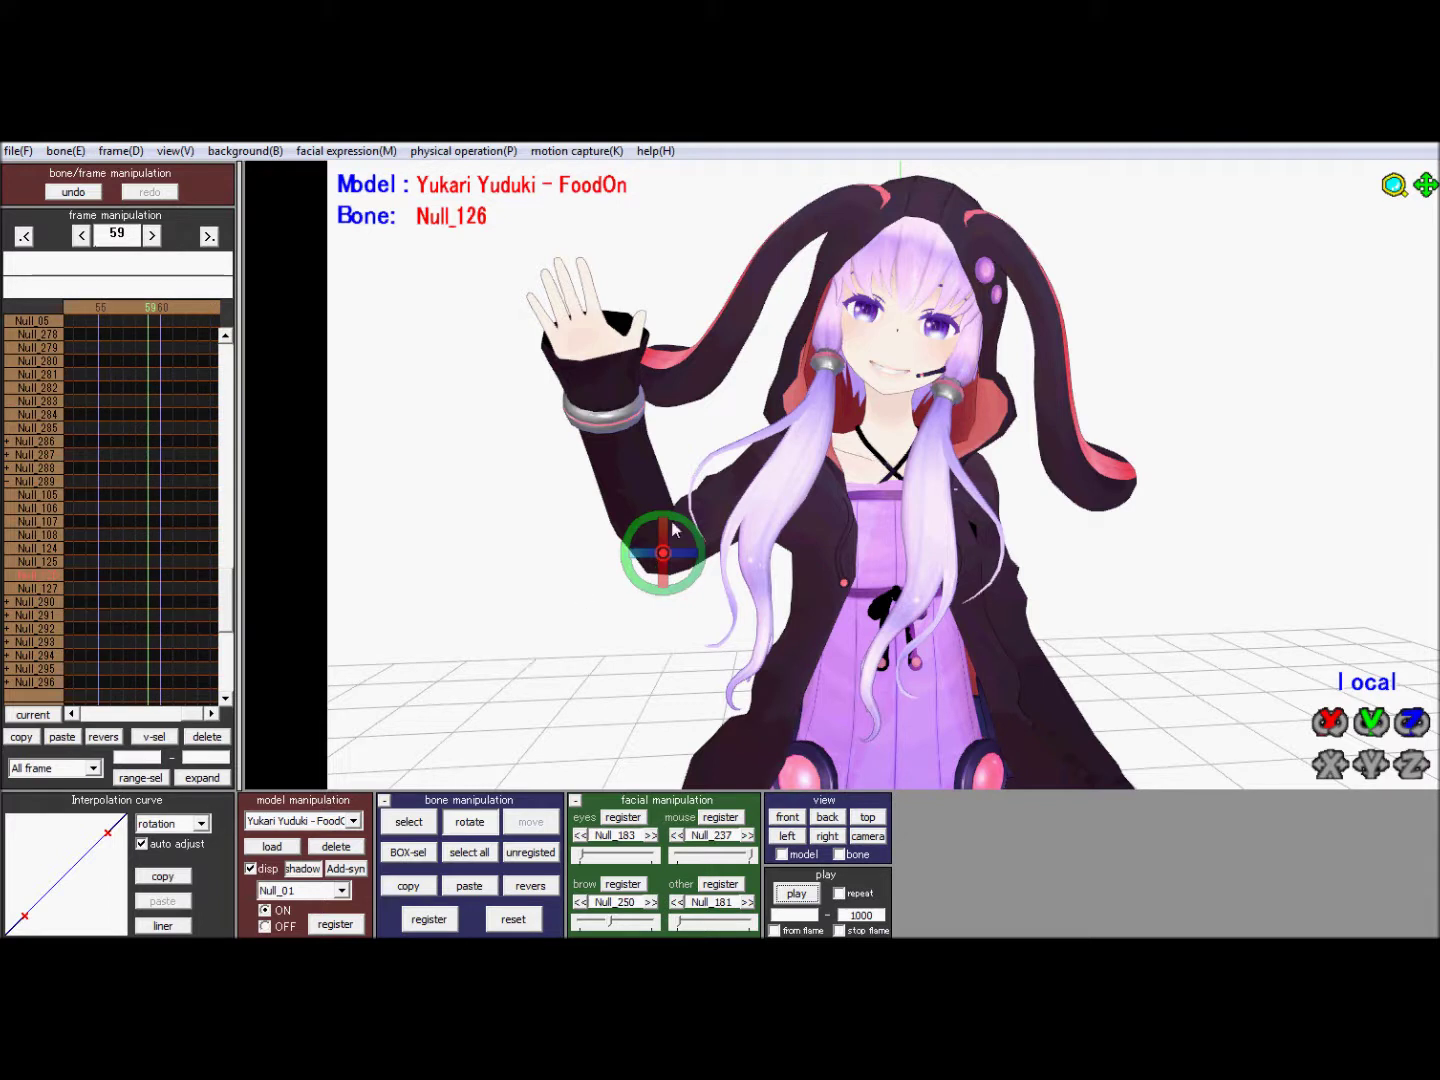
{"action": "mouse_move", "coordinate": [698, 536]}
{"action": "left_mouse_down"}
{"action": "mouse_move", "coordinate": [745, 588]}
{"action": "mouse_move", "coordinate": [696, 552]}
{"action": "mouse_move", "coordinate": [700, 530]}
{"action": "left_mouse_up"}
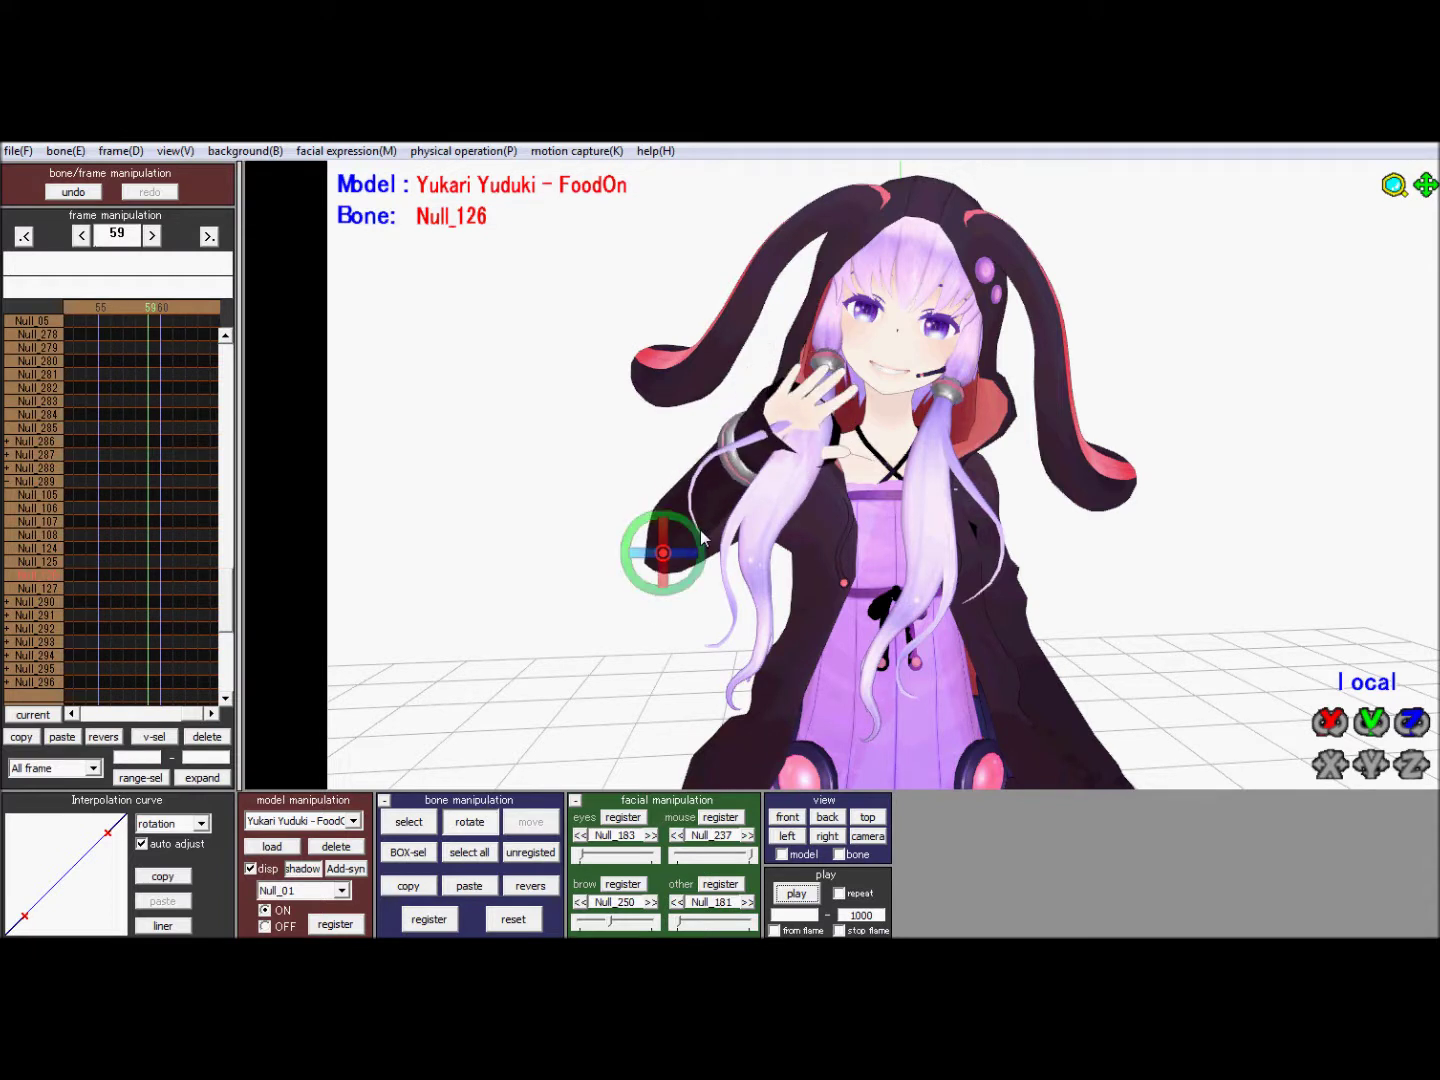
{"action": "left_click", "coordinate": [429, 919]}
Step: Rotate the elbow bone Null_126 outward at frame 67, and register the keyframe
{"action": "mouse_move", "coordinate": [129, 304]}
{"action": "left_mouse_down"}
{"action": "mouse_move", "coordinate": [113, 305]}
{"action": "mouse_move", "coordinate": [198, 309]}
{"action": "mouse_move", "coordinate": [131, 310]}
{"action": "left_mouse_up"}
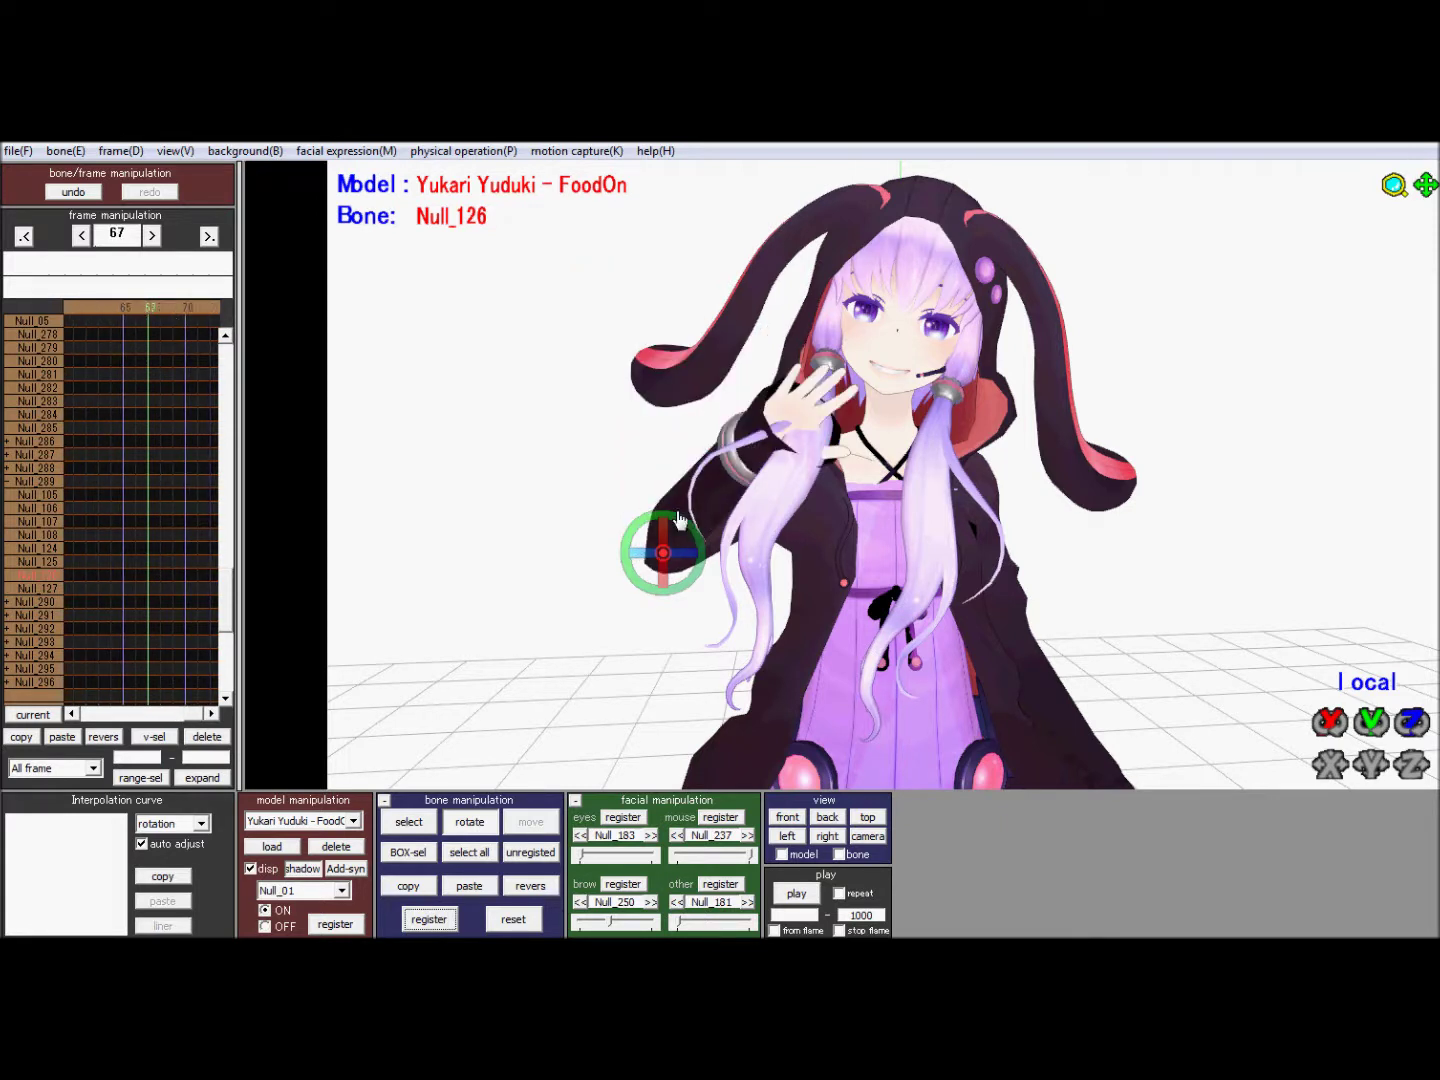
{"action": "left_click_drag", "start_coordinate": [676, 532], "coordinate": [600, 506]}
{"action": "left_click", "coordinate": [429, 920]}
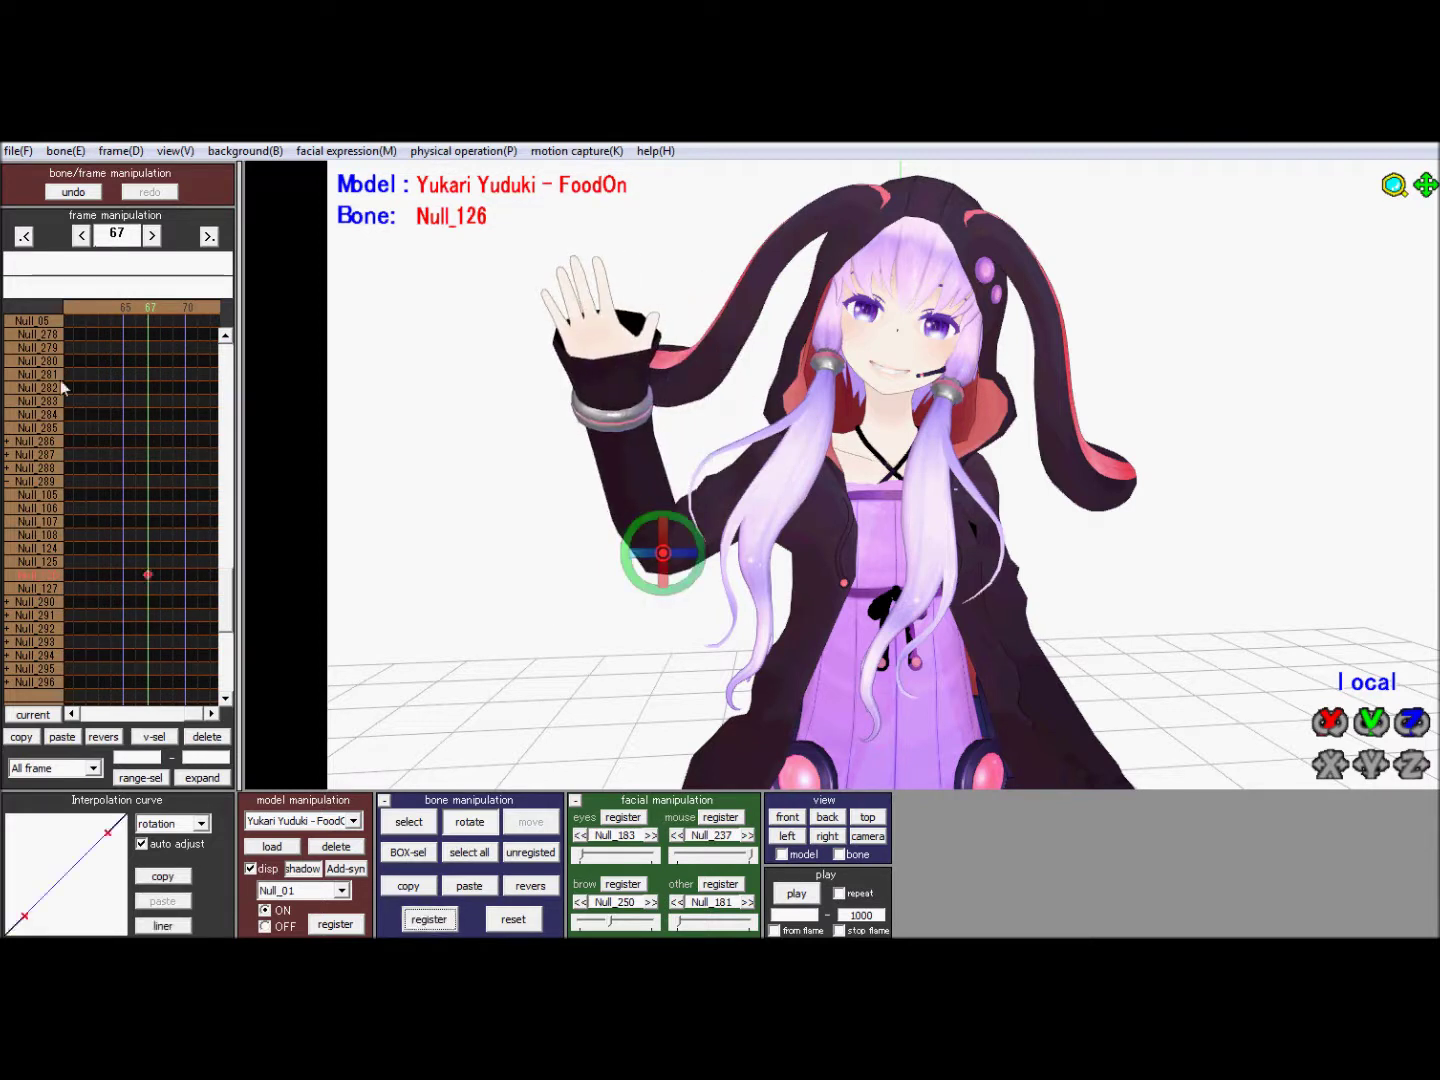
Step: Return to frame 59 and play the animation repeatedly to review the complete series of waves
{"action": "left_click_drag", "start_coordinate": [133, 304], "coordinate": [144, 304]}
{"action": "left_click", "coordinate": [807, 896]}
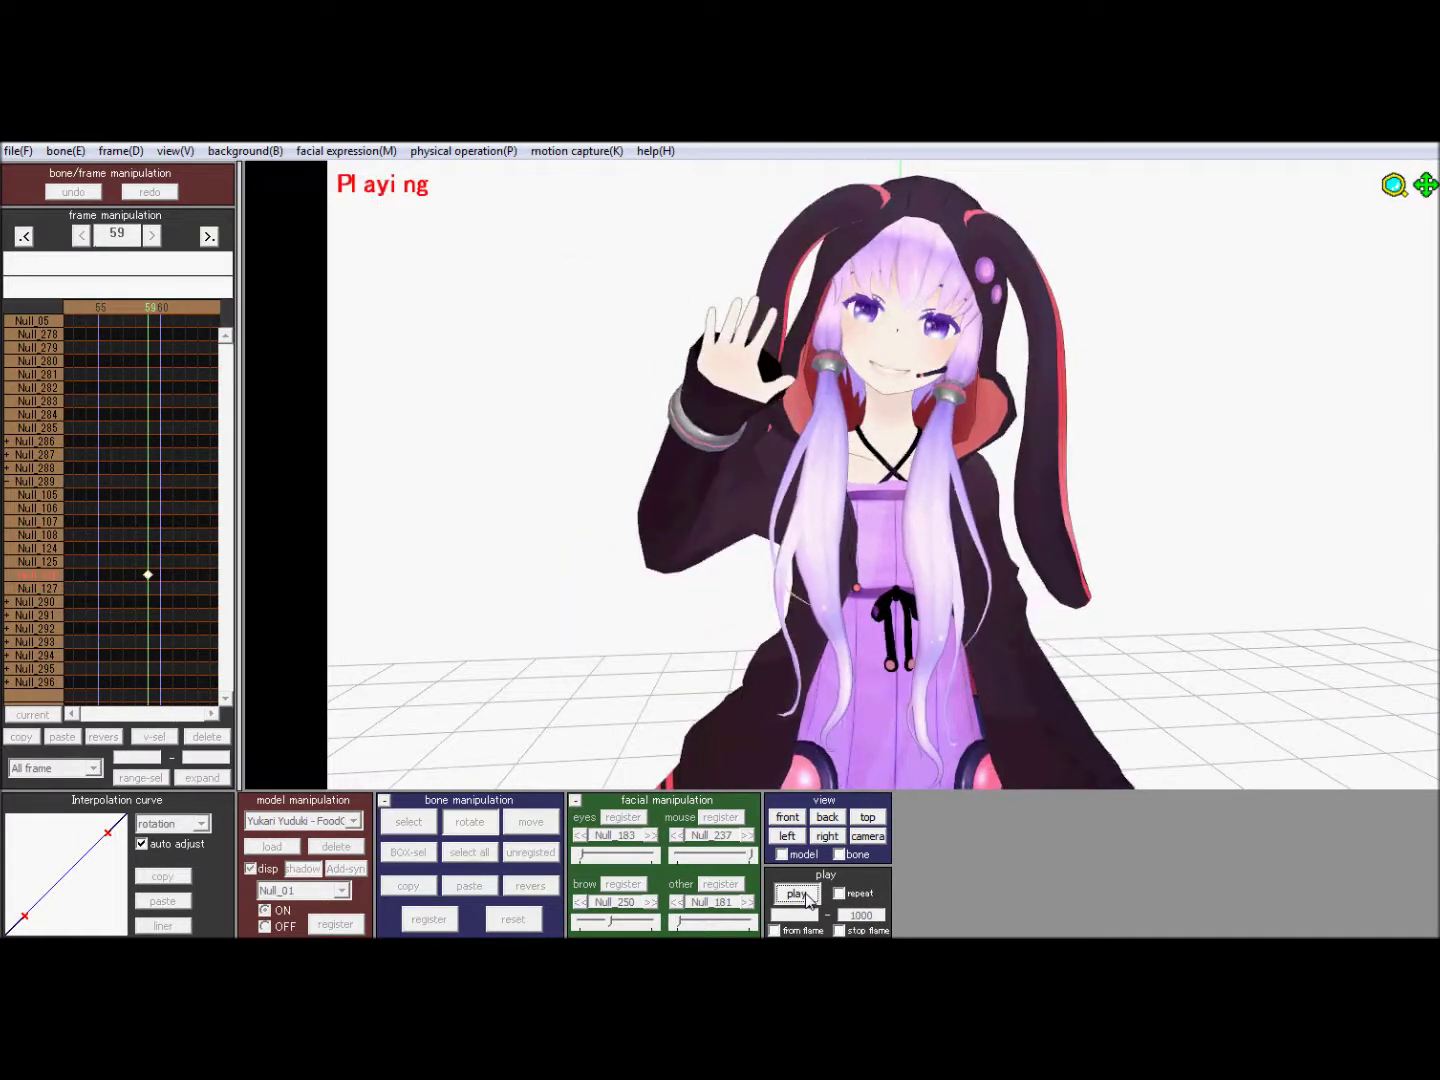
{"action": "left_click", "coordinate": [806, 895]}
{"action": "left_click", "coordinate": [805, 898]}
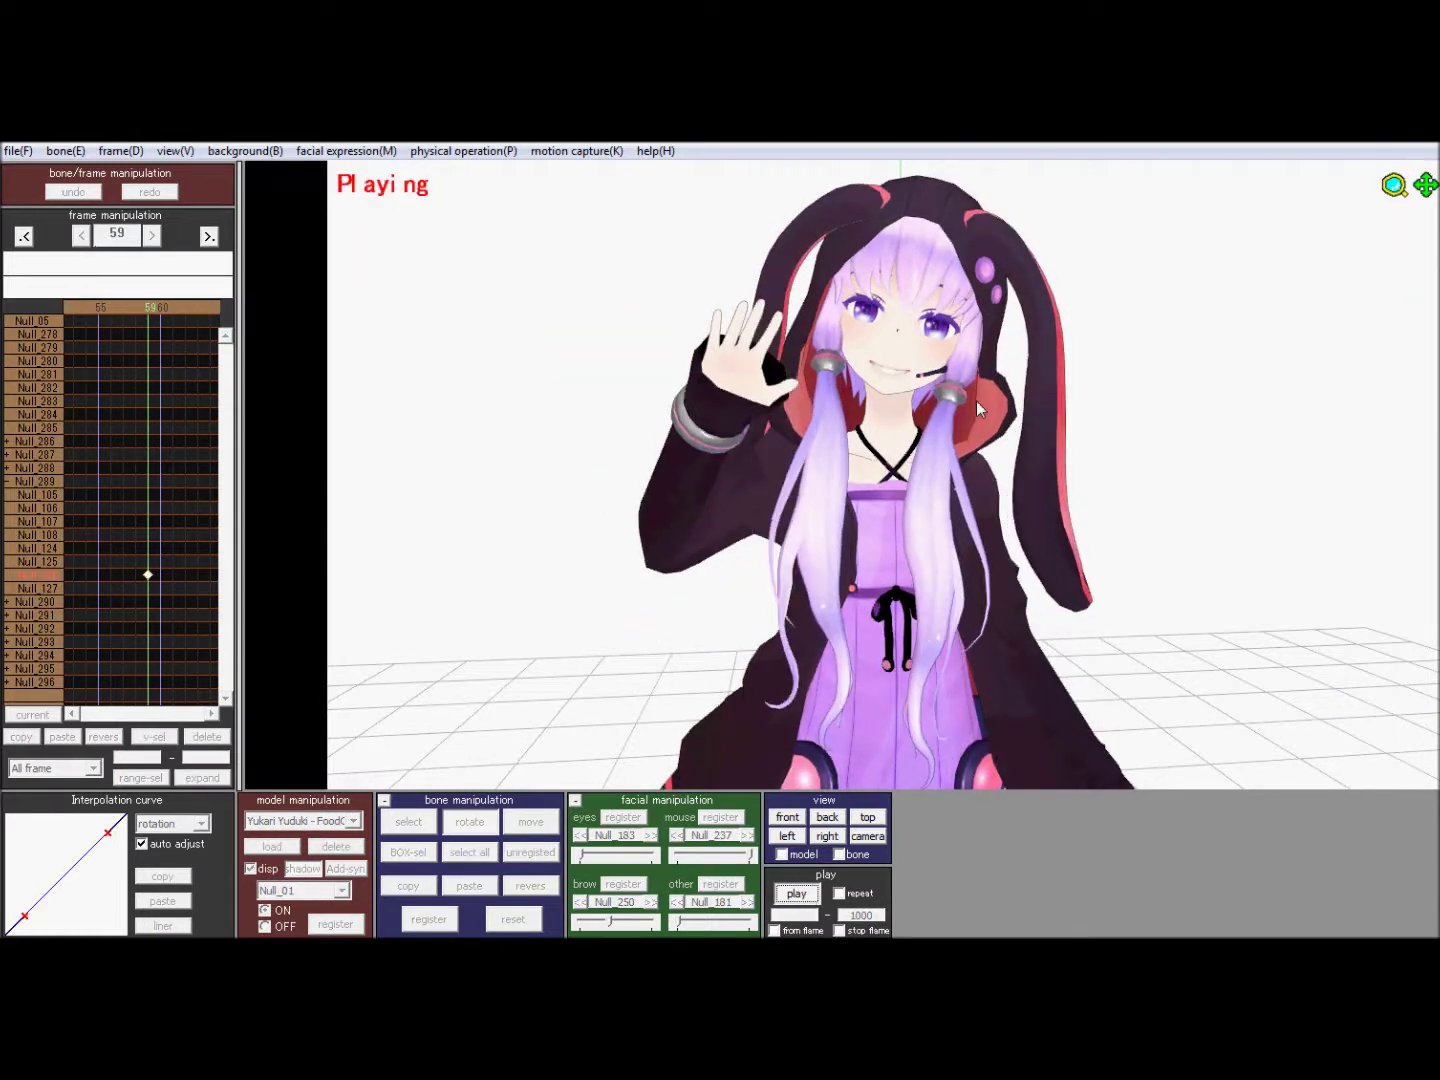
{"action": "left_click", "coordinate": [796, 895]}
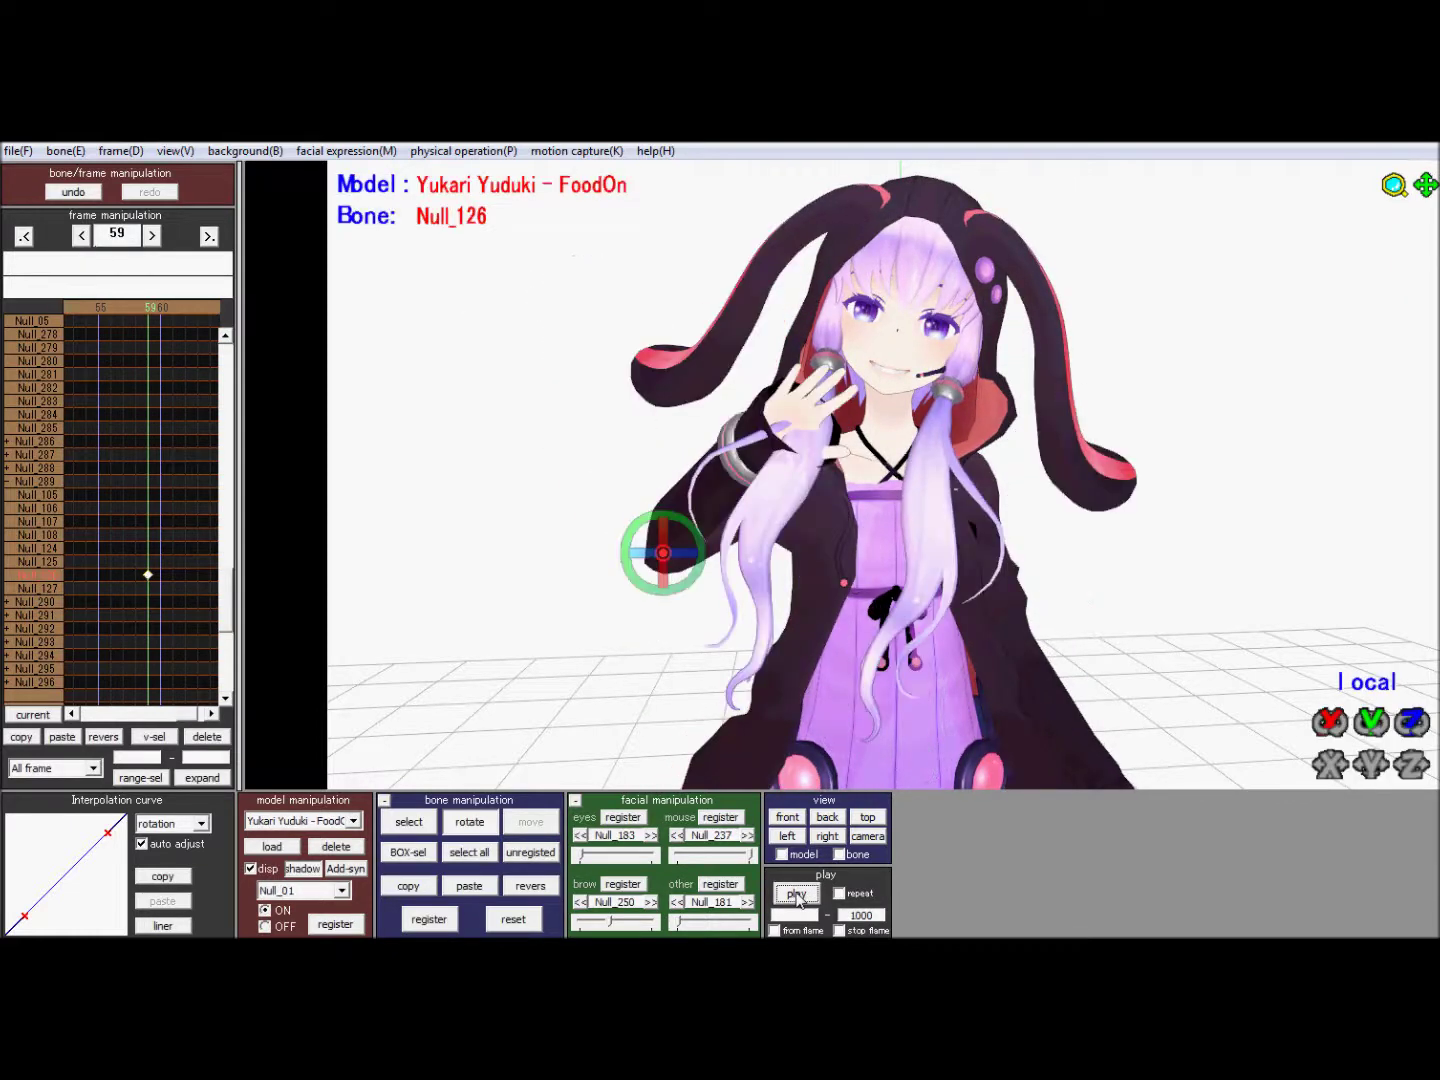
{"action": "left_click", "coordinate": [797, 896]}
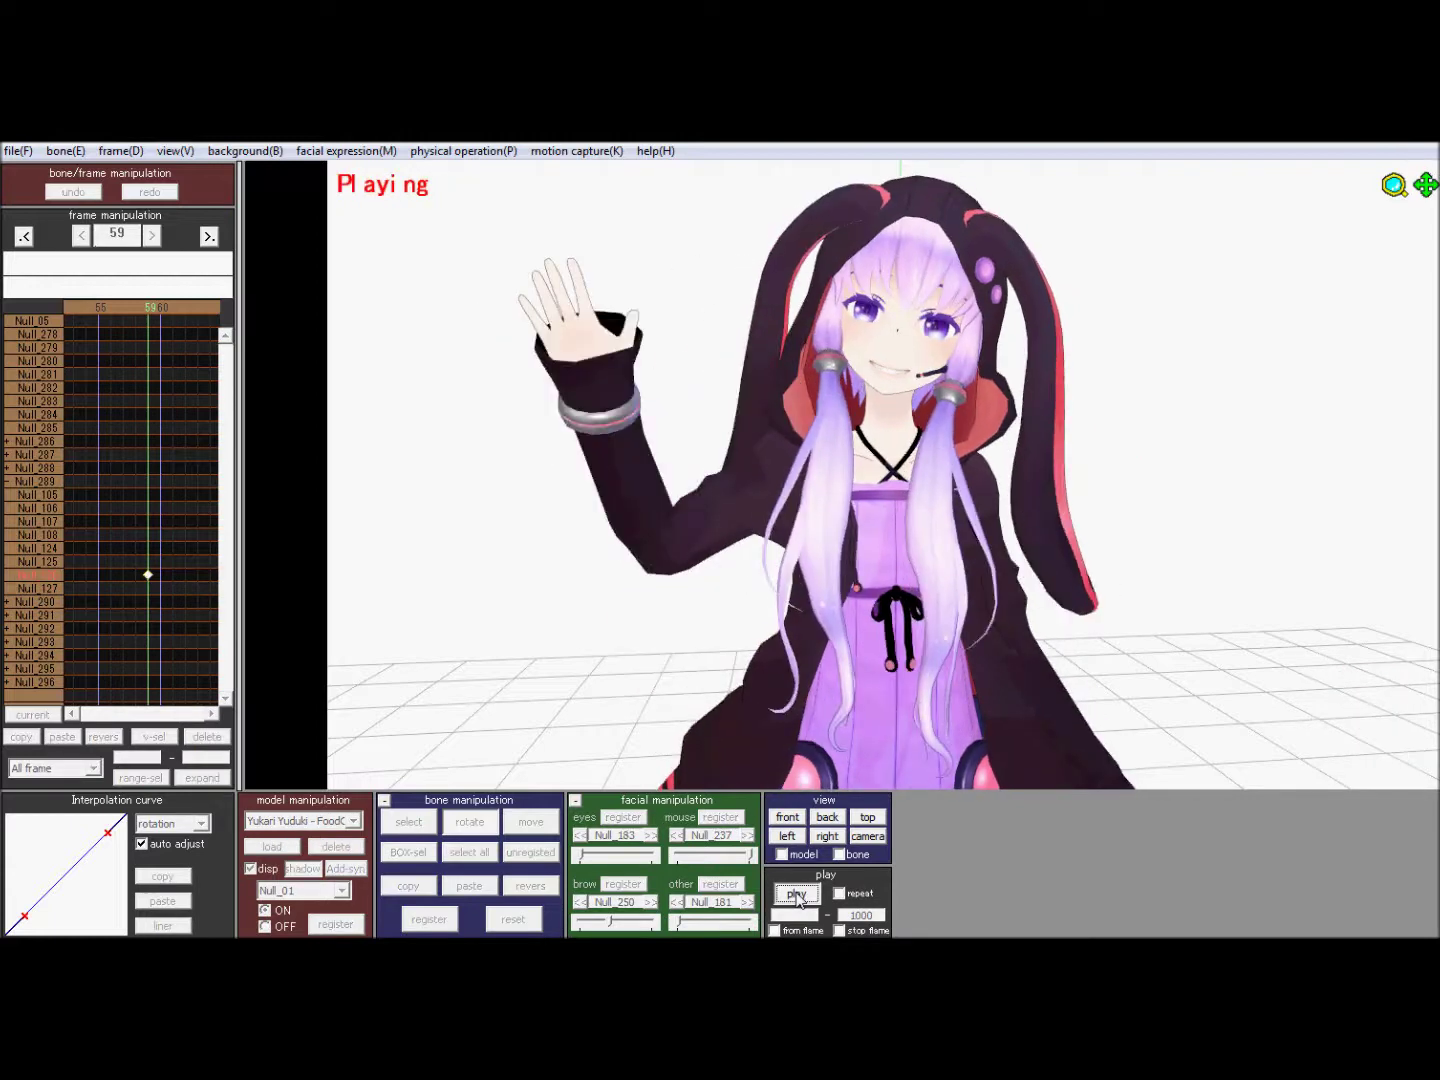
{"action": "left_click", "coordinate": [796, 895]}
{"action": "left_click", "coordinate": [797, 895]}
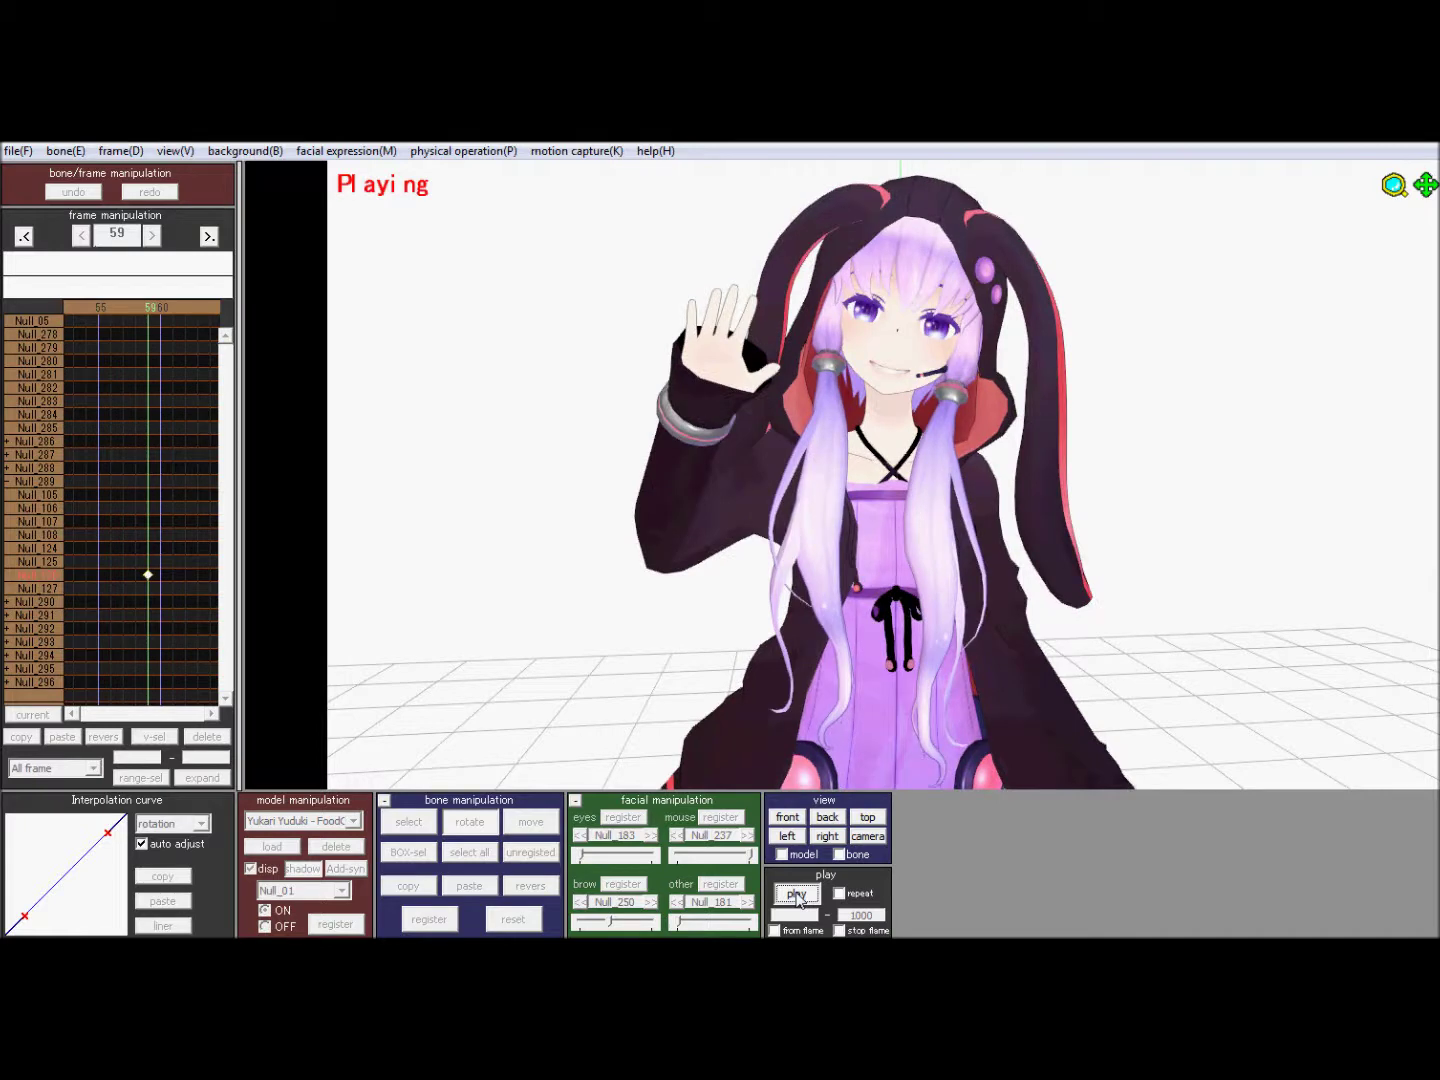
{"action": "left_click", "coordinate": [796, 895]}
{"action": "left_click", "coordinate": [410, 822]}
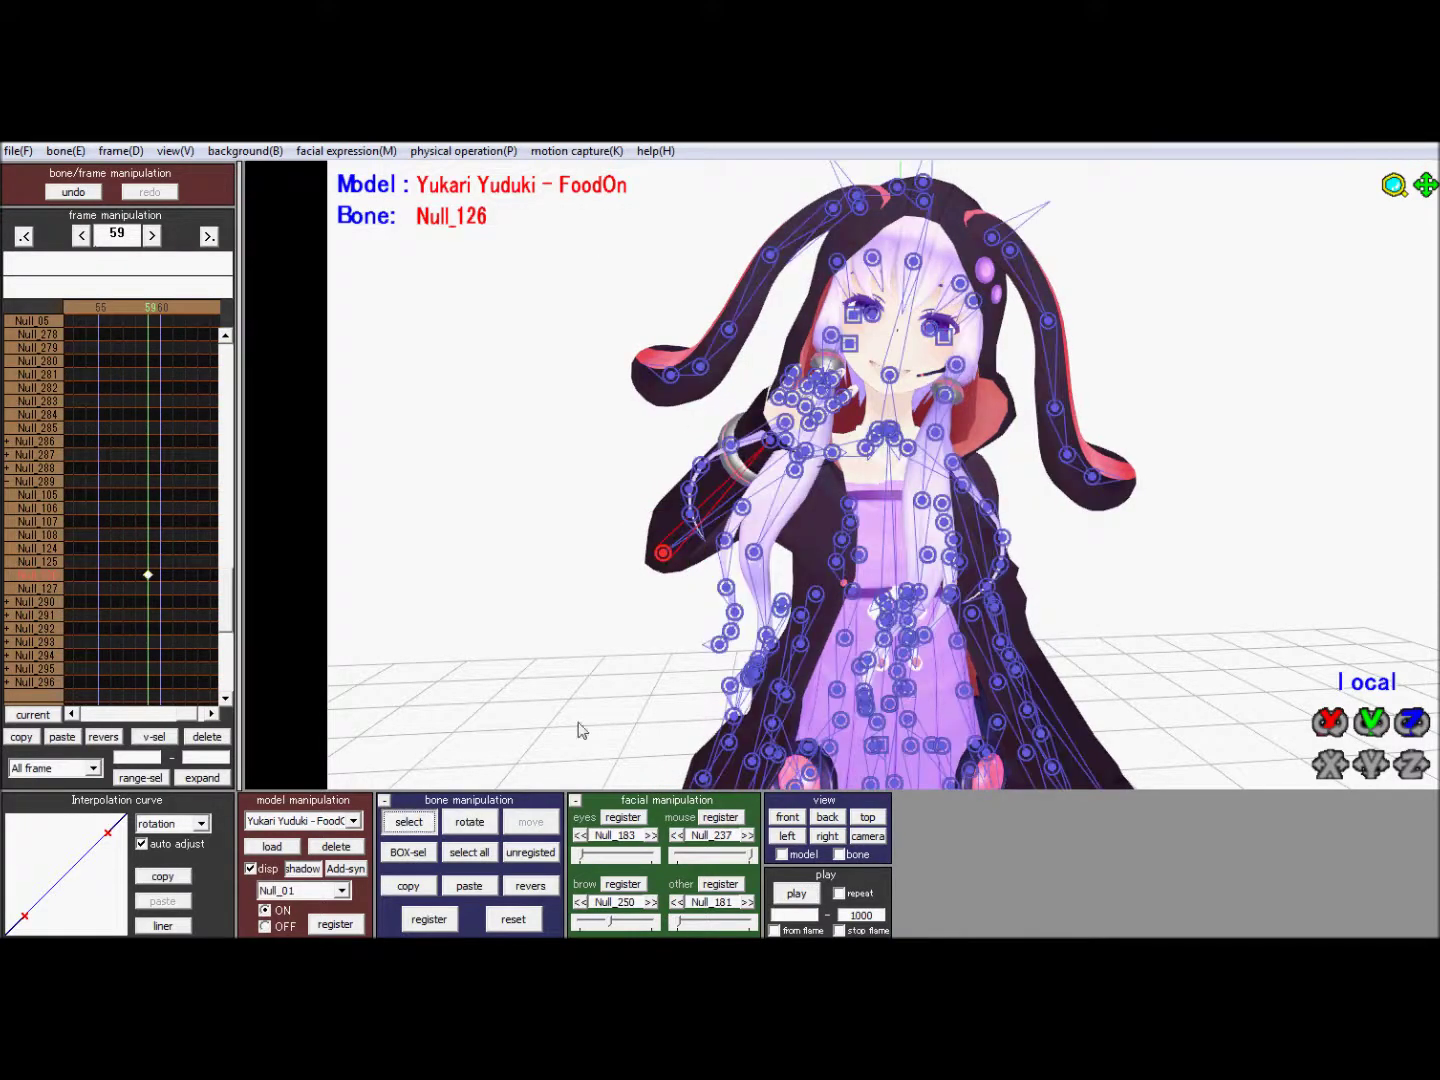
{"action": "scroll", "coordinate": [851, 661], "scroll_direction": "down", "scroll_amount": 1}
{"action": "scroll", "coordinate": [851, 661], "scroll_direction": "up", "scroll_amount": 3}
{"action": "scroll", "coordinate": [849, 662], "scroll_direction": "down", "scroll_amount": 2}
{"action": "scroll", "coordinate": [605, 658], "scroll_direction": "down", "scroll_amount": 3}
{"action": "middle_click_drag", "start_coordinate": [877, 587], "coordinate": [705, 544]}
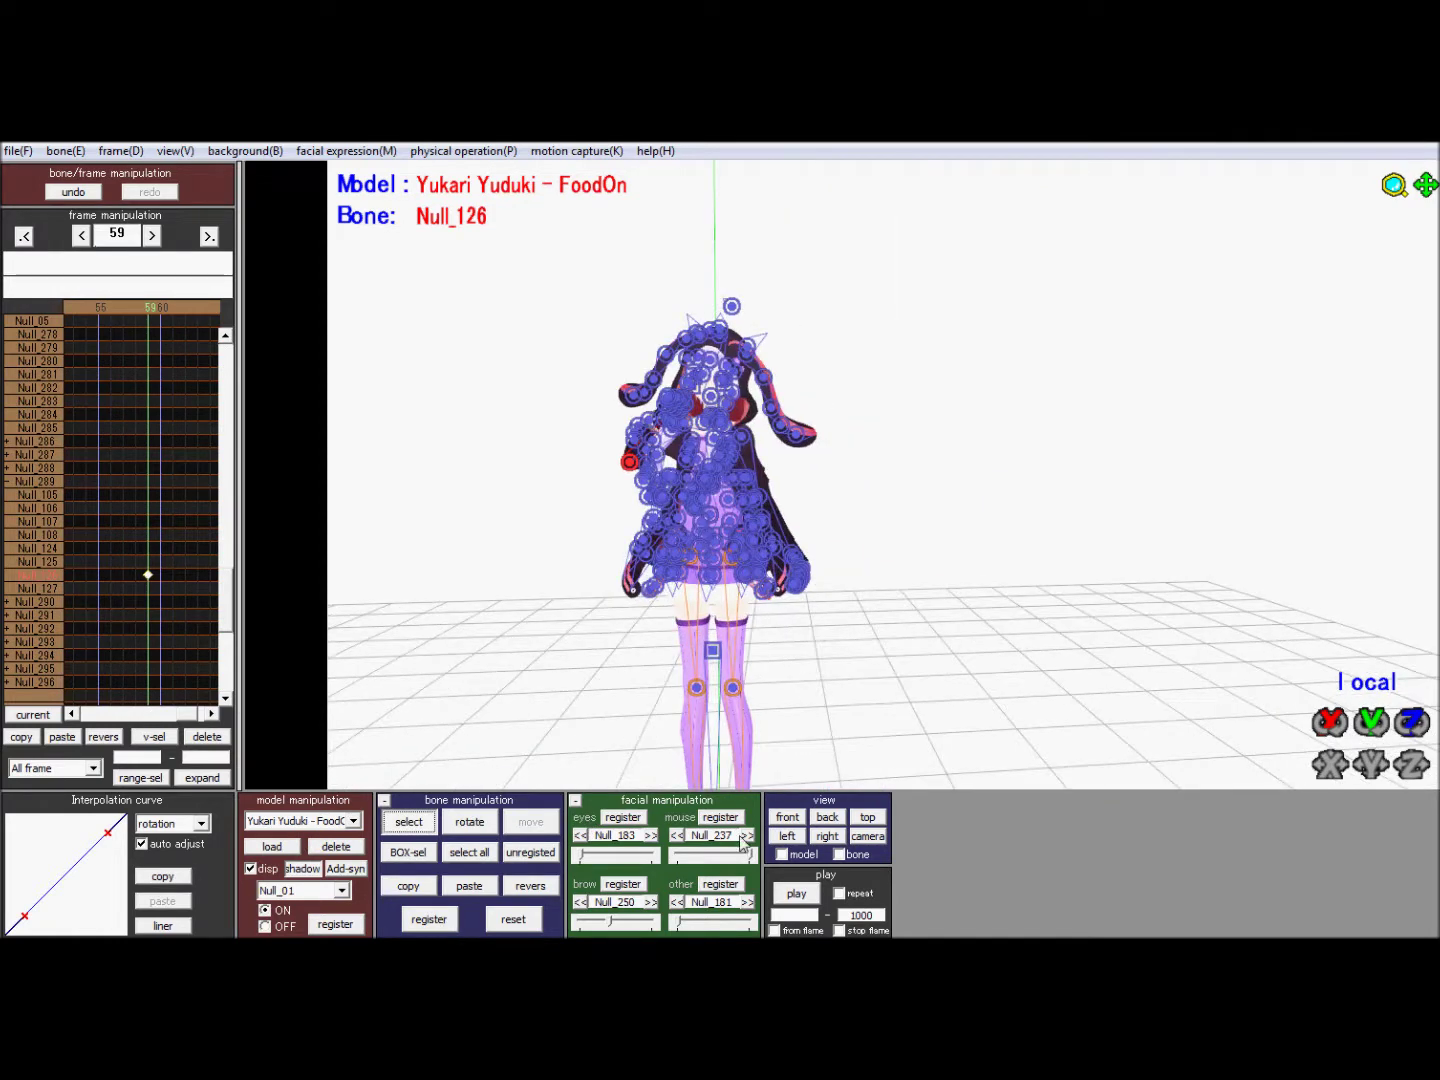
{"action": "left_click", "coordinate": [878, 838]}
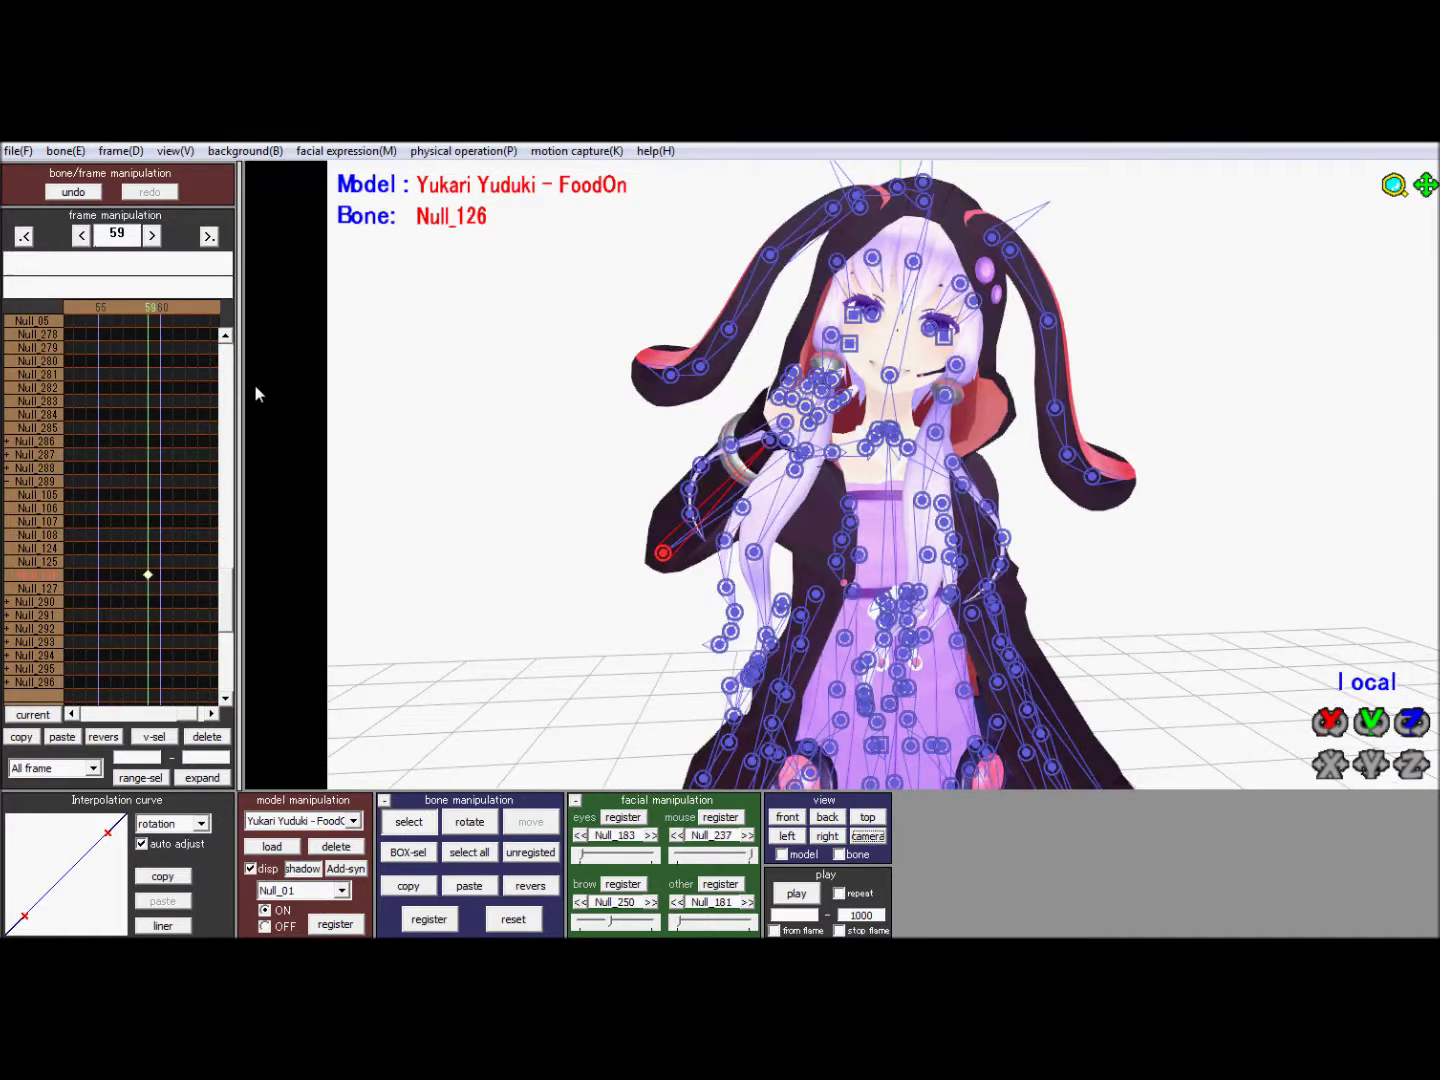
Step: Try a slight change to the elbow bone Null_126's rotation at frame 59
{"action": "left_click", "coordinate": [495, 923]}
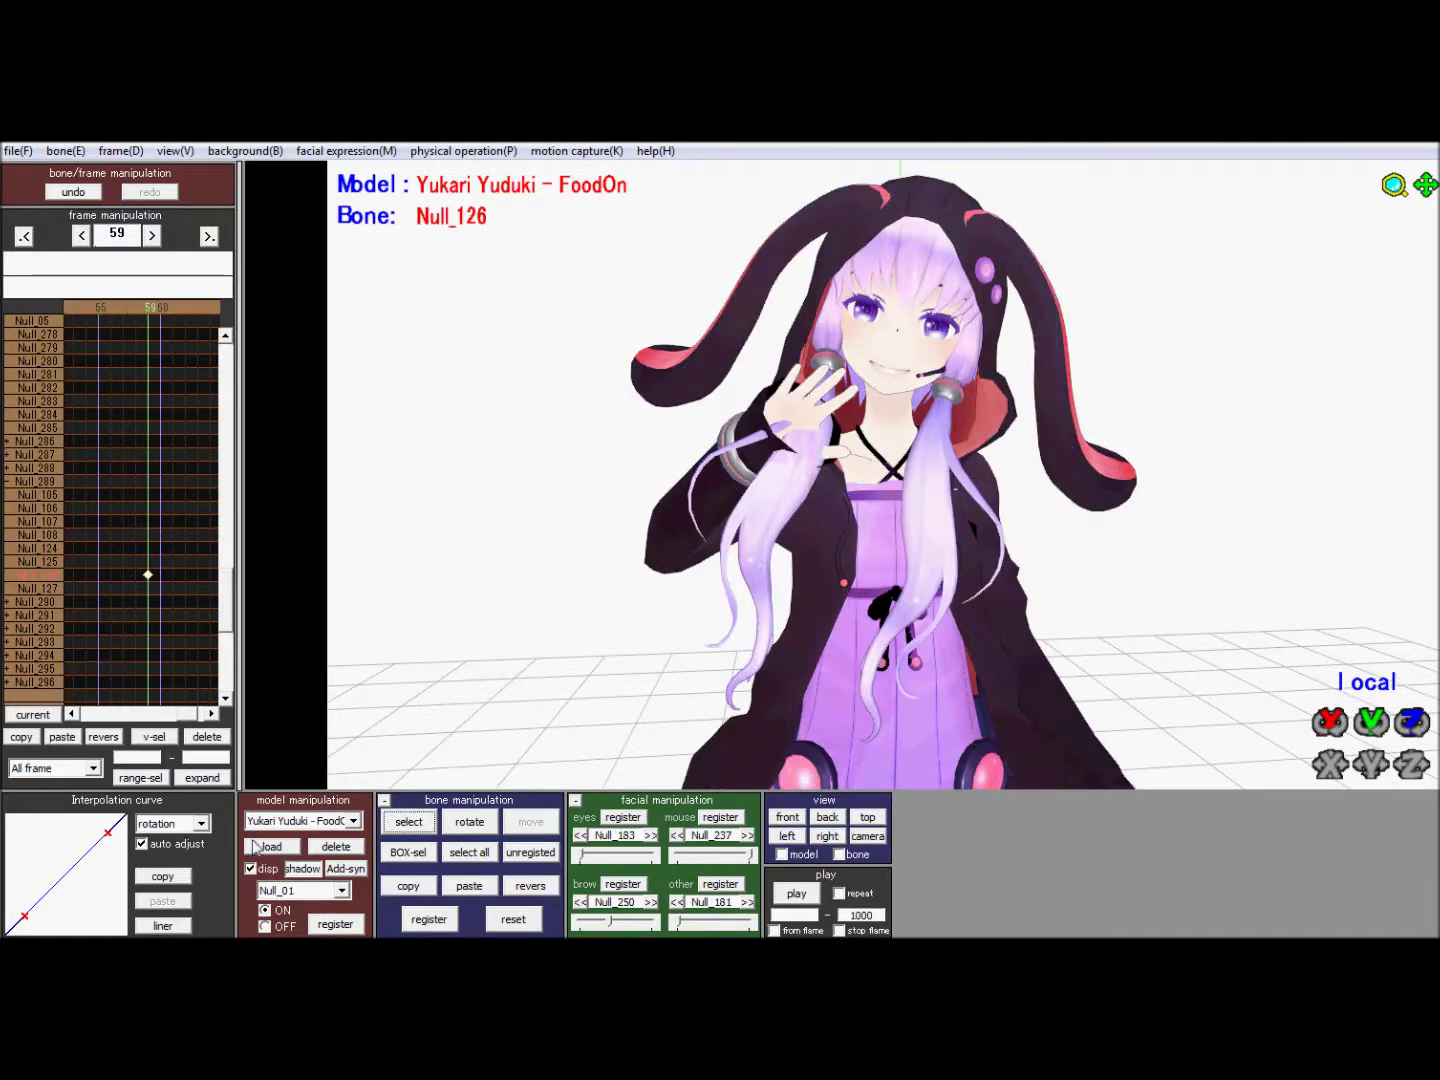
{"action": "left_click", "coordinate": [430, 828]}
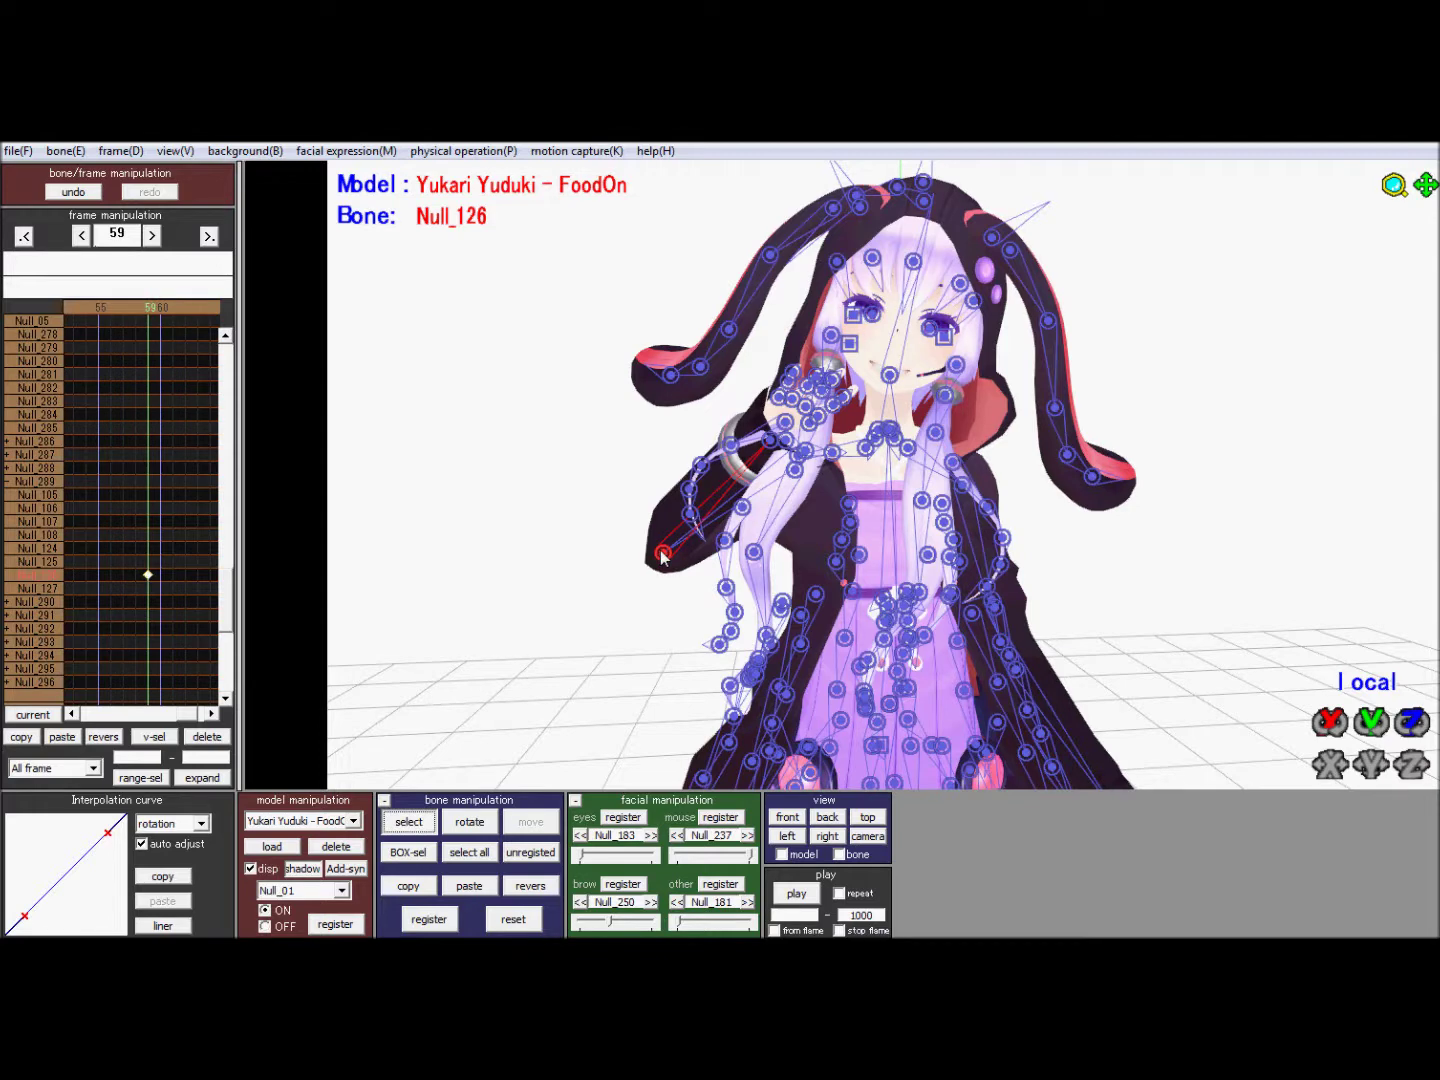
{"action": "left_click", "coordinate": [467, 824]}
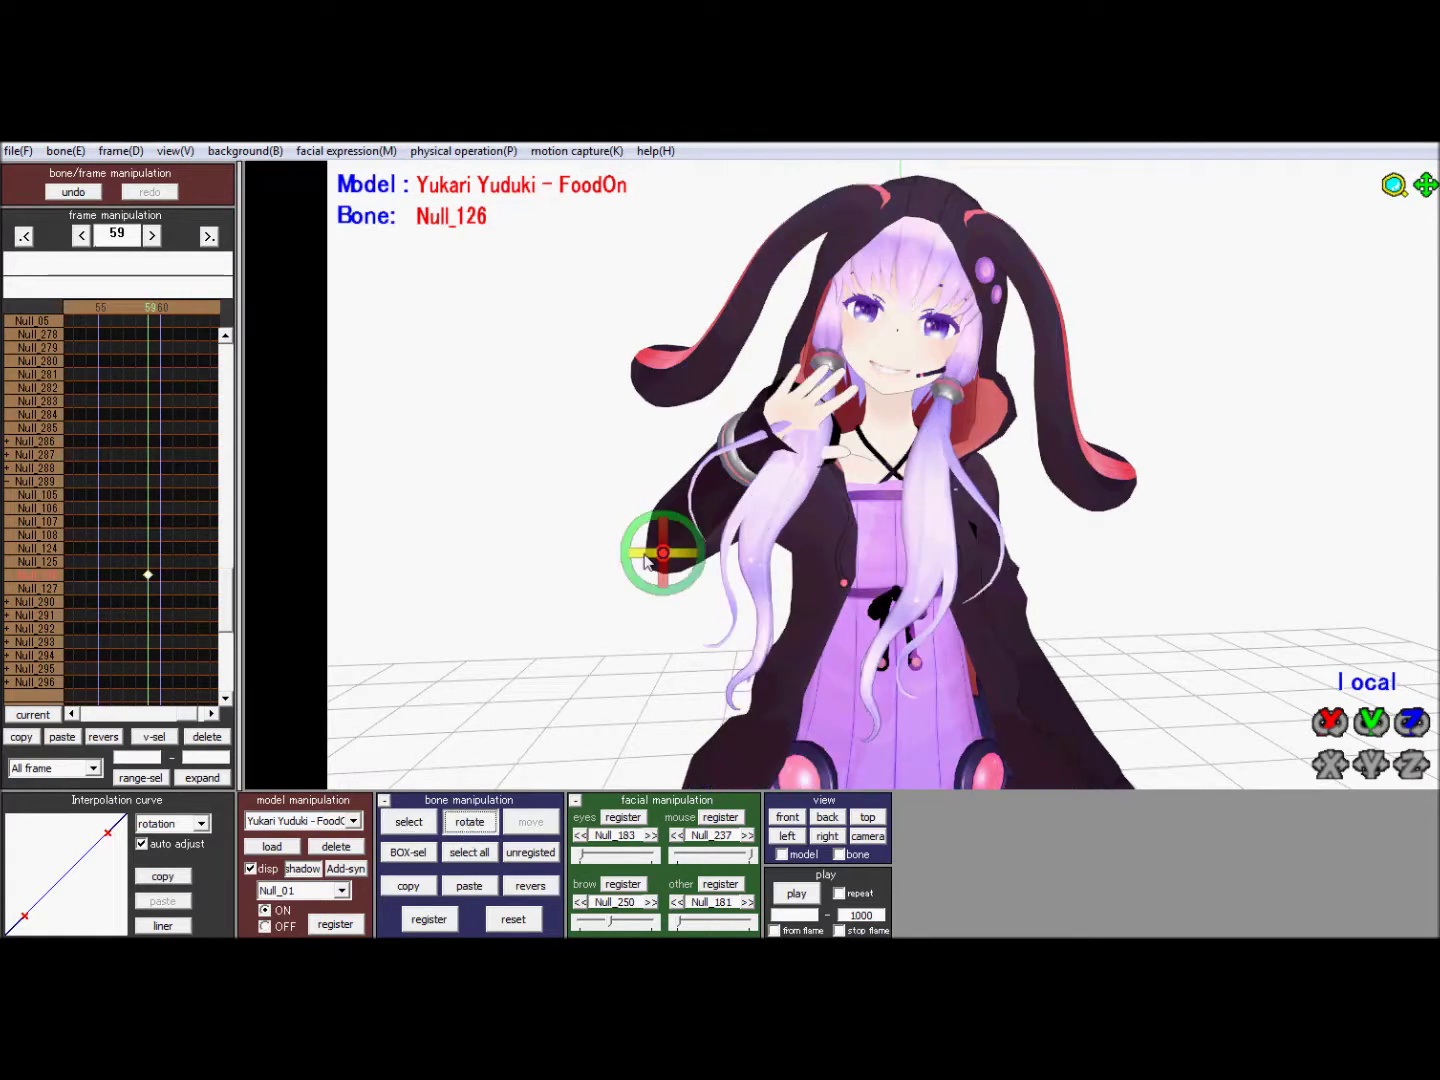
{"action": "left_click_drag", "start_coordinate": [666, 534], "coordinate": [657, 514]}
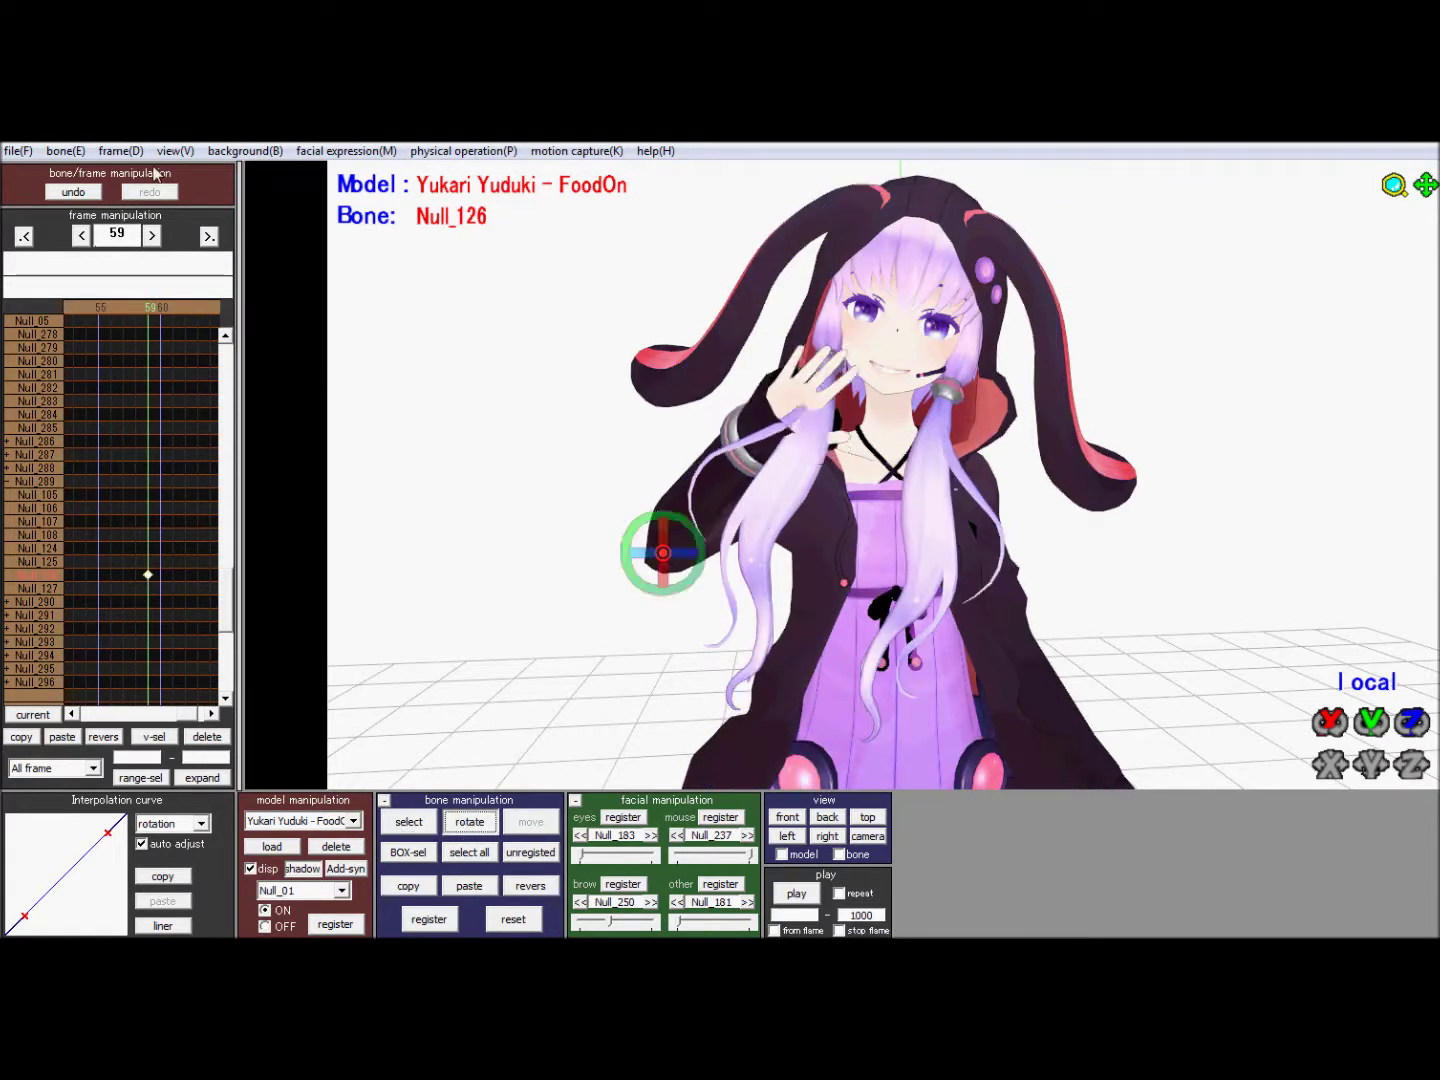
Step: Scrub back through the timeline to frame 15 and forward to frame 21 to examine the arm's pose between wave keyframes
{"action": "left_click", "coordinate": [123, 306]}
{"action": "left_click", "coordinate": [122, 306]}
{"action": "left_click", "coordinate": [115, 306]}
{"action": "left_click", "coordinate": [114, 306]}
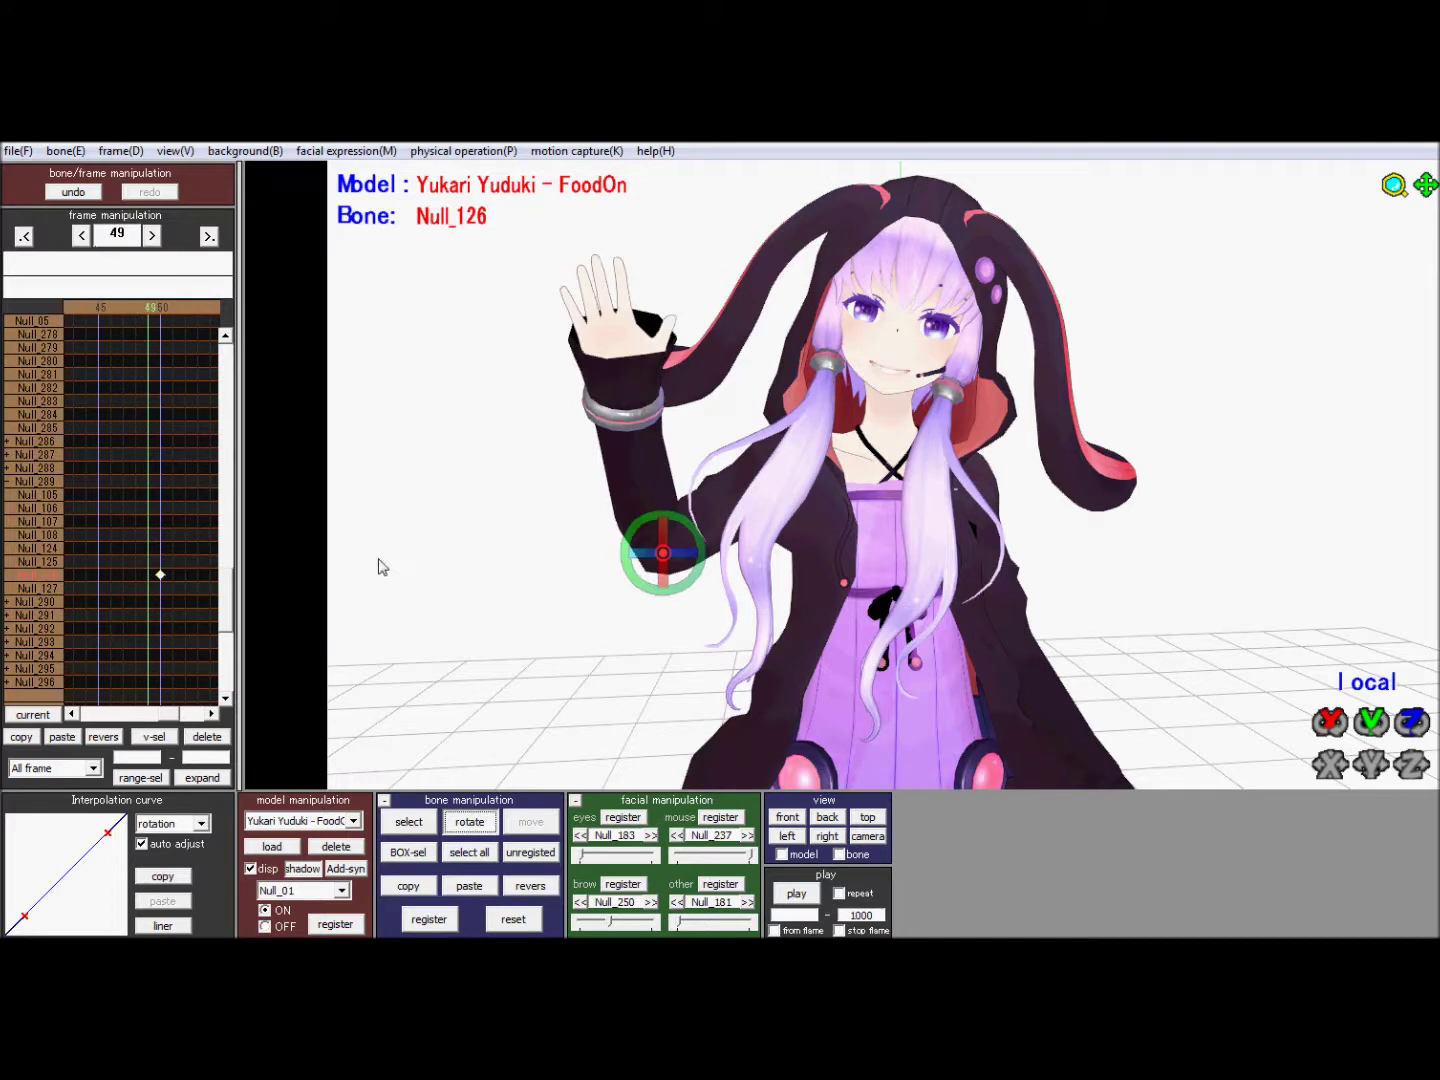
{"action": "left_click", "coordinate": [426, 823]}
{"action": "left_click", "coordinate": [123, 302]}
{"action": "left_click", "coordinate": [122, 303]}
{"action": "left_click", "coordinate": [122, 302]}
{"action": "left_click", "coordinate": [122, 303]}
{"action": "left_click", "coordinate": [122, 303]}
{"action": "left_click", "coordinate": [122, 303]}
{"action": "left_click", "coordinate": [122, 302]}
{"action": "left_click", "coordinate": [122, 302]}
{"action": "left_click", "coordinate": [106, 305]}
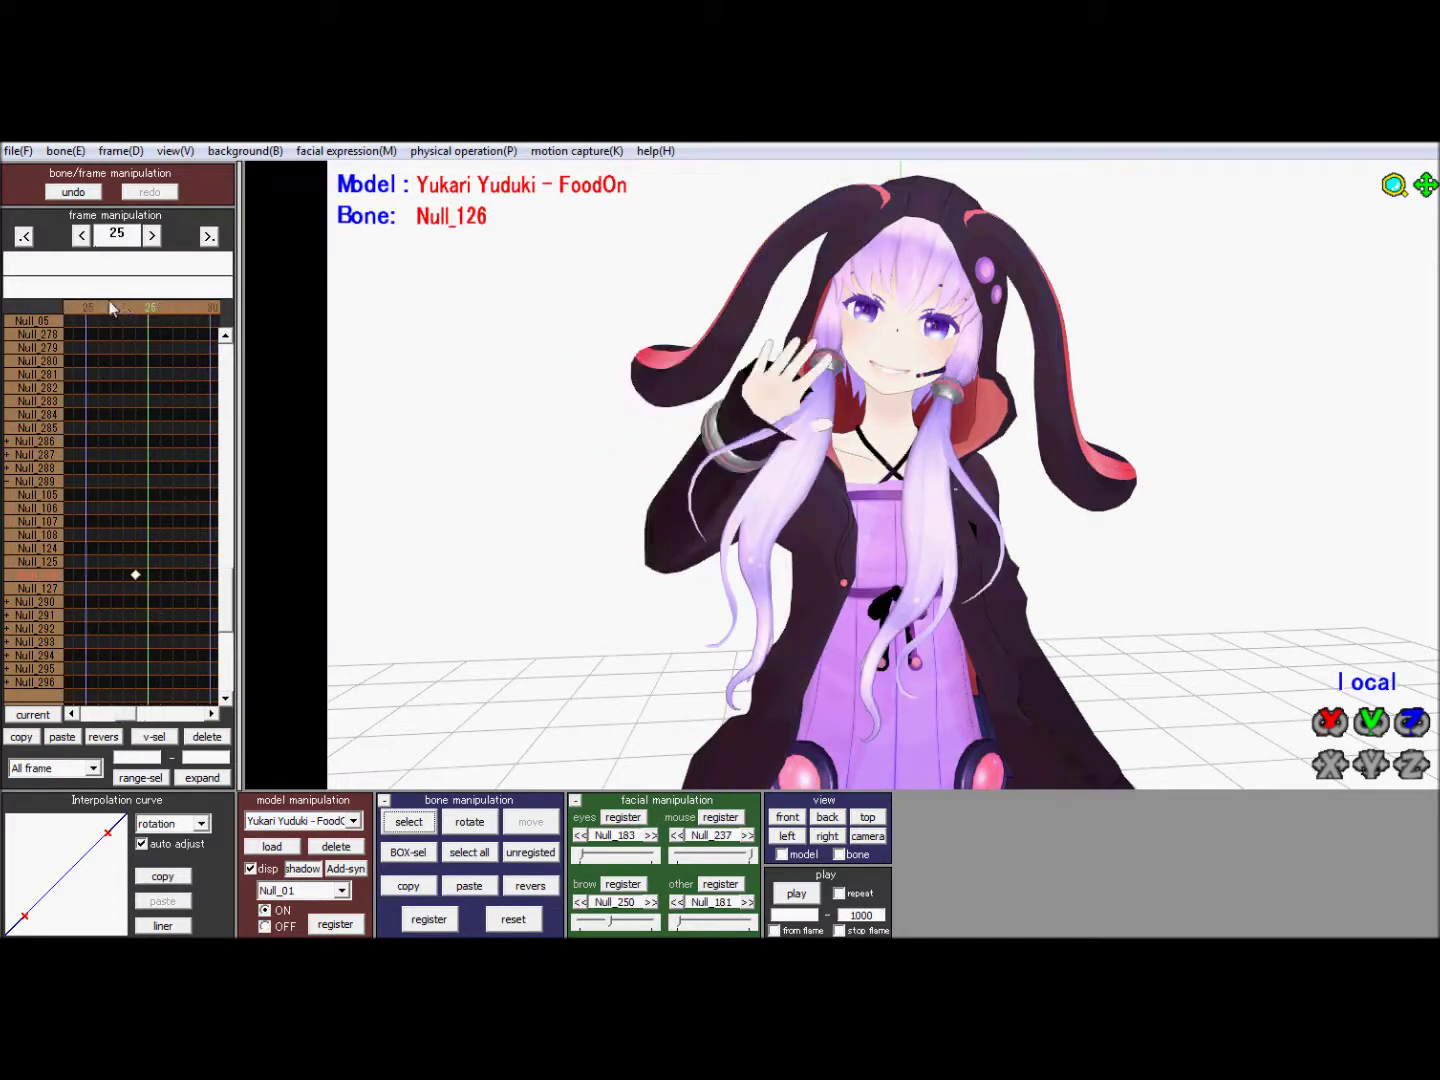
{"action": "left_click", "coordinate": [88, 308]}
{"action": "left_click", "coordinate": [193, 310]}
{"action": "left_click", "coordinate": [189, 308]}
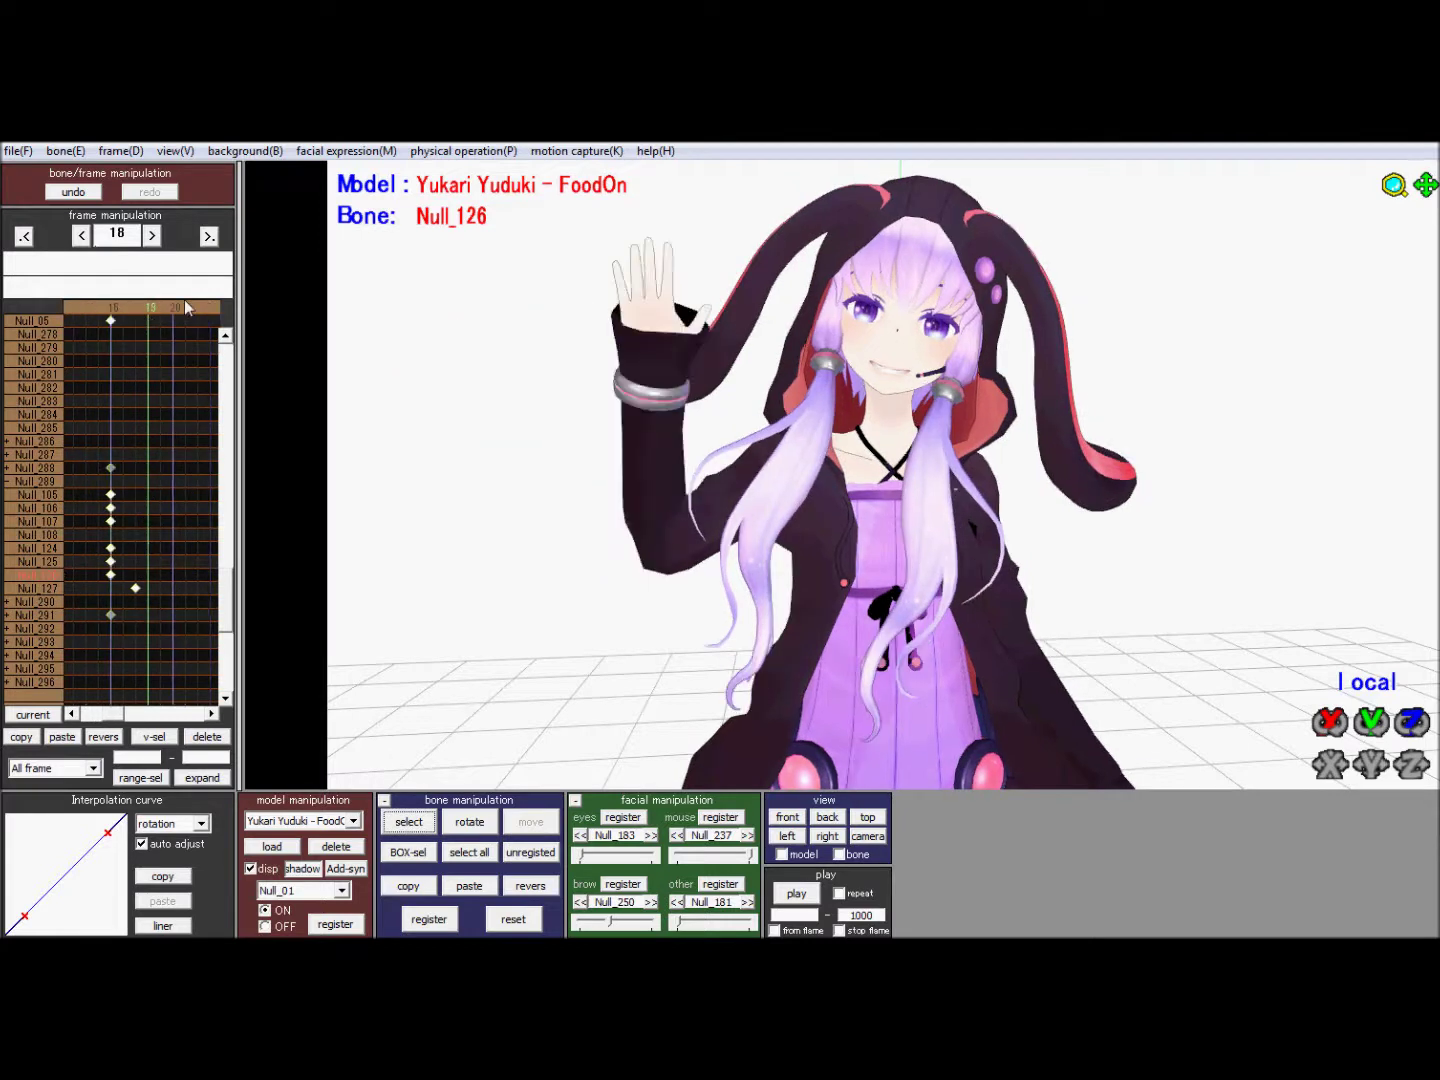
{"action": "left_click", "coordinate": [187, 309]}
{"action": "left_click", "coordinate": [186, 308]}
{"action": "left_click", "coordinate": [187, 308]}
{"action": "left_click", "coordinate": [118, 312]}
{"action": "left_click", "coordinate": [122, 312]}
{"action": "left_click", "coordinate": [115, 311]}
{"action": "left_click", "coordinate": [121, 311]}
{"action": "left_click", "coordinate": [140, 311]}
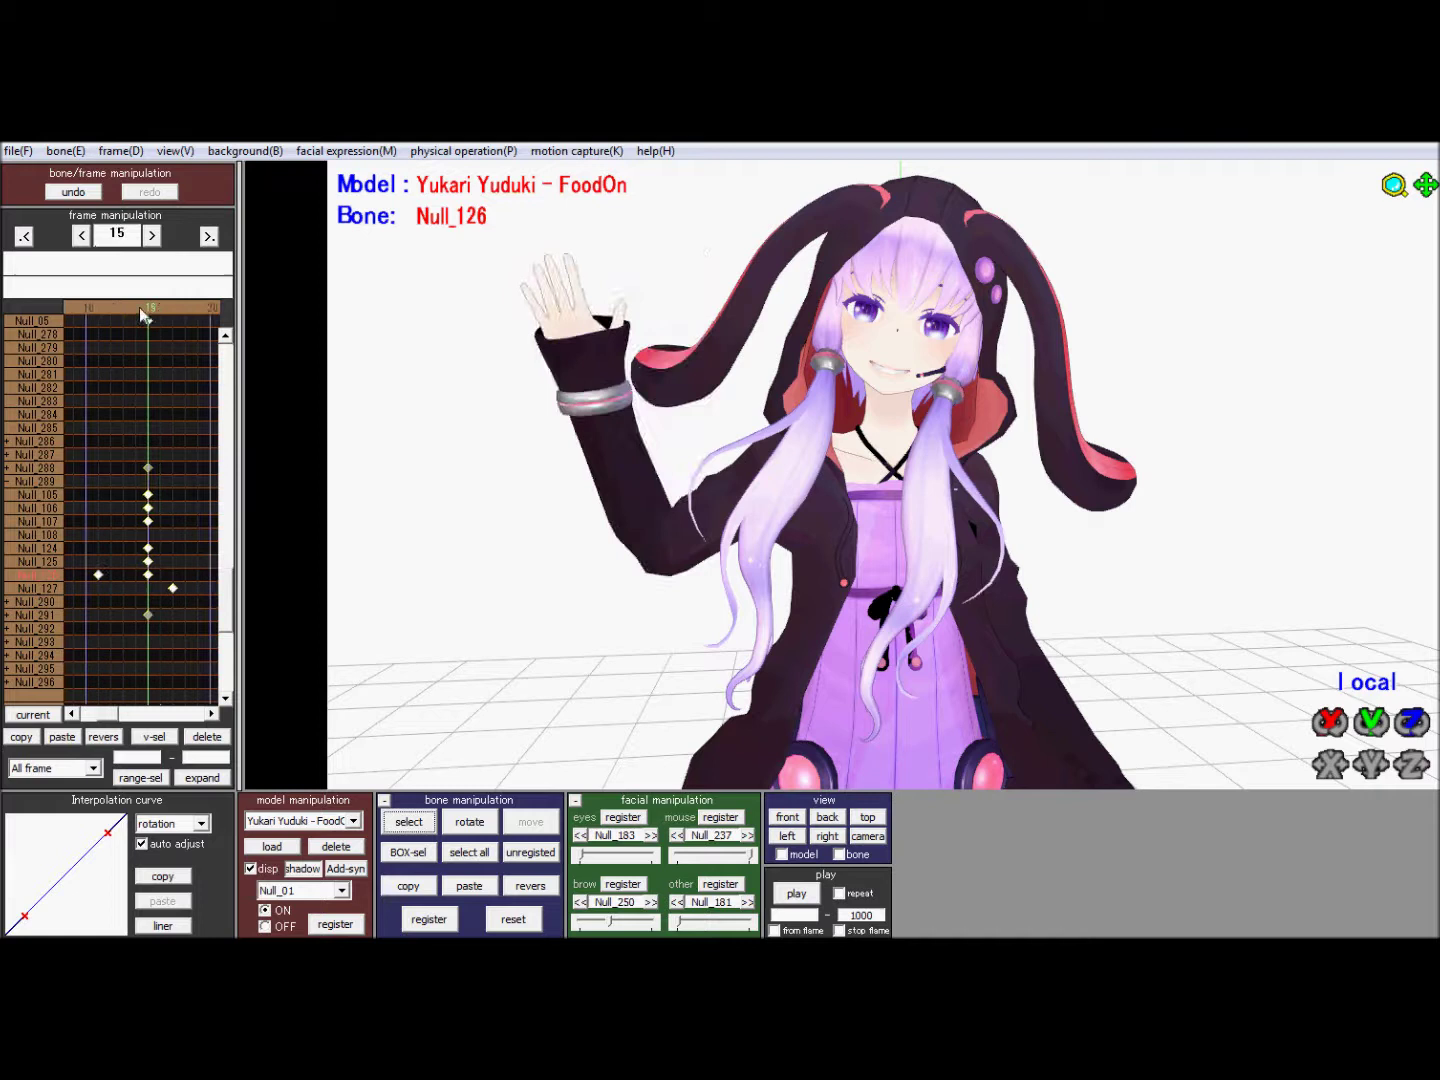
{"action": "left_click", "coordinate": [194, 310]}
{"action": "left_click", "coordinate": [177, 305]}
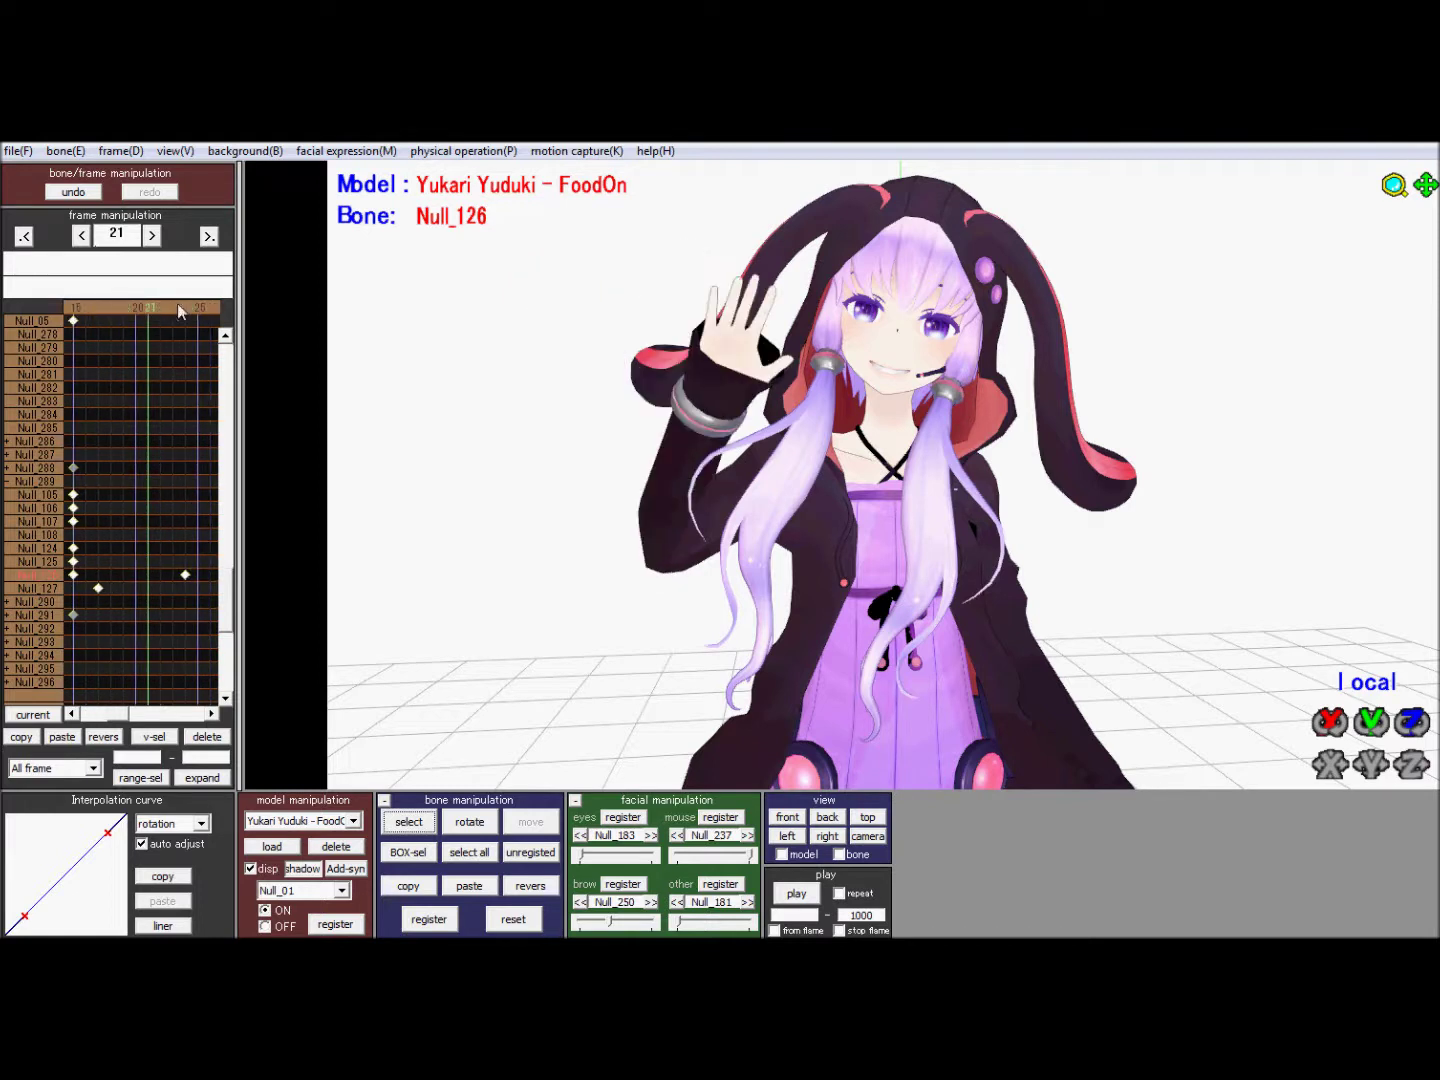
Step: Go to frame 25, rotate the wrist bone Null_127 so the hand tilts inward toward the face, and register the keyframe
{"action": "left_click", "coordinate": [175, 314]}
{"action": "left_click", "coordinate": [174, 312]}
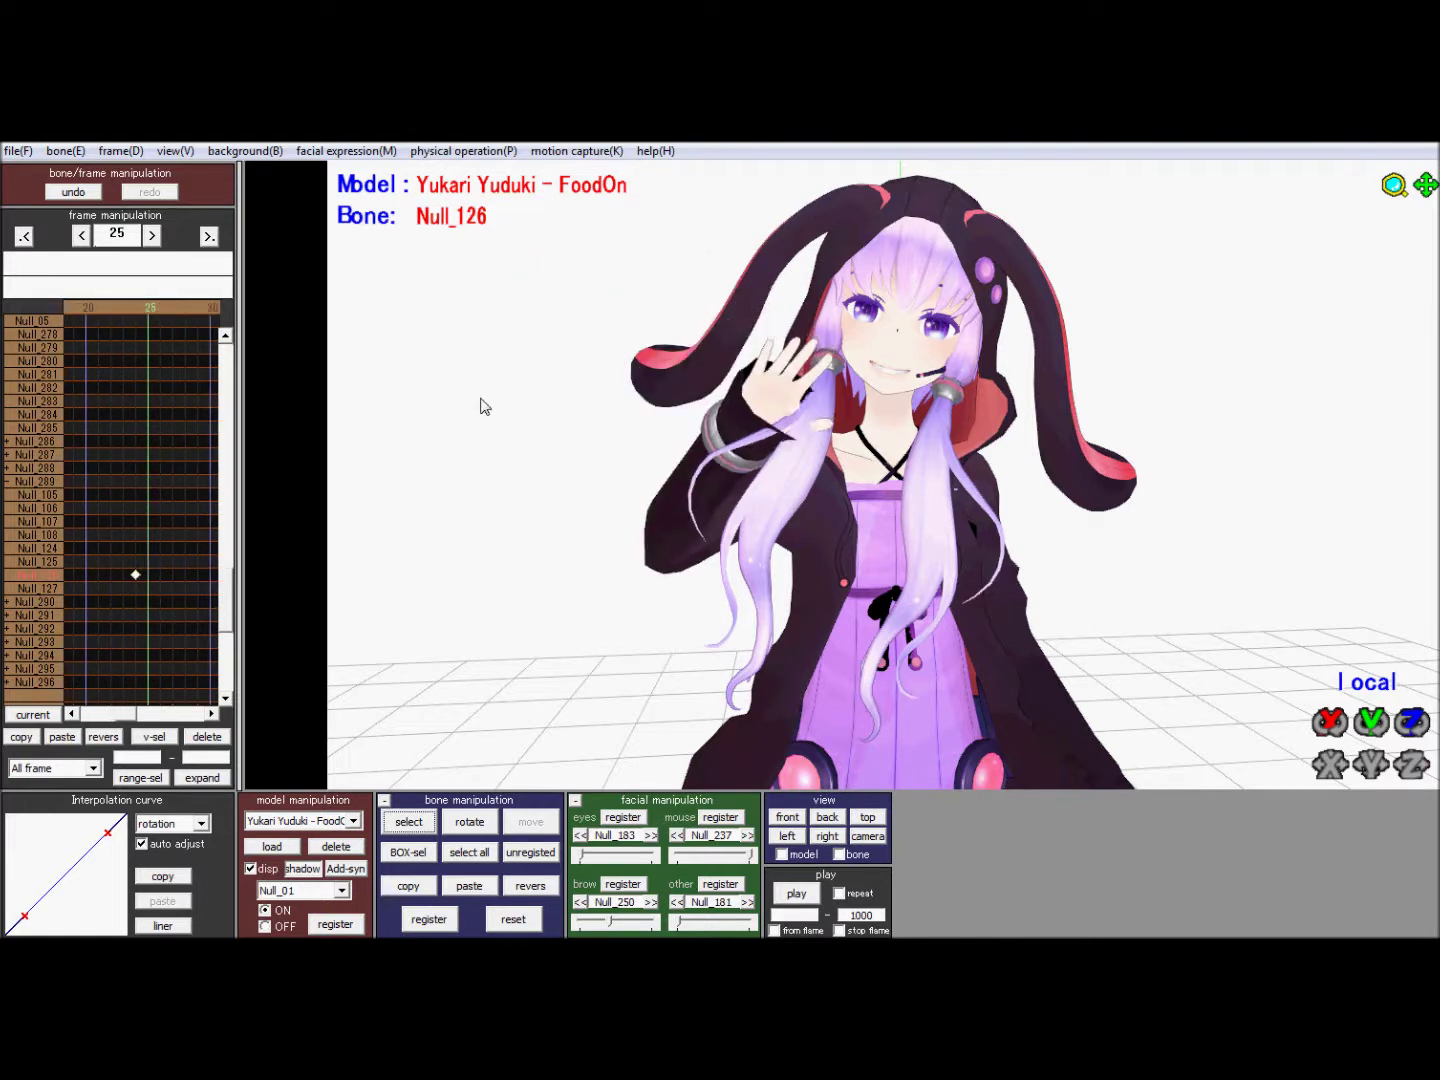
{"action": "left_click", "coordinate": [470, 823]}
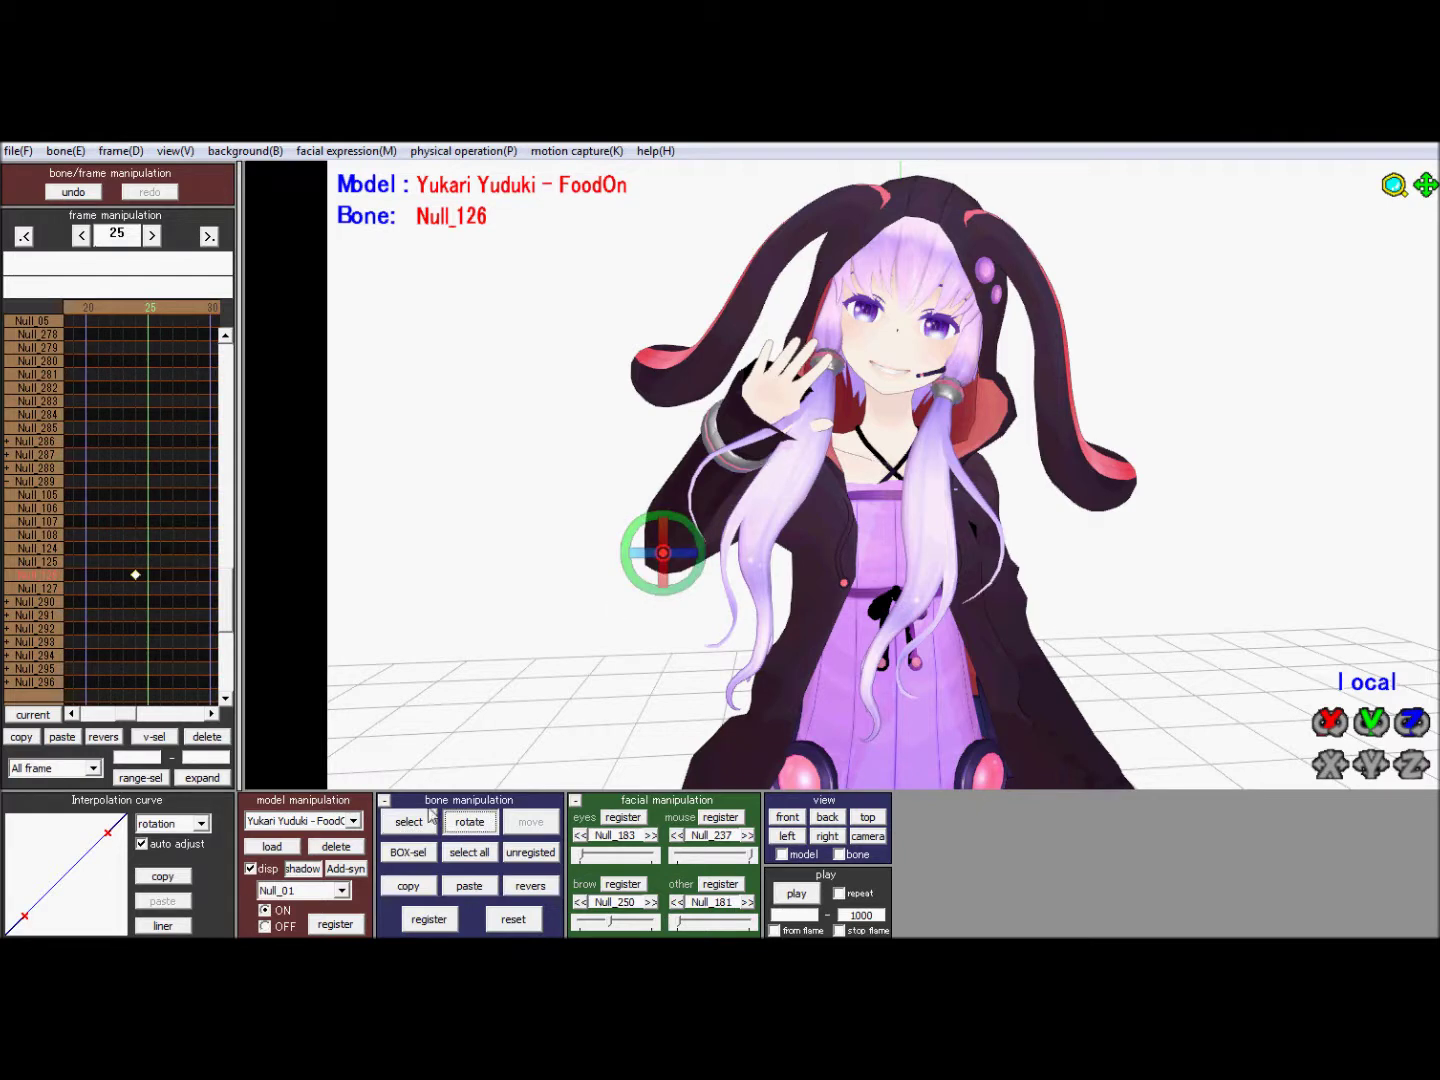
{"action": "left_click", "coordinate": [409, 822]}
{"action": "left_click", "coordinate": [755, 427]}
{"action": "left_click", "coordinate": [470, 823]}
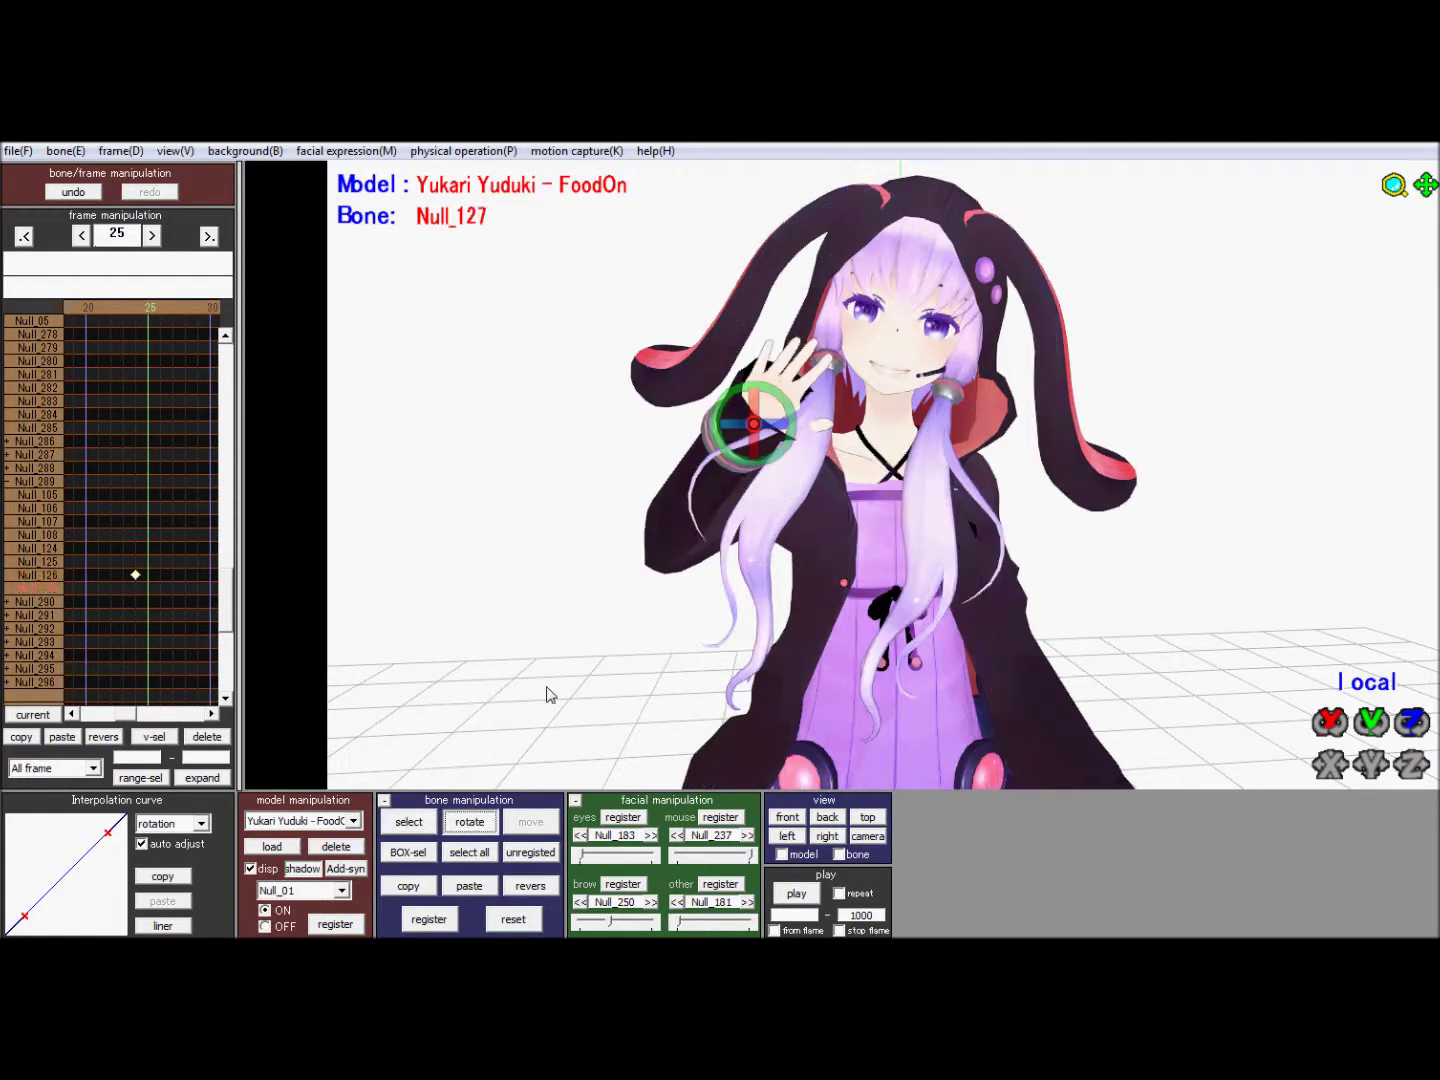
{"action": "left_click_drag", "start_coordinate": [716, 436], "coordinate": [770, 399]}
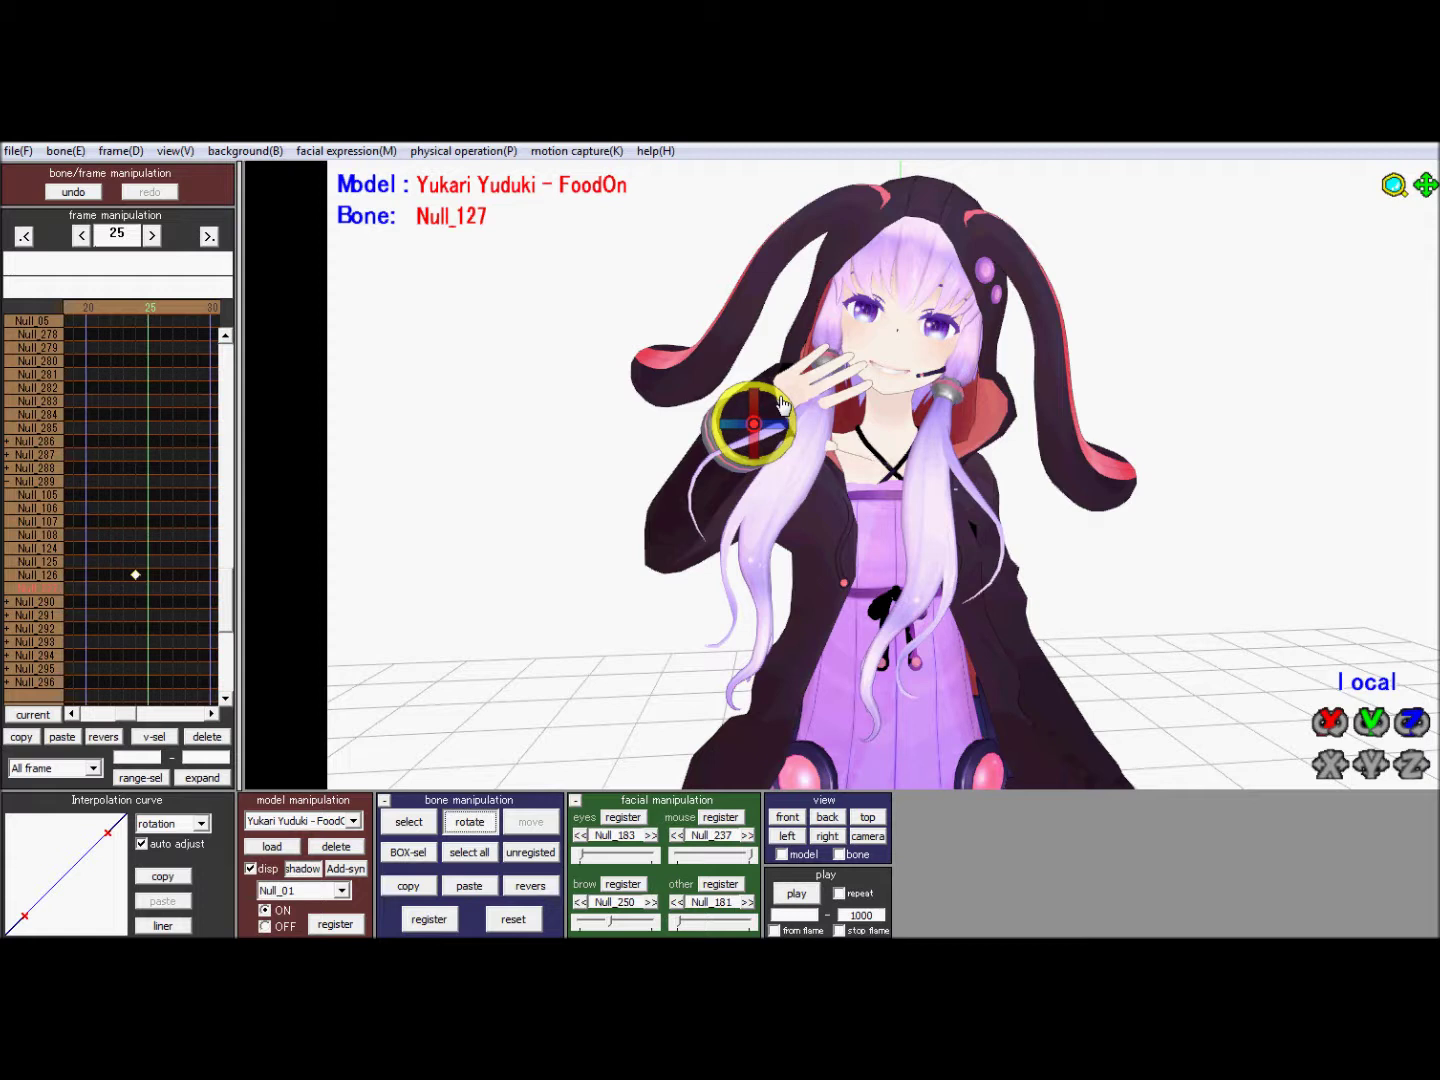
{"action": "mouse_move", "coordinate": [783, 402]}
{"action": "left_mouse_down"}
{"action": "mouse_move", "coordinate": [737, 426]}
{"action": "mouse_move", "coordinate": [793, 430]}
{"action": "mouse_move", "coordinate": [783, 401]}
{"action": "left_mouse_up"}
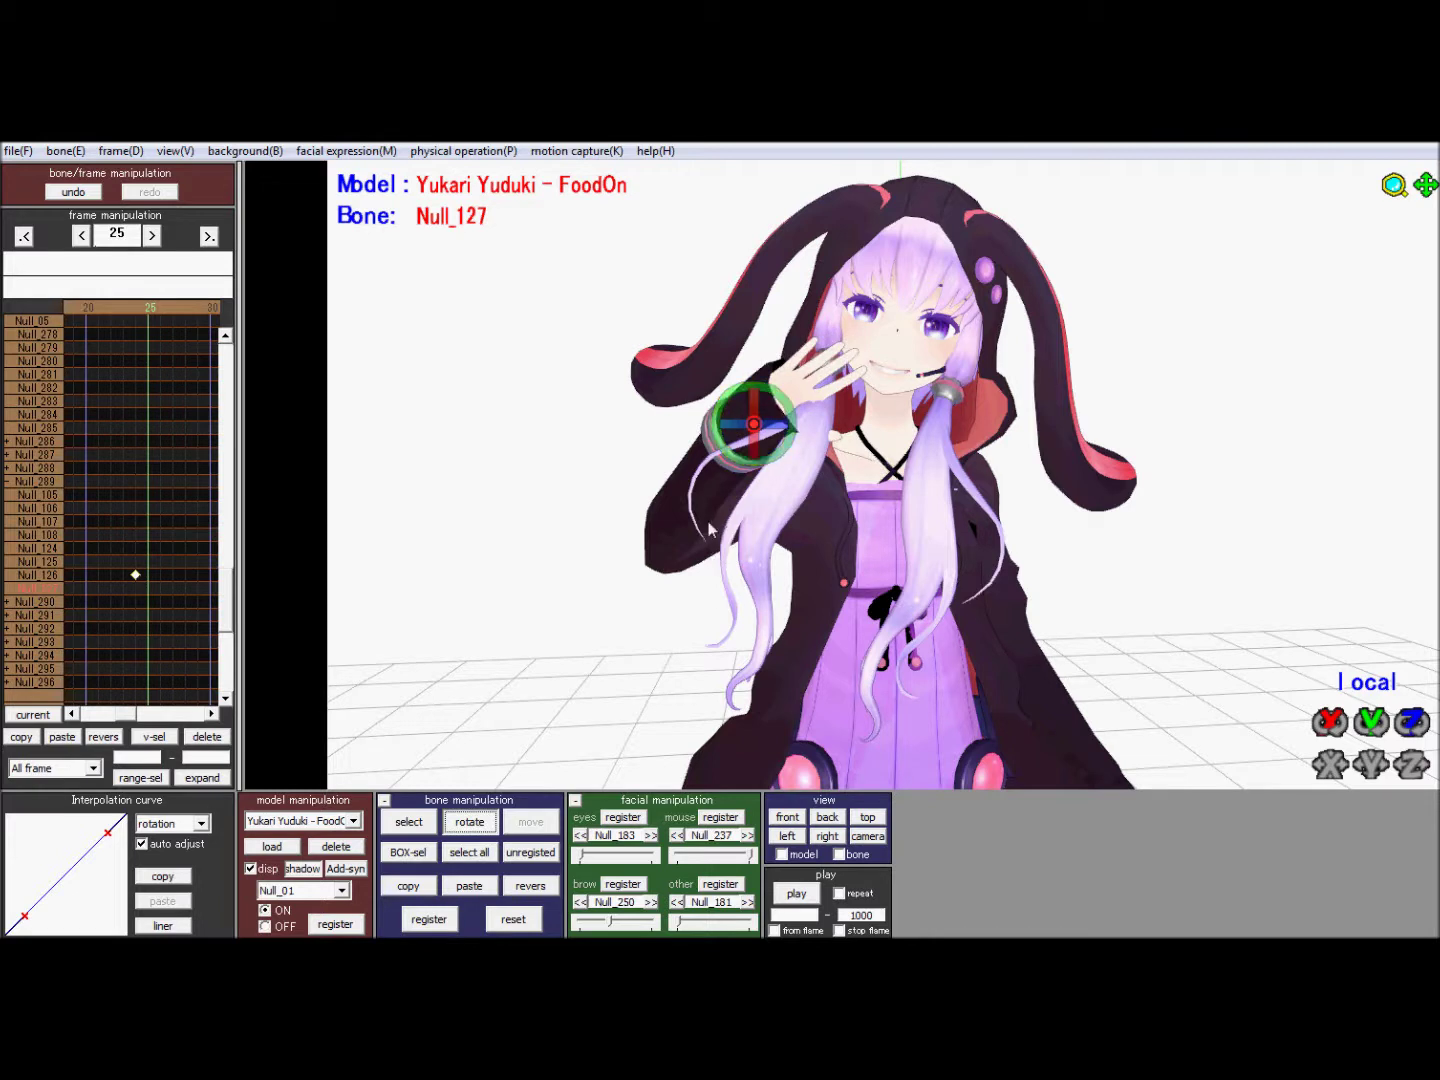
{"action": "left_click", "coordinate": [445, 921]}
Step: Move the wrist bone Null_127's keyframe from frame 25 to frame 24
{"action": "left_click", "coordinate": [23, 737]}
{"action": "left_click", "coordinate": [208, 737]}
{"action": "left_click", "coordinate": [143, 314]}
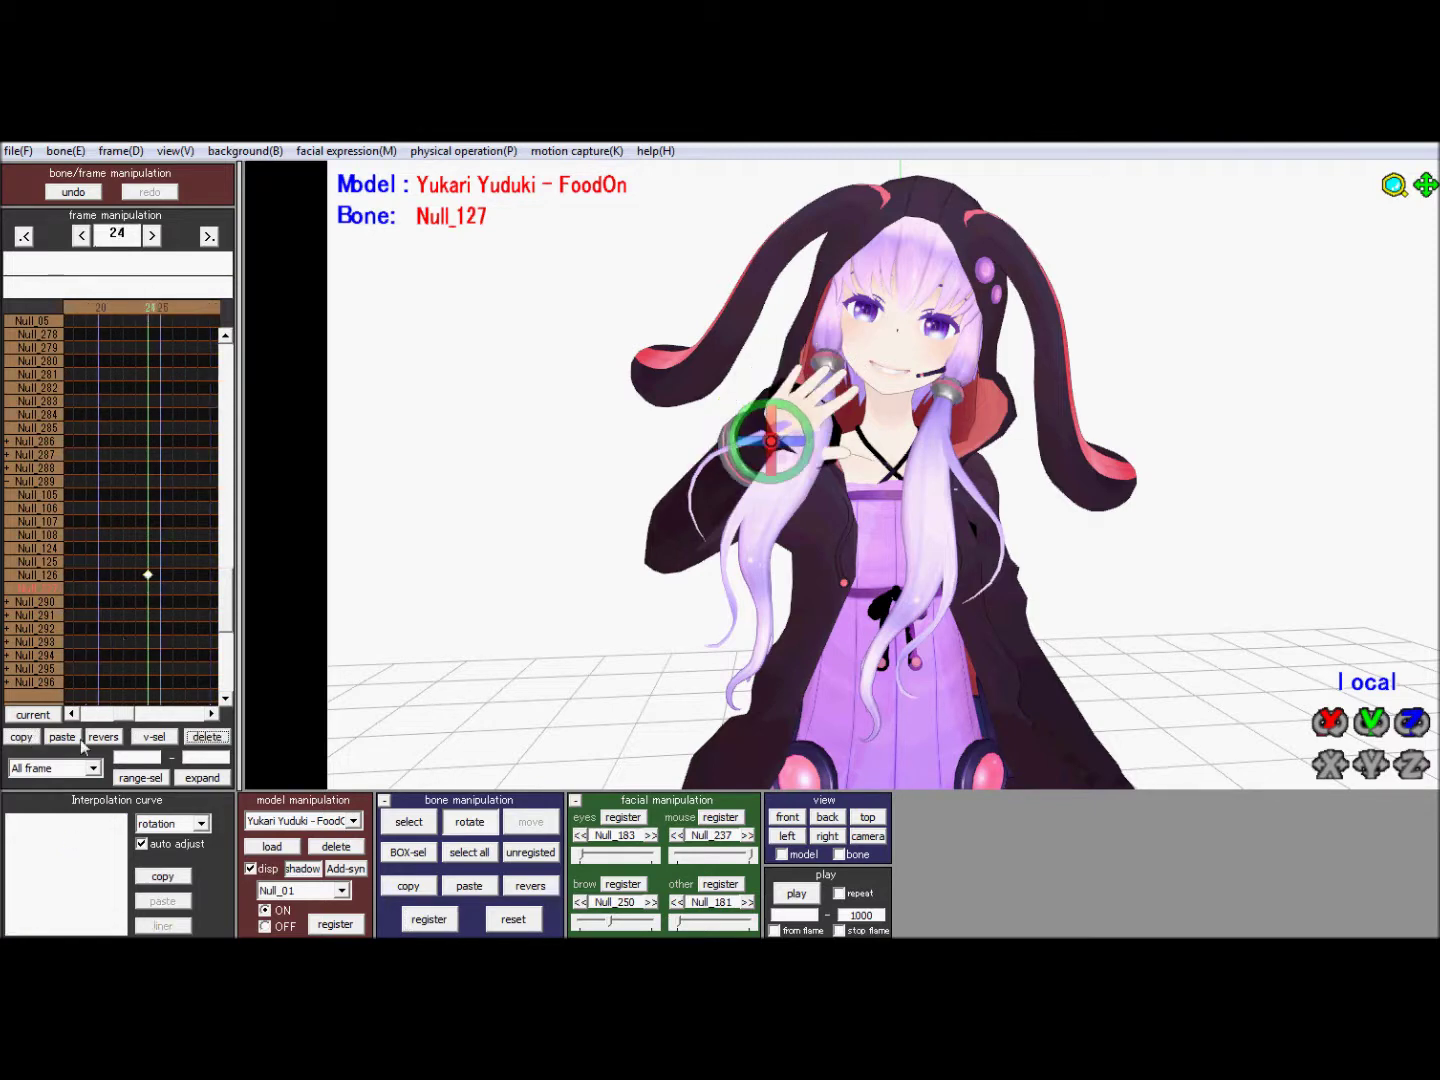
{"action": "left_click", "coordinate": [62, 737]}
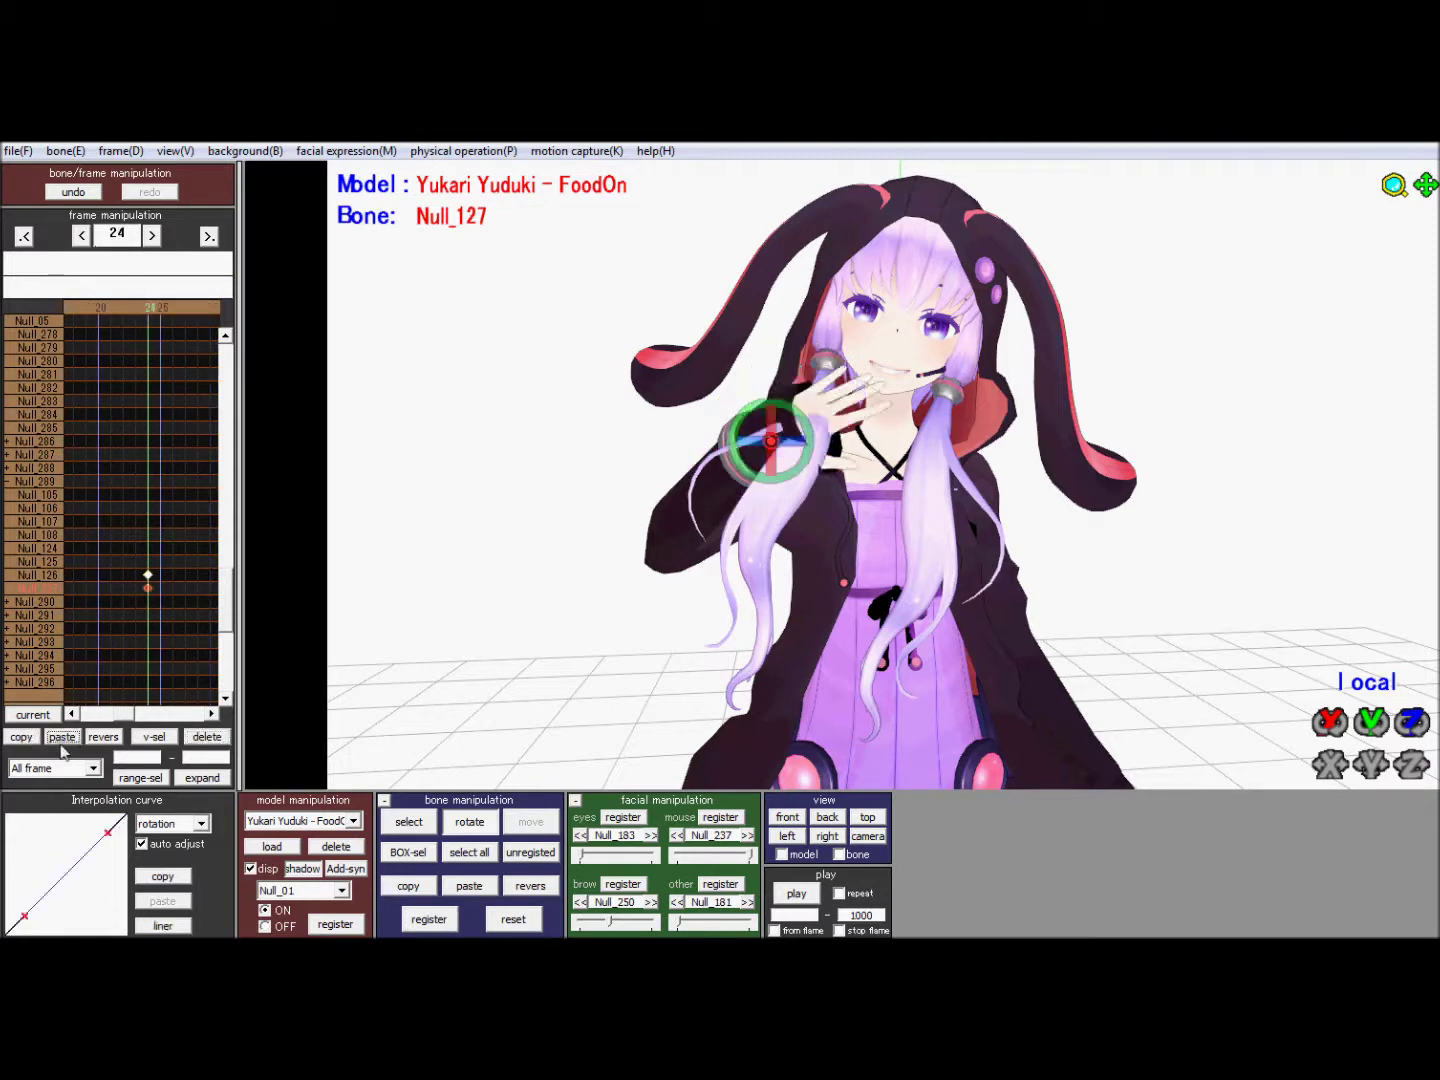
Step: Rotate the shoulder bone Null_124 at frame 24 so the waving arm's elbow lifts
{"action": "left_click", "coordinate": [401, 826]}
{"action": "left_click", "coordinate": [400, 830]}
{"action": "right_click_drag", "start_coordinate": [800, 512], "coordinate": [813, 489]}
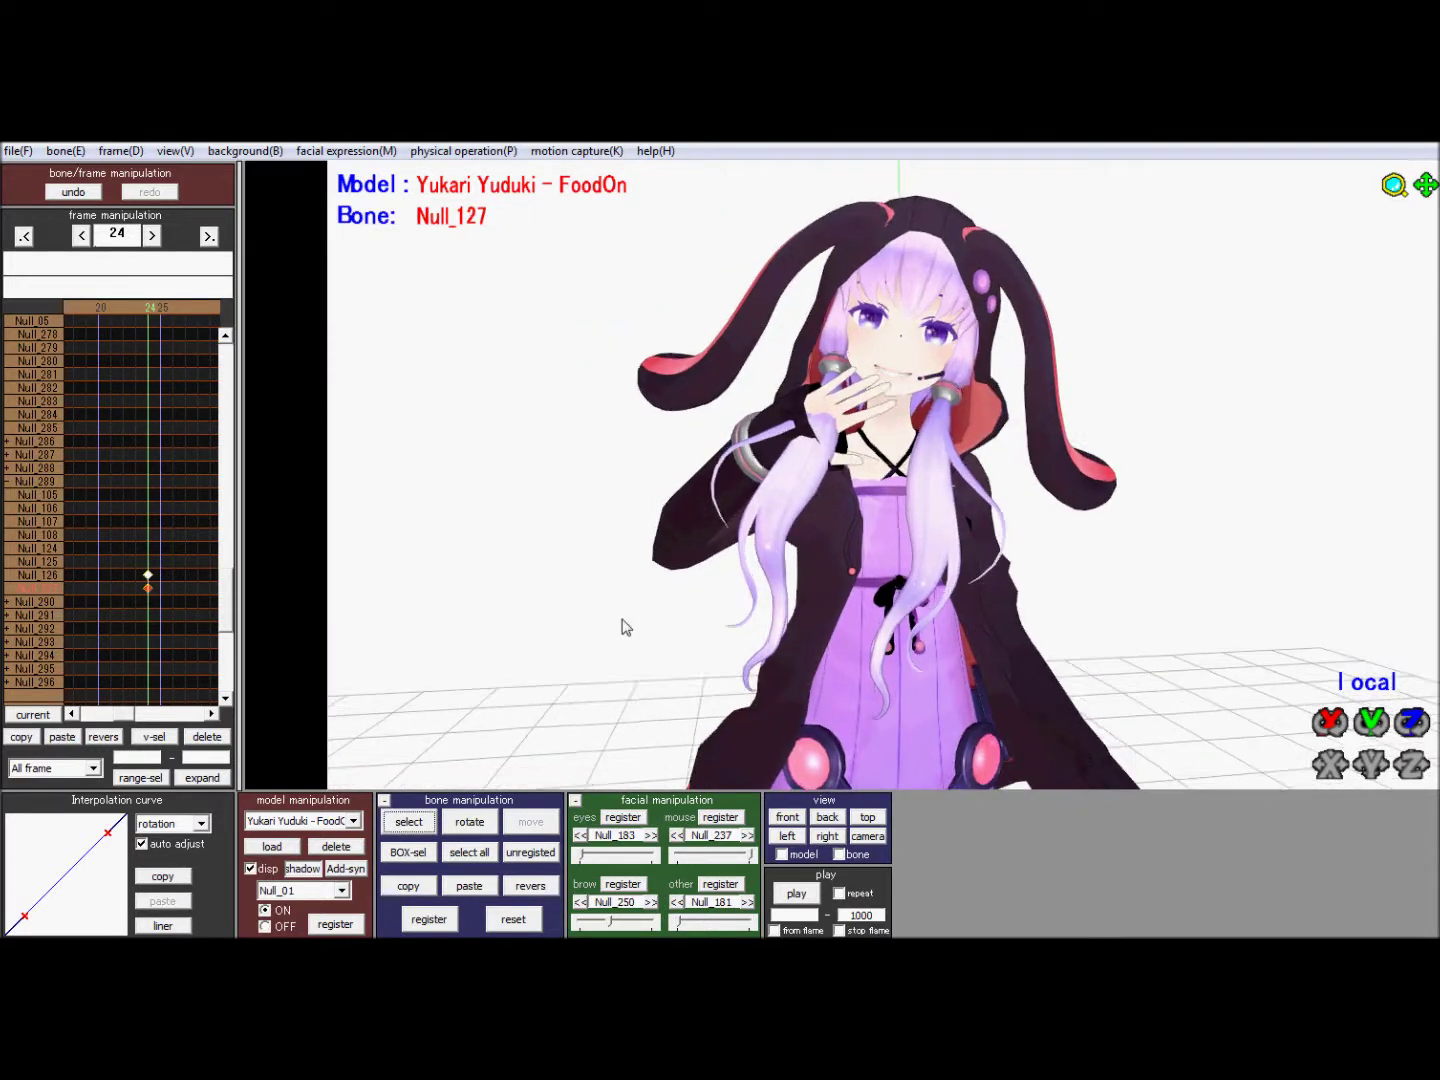
{"action": "left_click", "coordinate": [883, 840]}
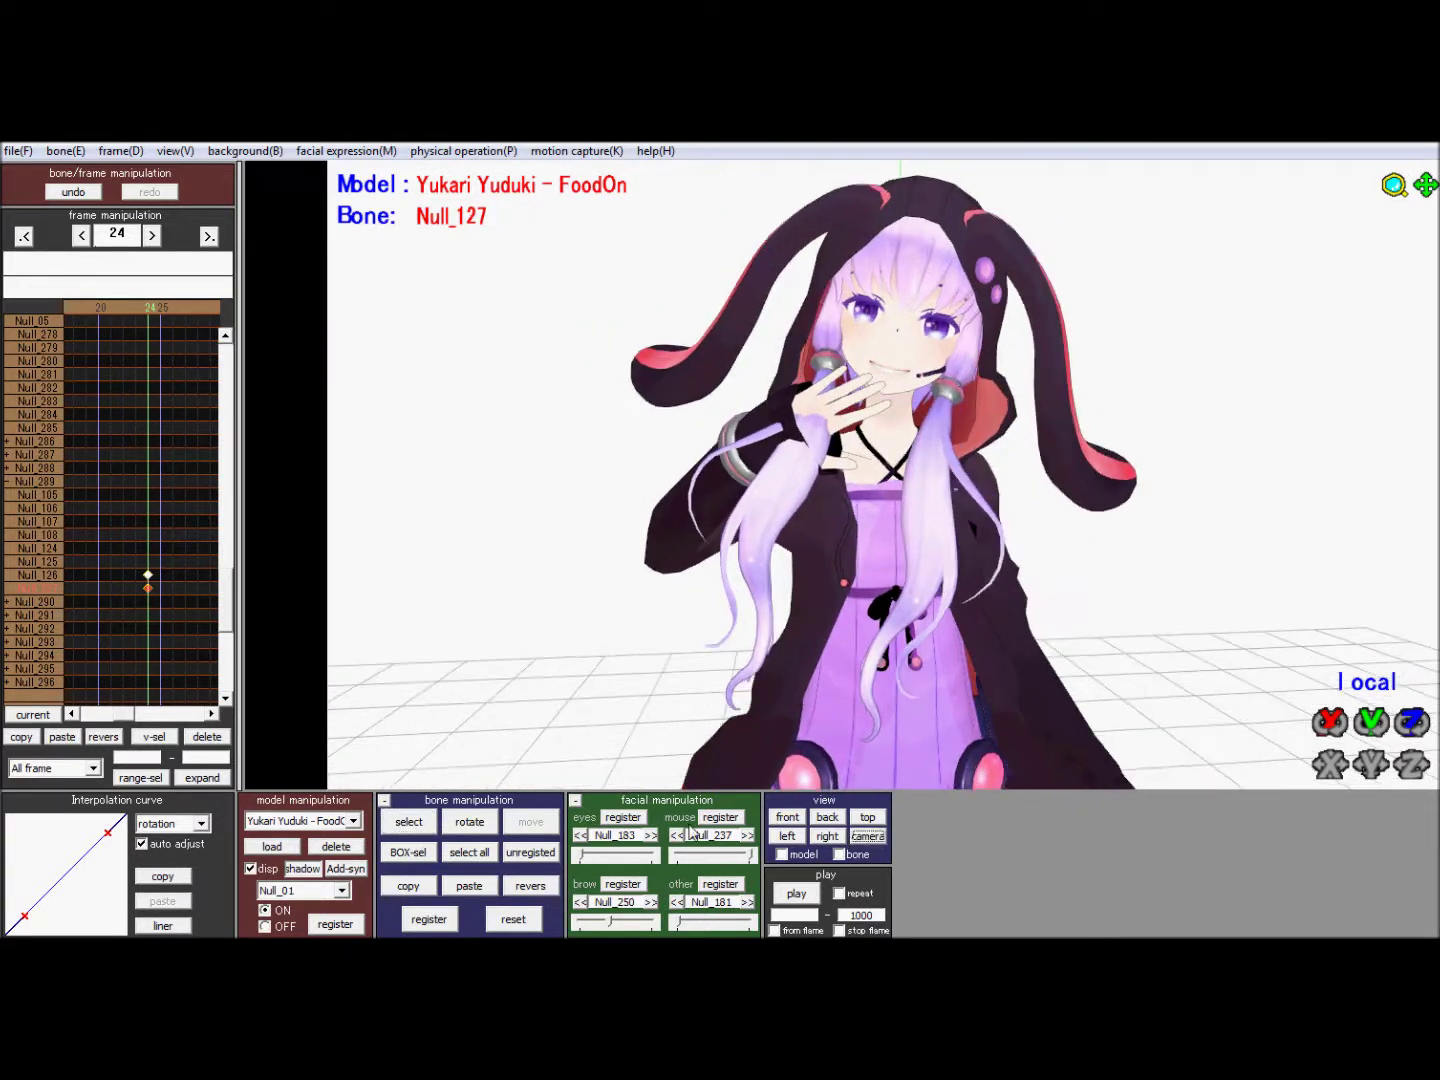
{"action": "left_click", "coordinate": [428, 824]}
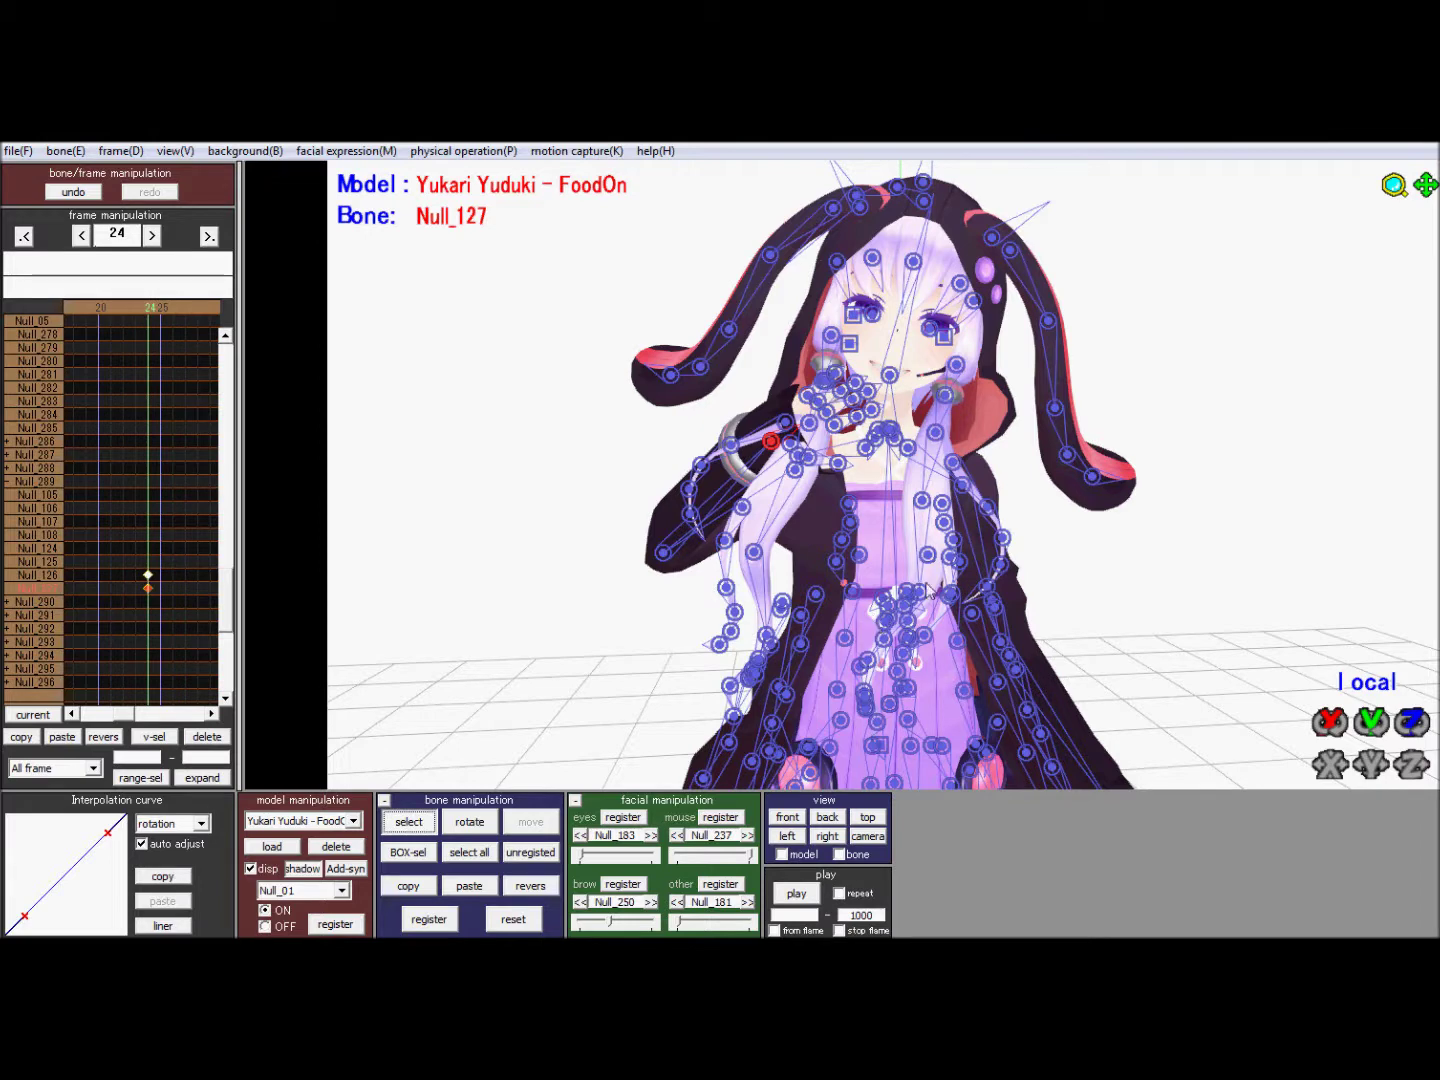
{"action": "left_click", "coordinate": [865, 449]}
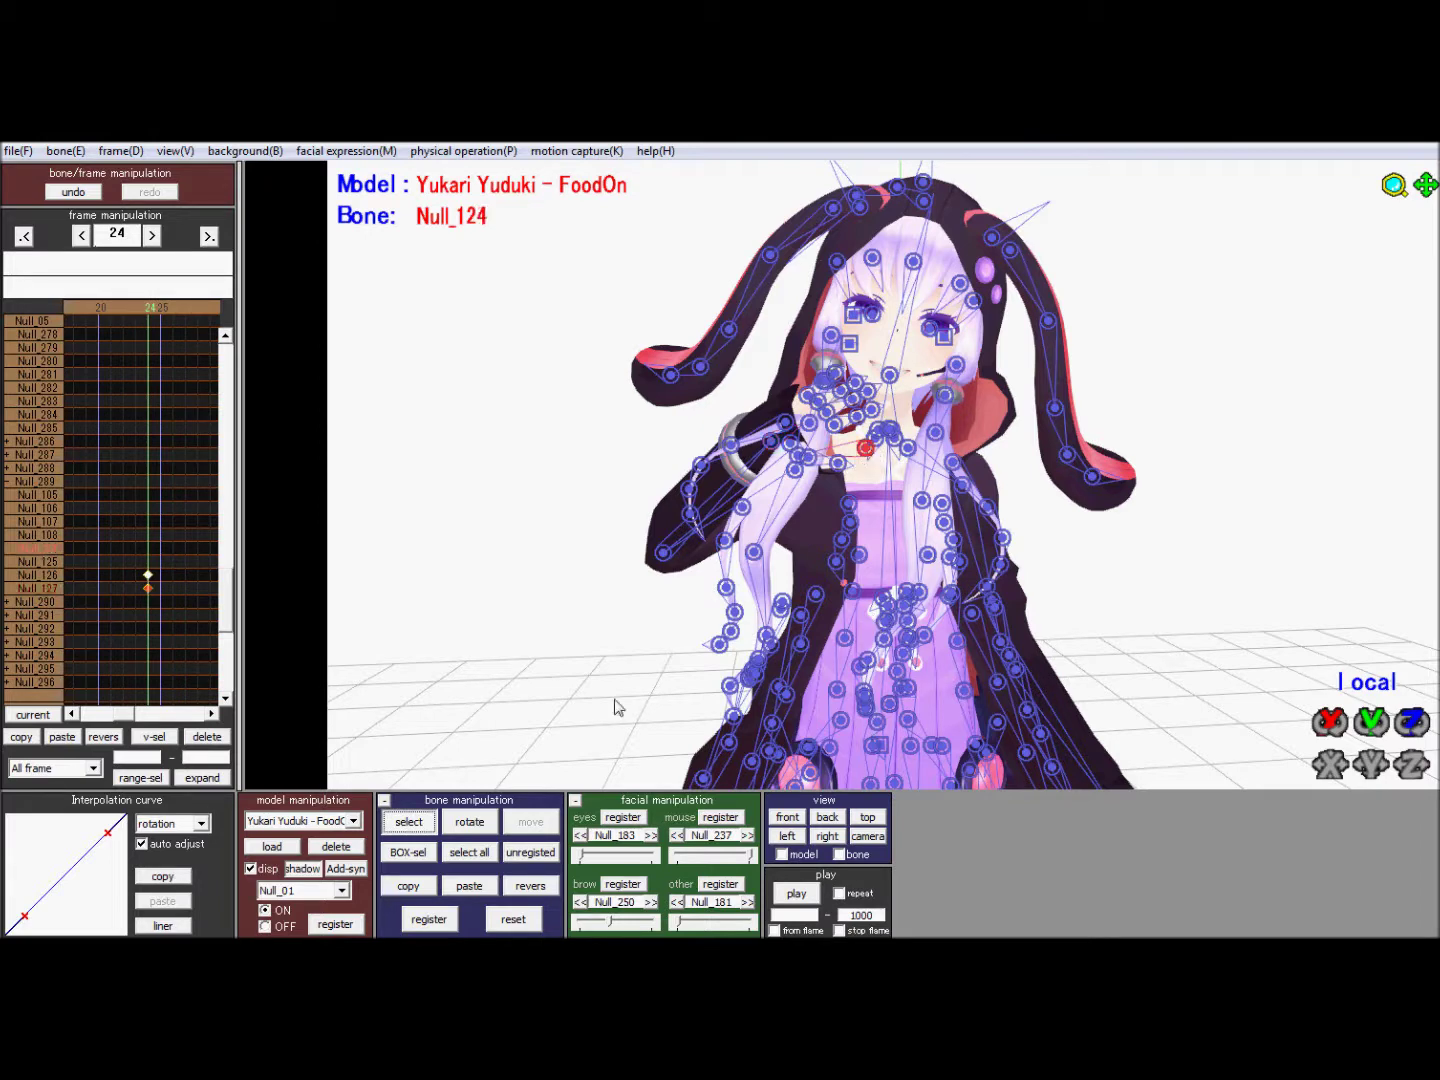
{"action": "left_click", "coordinate": [466, 824]}
{"action": "left_click_drag", "start_coordinate": [889, 415], "coordinate": [690, 570]}
{"action": "left_click", "coordinate": [409, 823]}
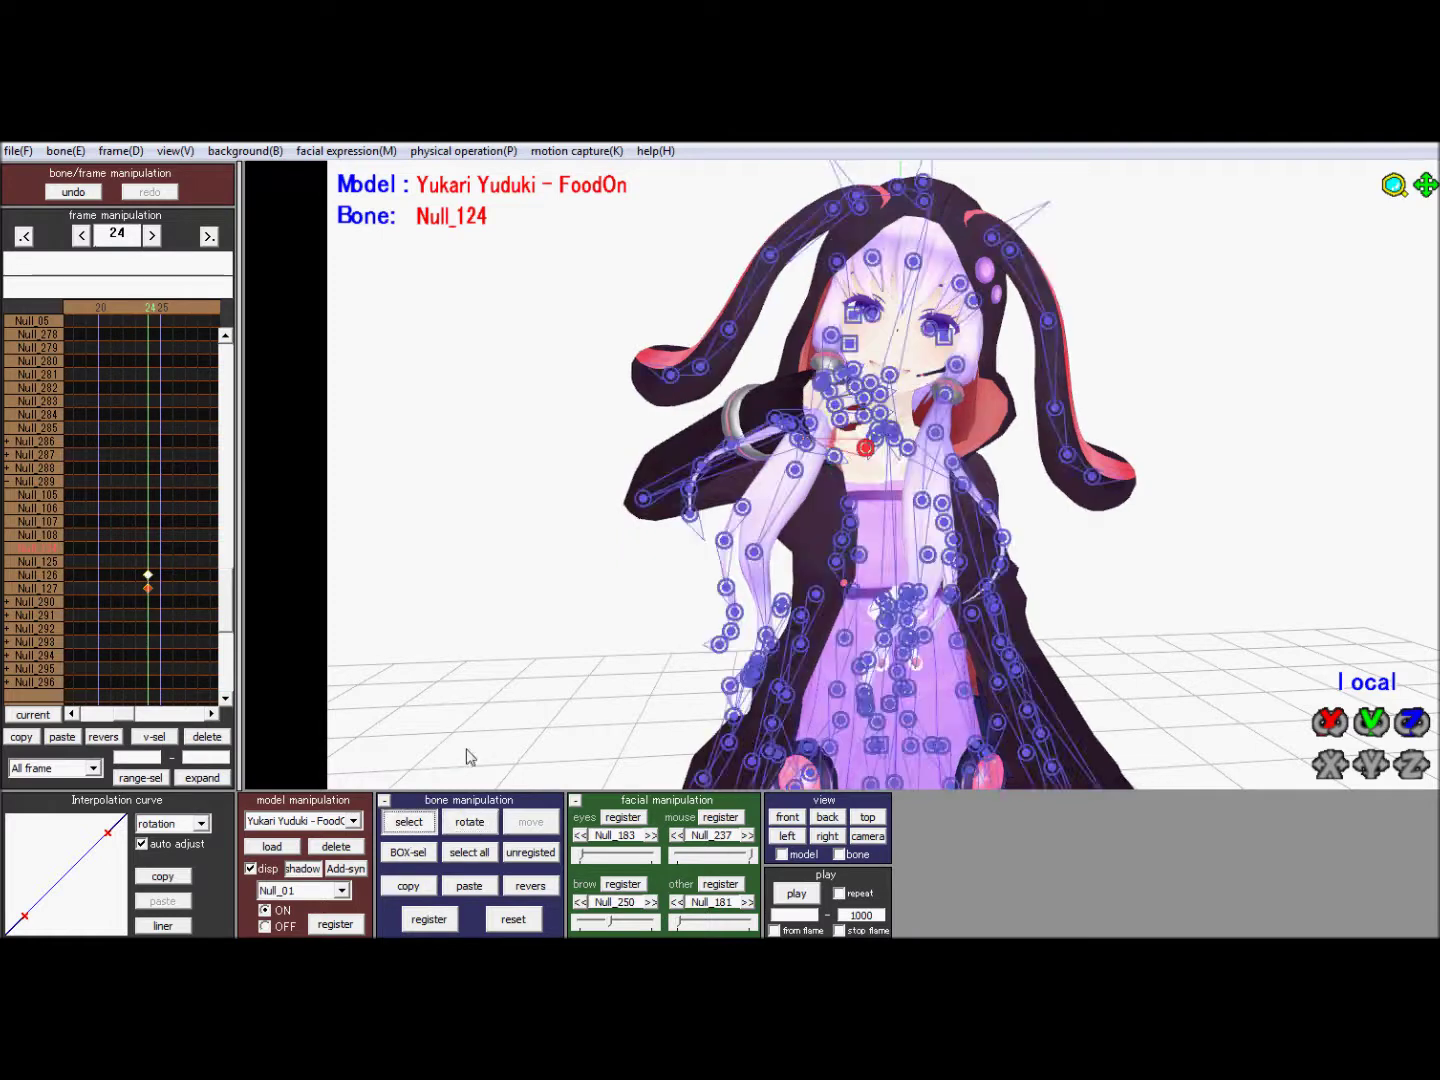
Step: Rotate the upper arm bone Null_125 at frame 24 to raise the elbow outward and lower the hand in front of the neck
{"action": "left_click", "coordinate": [806, 447]}
{"action": "left_click", "coordinate": [470, 851]}
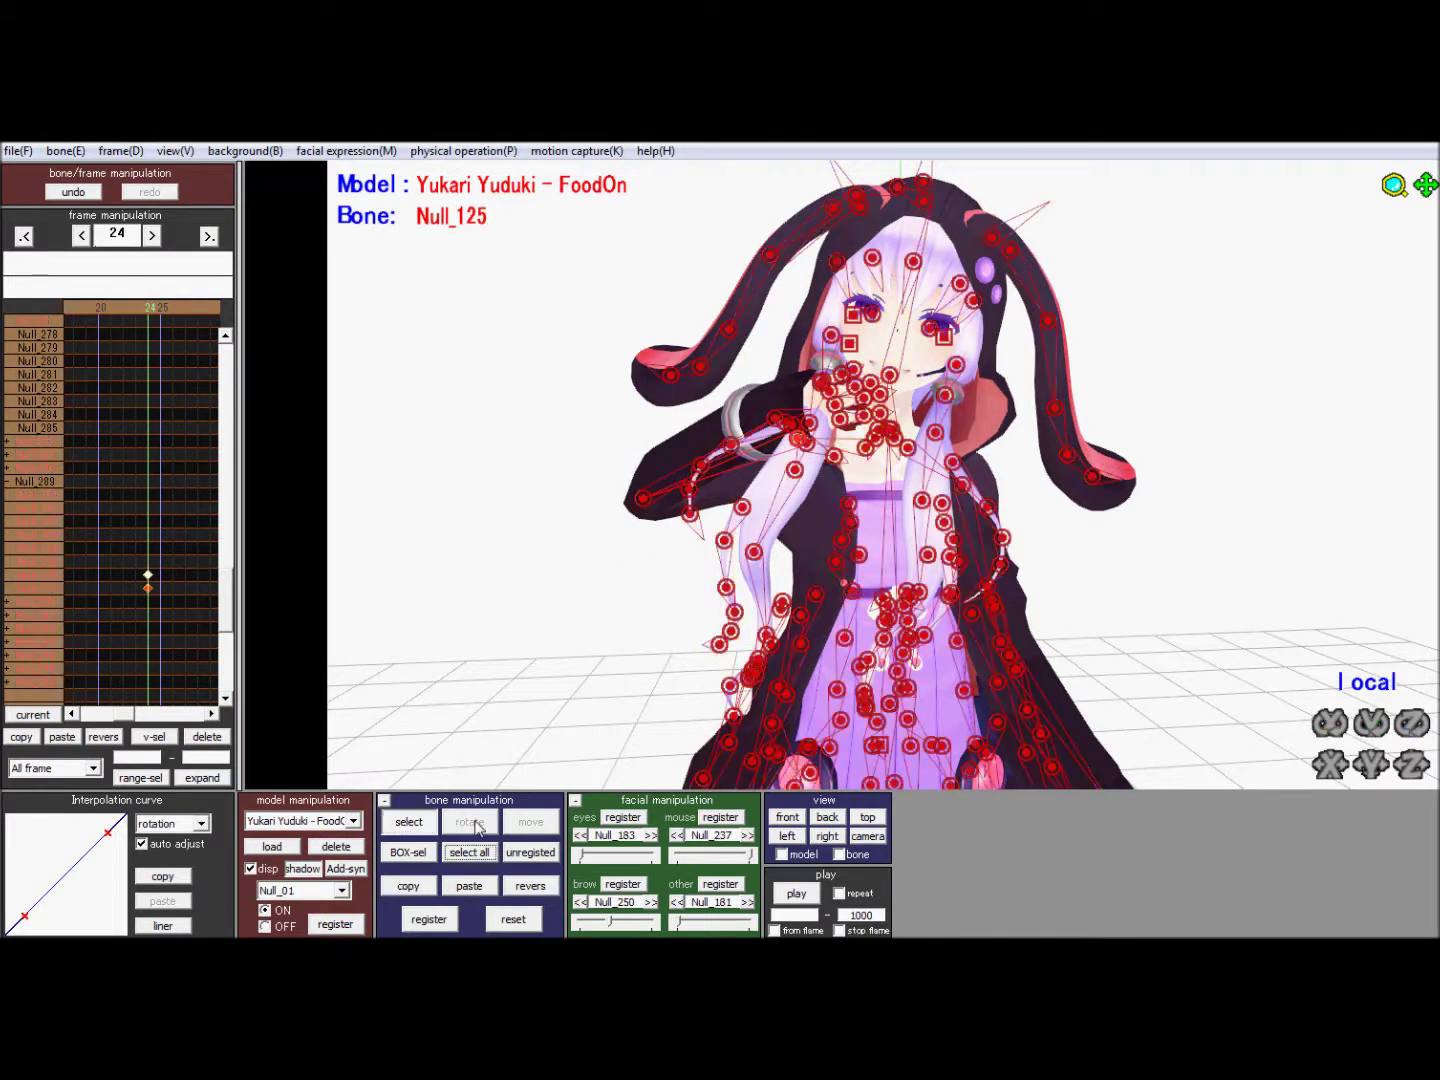
{"action": "left_click", "coordinate": [410, 823]}
{"action": "left_click", "coordinate": [804, 440]}
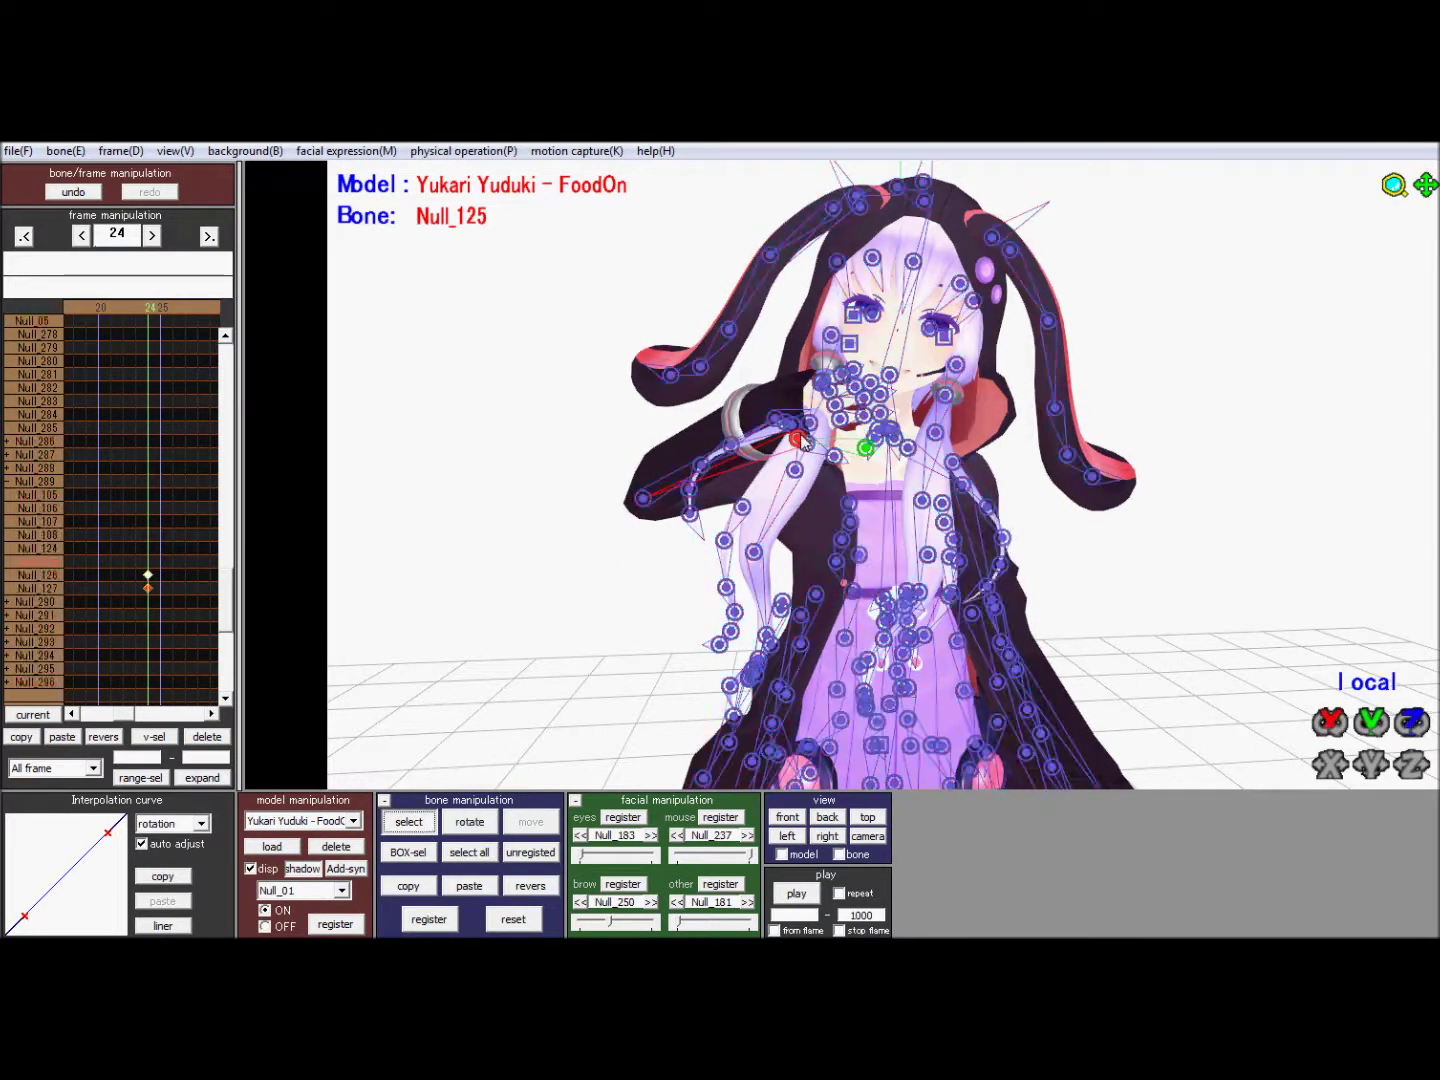
{"action": "left_click", "coordinate": [471, 822]}
{"action": "mouse_move", "coordinate": [797, 422]}
{"action": "left_mouse_down"}
{"action": "mouse_move", "coordinate": [786, 432]}
{"action": "mouse_move", "coordinate": [814, 409]}
{"action": "mouse_move", "coordinate": [788, 442]}
{"action": "mouse_move", "coordinate": [799, 452]}
{"action": "mouse_move", "coordinate": [805, 401]}
{"action": "left_mouse_up"}
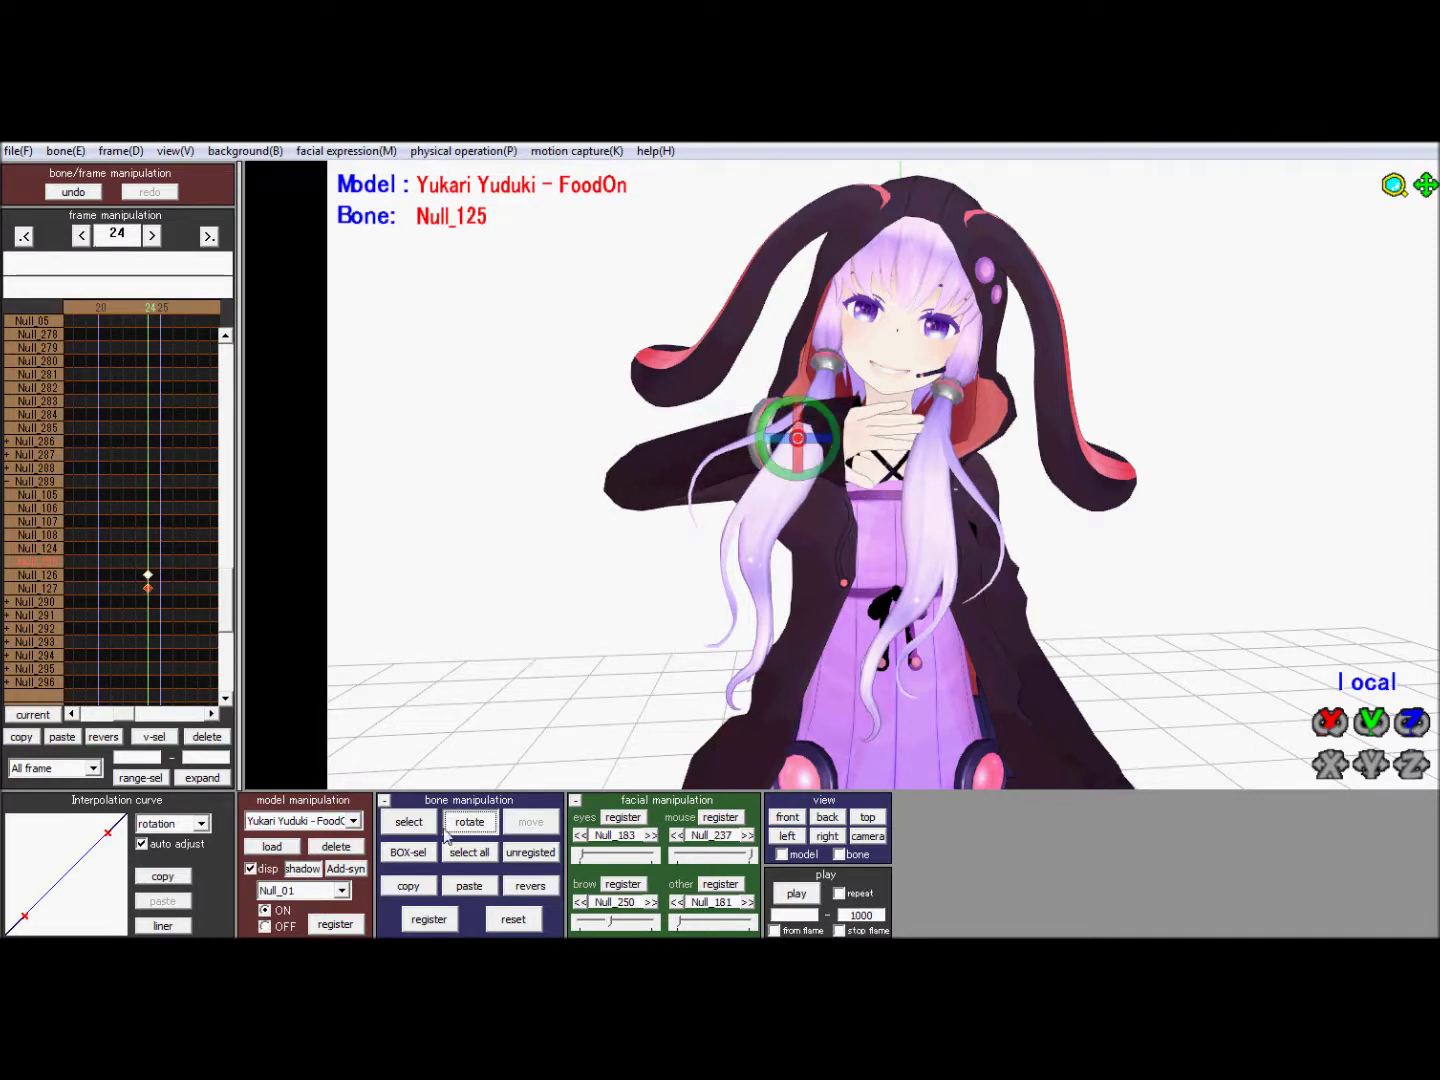
Step: Rotate the elbow bone Null_126 to raise the forearm at frame 24, and register keyframes for Null_124, Null_125 and Null_126
{"action": "left_click", "coordinate": [409, 823]}
{"action": "left_click", "coordinate": [628, 487]}
{"action": "left_click", "coordinate": [470, 822]}
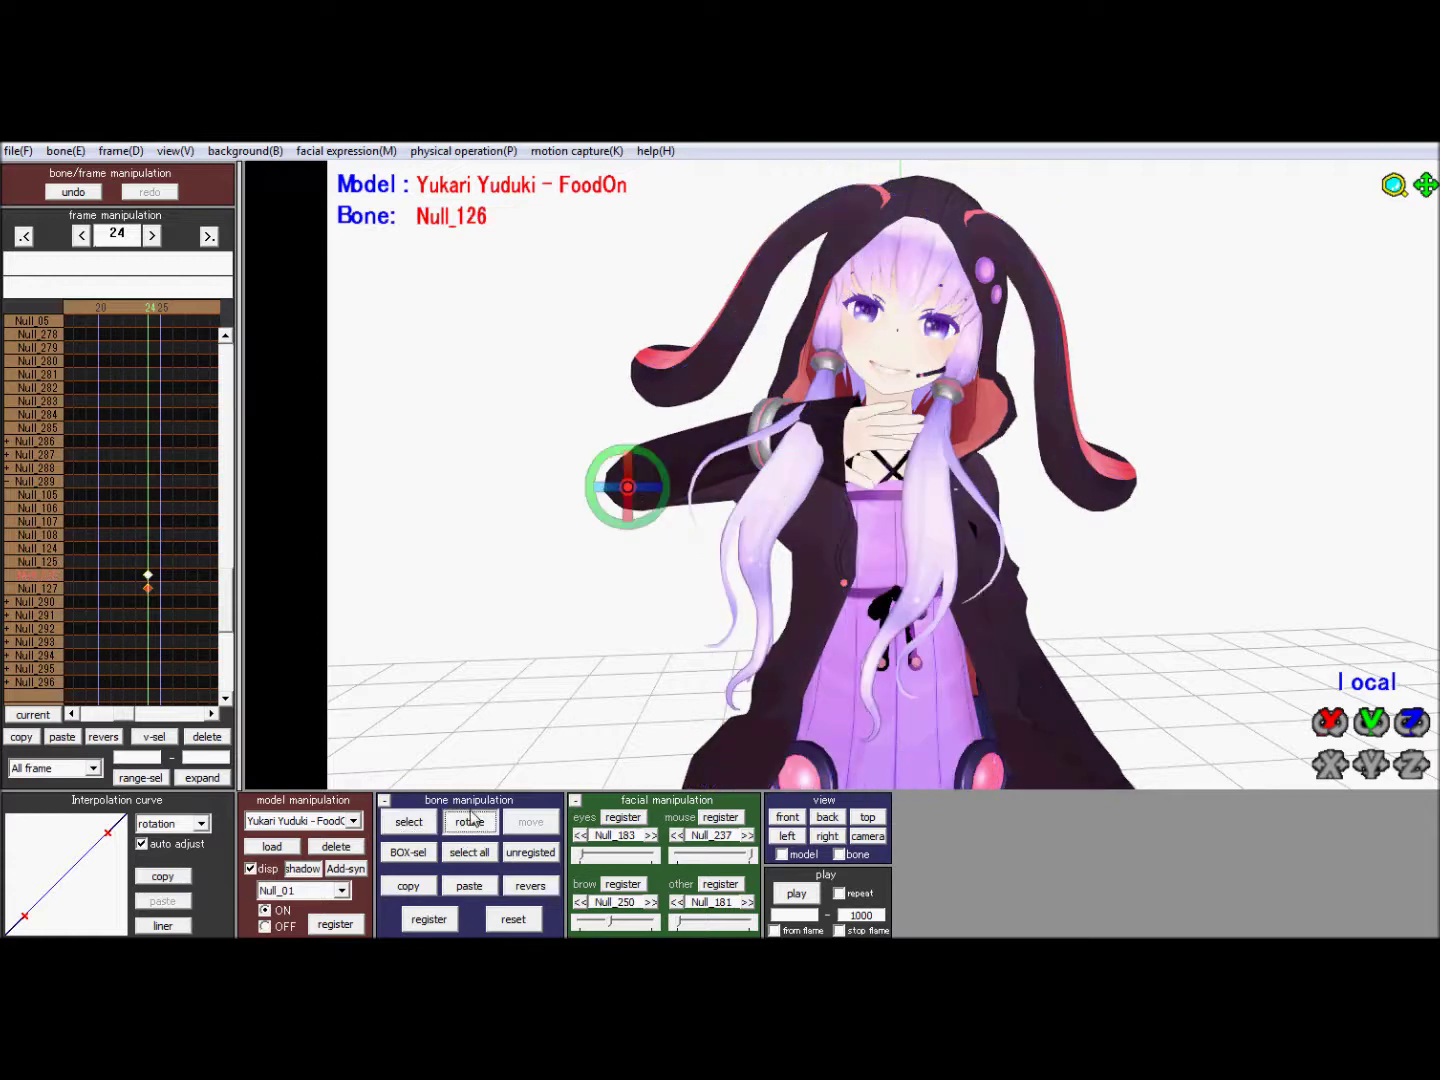
{"action": "left_click_drag", "start_coordinate": [628, 489], "coordinate": [669, 487]}
{"action": "mouse_move", "coordinate": [902, 522]}
{"action": "right_mouse_down"}
{"action": "mouse_move", "coordinate": [890, 517]}
{"action": "mouse_move", "coordinate": [917, 518]}
{"action": "right_mouse_up"}
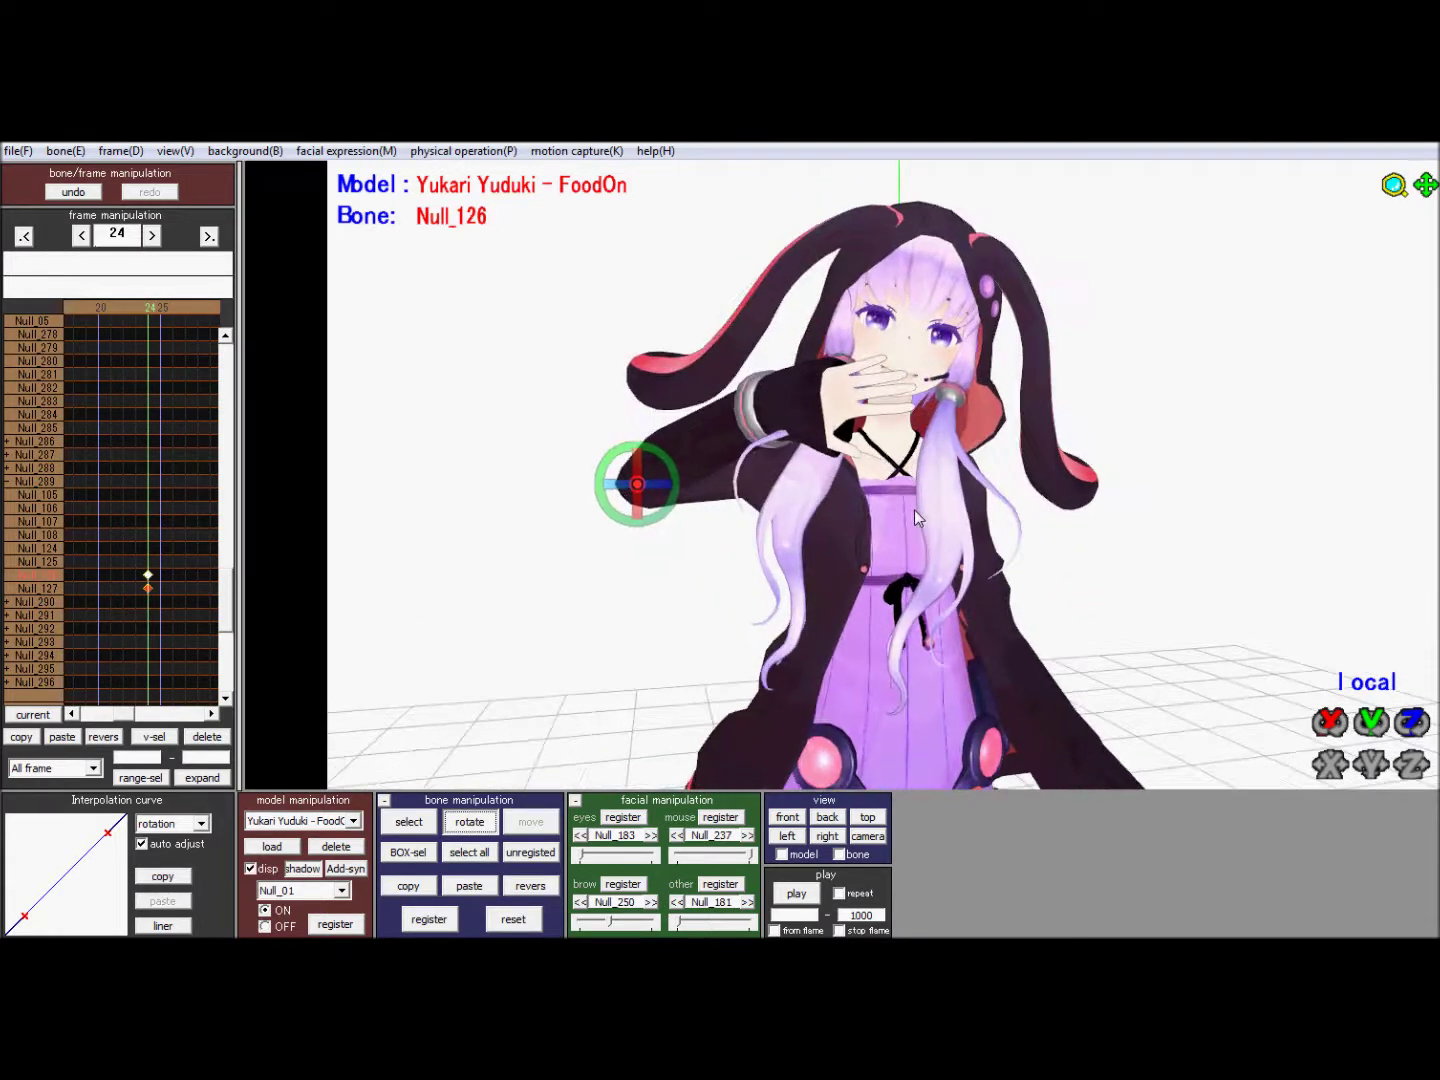
{"action": "left_click", "coordinate": [868, 838]}
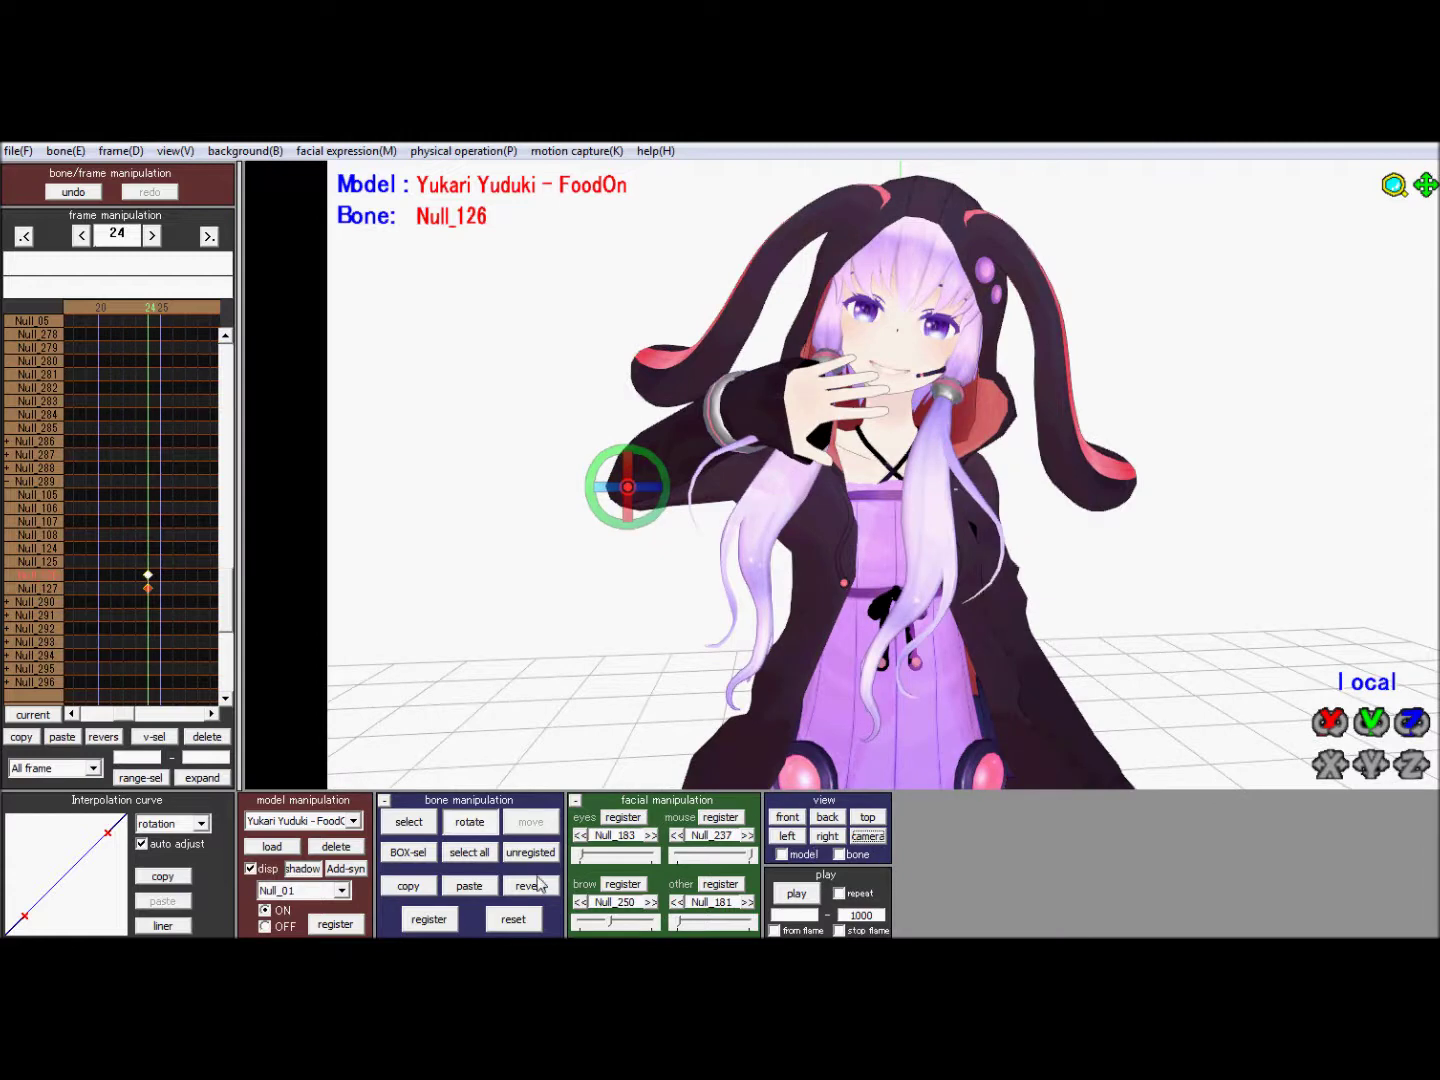
{"action": "left_click", "coordinate": [430, 919]}
{"action": "mouse_move", "coordinate": [149, 305]}
{"action": "left_mouse_down"}
{"action": "mouse_move", "coordinate": [112, 308]}
{"action": "mouse_move", "coordinate": [177, 305]}
{"action": "mouse_move", "coordinate": [123, 302]}
{"action": "left_mouse_up"}
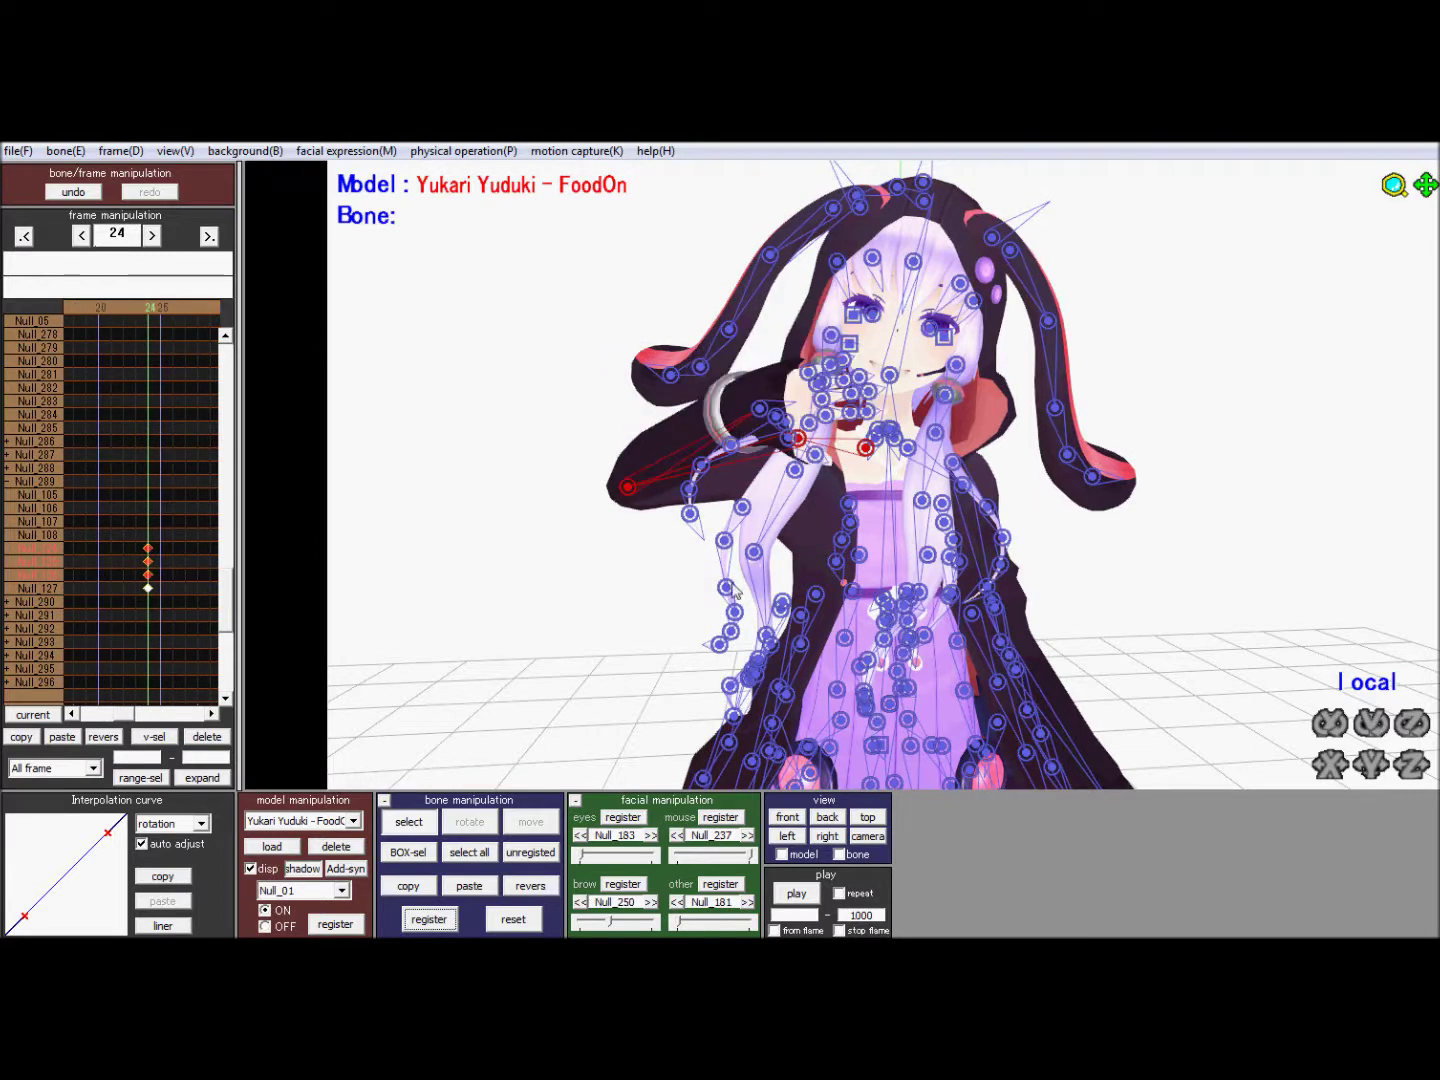
Step: Check the arm pose from the side, restore the camera view, and select the torso bone Null_07
{"action": "left_click", "coordinate": [410, 822]}
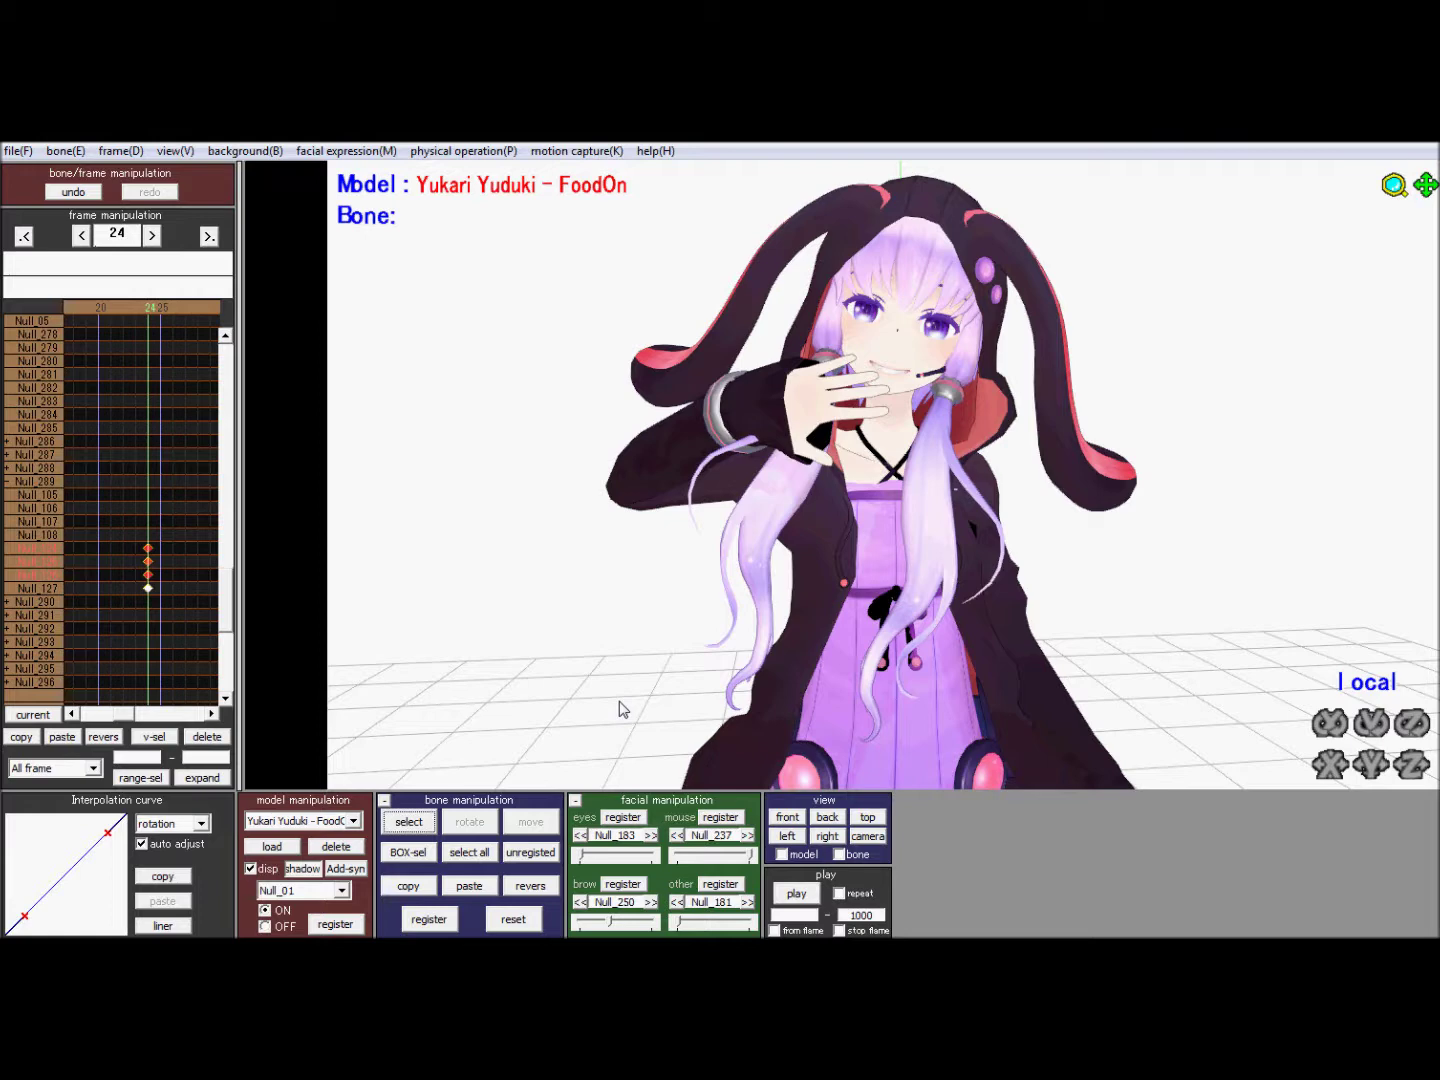
{"action": "left_click", "coordinate": [408, 821]}
{"action": "left_click", "coordinate": [409, 822]}
{"action": "right_click_drag", "start_coordinate": [910, 648], "coordinate": [809, 631]}
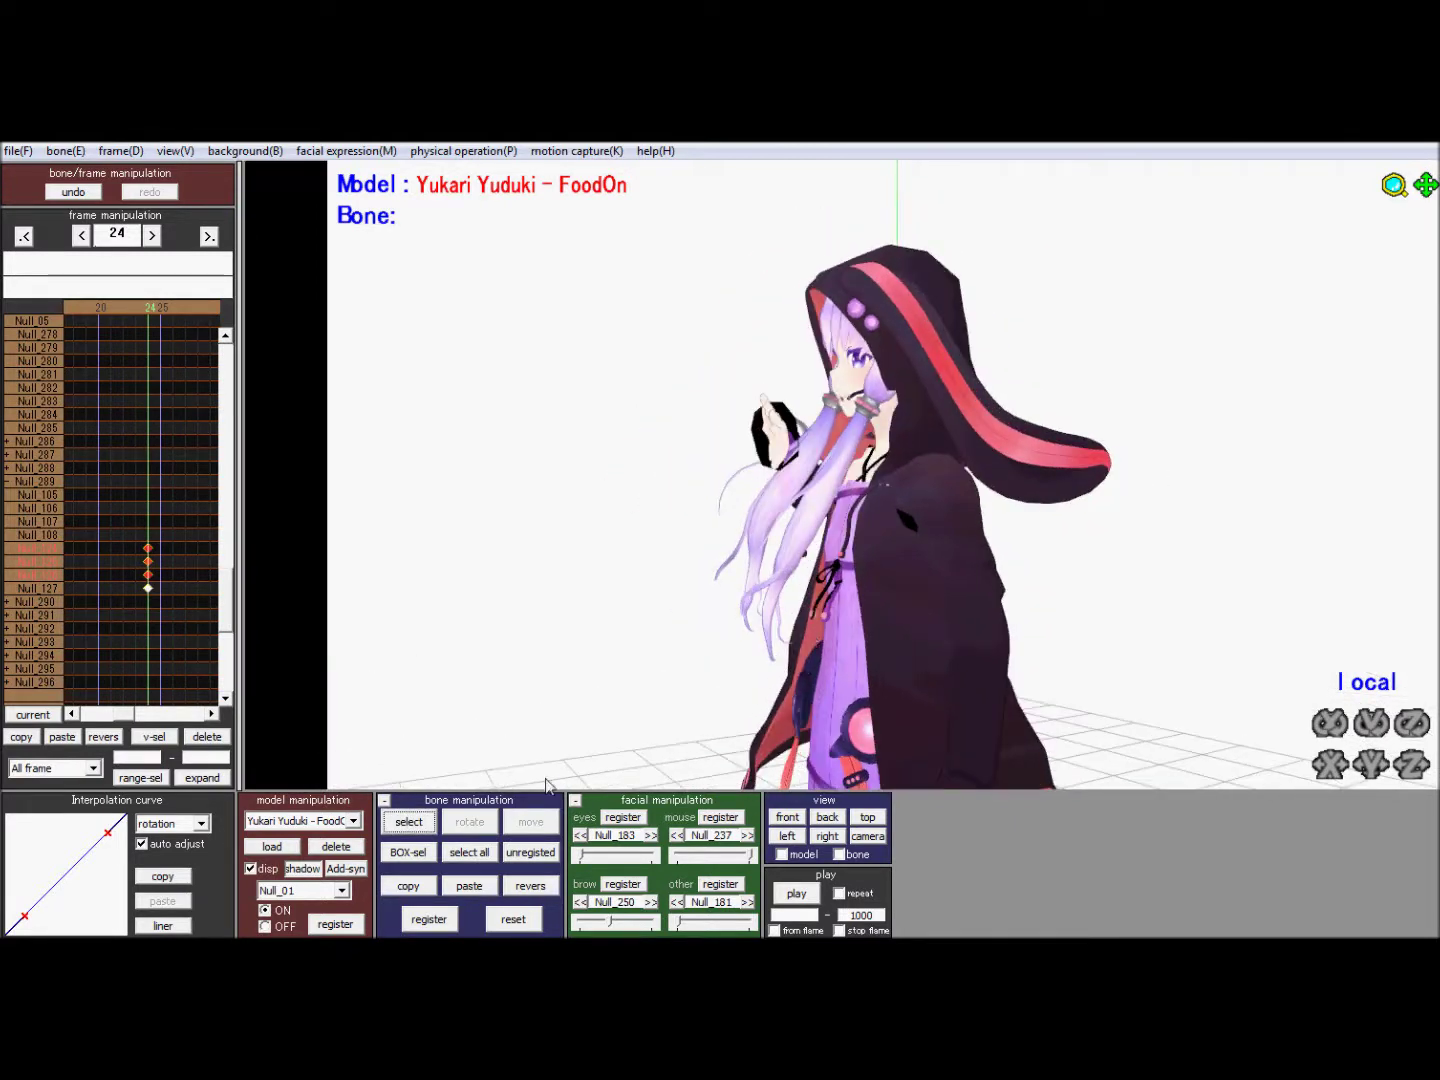
{"action": "left_click", "coordinate": [408, 821]}
{"action": "right_click_drag", "start_coordinate": [920, 584], "coordinate": [645, 872]}
{"action": "left_click", "coordinate": [878, 599]}
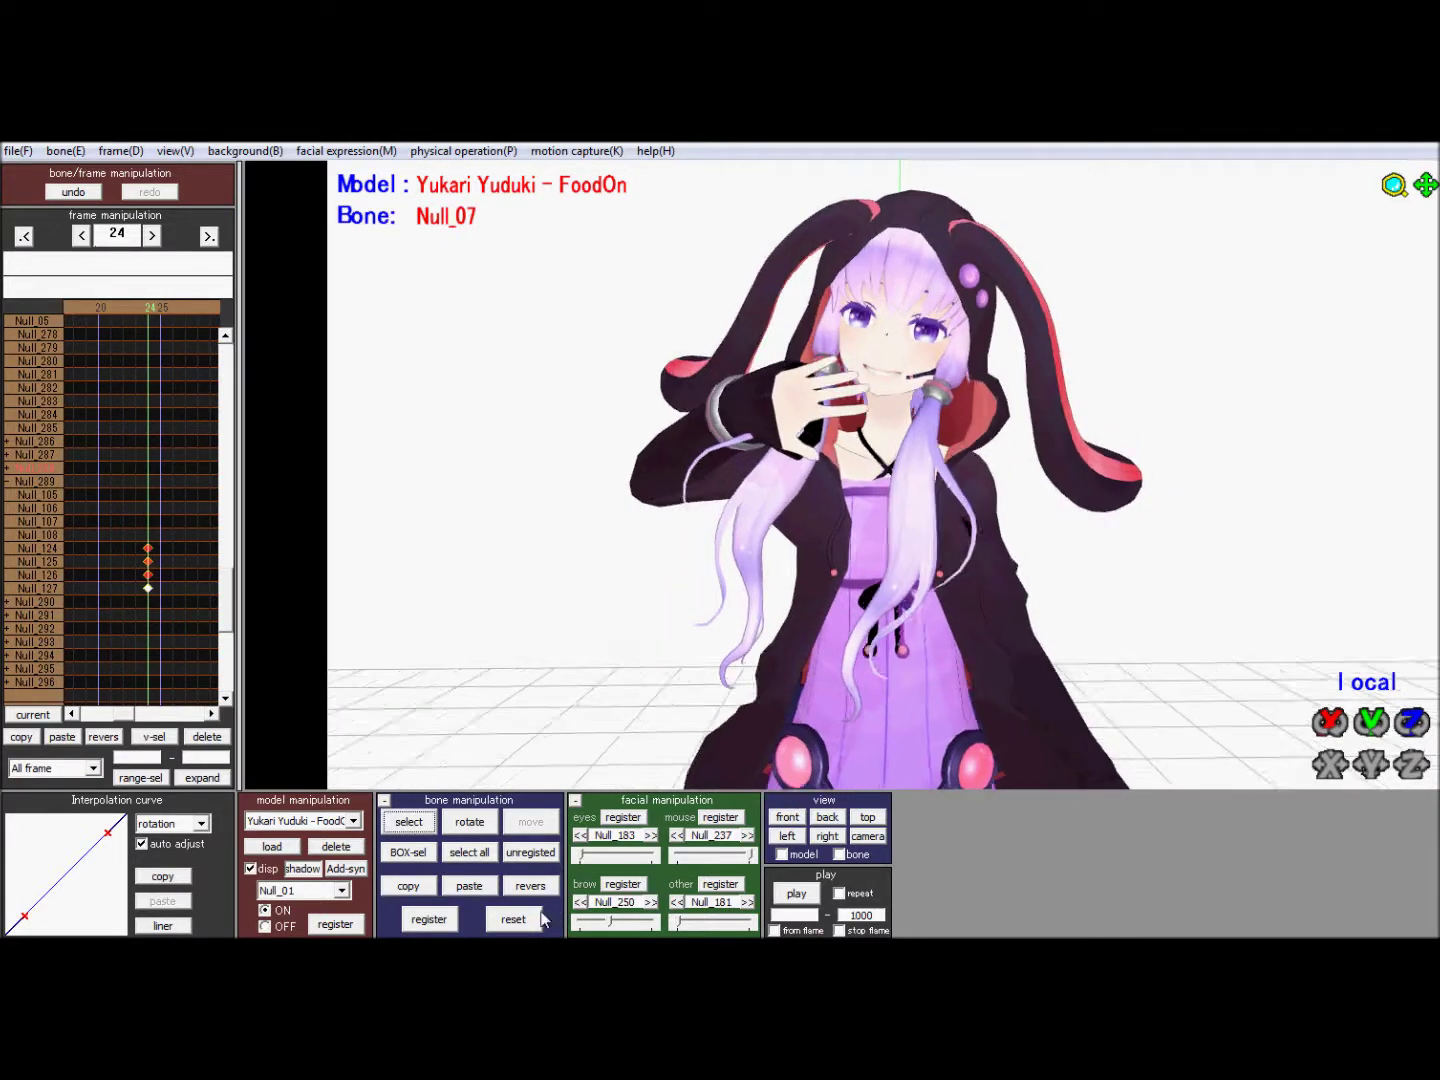
{"action": "left_click", "coordinate": [874, 838]}
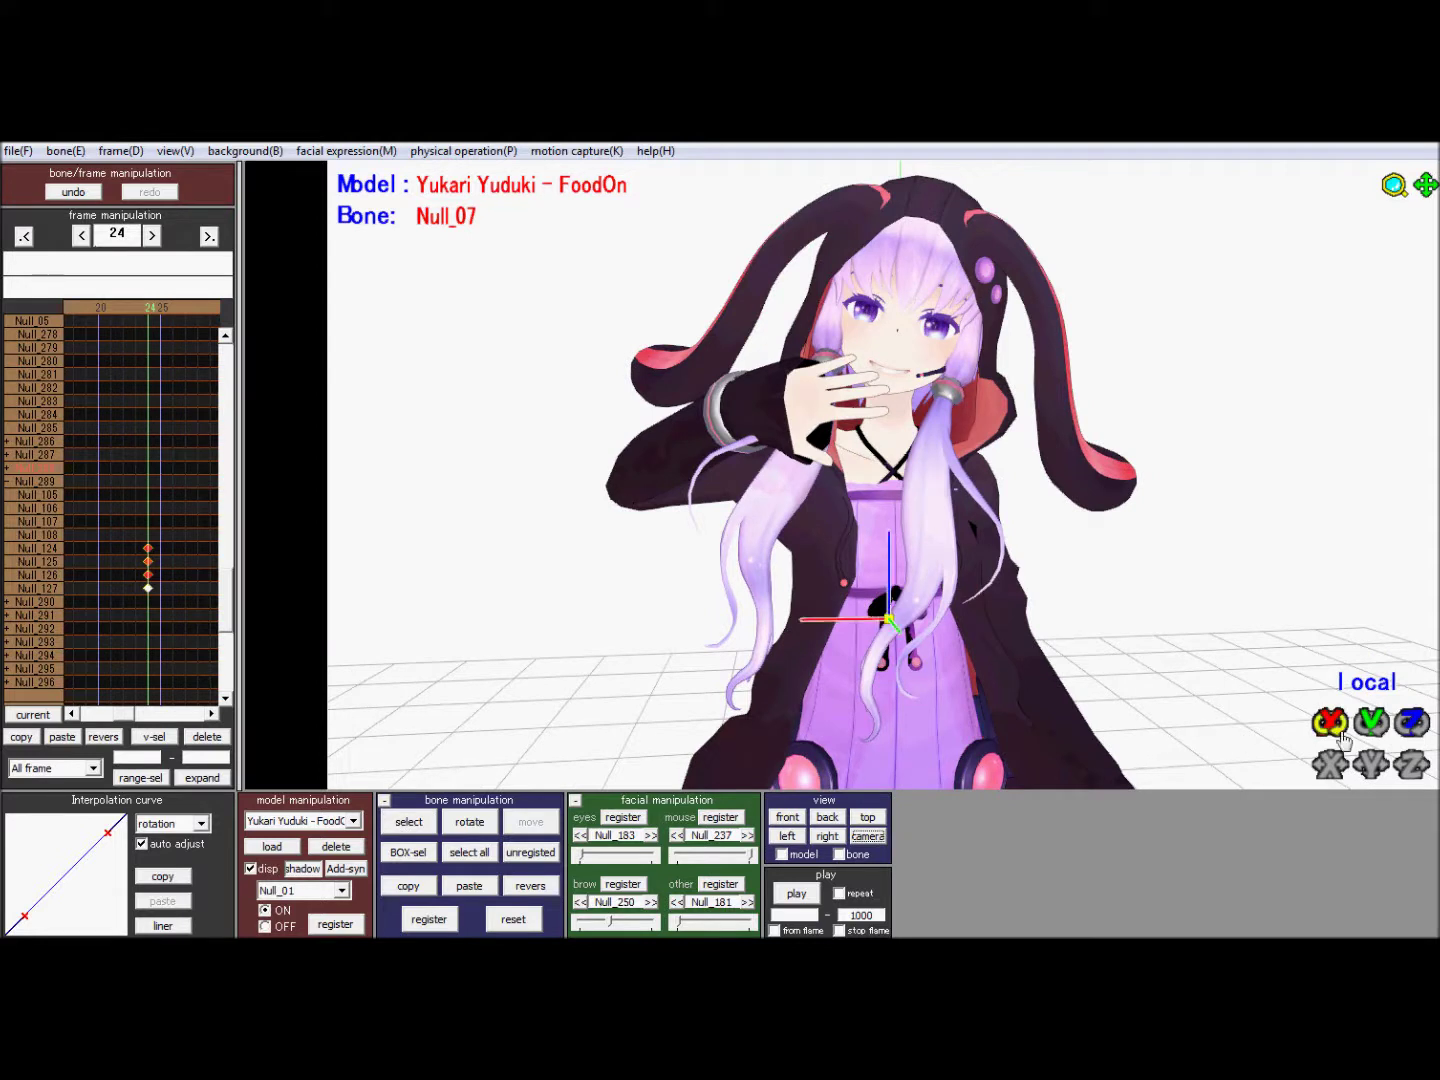
Step: Try small rotations of the torso bone Null_07 about its local axes at frame 24, undoing each one
{"action": "left_click", "coordinate": [97, 193]}
{"action": "key", "text": "ctrl+y"}
{"action": "left_click", "coordinate": [70, 190]}
{"action": "key", "text": "ctrl+y"}
{"action": "left_click_drag", "start_coordinate": [1410, 731], "coordinate": [1411, 722]}
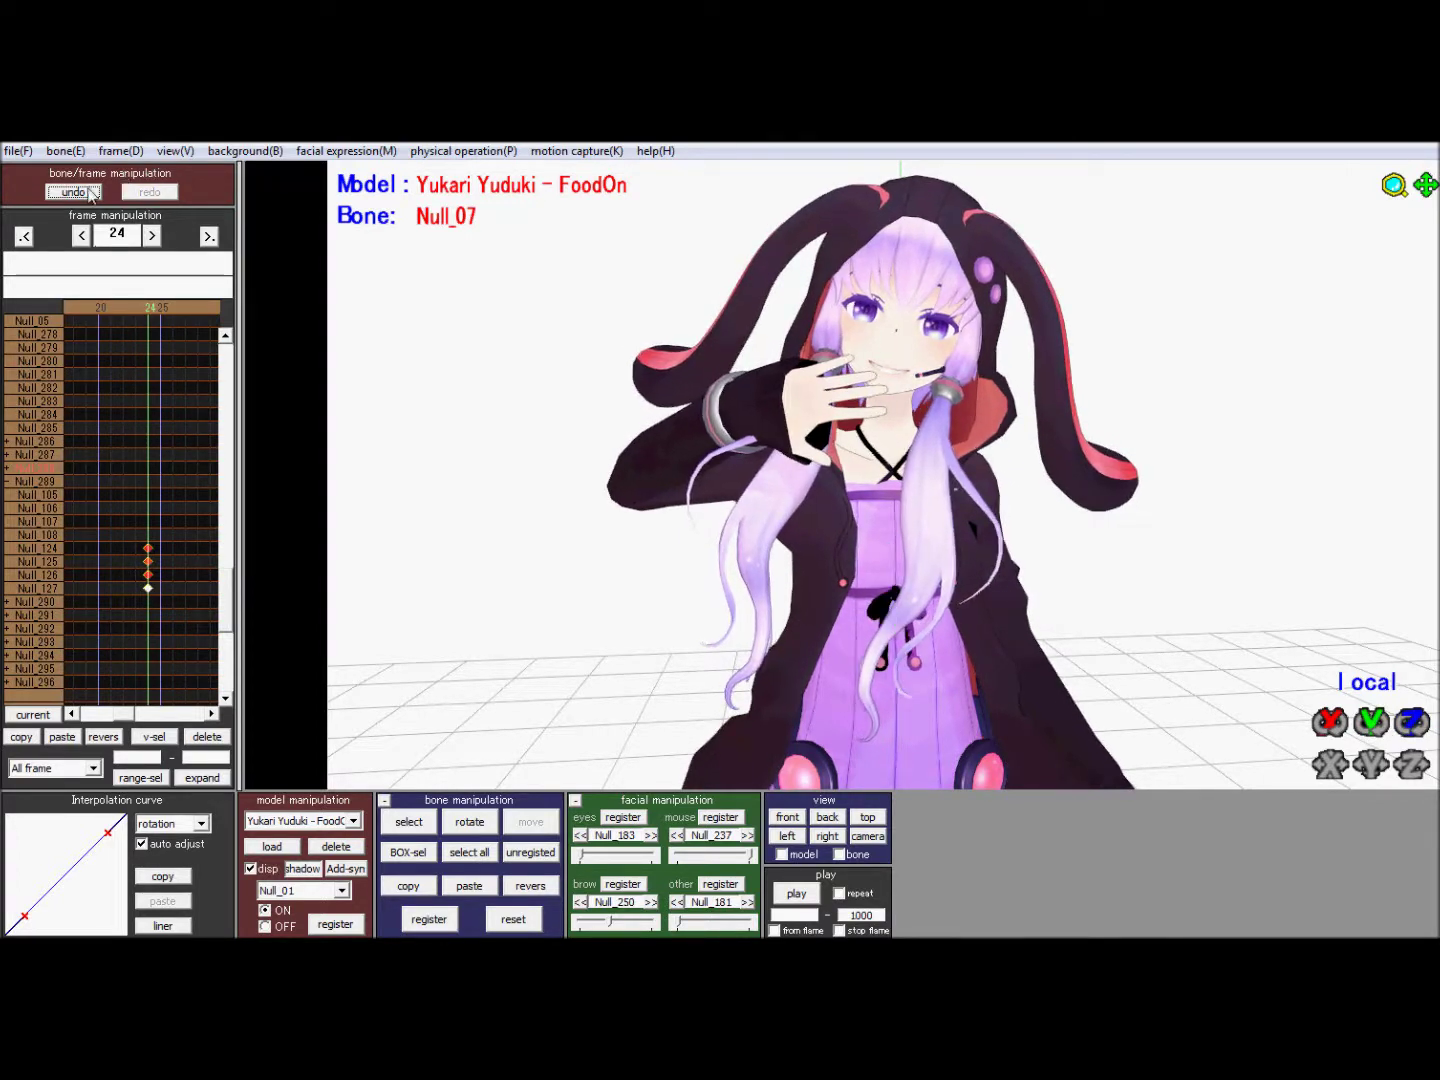
{"action": "key", "text": "ctrl+z"}
{"action": "key", "text": "ctrl+y"}
Step: Rotate the torso bone Null_07 slightly about its local Y axis at frame 24, and register the keyframe
{"action": "left_click_drag", "start_coordinate": [1371, 722], "coordinate": [1371, 733]}
{"action": "left_click", "coordinate": [74, 192]}
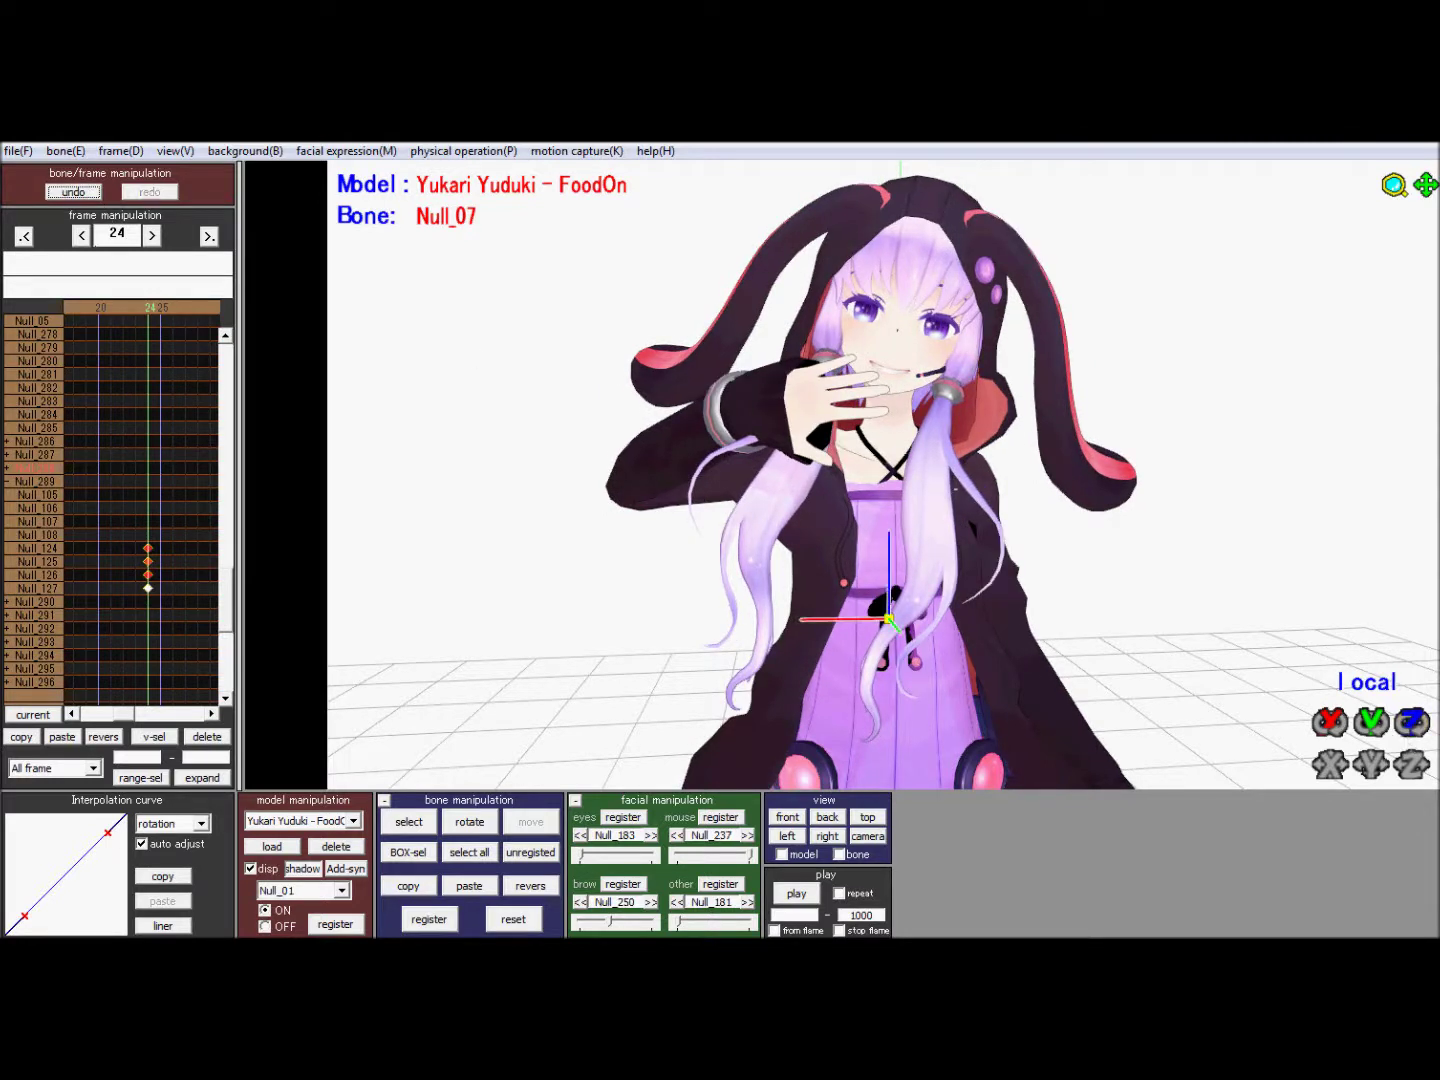
{"action": "key", "text": "ctrl+y"}
{"action": "left_click", "coordinate": [429, 919]}
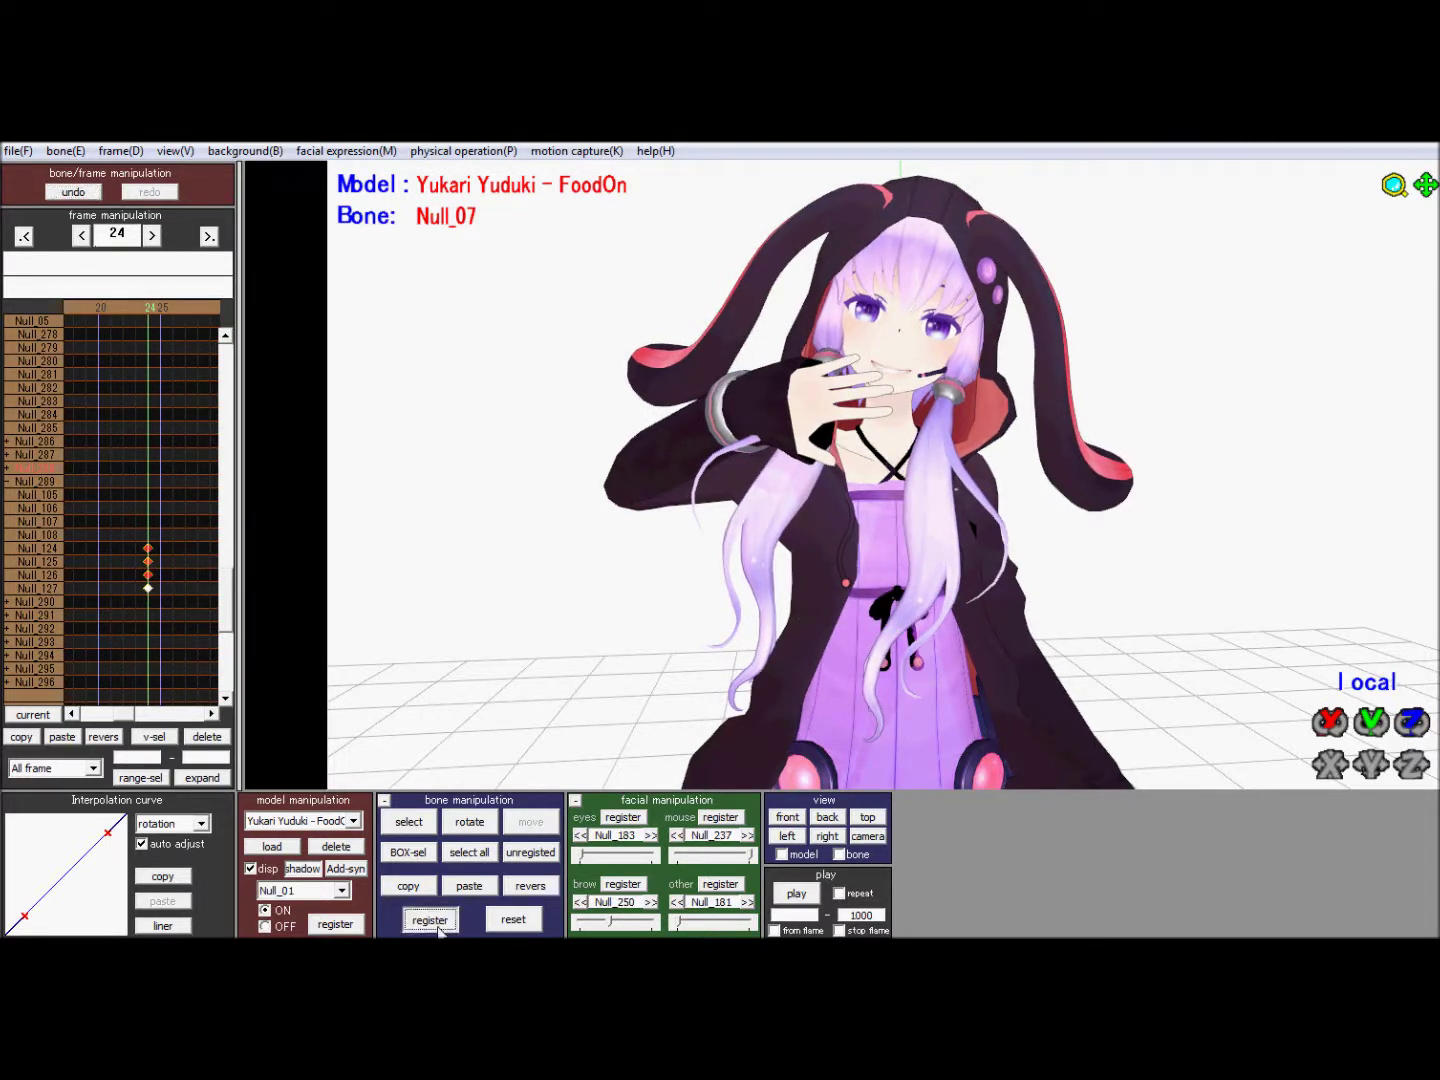
Step: Scrub back and forth between frames 18 and 24 to examine the arm and torso motion into the new pose
{"action": "left_click", "coordinate": [137, 310]}
{"action": "left_click", "coordinate": [190, 315]}
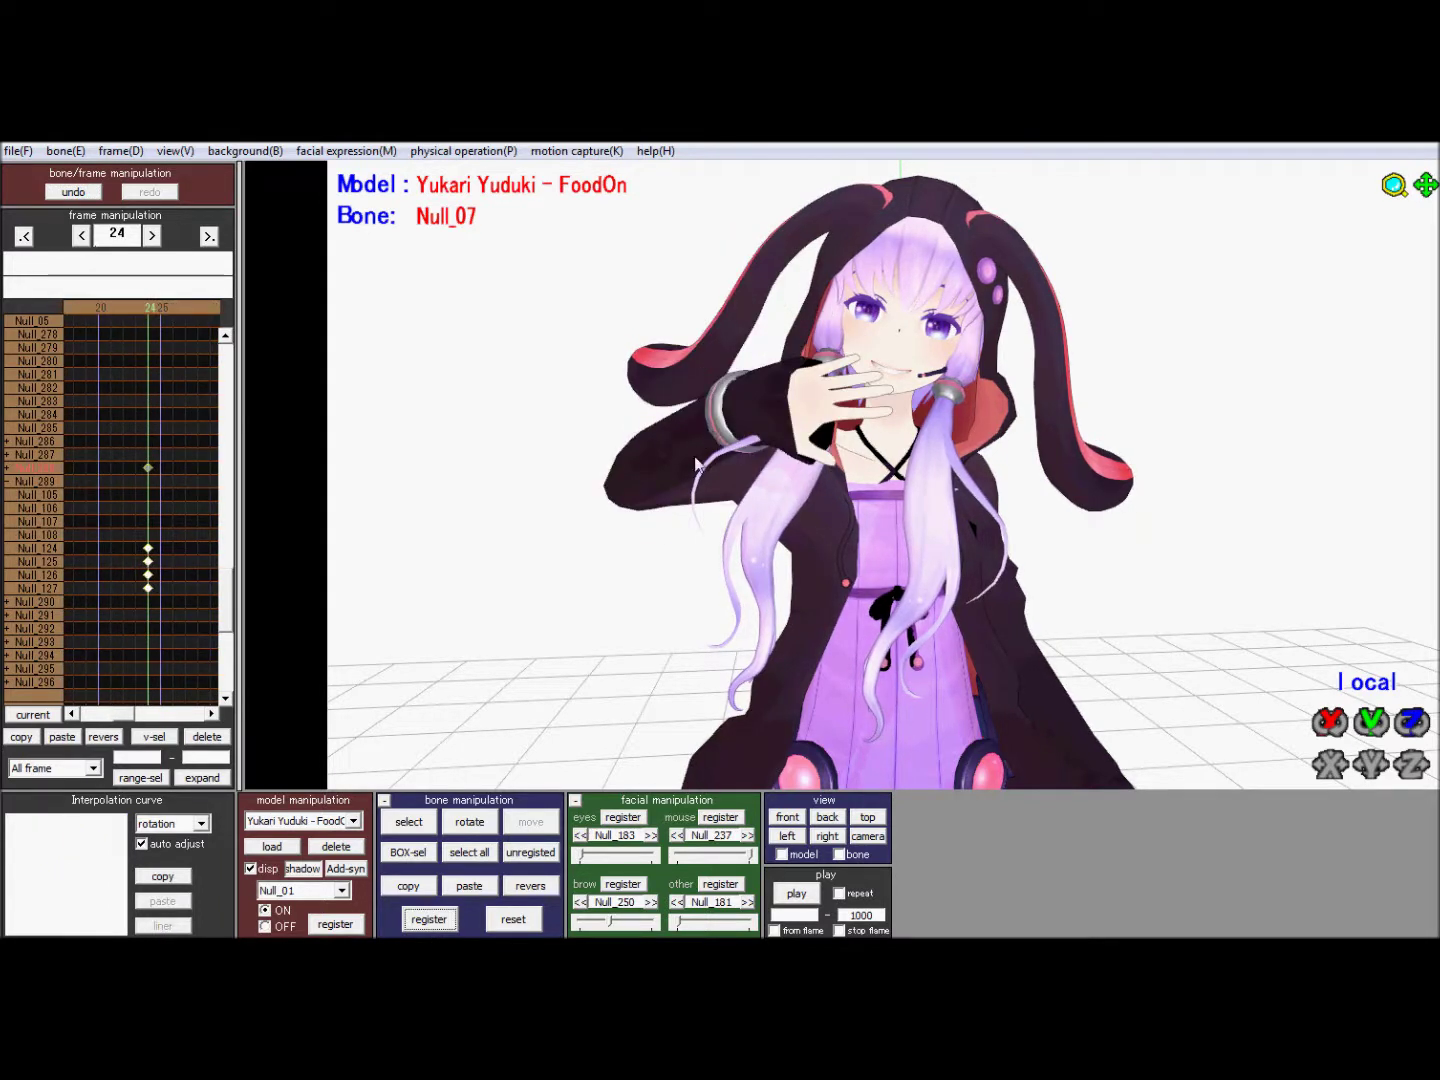
{"action": "left_click", "coordinate": [136, 306]}
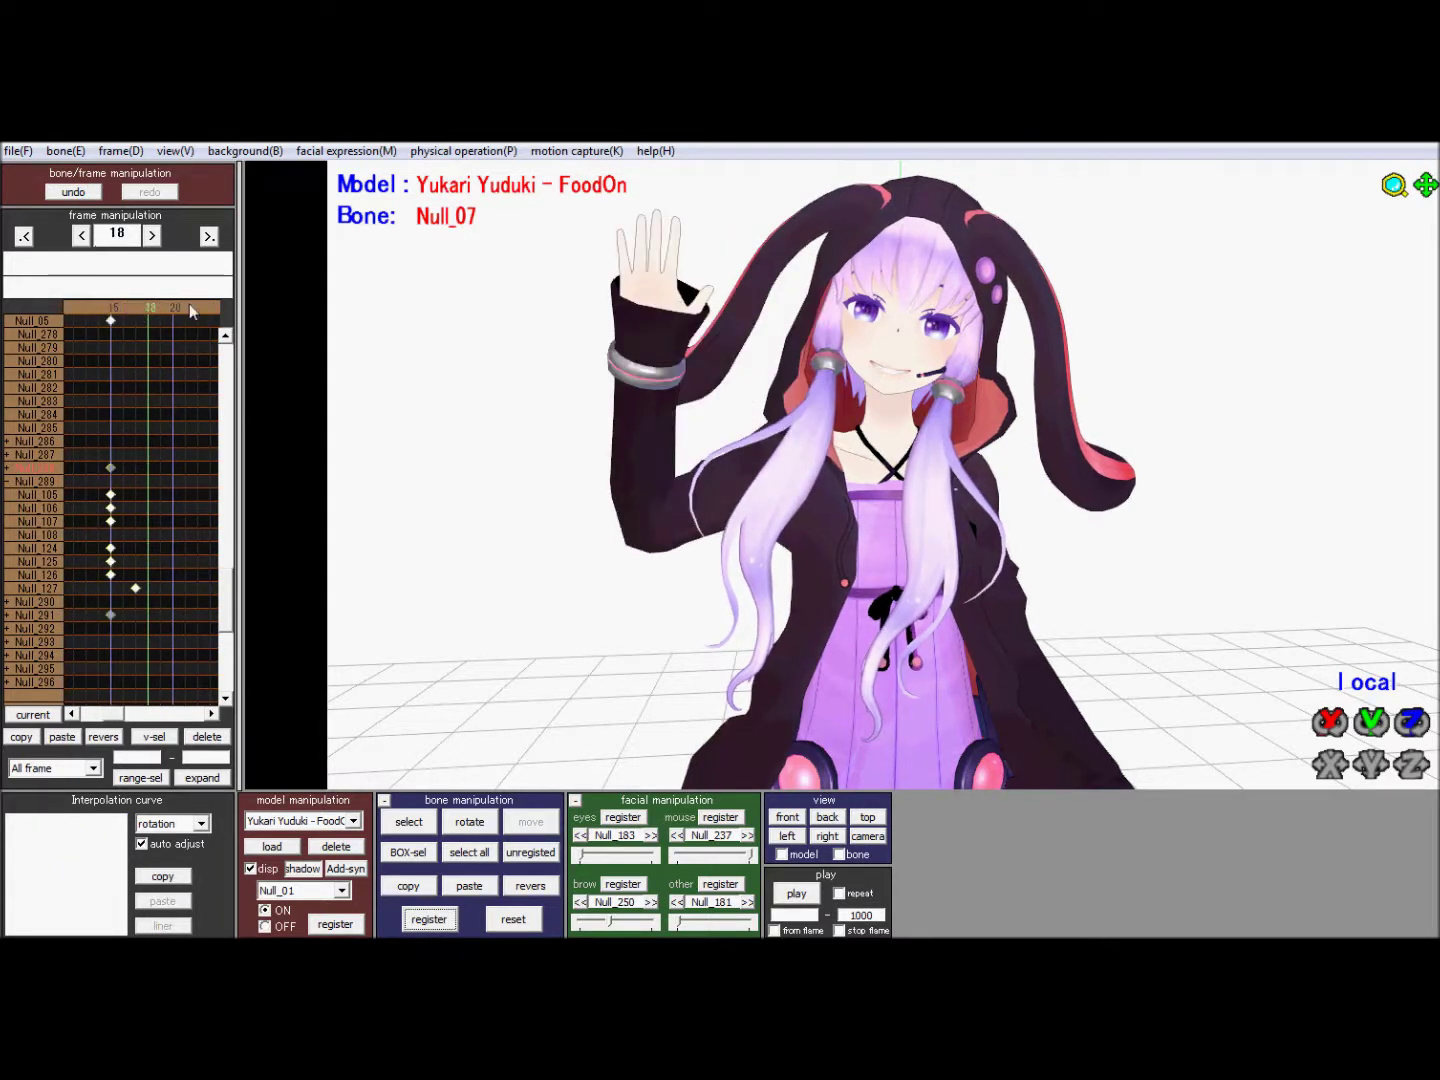
{"action": "left_click", "coordinate": [184, 301]}
{"action": "left_click", "coordinate": [138, 302]}
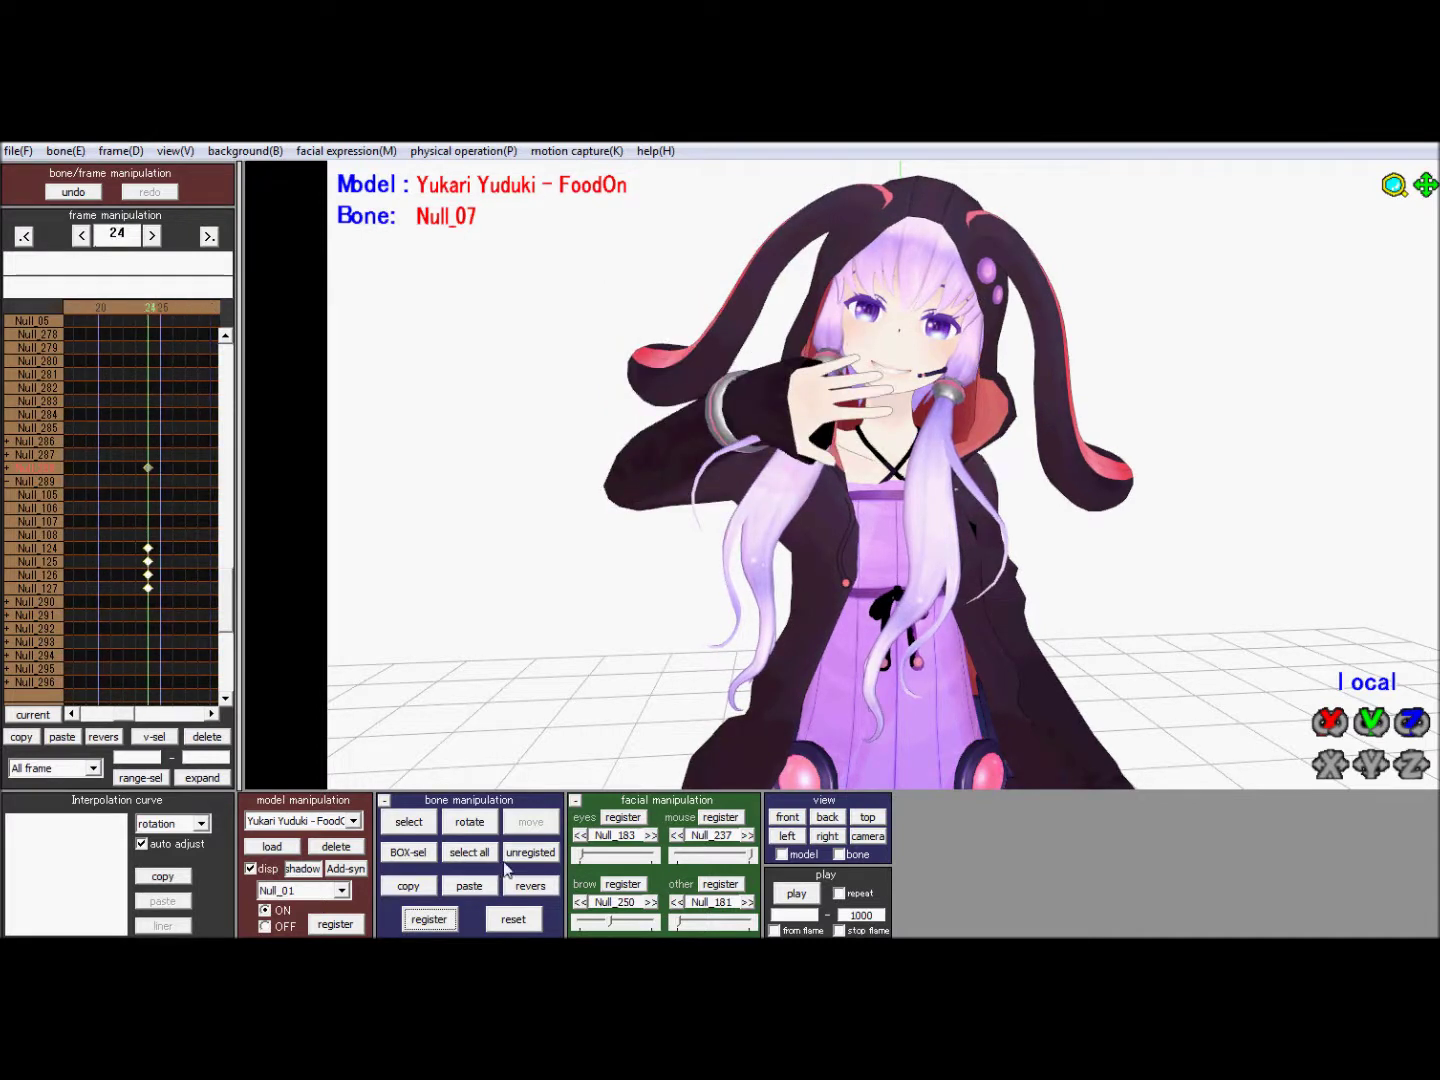
{"action": "left_click", "coordinate": [129, 308]}
{"action": "left_click", "coordinate": [129, 308]}
{"action": "left_click", "coordinate": [129, 307]}
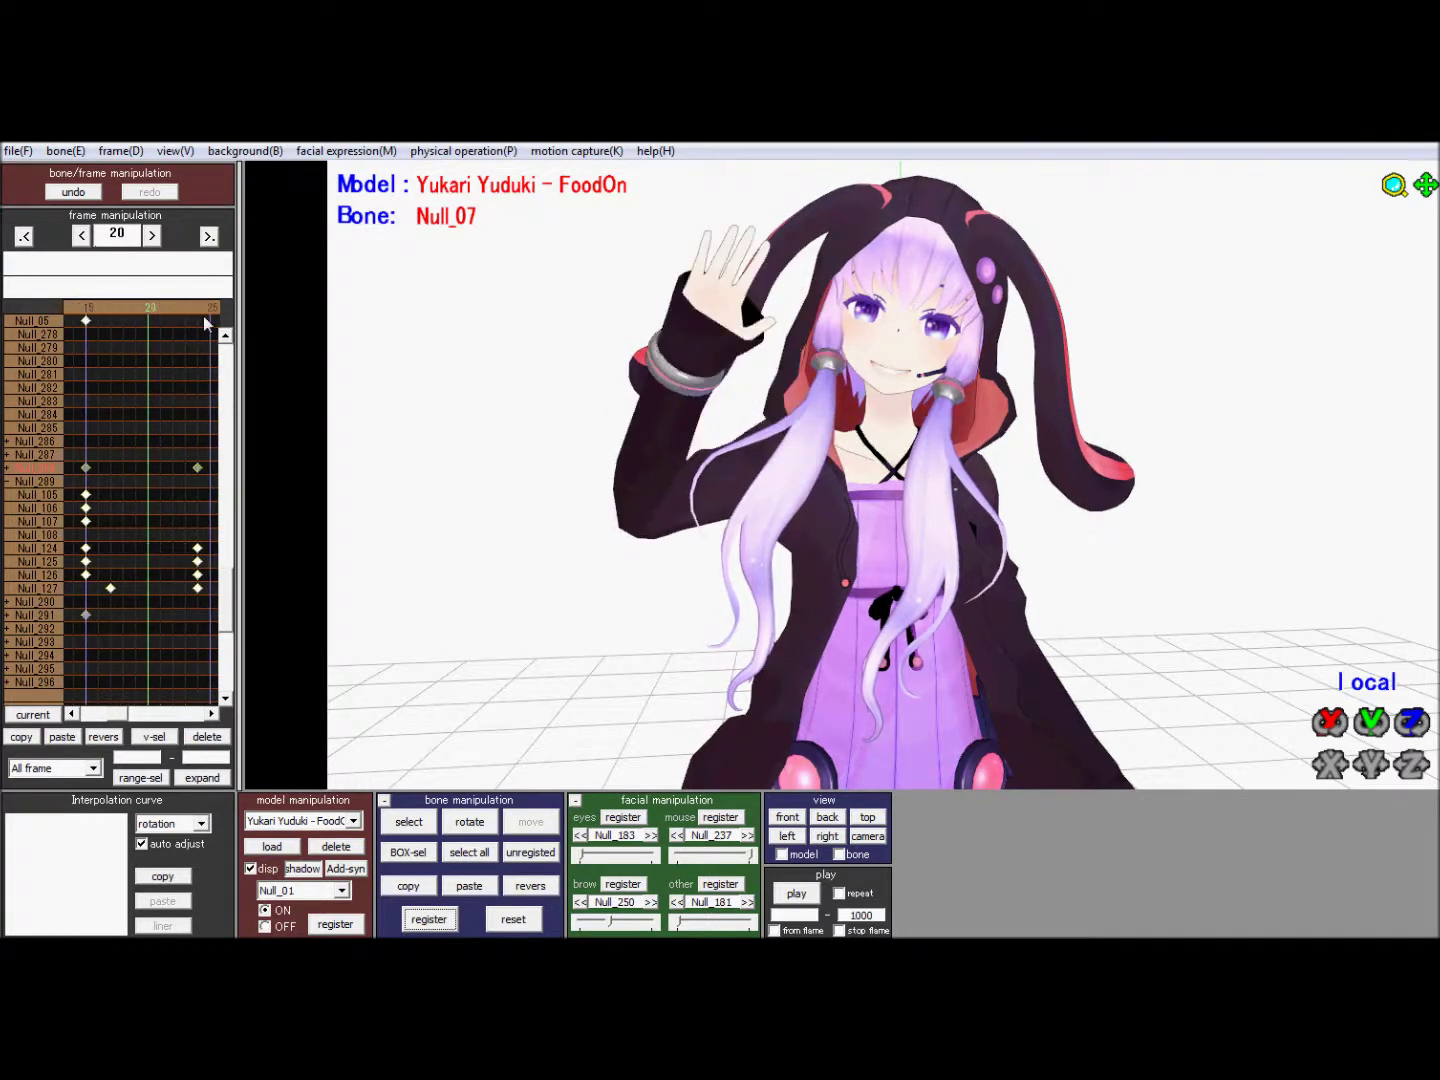
{"action": "left_click", "coordinate": [200, 313]}
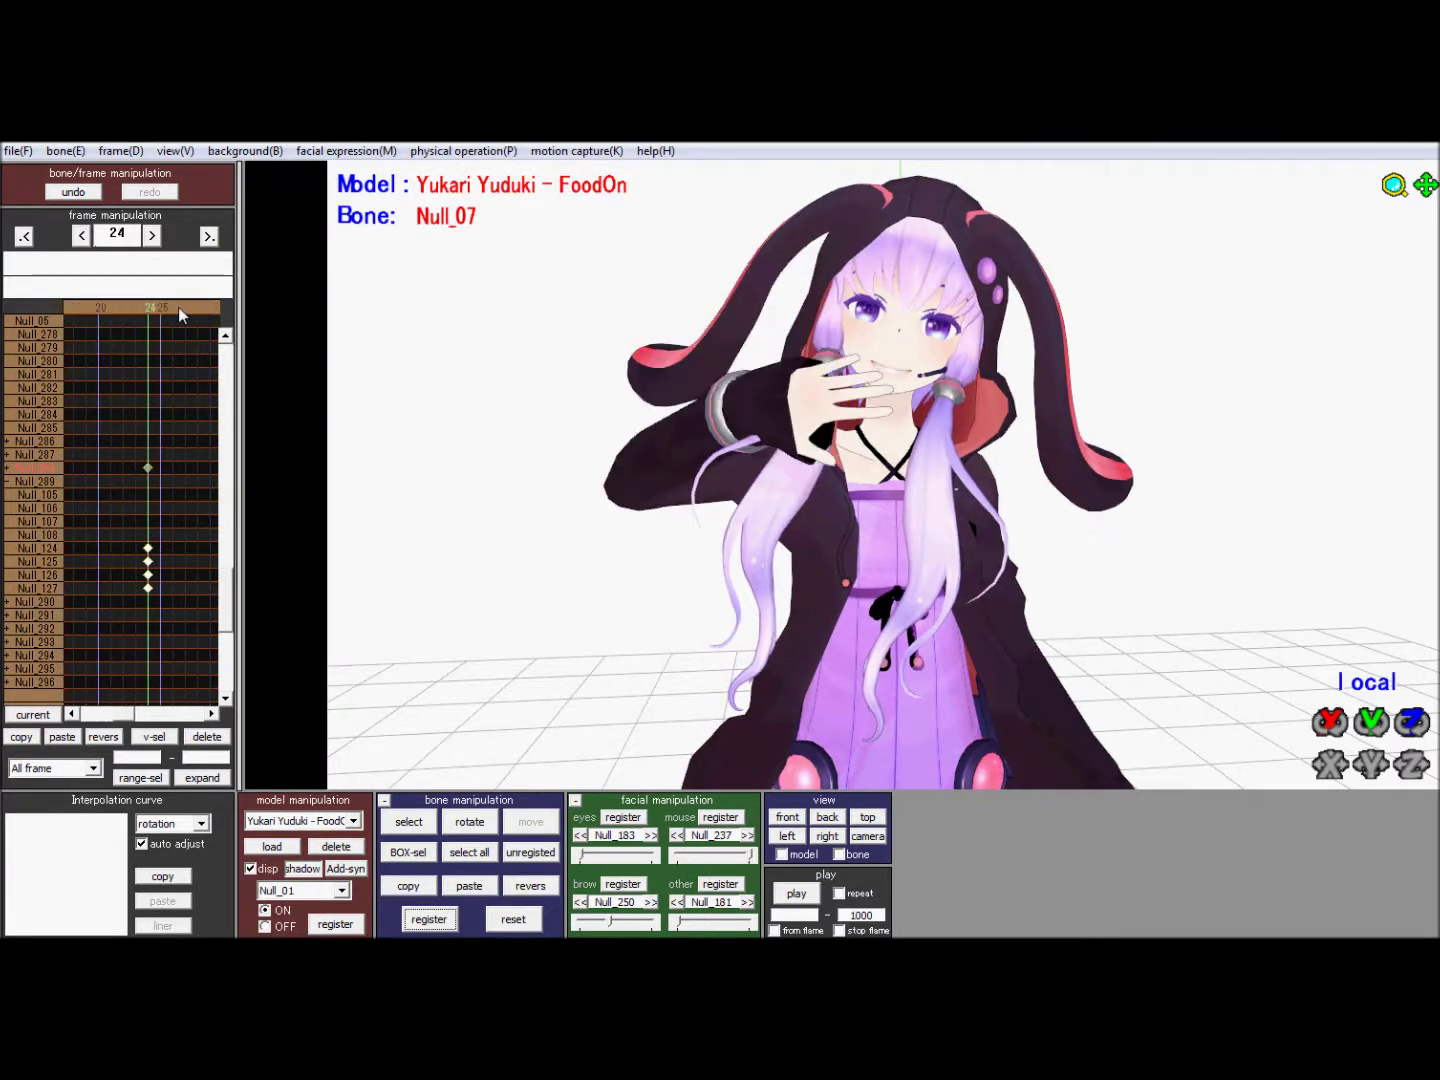
Step: Rotate the bone Null_30 at the base of the neck slightly at frame 24, and register the keyframe
{"action": "left_click", "coordinate": [390, 824]}
{"action": "left_click", "coordinate": [890, 432]}
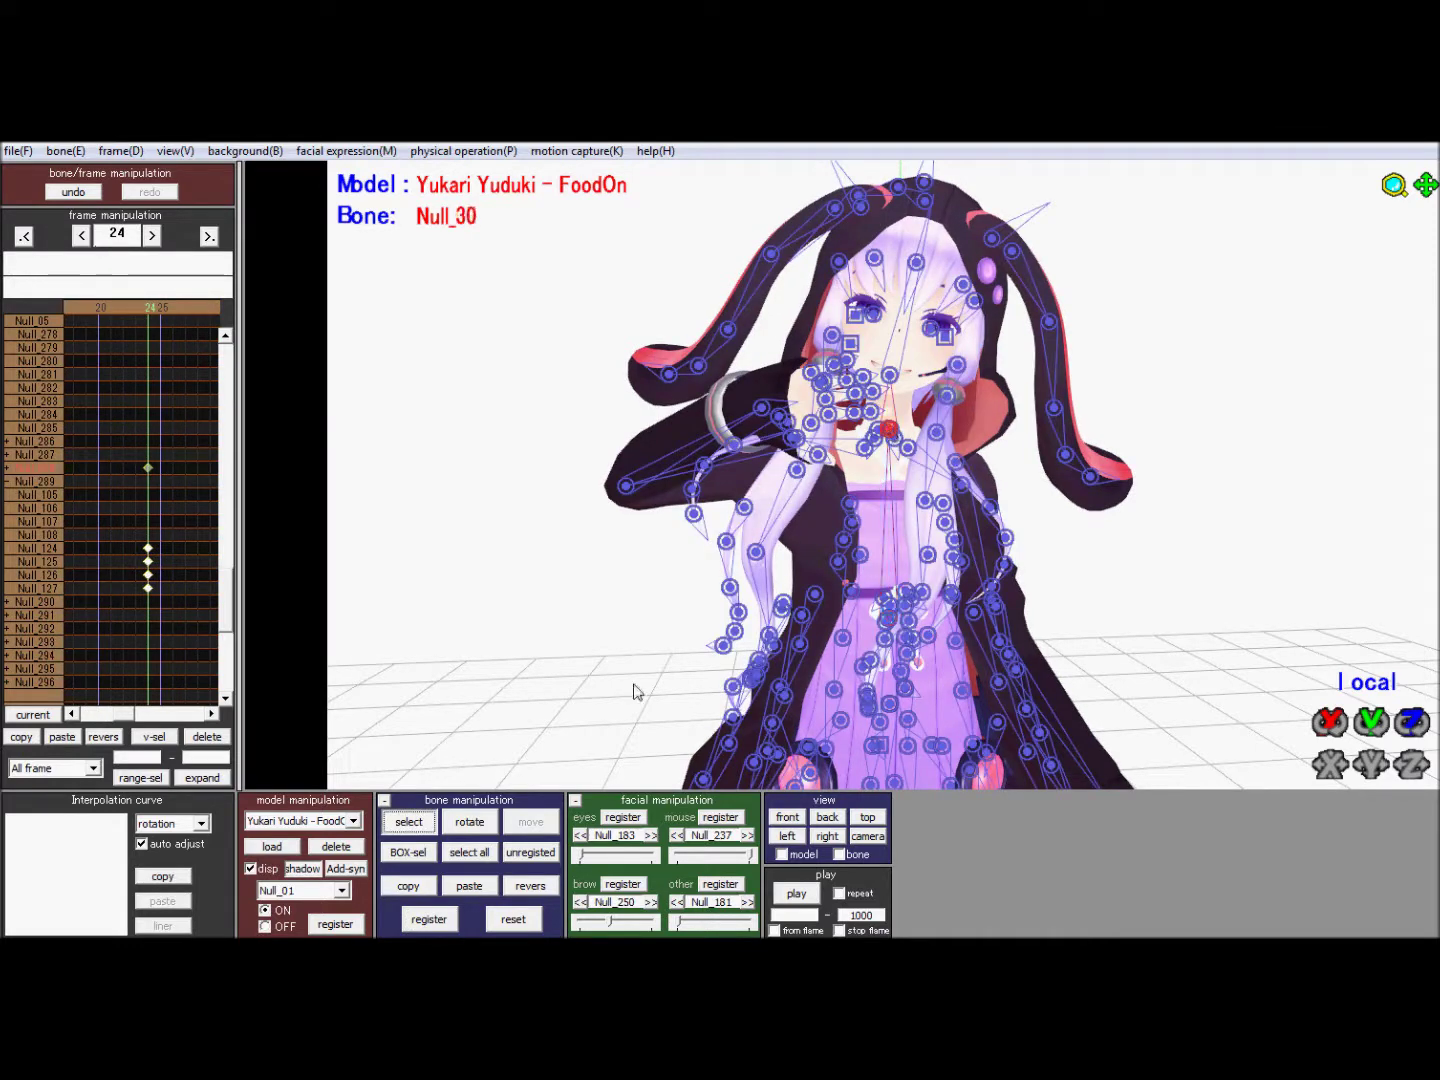
{"action": "left_click", "coordinate": [474, 823]}
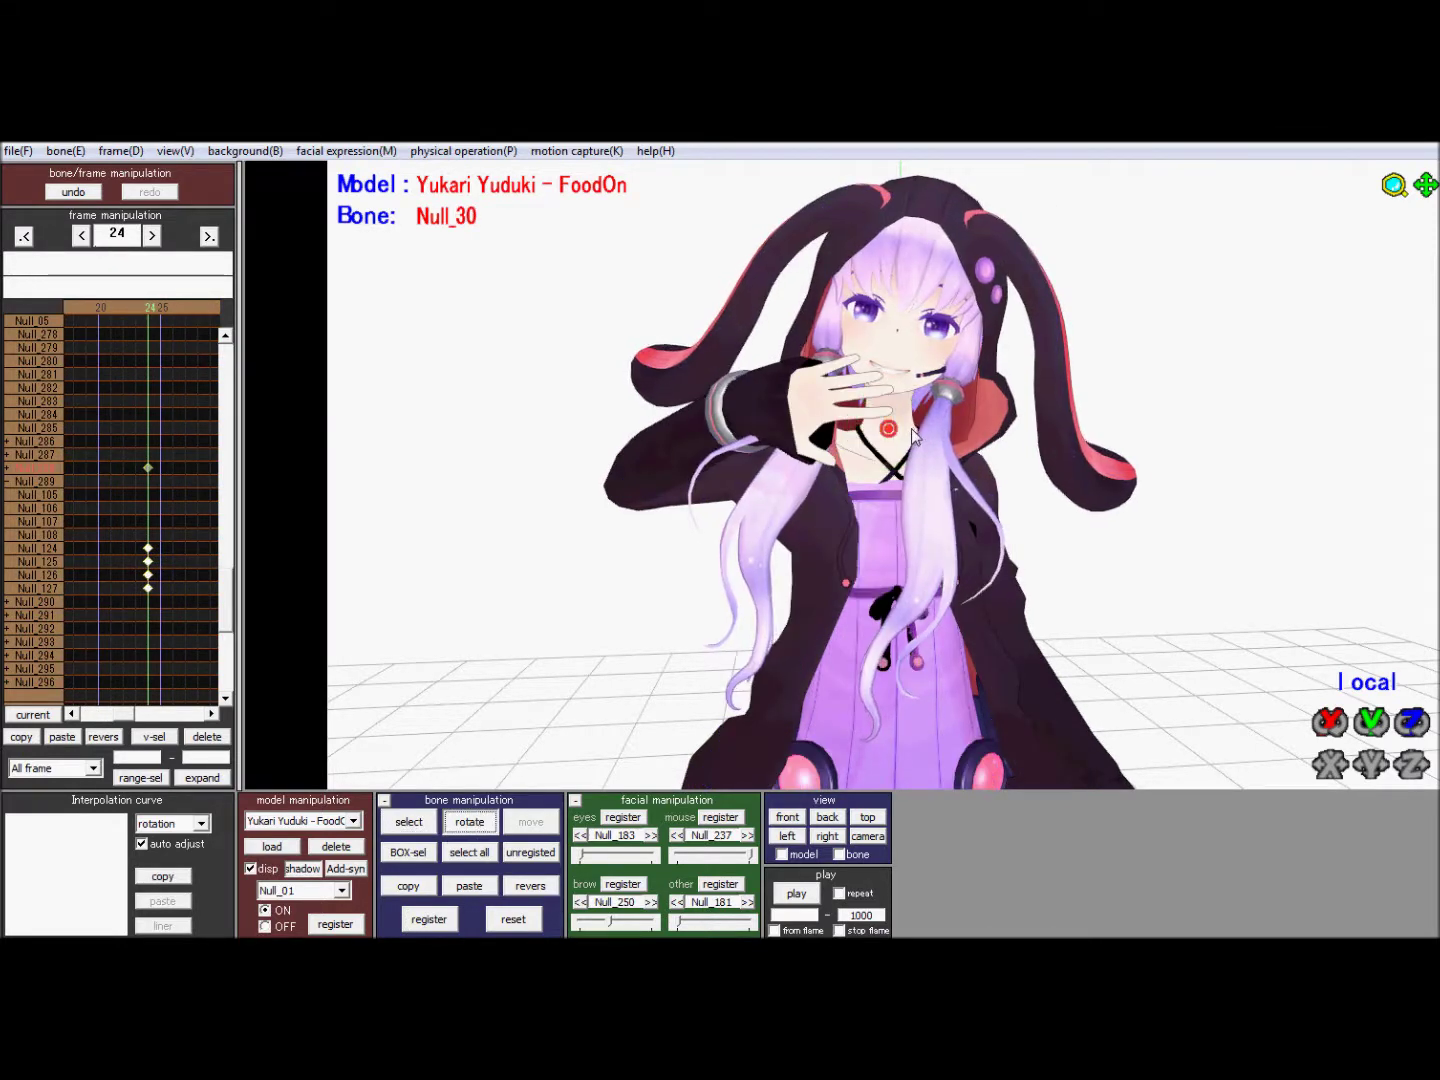
{"action": "left_click", "coordinate": [429, 919]}
Step: Scrub back to frame 14 and forward to frame 26 to review the wave with the adjusted upper body
{"action": "left_click_drag", "start_coordinate": [140, 302], "coordinate": [121, 306]}
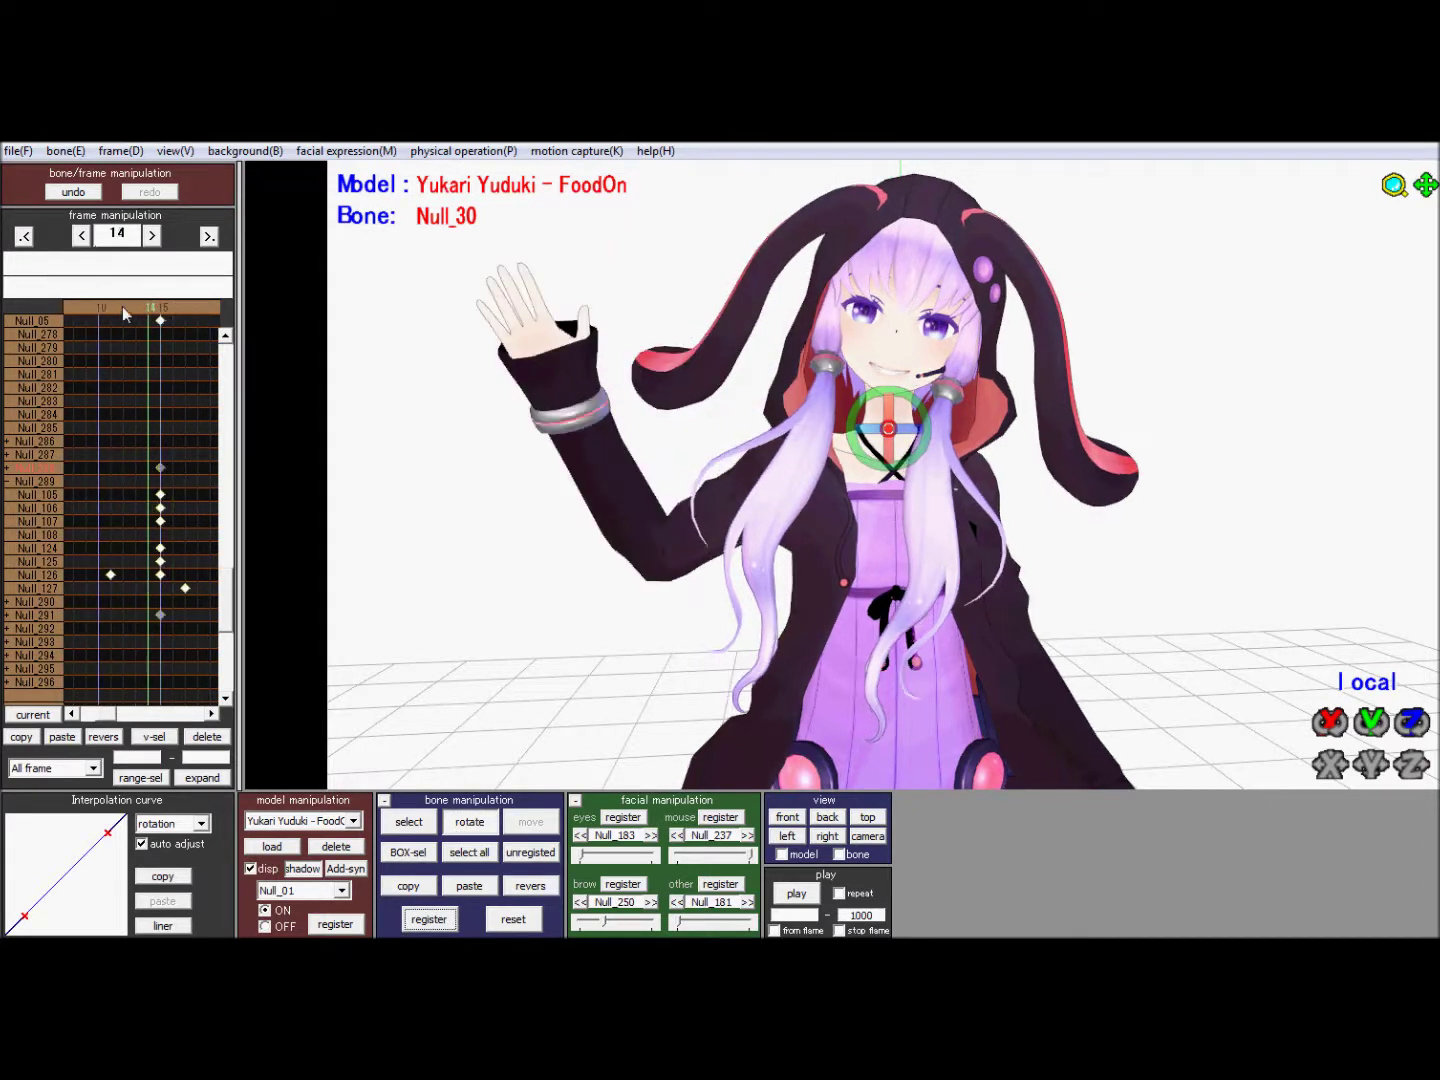
{"action": "left_click", "coordinate": [180, 310]}
{"action": "left_click", "coordinate": [178, 307]}
{"action": "left_click", "coordinate": [178, 308]}
{"action": "left_click", "coordinate": [177, 307]}
{"action": "left_click", "coordinate": [178, 308]}
{"action": "left_click", "coordinate": [177, 307]}
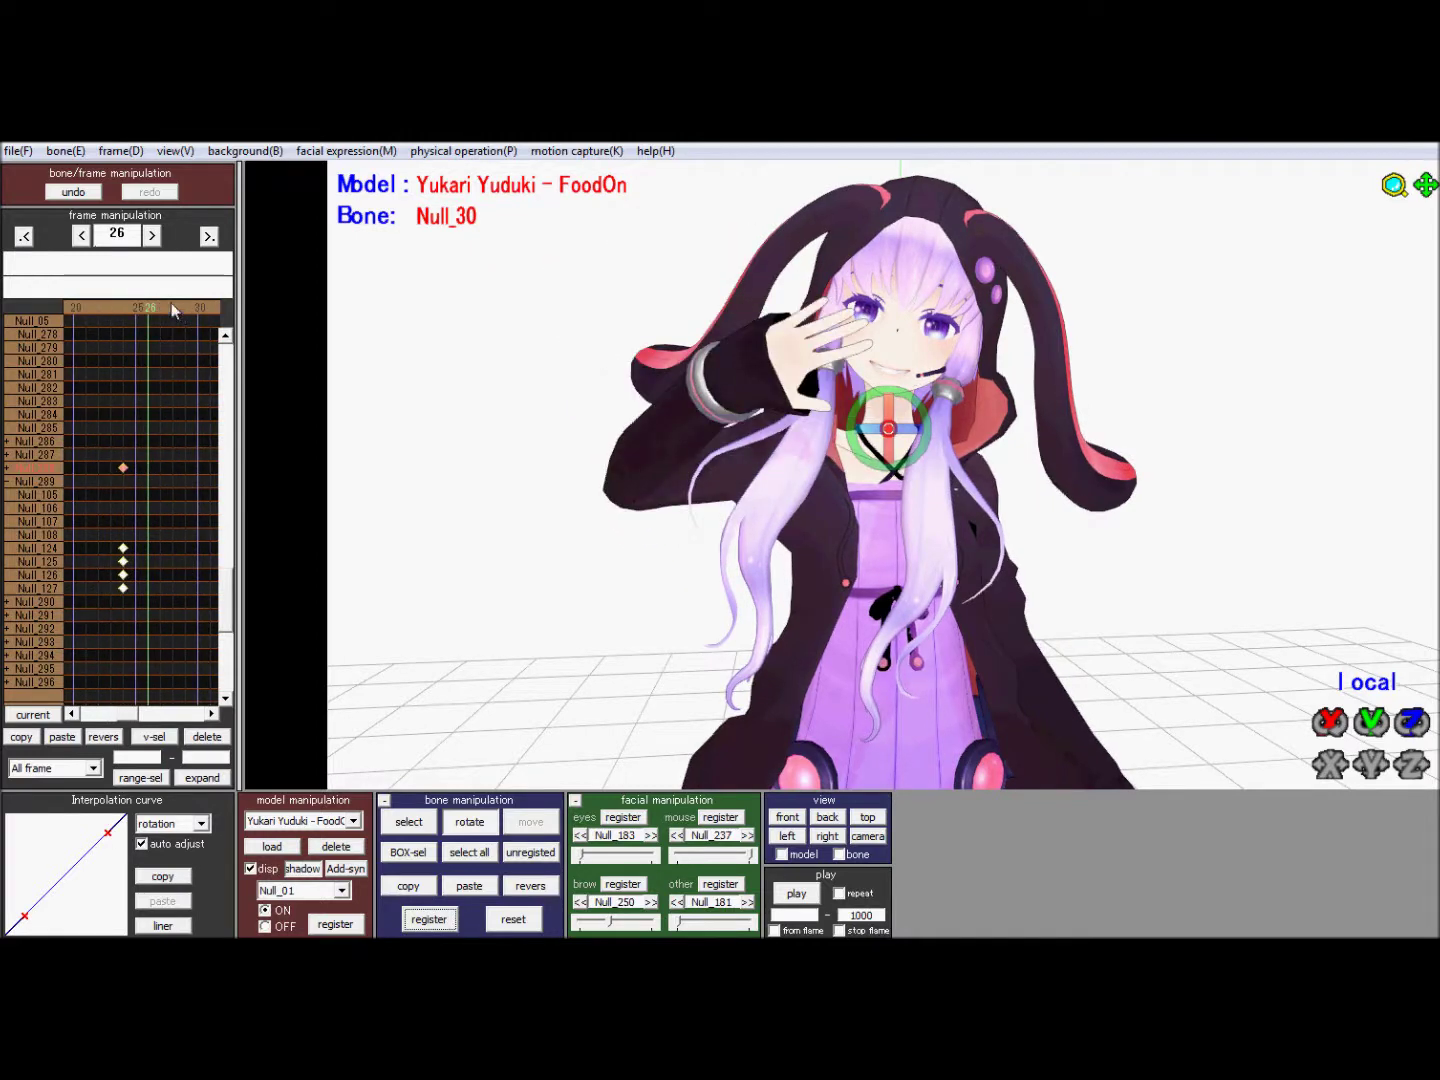
Step: Scrub back to frame 14 and forward to frame 24 to examine the arm's path between the two poses
{"action": "left_click", "coordinate": [127, 304]}
{"action": "left_click", "coordinate": [127, 304]}
{"action": "left_click", "coordinate": [127, 303]}
{"action": "left_click", "coordinate": [128, 303]}
{"action": "left_click", "coordinate": [127, 304]}
{"action": "left_click", "coordinate": [127, 304]}
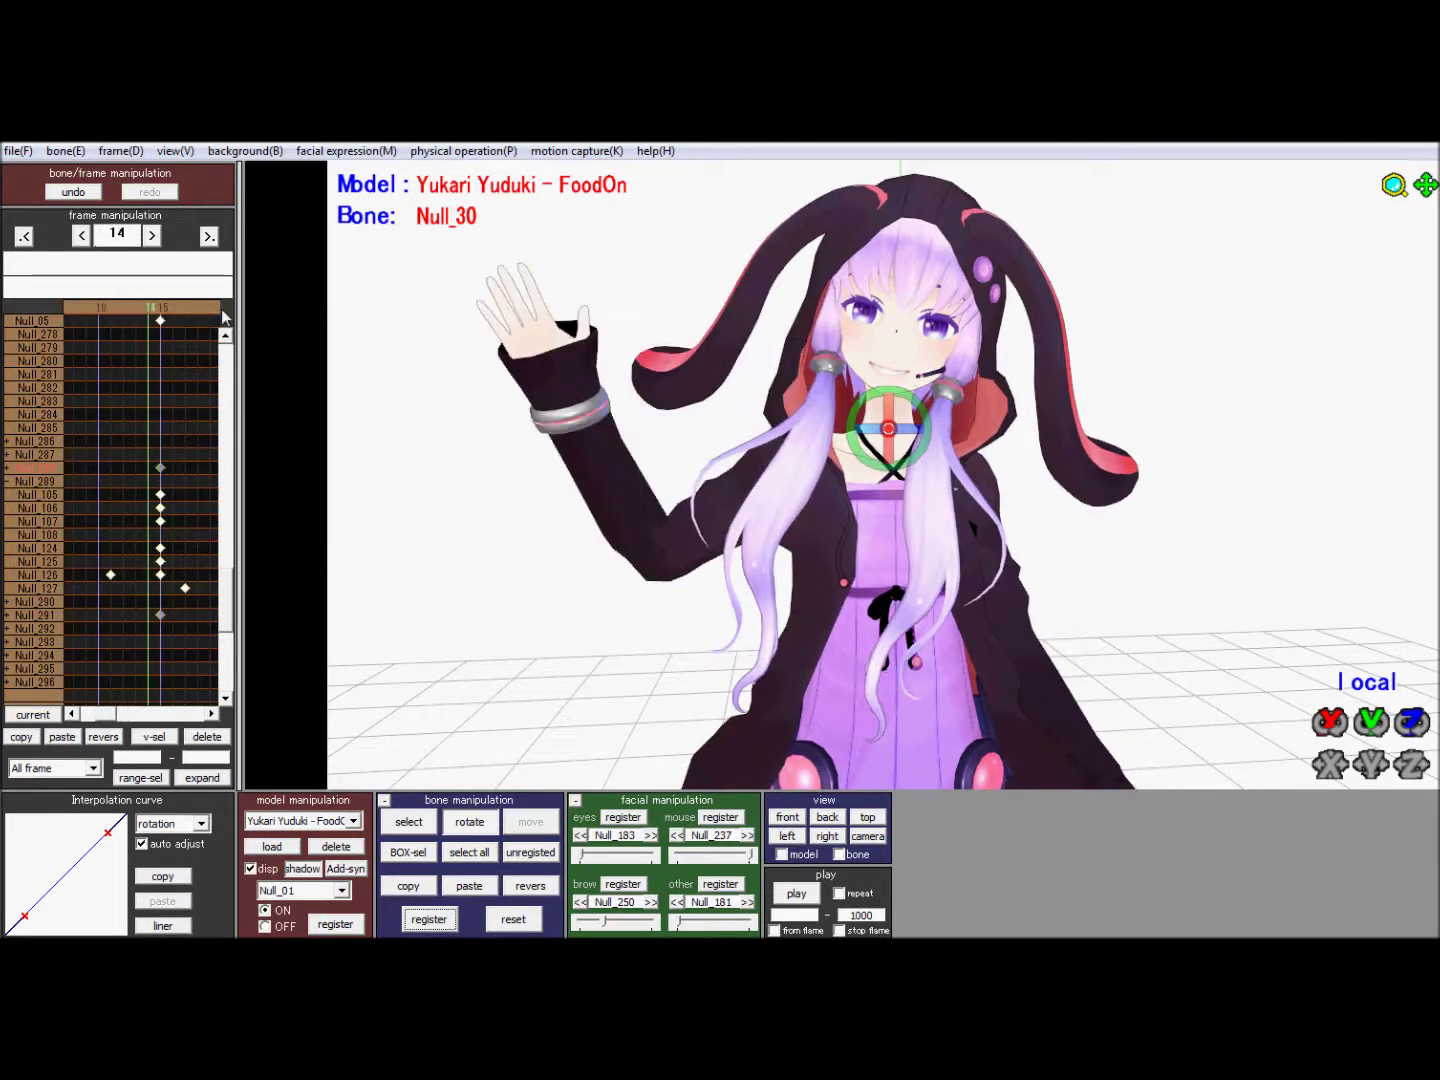
{"action": "left_click", "coordinate": [173, 302]}
{"action": "left_click", "coordinate": [173, 303]}
{"action": "left_click", "coordinate": [173, 304]}
{"action": "left_click", "coordinate": [173, 304]}
{"action": "left_click", "coordinate": [173, 303]}
{"action": "left_click", "coordinate": [173, 304]}
{"action": "left_click", "coordinate": [126, 306]}
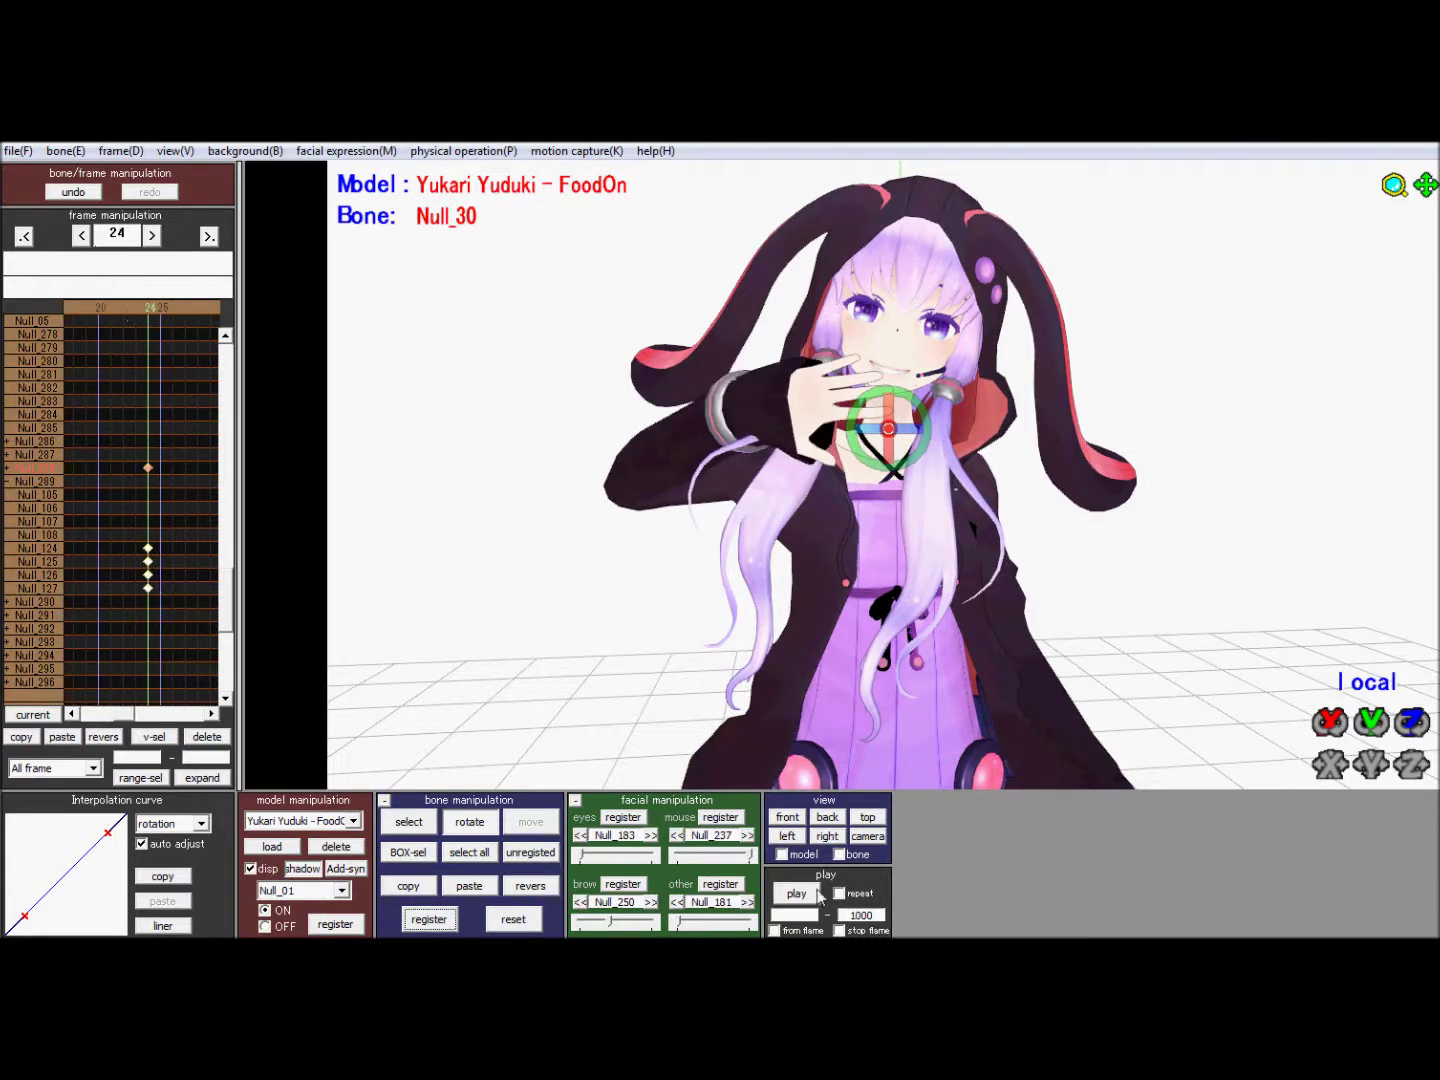
Step: Play the animation, and scrub between frames 15 and 27 to review the wave
{"action": "left_click", "coordinate": [815, 894]}
{"action": "left_click", "coordinate": [138, 306]}
{"action": "left_click", "coordinate": [129, 310]}
{"action": "left_click", "coordinate": [129, 310]}
{"action": "left_click", "coordinate": [129, 311]}
{"action": "left_click", "coordinate": [129, 311]}
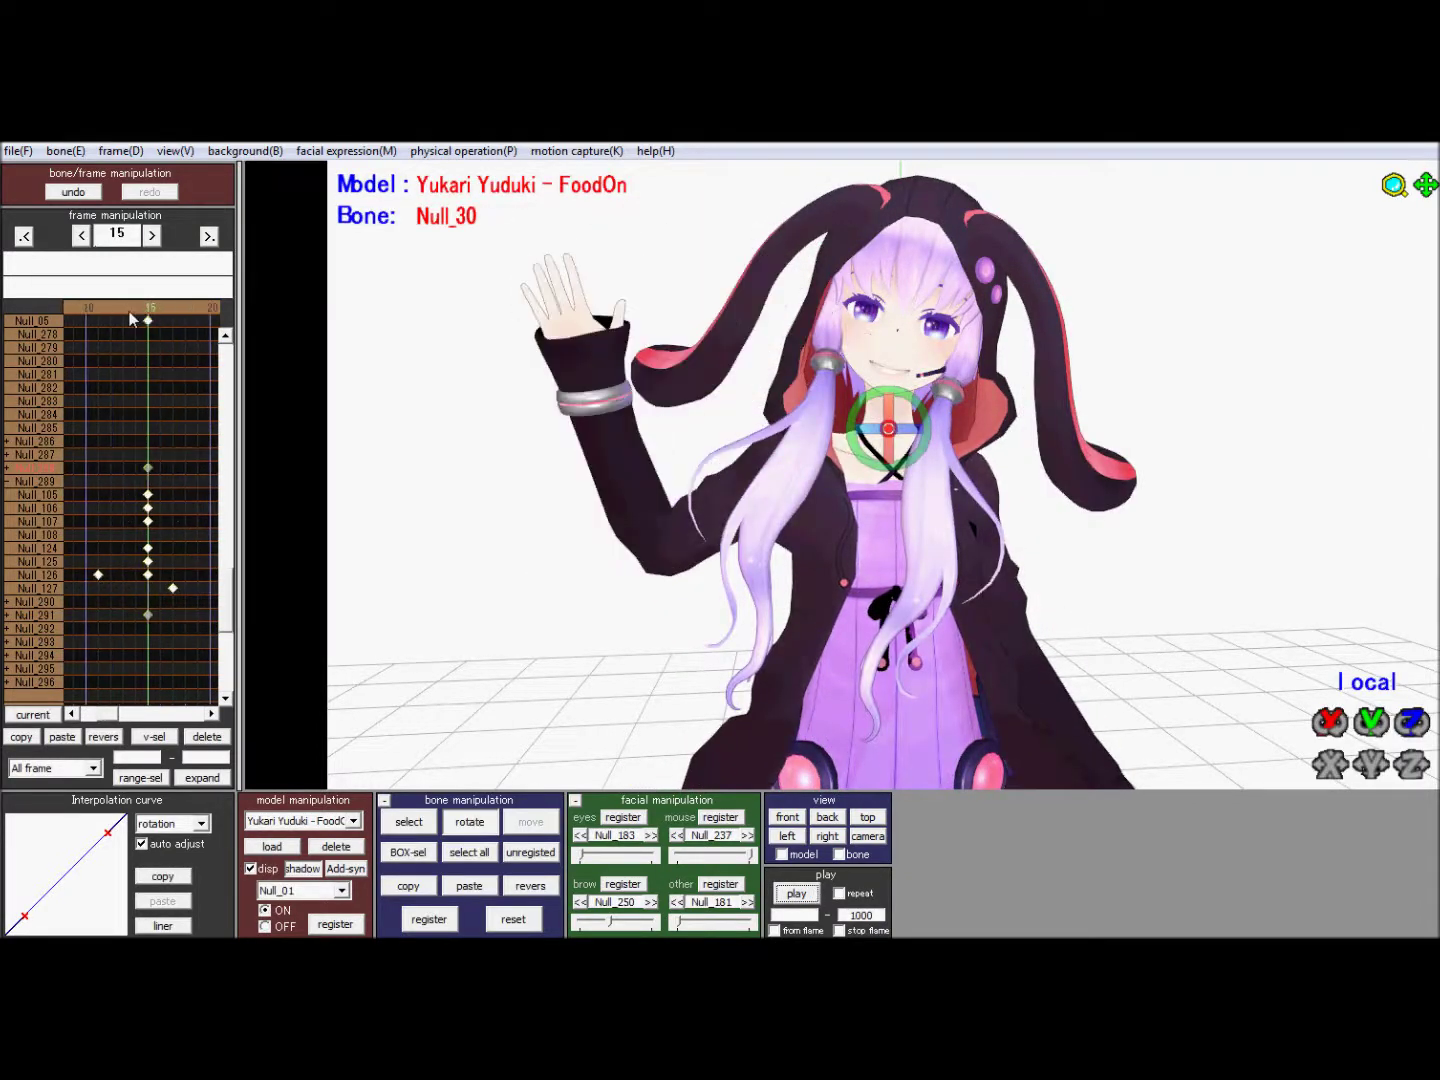
{"action": "left_click", "coordinate": [129, 311]}
{"action": "left_click", "coordinate": [130, 310]}
{"action": "left_click", "coordinate": [192, 305]}
{"action": "left_click", "coordinate": [192, 304]}
{"action": "left_click", "coordinate": [193, 305]}
{"action": "left_click", "coordinate": [193, 303]}
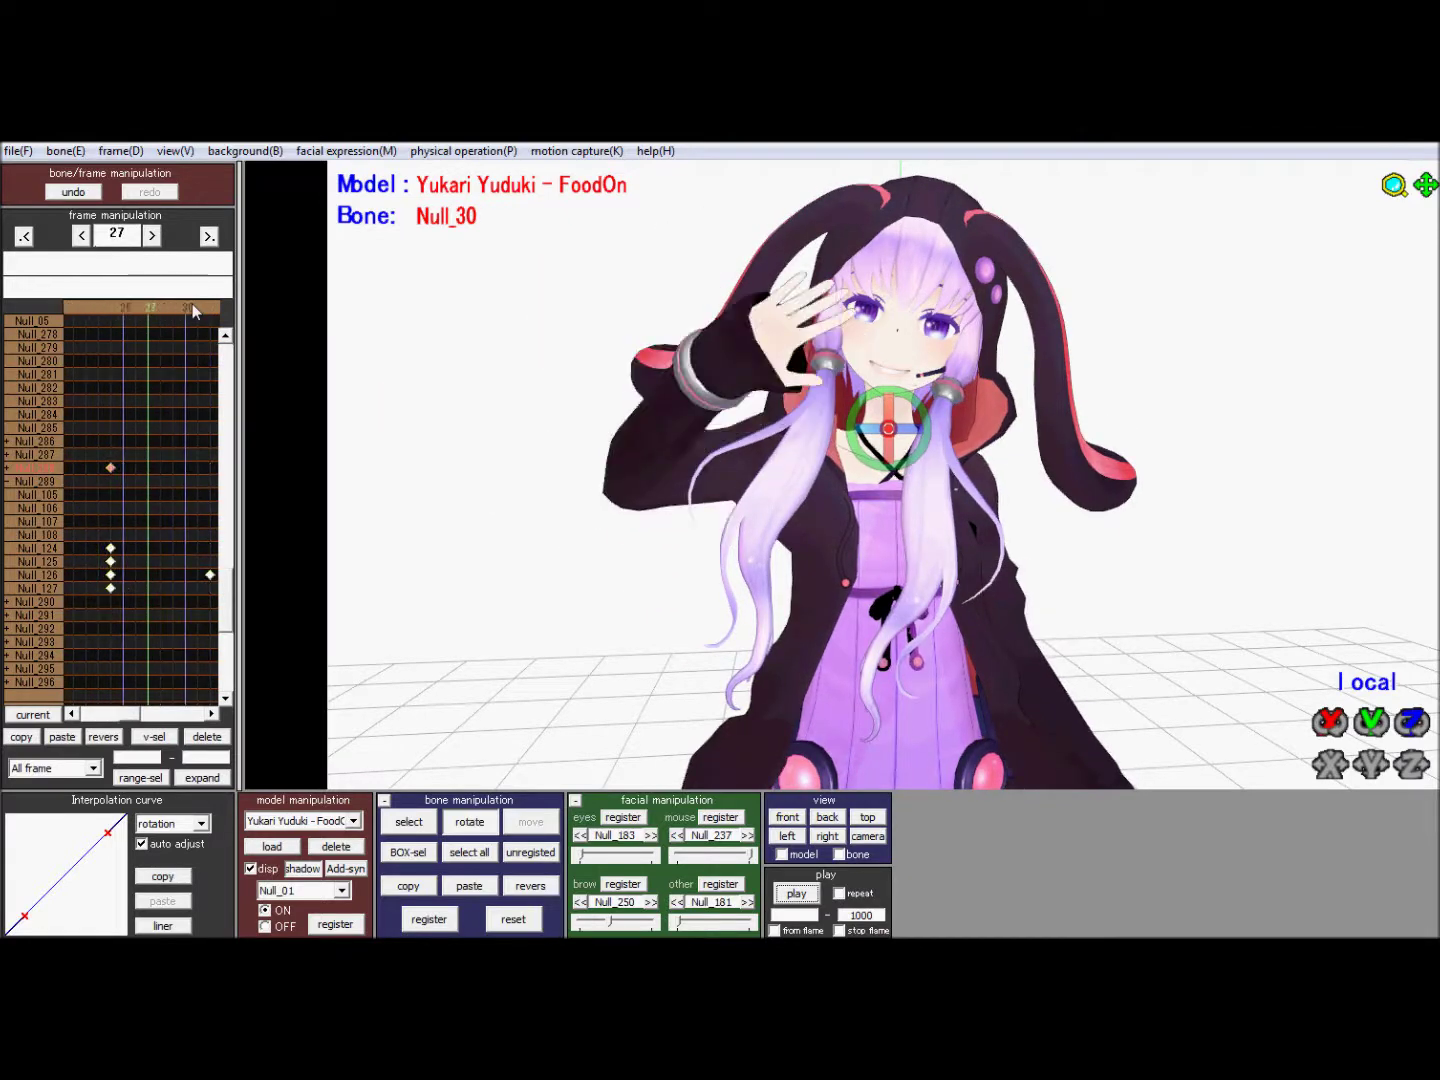
{"action": "left_click", "coordinate": [118, 305]}
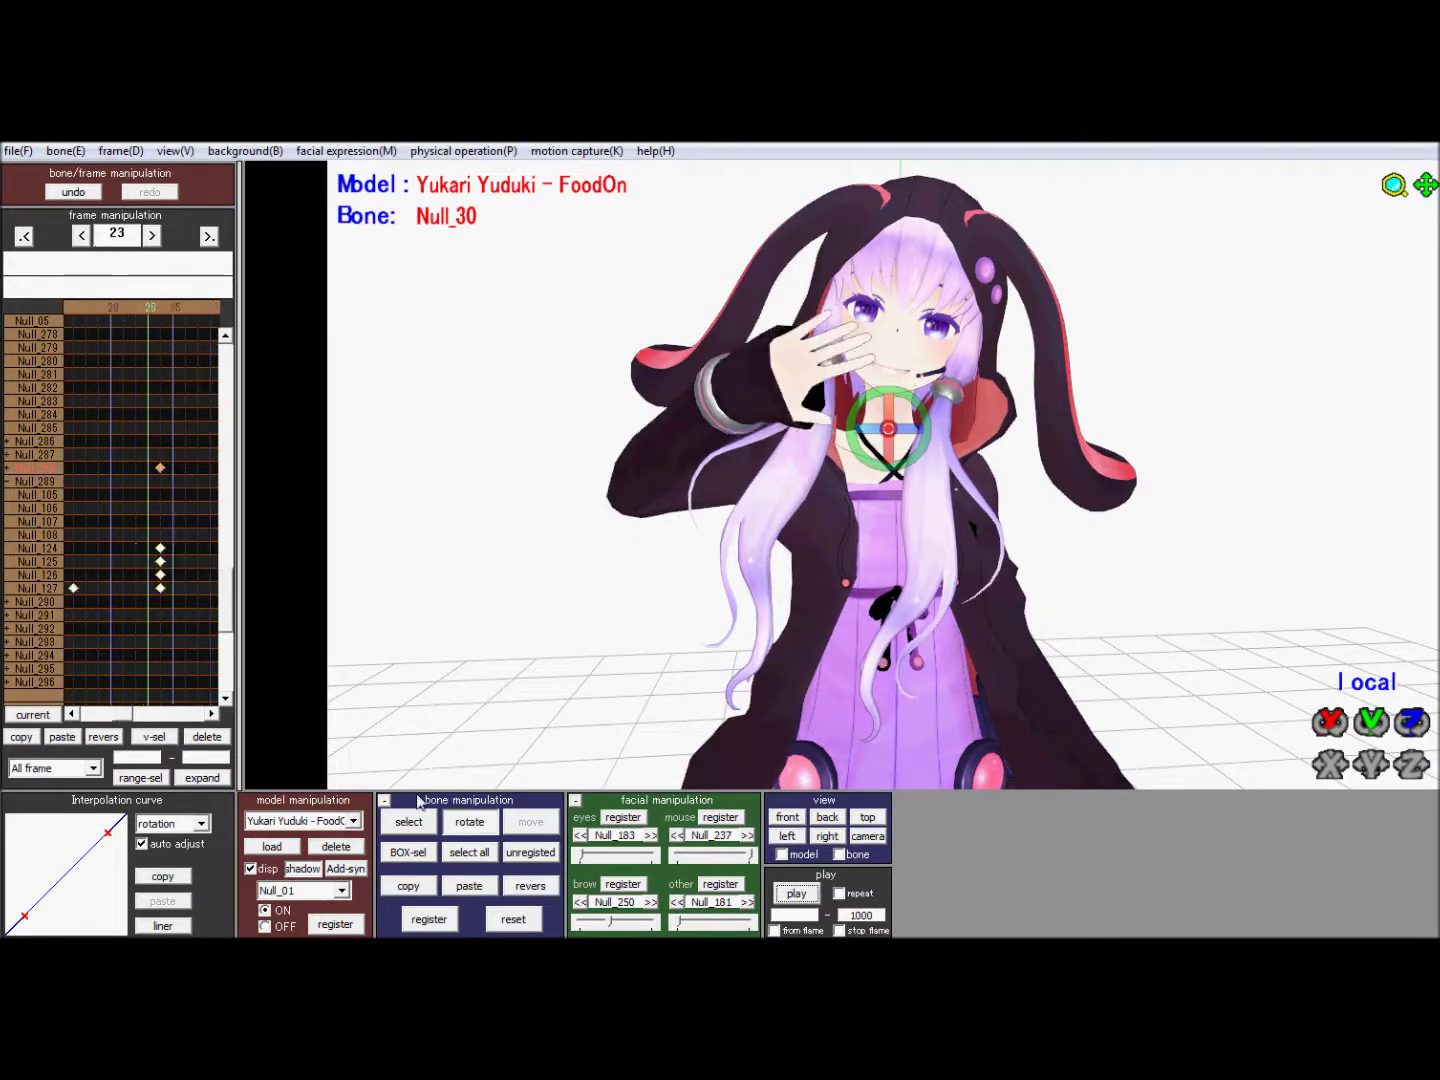
Step: Try a further rotation of the neck bone Null_30 at frame 24, and undo the change
{"action": "left_click", "coordinate": [412, 823]}
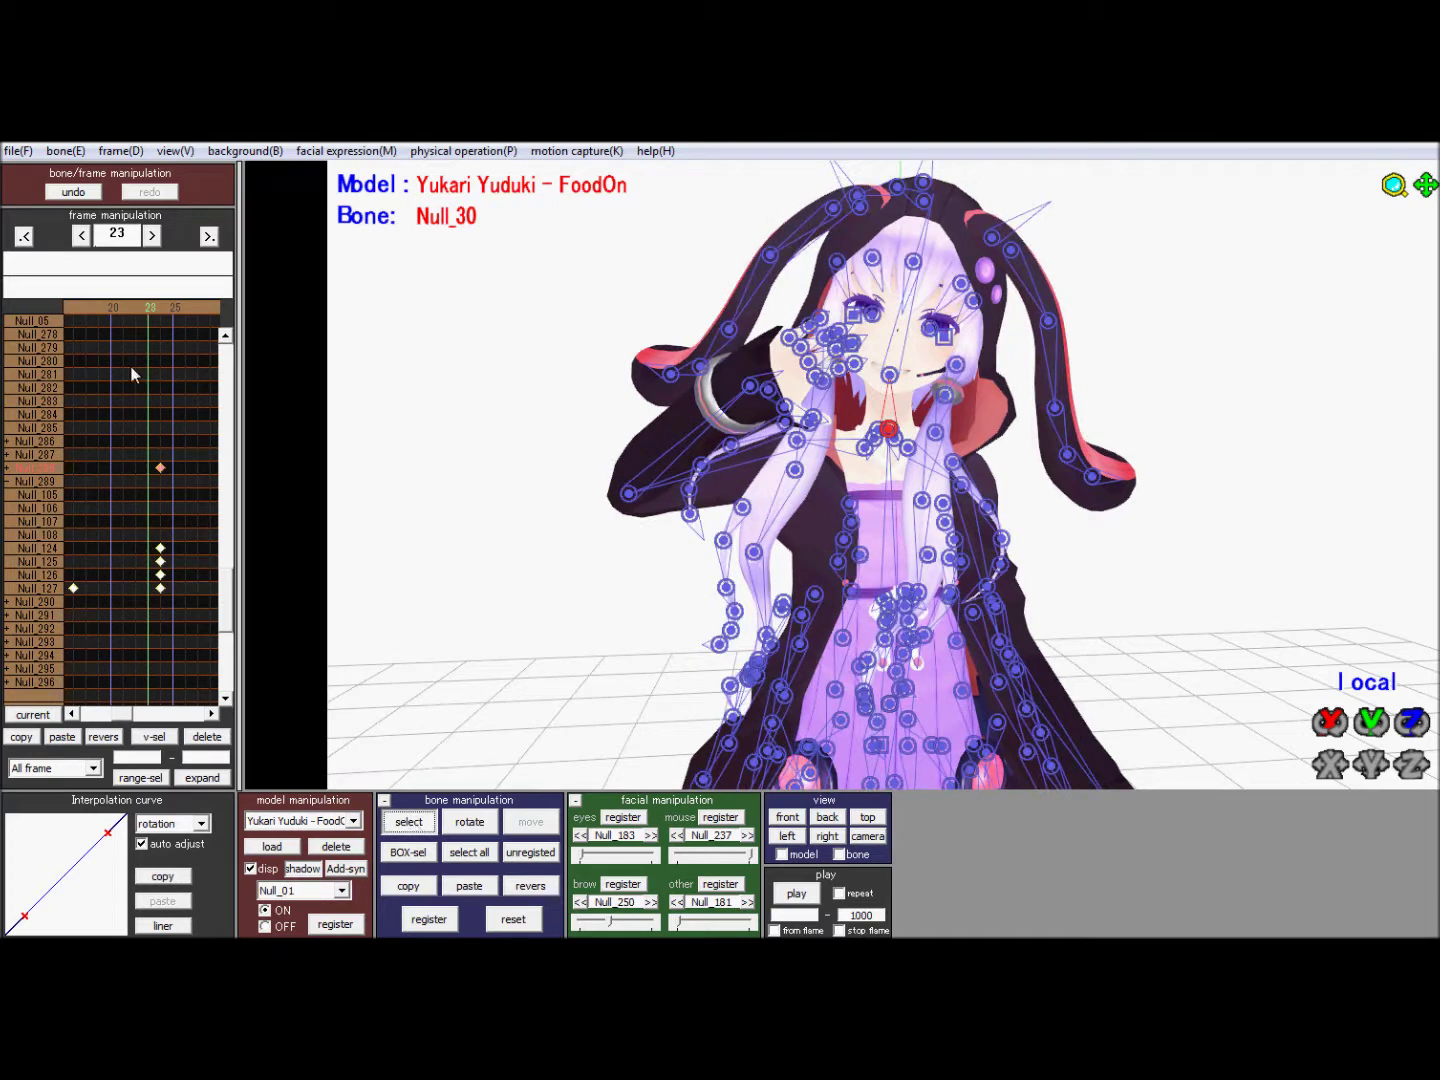
{"action": "left_click", "coordinate": [160, 308]}
{"action": "left_click", "coordinate": [136, 307]}
{"action": "left_click_drag", "start_coordinate": [134, 304], "coordinate": [175, 304]}
{"action": "left_click", "coordinate": [161, 307]}
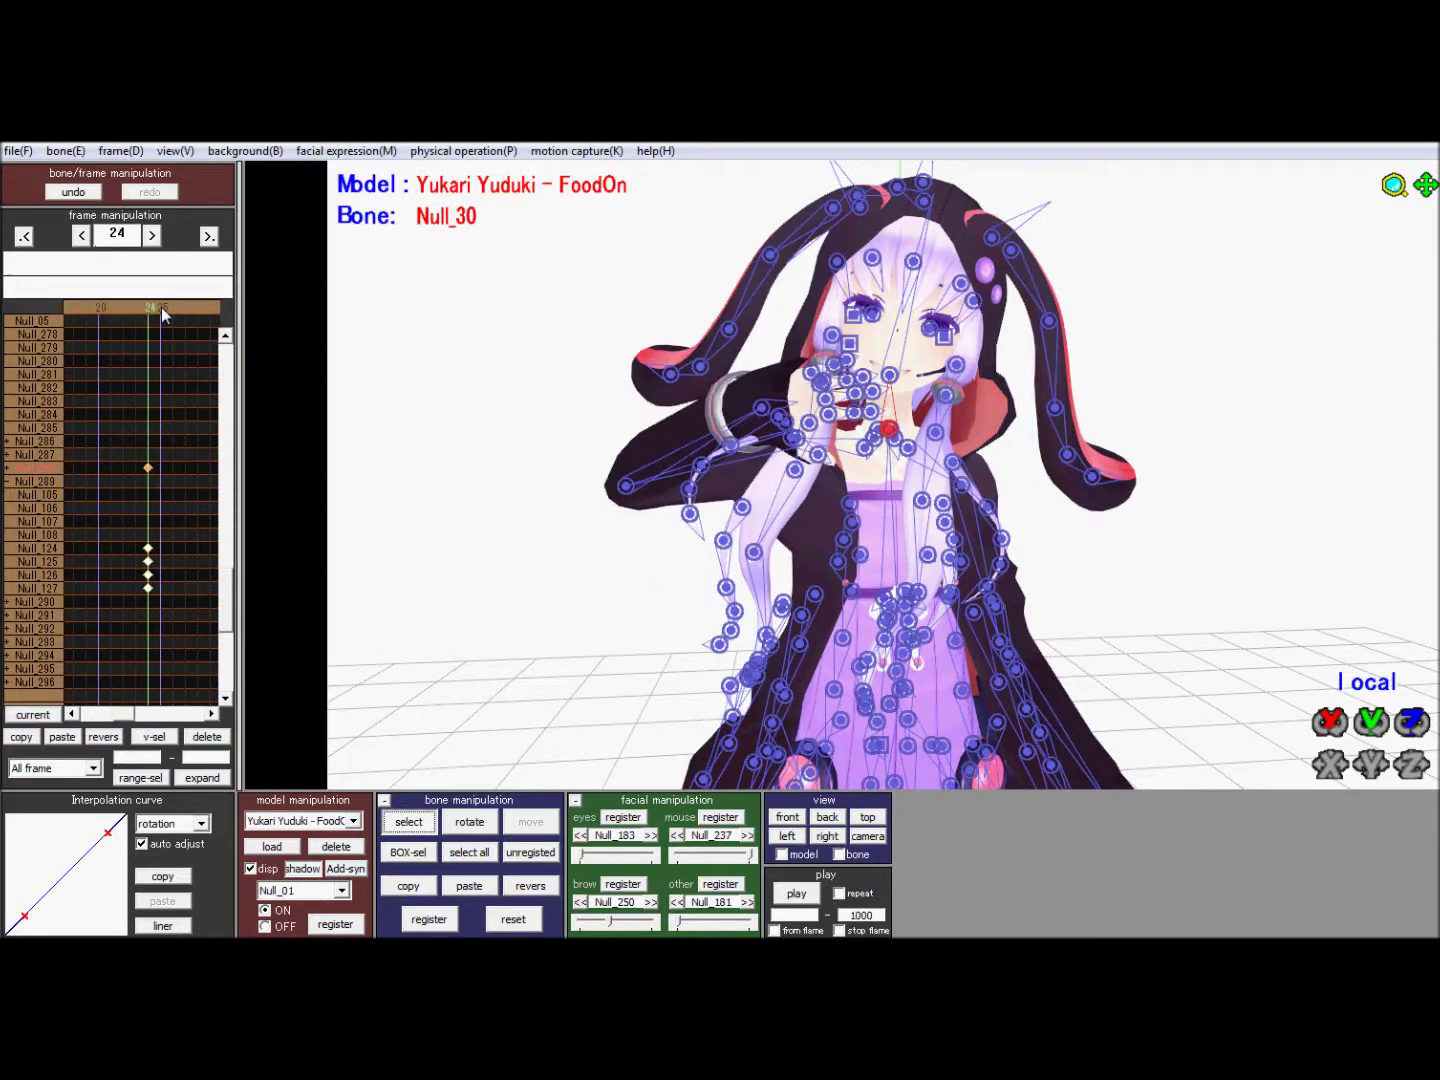
{"action": "left_click", "coordinate": [478, 823]}
{"action": "left_click_drag", "start_coordinate": [908, 434], "coordinate": [908, 435]}
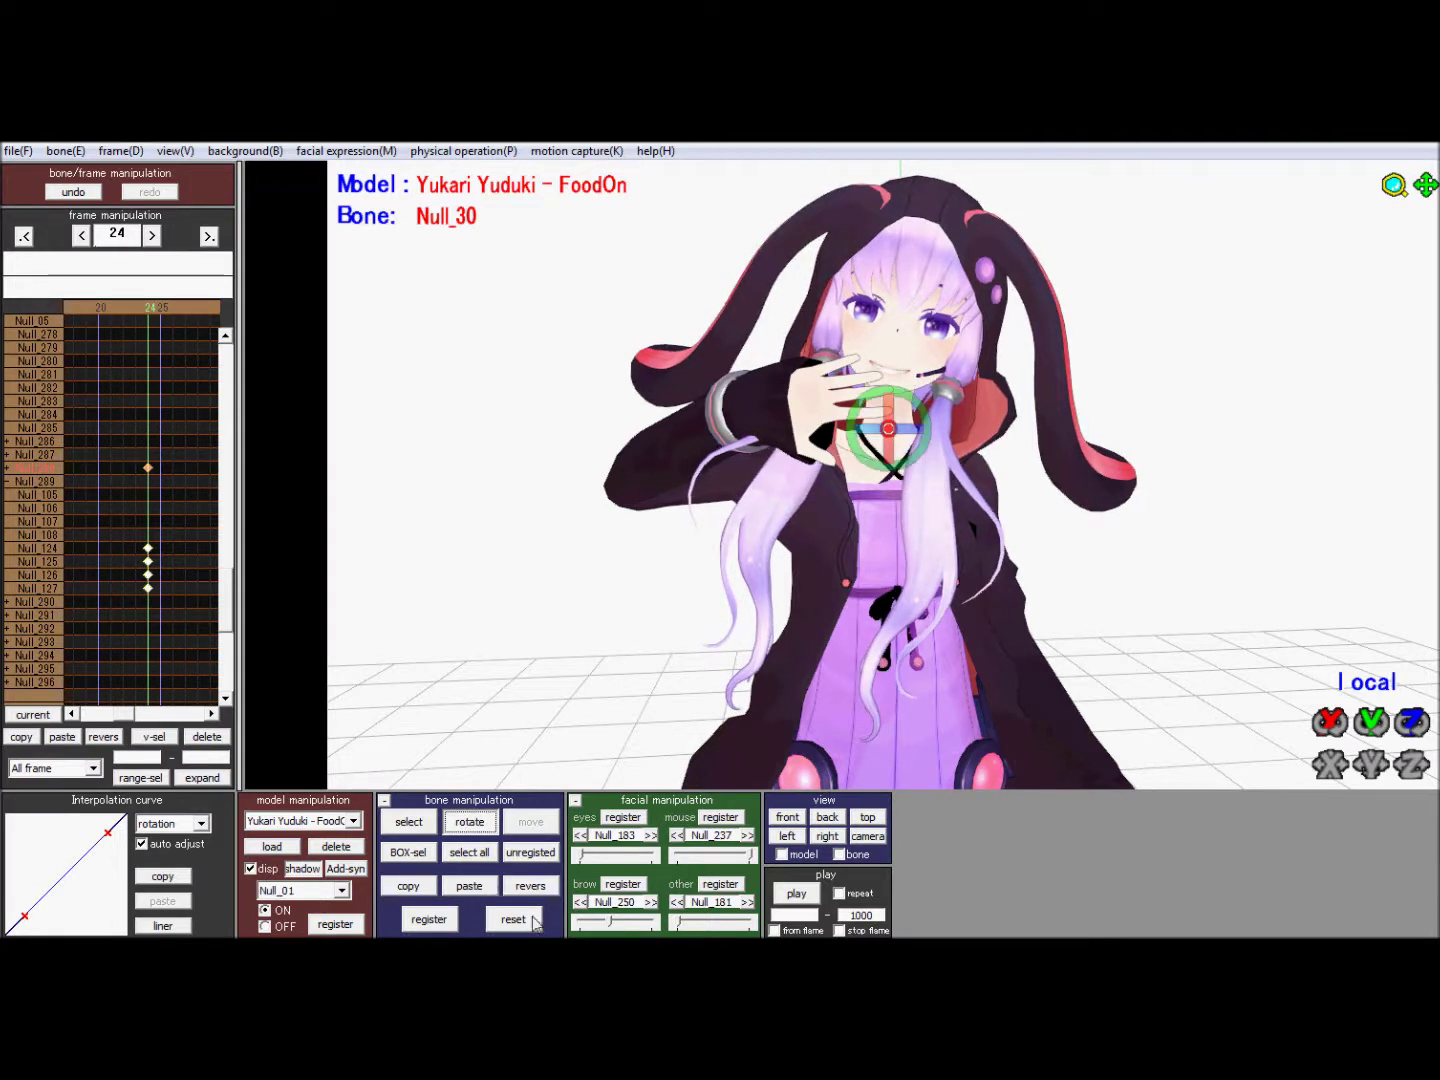
{"action": "left_click", "coordinate": [72, 193]}
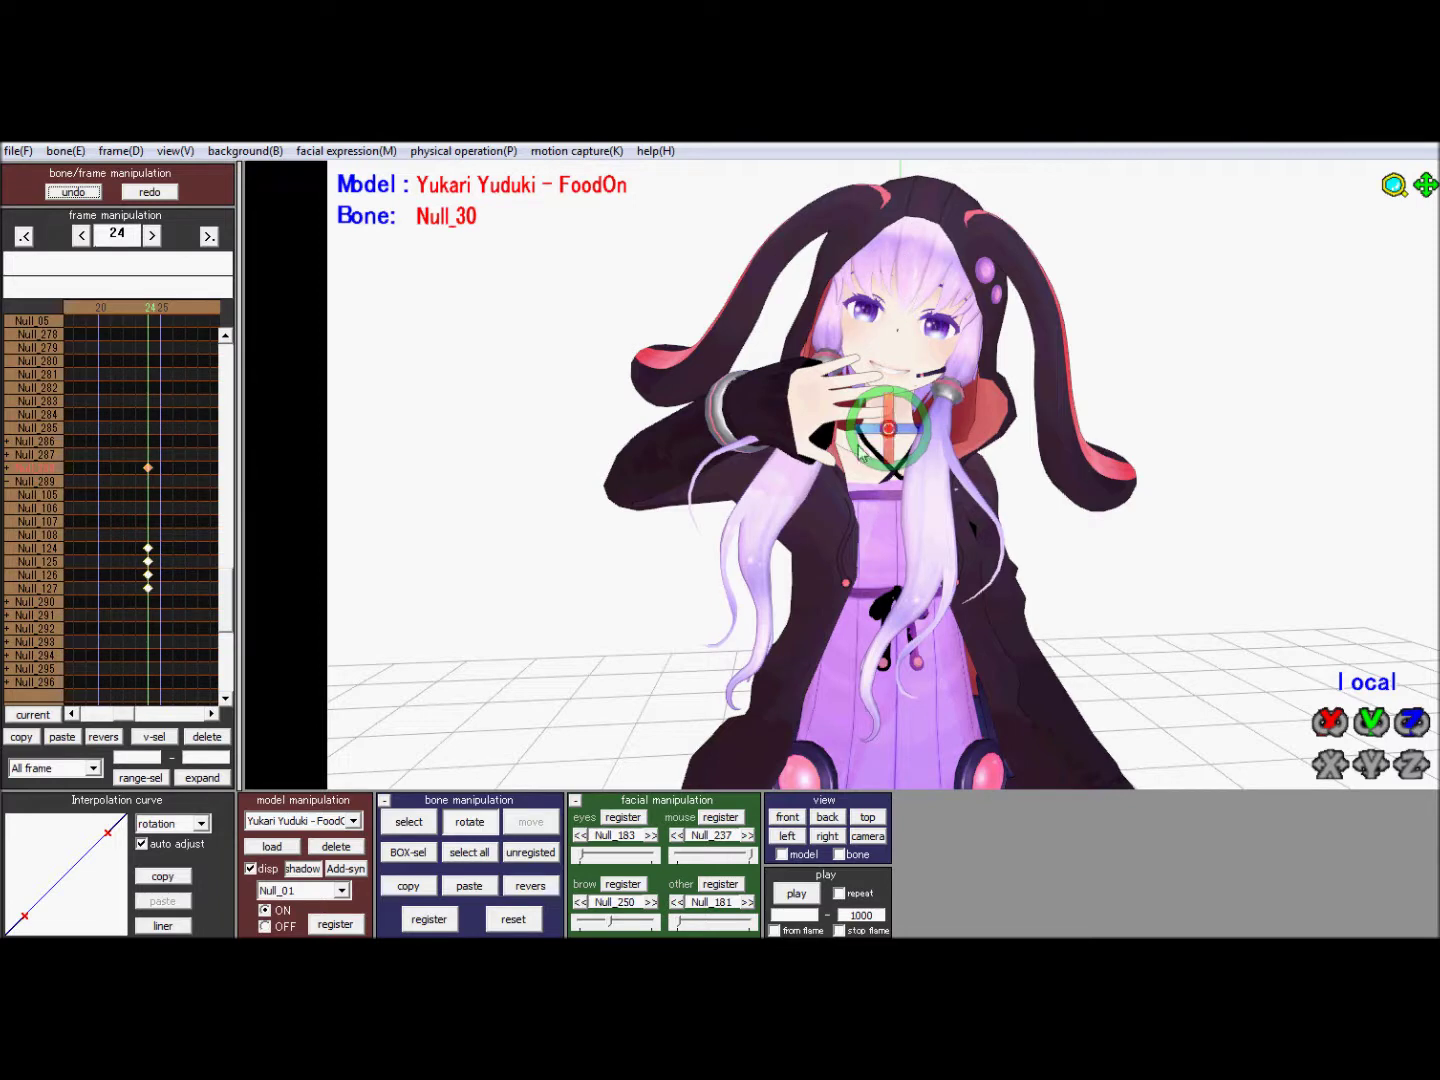
Step: Rotate the head bone Null_31 slightly about its local Y axis at frame 24, and register the keyframe
{"action": "left_click", "coordinate": [406, 823]}
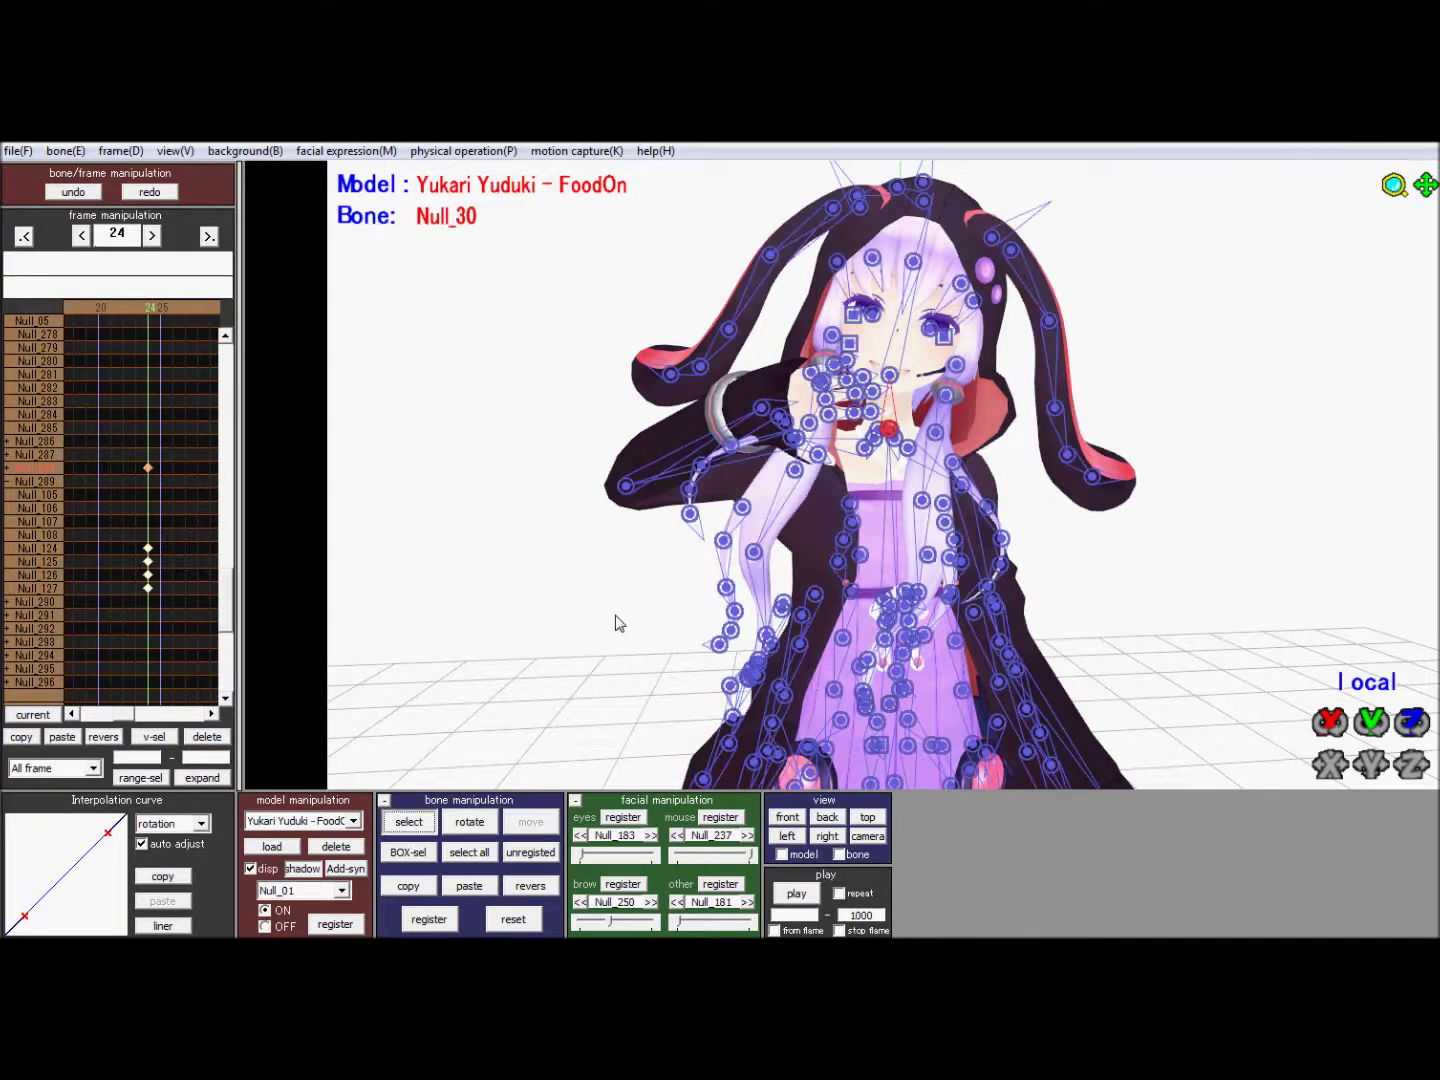
{"action": "left_click", "coordinate": [889, 376]}
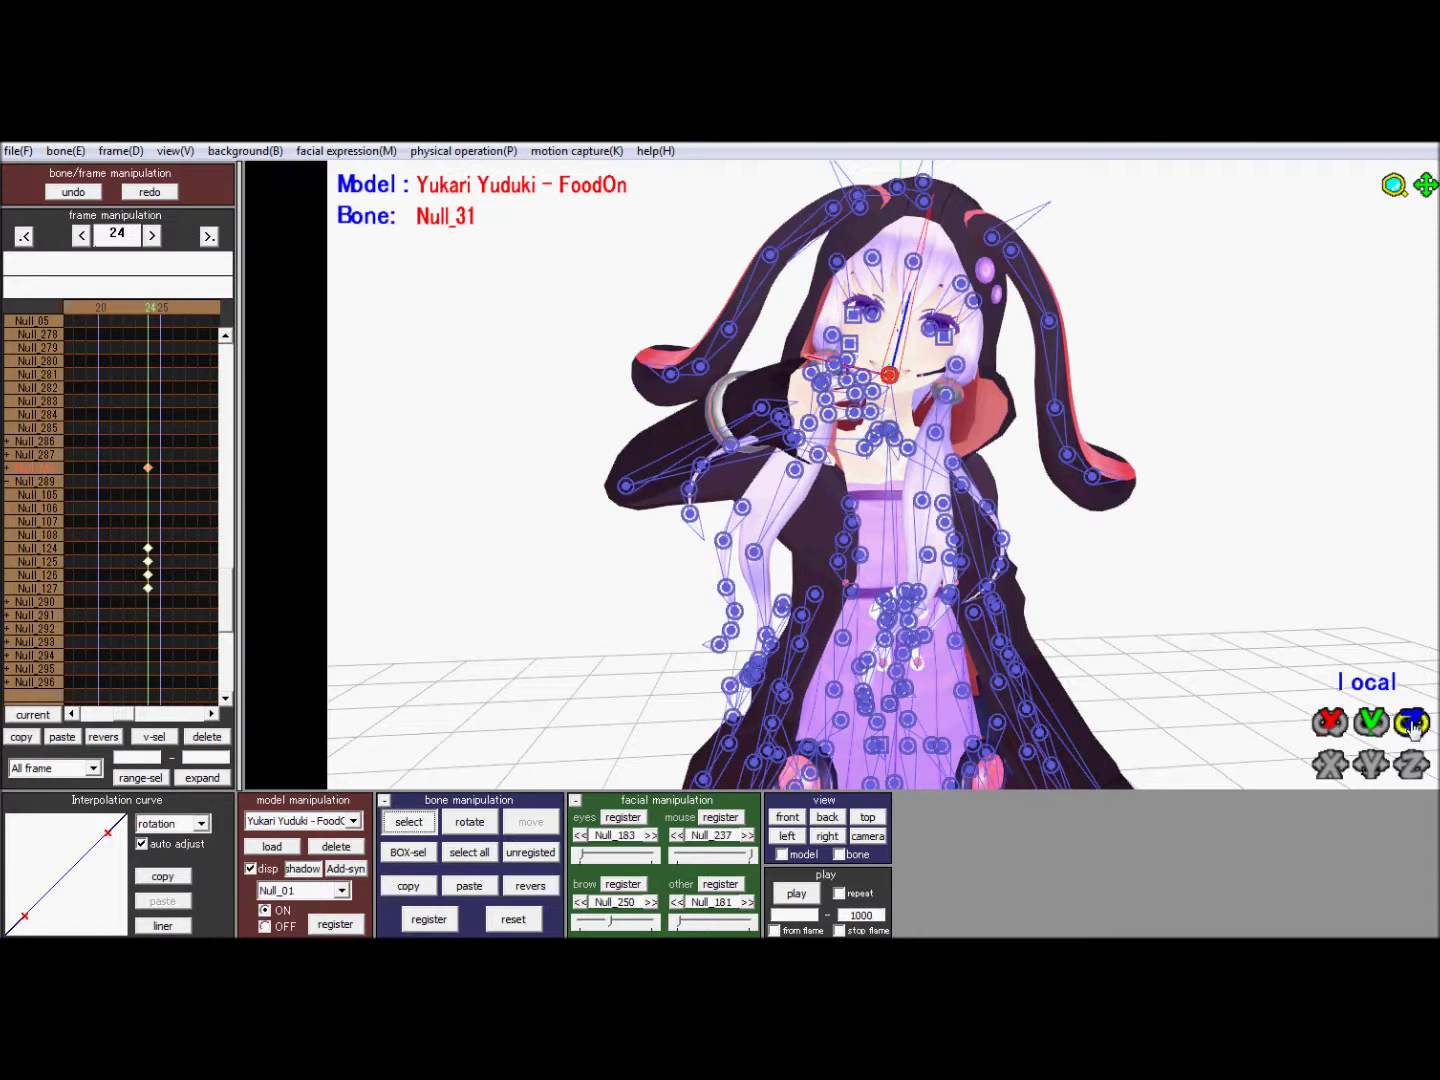
{"action": "left_click", "coordinate": [1379, 727]}
{"action": "left_click_drag", "start_coordinate": [1378, 728], "coordinate": [1378, 718]}
{"action": "left_click", "coordinate": [429, 920]}
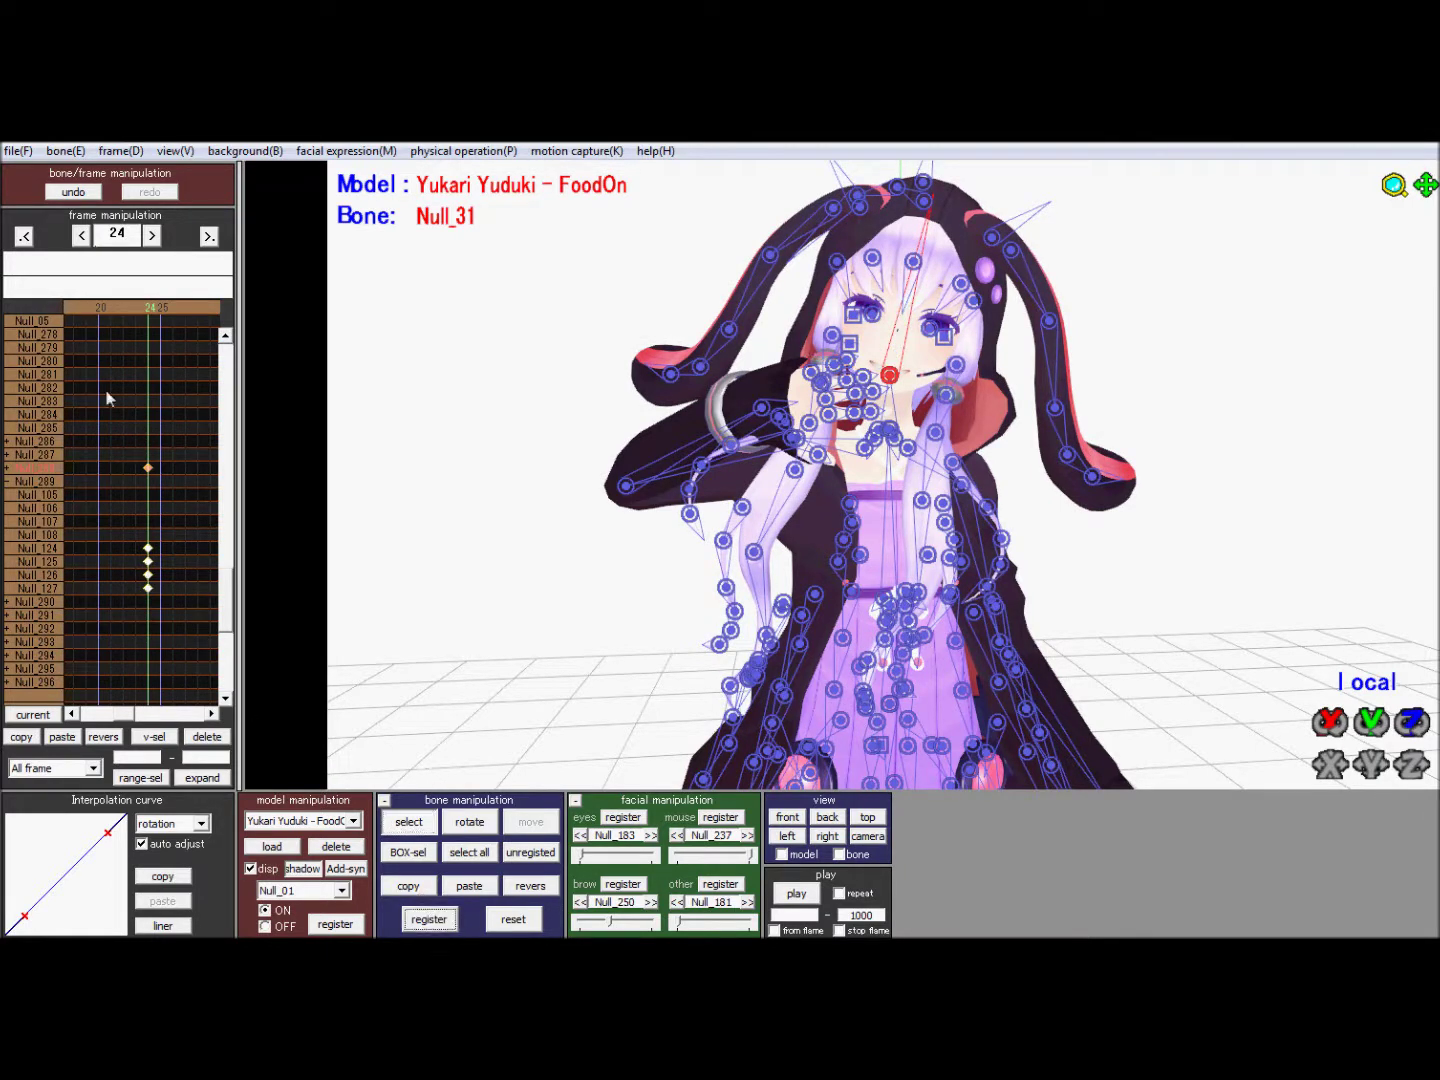
Step: Scrub back to frame 20 and forward to frame 24 to check the head motion
{"action": "left_click", "coordinate": [134, 301]}
{"action": "left_click", "coordinate": [135, 301]}
{"action": "left_click", "coordinate": [135, 301]}
{"action": "left_click", "coordinate": [135, 302]}
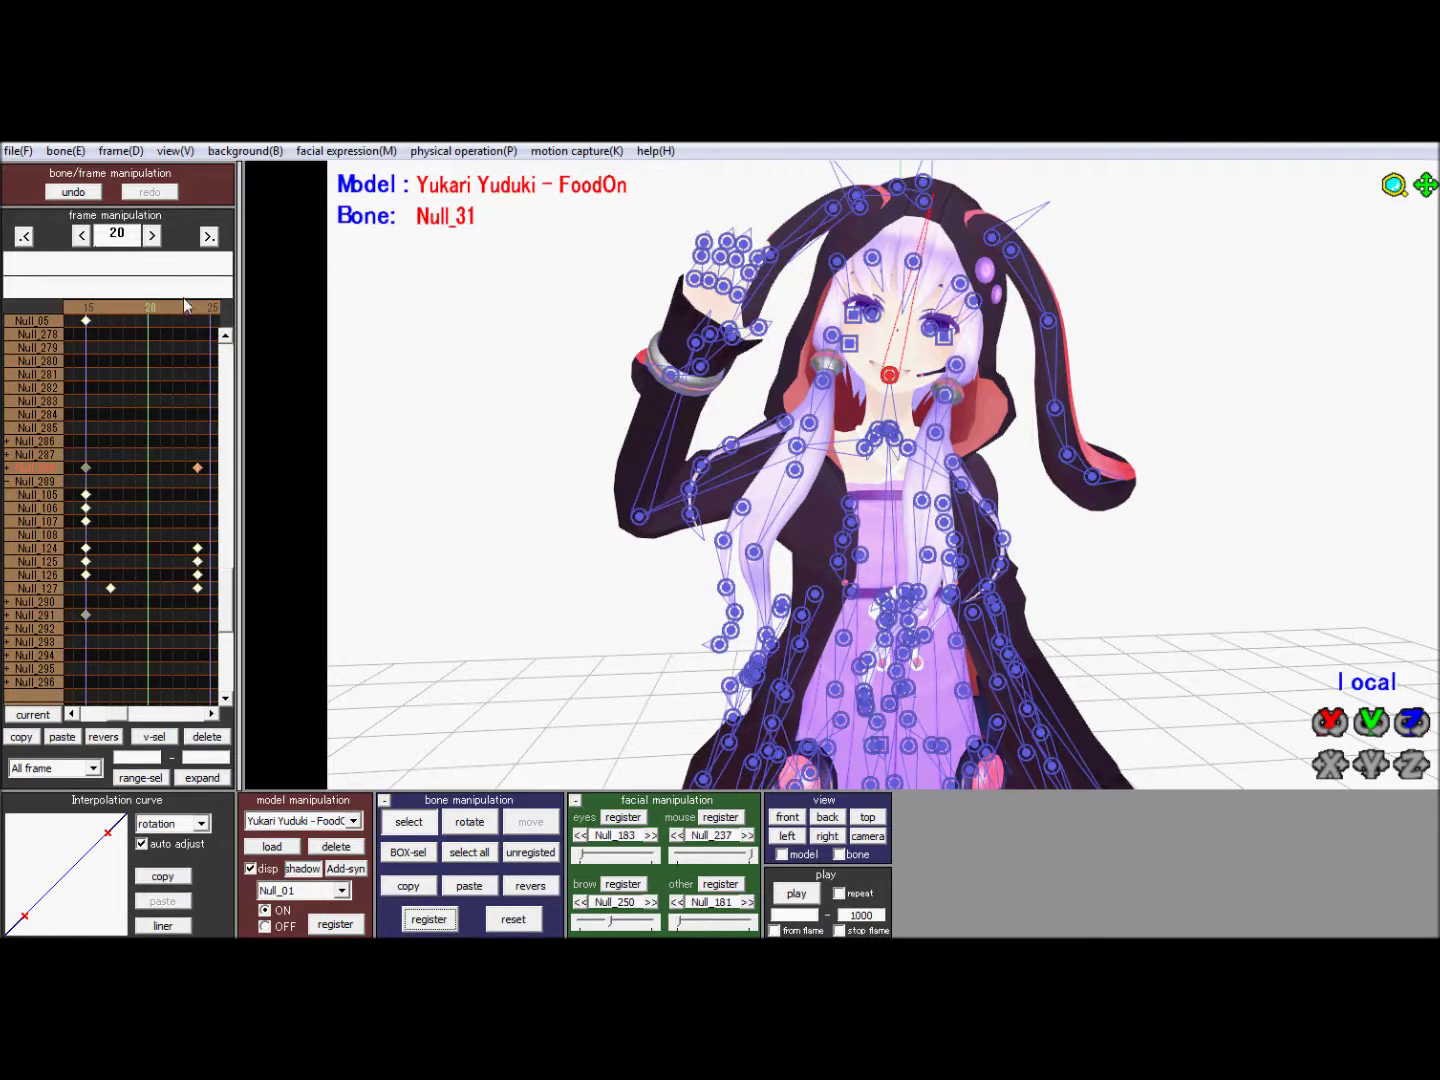
{"action": "left_click", "coordinate": [181, 304]}
{"action": "left_click", "coordinate": [166, 311]}
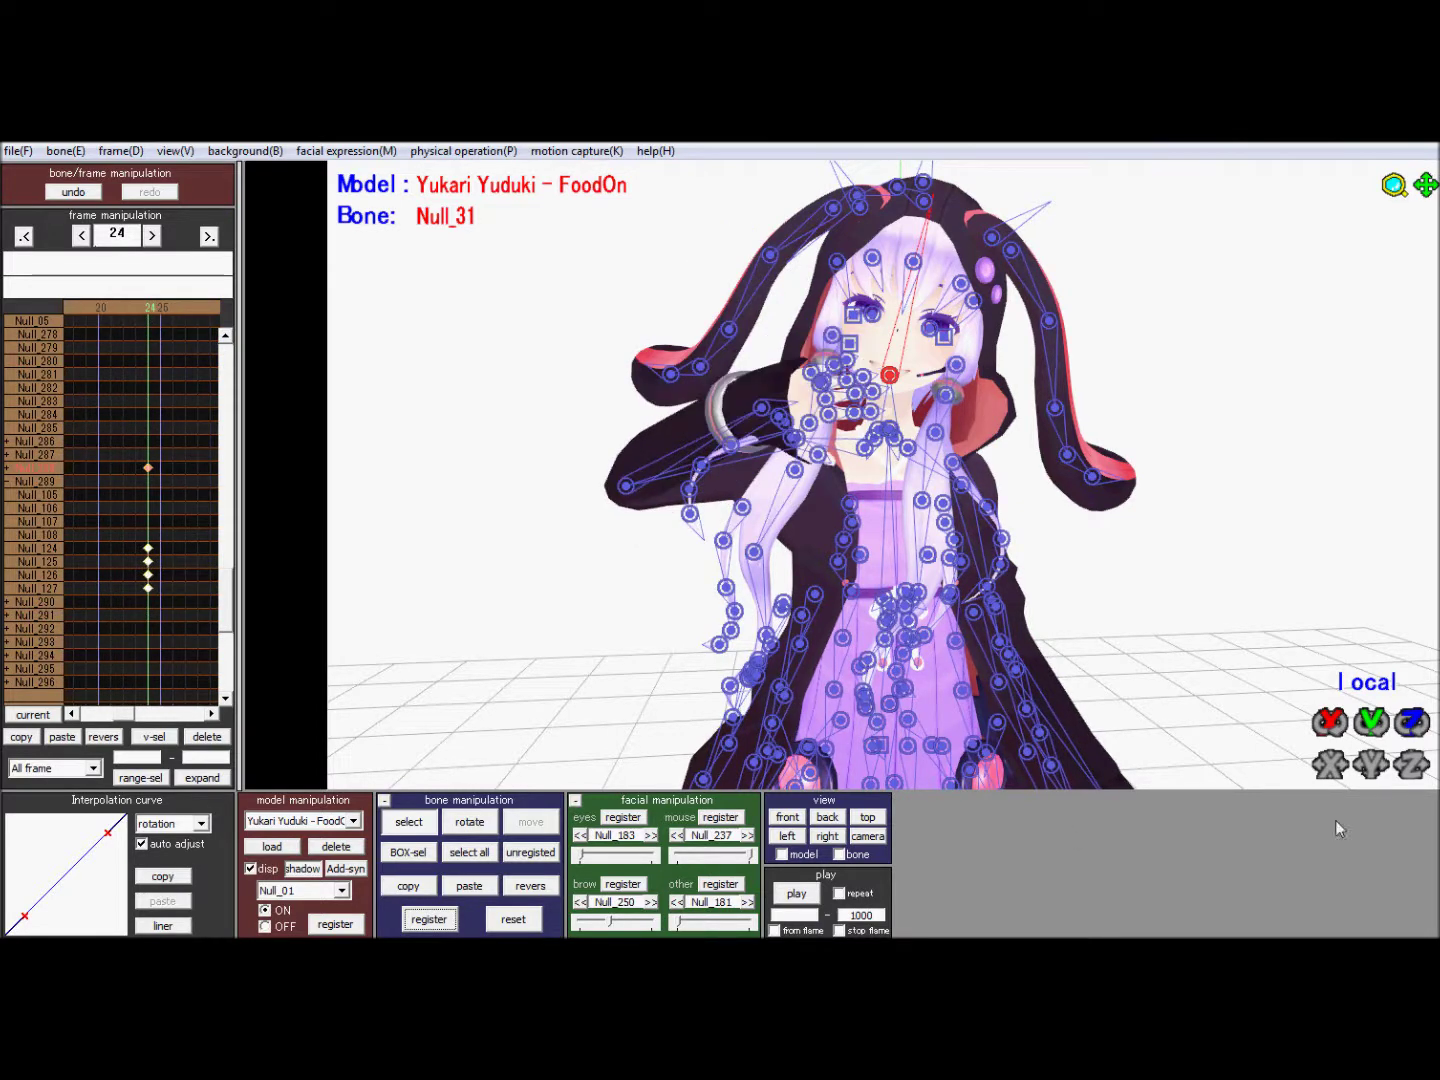
Step: Tilt the head bone Null_31 slightly about its local X axis at frame 24, and register the keyframe
{"action": "left_click_drag", "start_coordinate": [1348, 723], "coordinate": [1305, 718]}
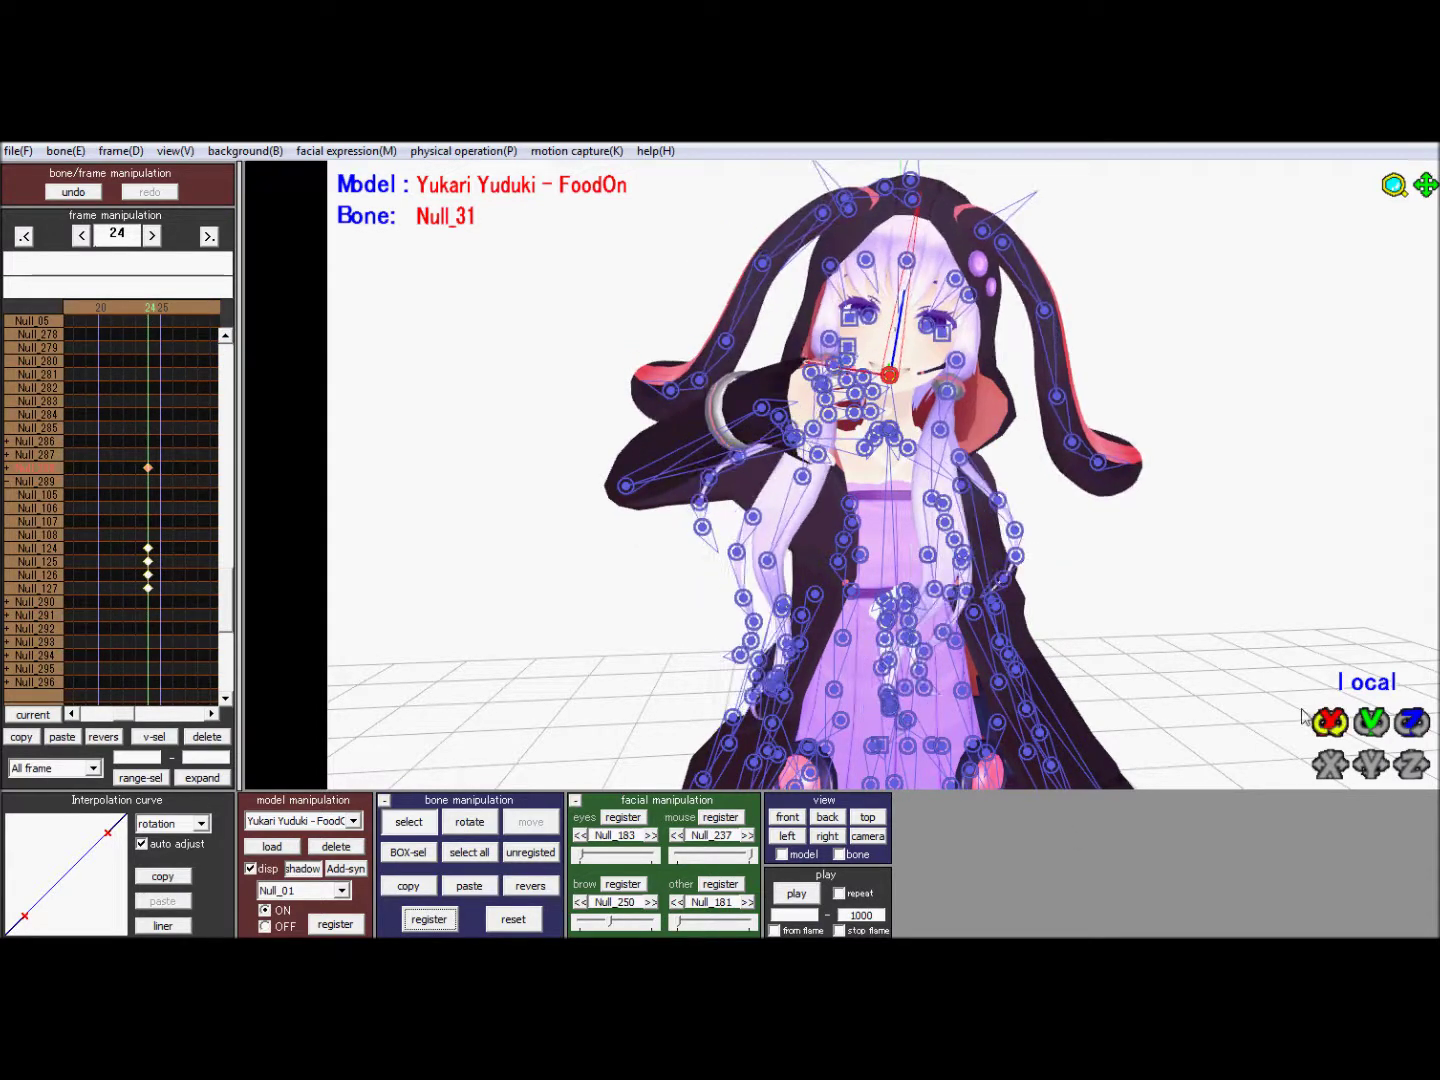
{"action": "left_click", "coordinate": [147, 306]}
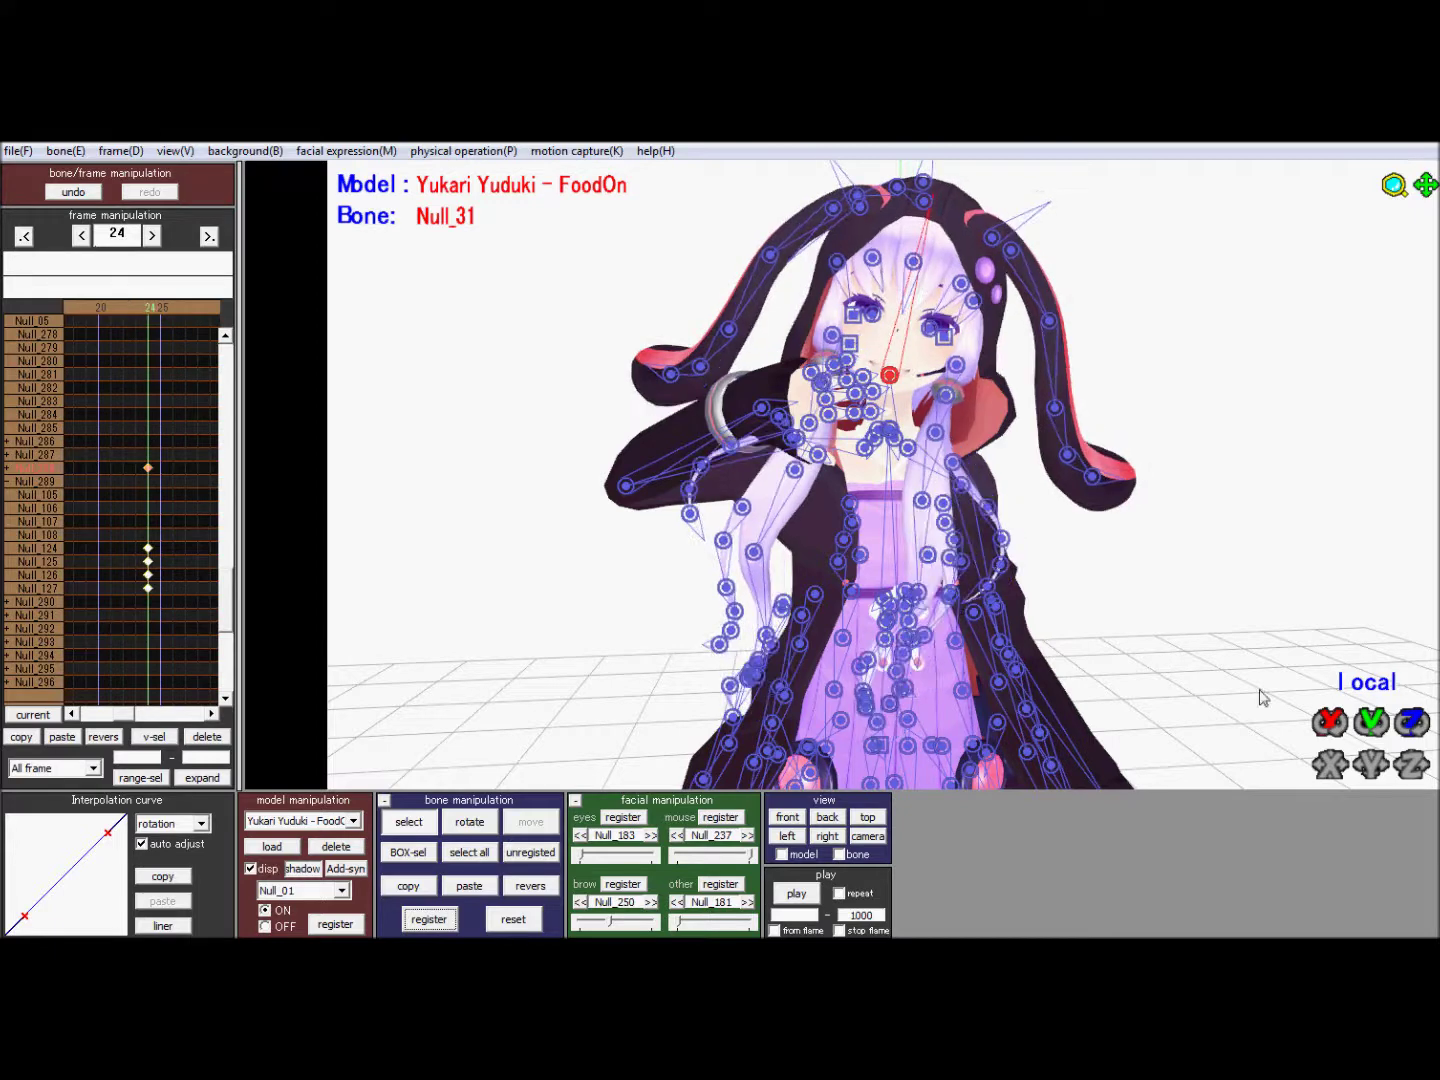
{"action": "left_click_drag", "start_coordinate": [1353, 720], "coordinate": [1335, 720]}
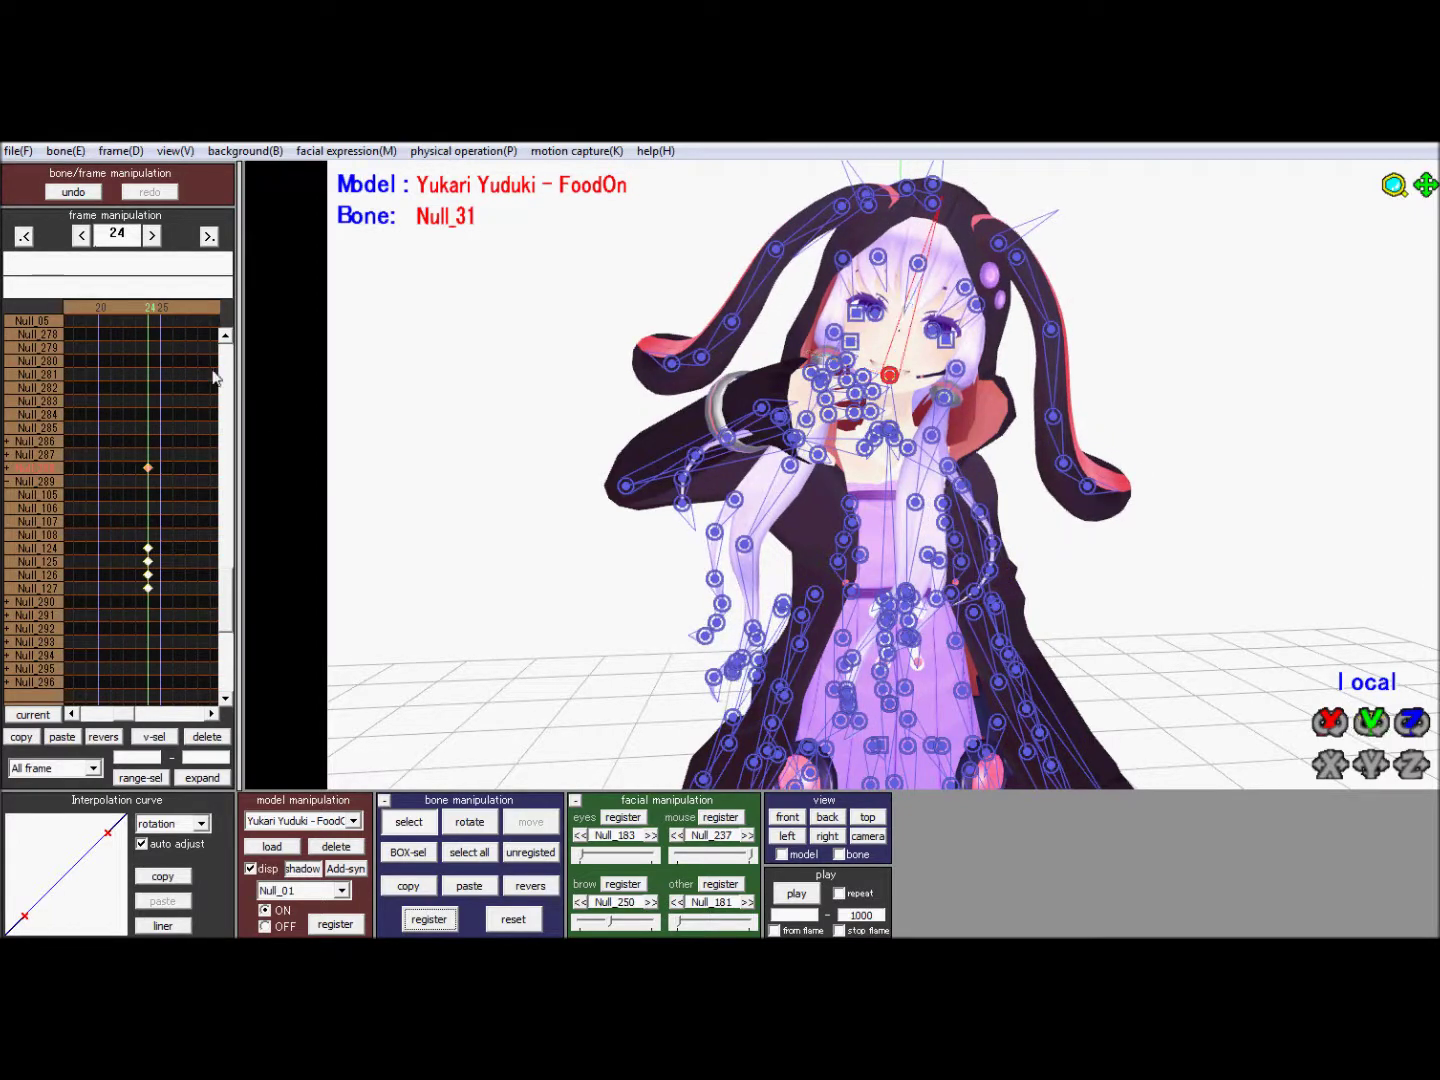
{"action": "left_click", "coordinate": [155, 311]}
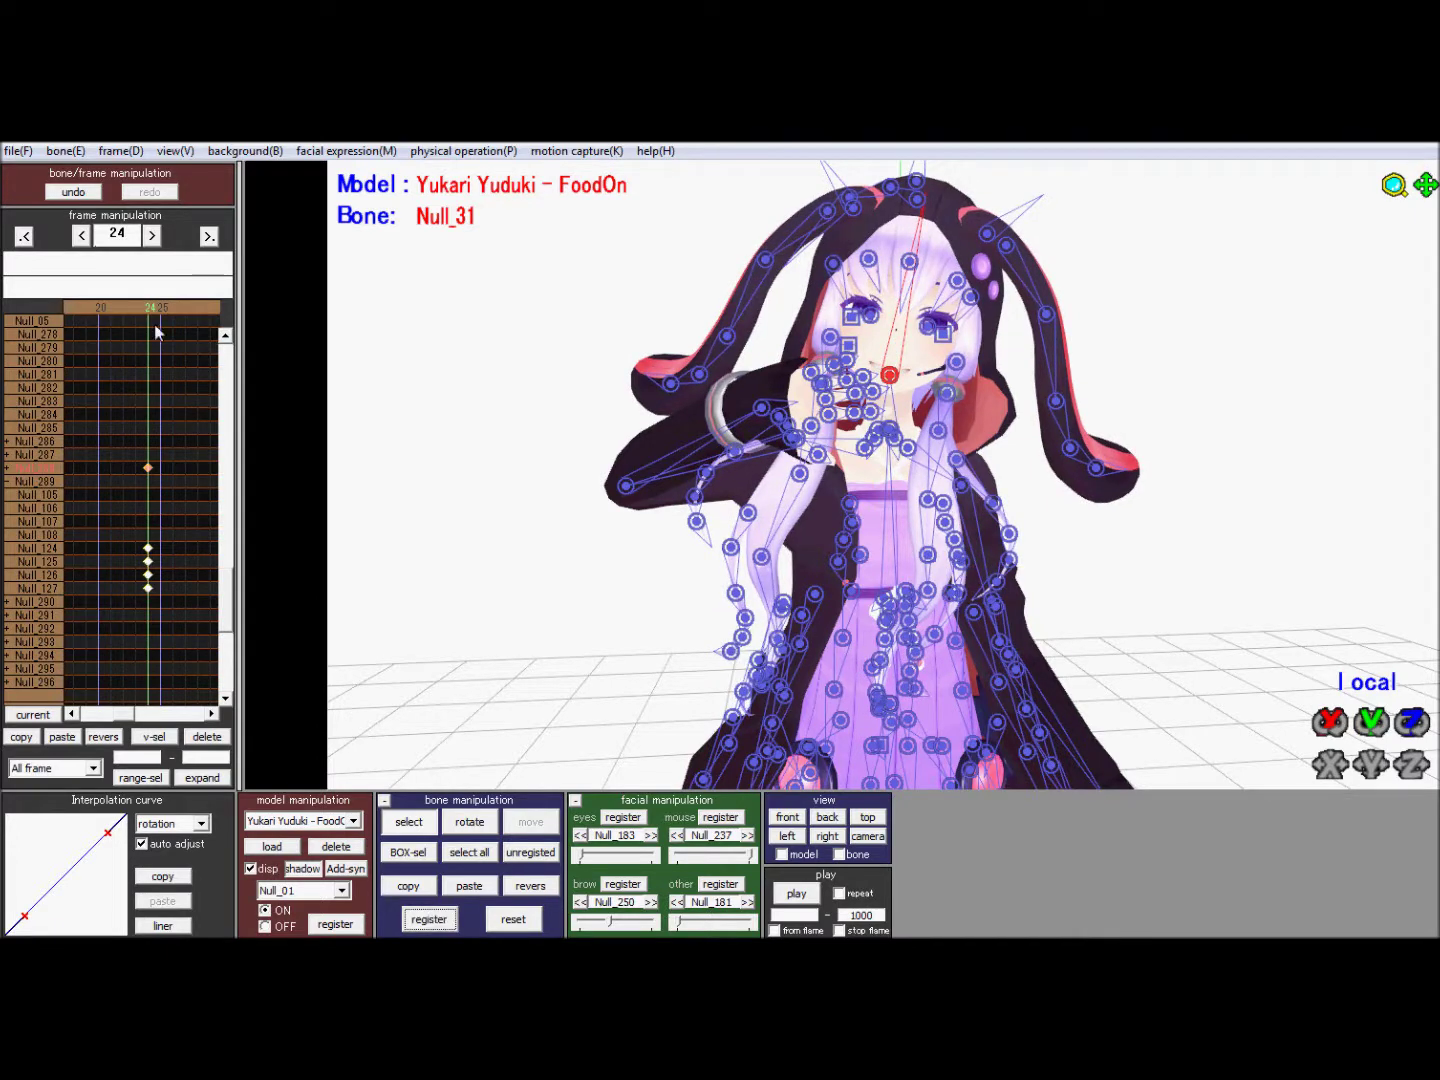
Step: Step back and forth between frames 17 and 24, and hide the bone display to review the head tilt
{"action": "key", "text": "Left"}
{"action": "key", "text": "Left"}
{"action": "key", "text": "Left"}
{"action": "key", "text": "Left"}
{"action": "key", "text": "Left"}
{"action": "key", "text": "Left"}
{"action": "key", "text": "Left"}
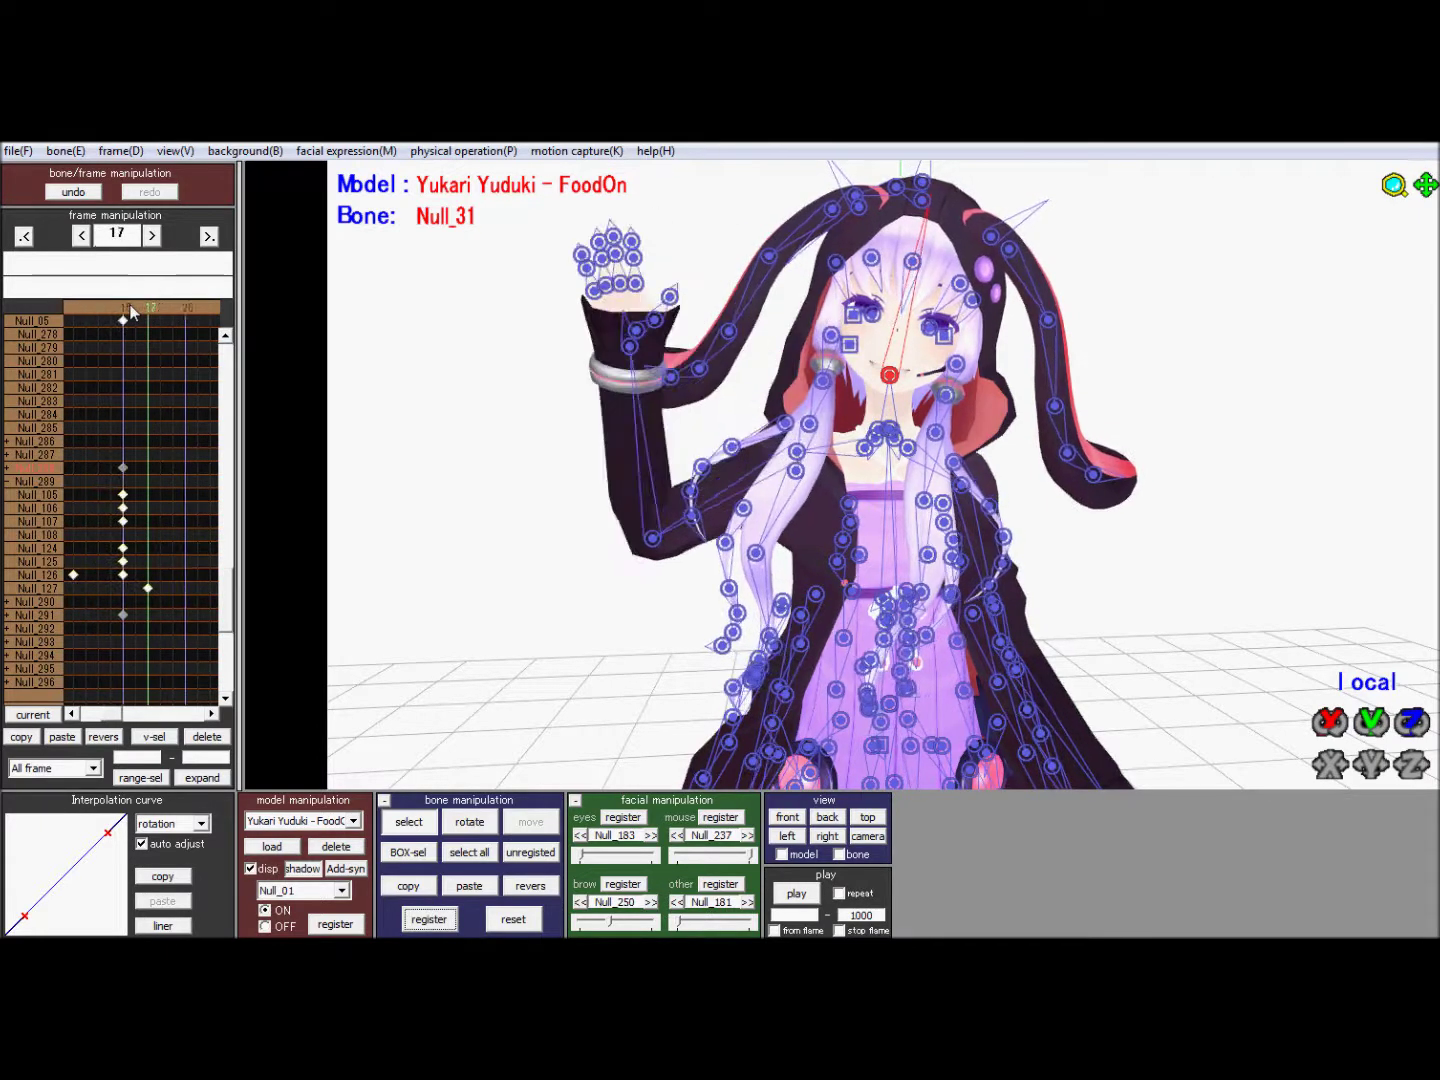
{"action": "key", "text": "Right"}
{"action": "key", "text": "Right"}
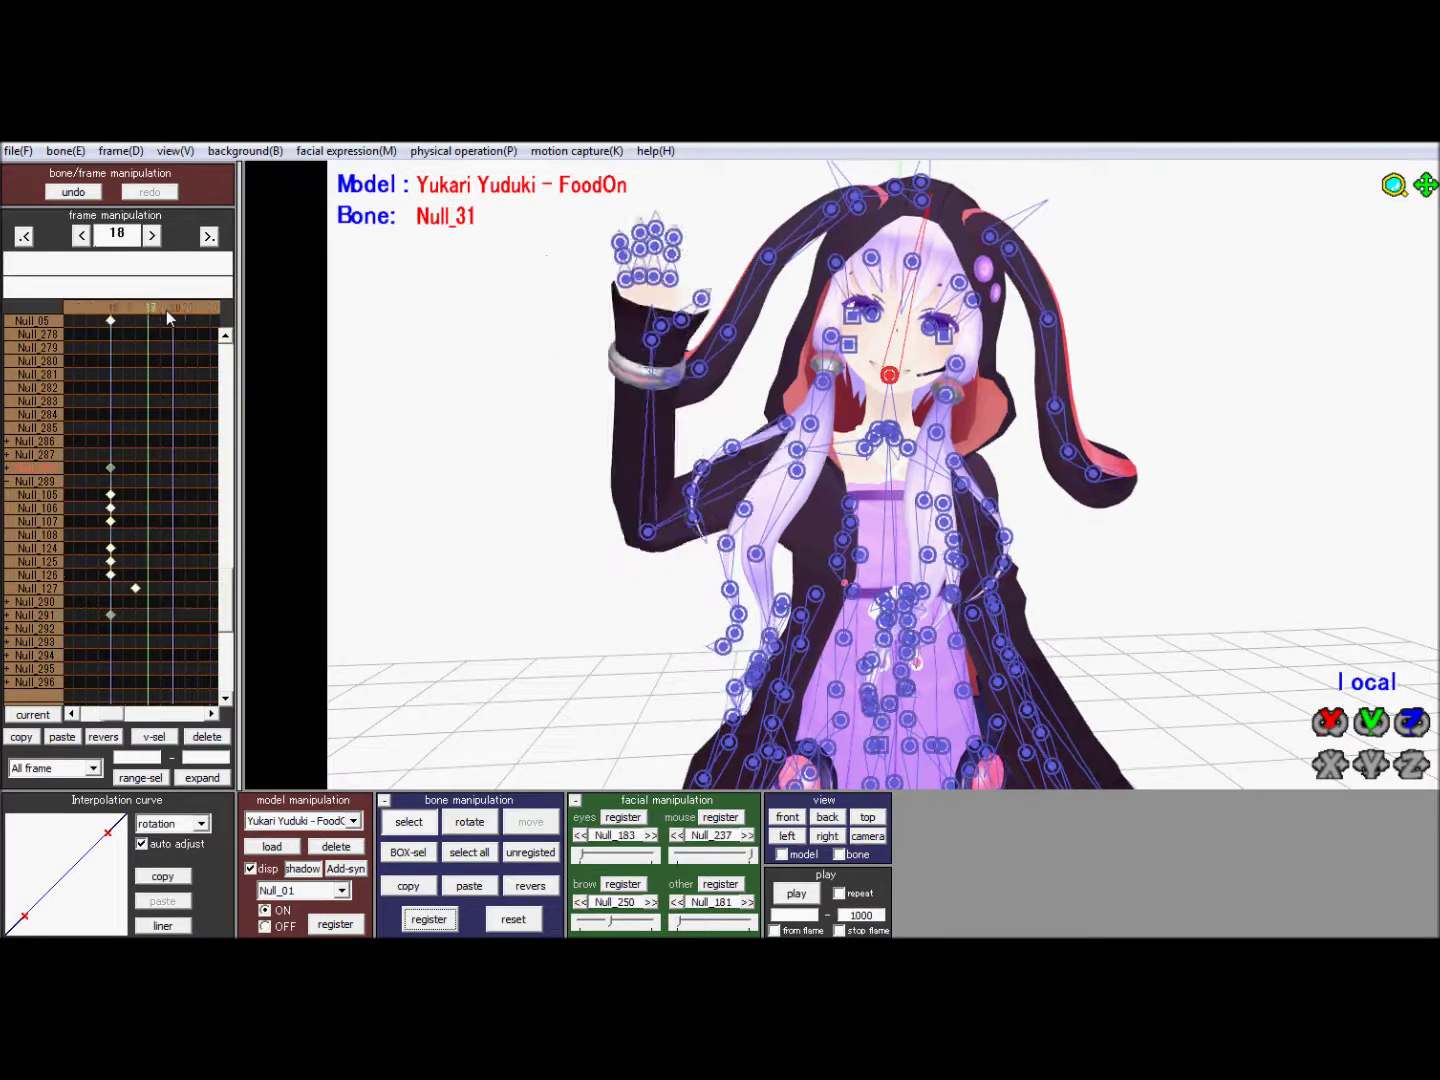
{"action": "mouse_move", "coordinate": [166, 311]}
{"action": "left_mouse_down"}
{"action": "mouse_move", "coordinate": [104, 312]}
{"action": "mouse_move", "coordinate": [181, 308]}
{"action": "mouse_move", "coordinate": [148, 311]}
{"action": "left_mouse_up"}
{"action": "key", "text": "Left"}
{"action": "key", "text": "Left"}
{"action": "key", "text": "Left"}
{"action": "key", "text": "Left"}
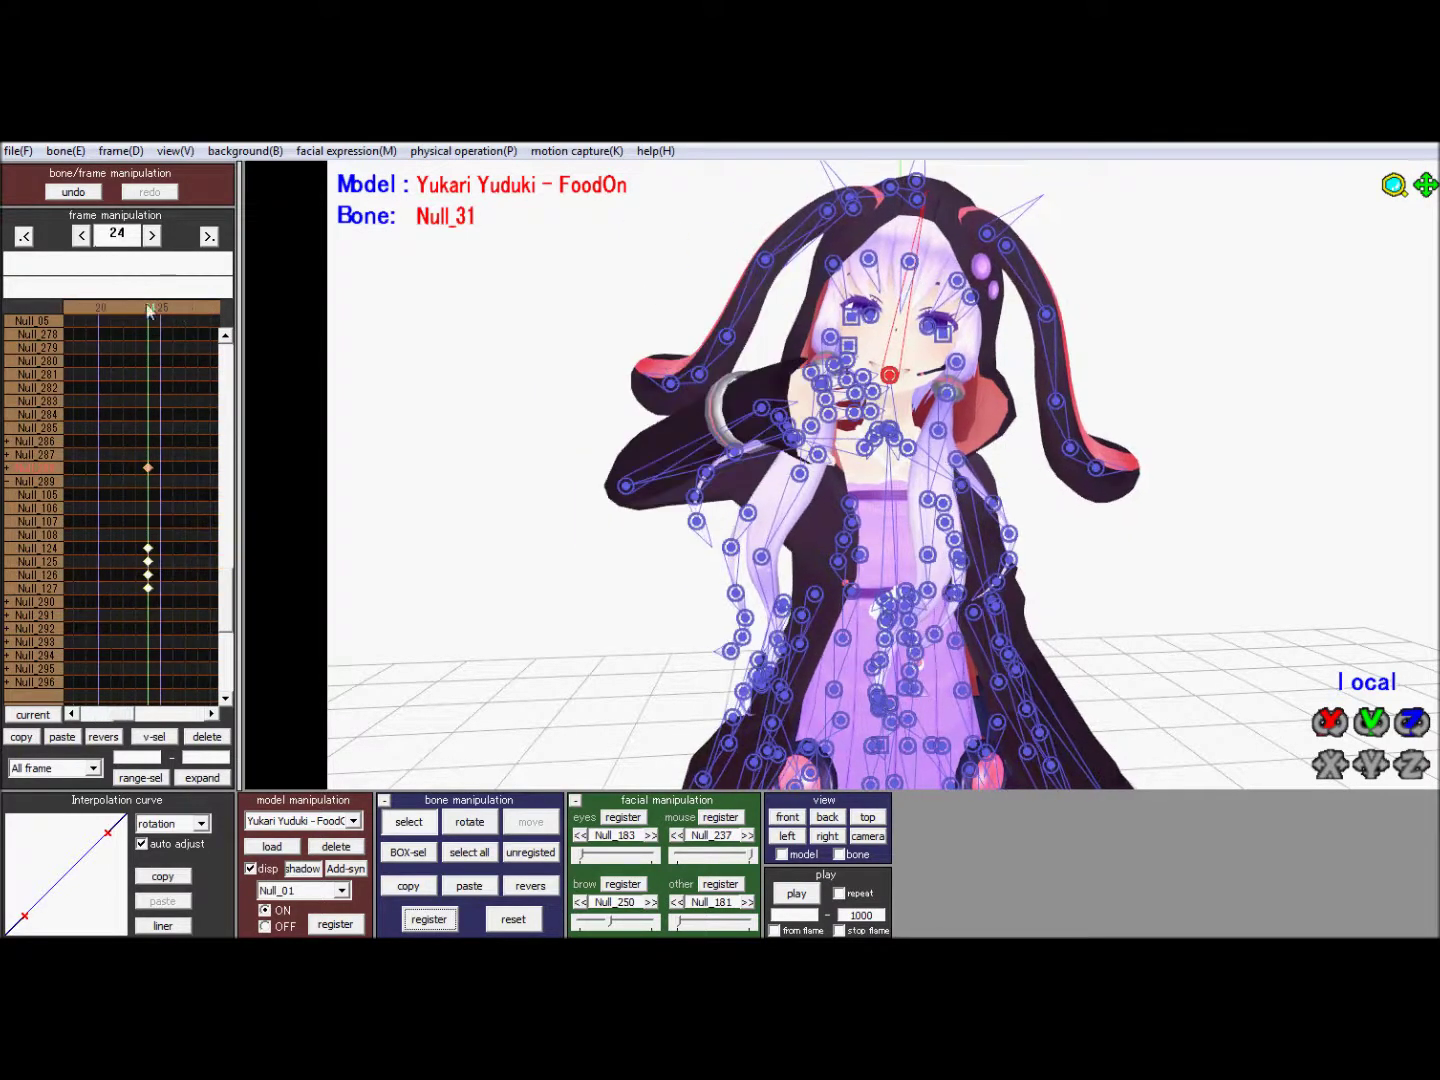
{"action": "left_click", "coordinate": [403, 831]}
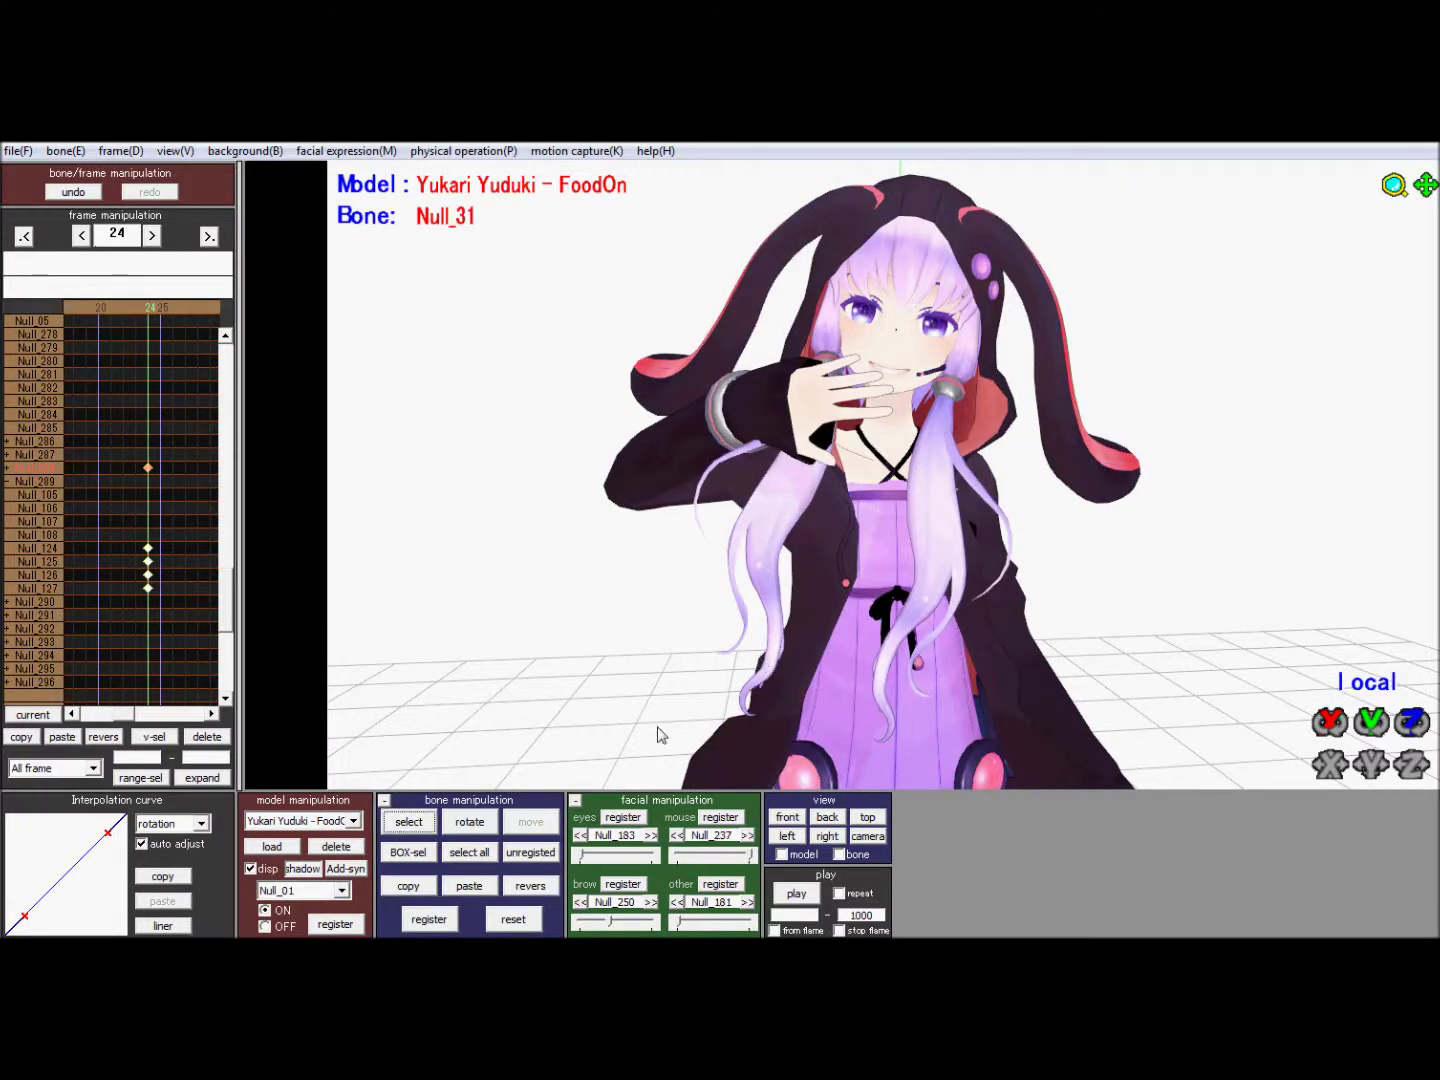
{"action": "left_click_drag", "start_coordinate": [124, 304], "coordinate": [161, 295]}
Step: Select the center bone Null_05 between the legs, return to the camera view, and hide the bone display
{"action": "left_click", "coordinate": [410, 821]}
{"action": "scroll", "coordinate": [884, 624], "scroll_direction": "down", "scroll_amount": 3}
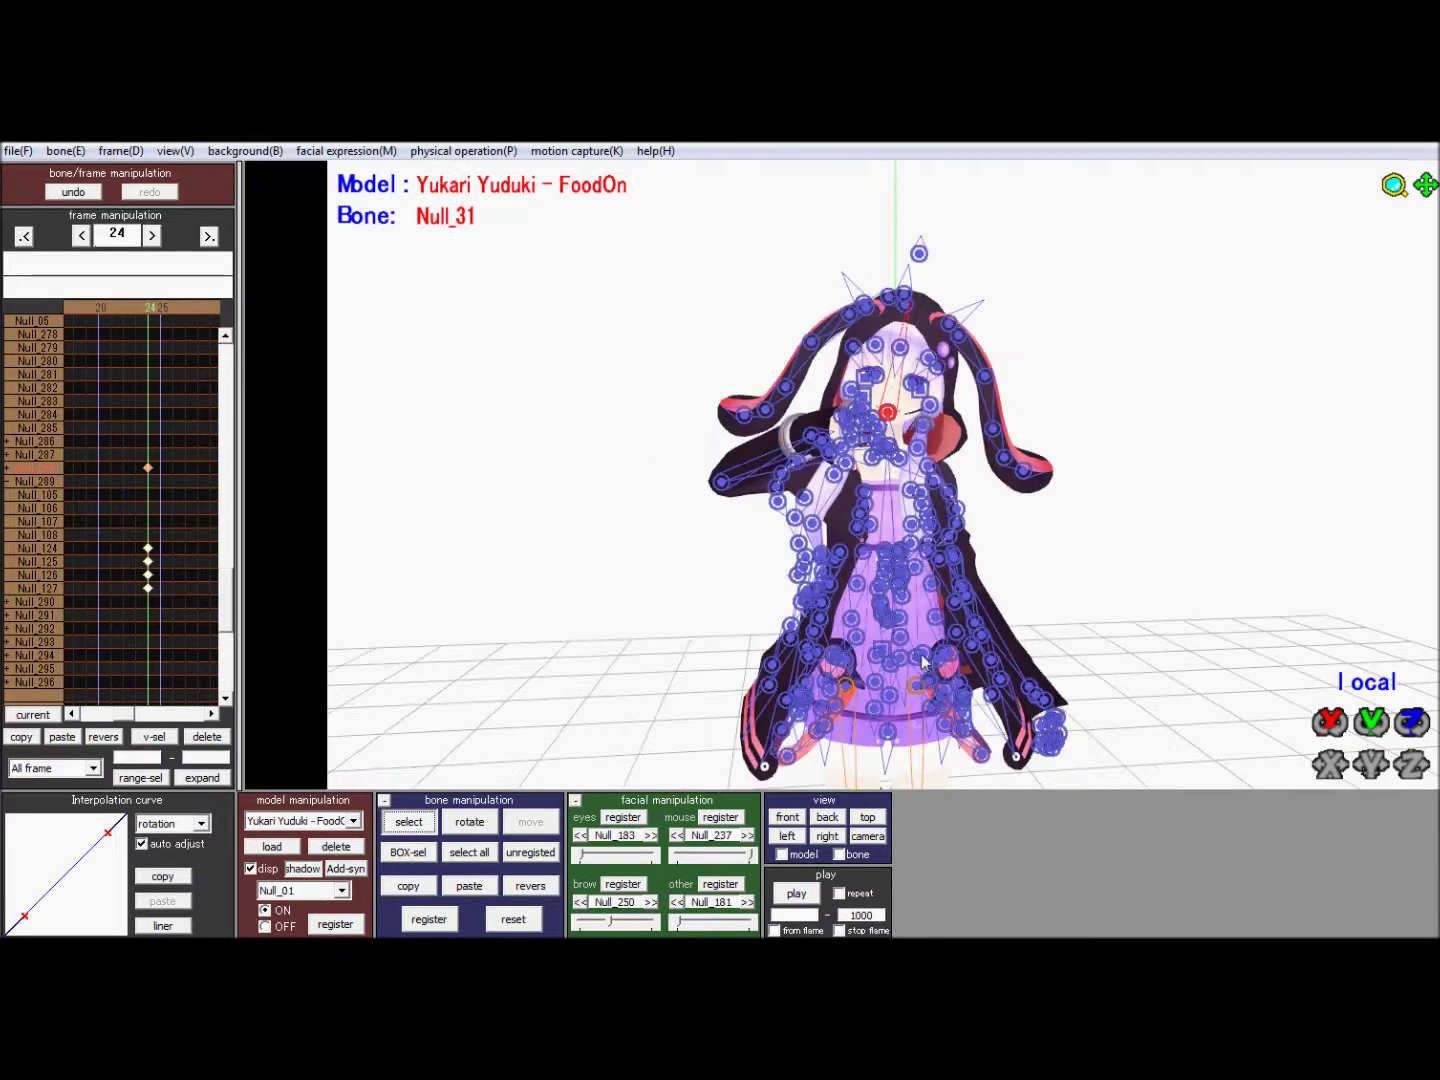
{"action": "scroll", "coordinate": [923, 662], "scroll_direction": "down", "scroll_amount": 3}
{"action": "left_click", "coordinate": [885, 755]}
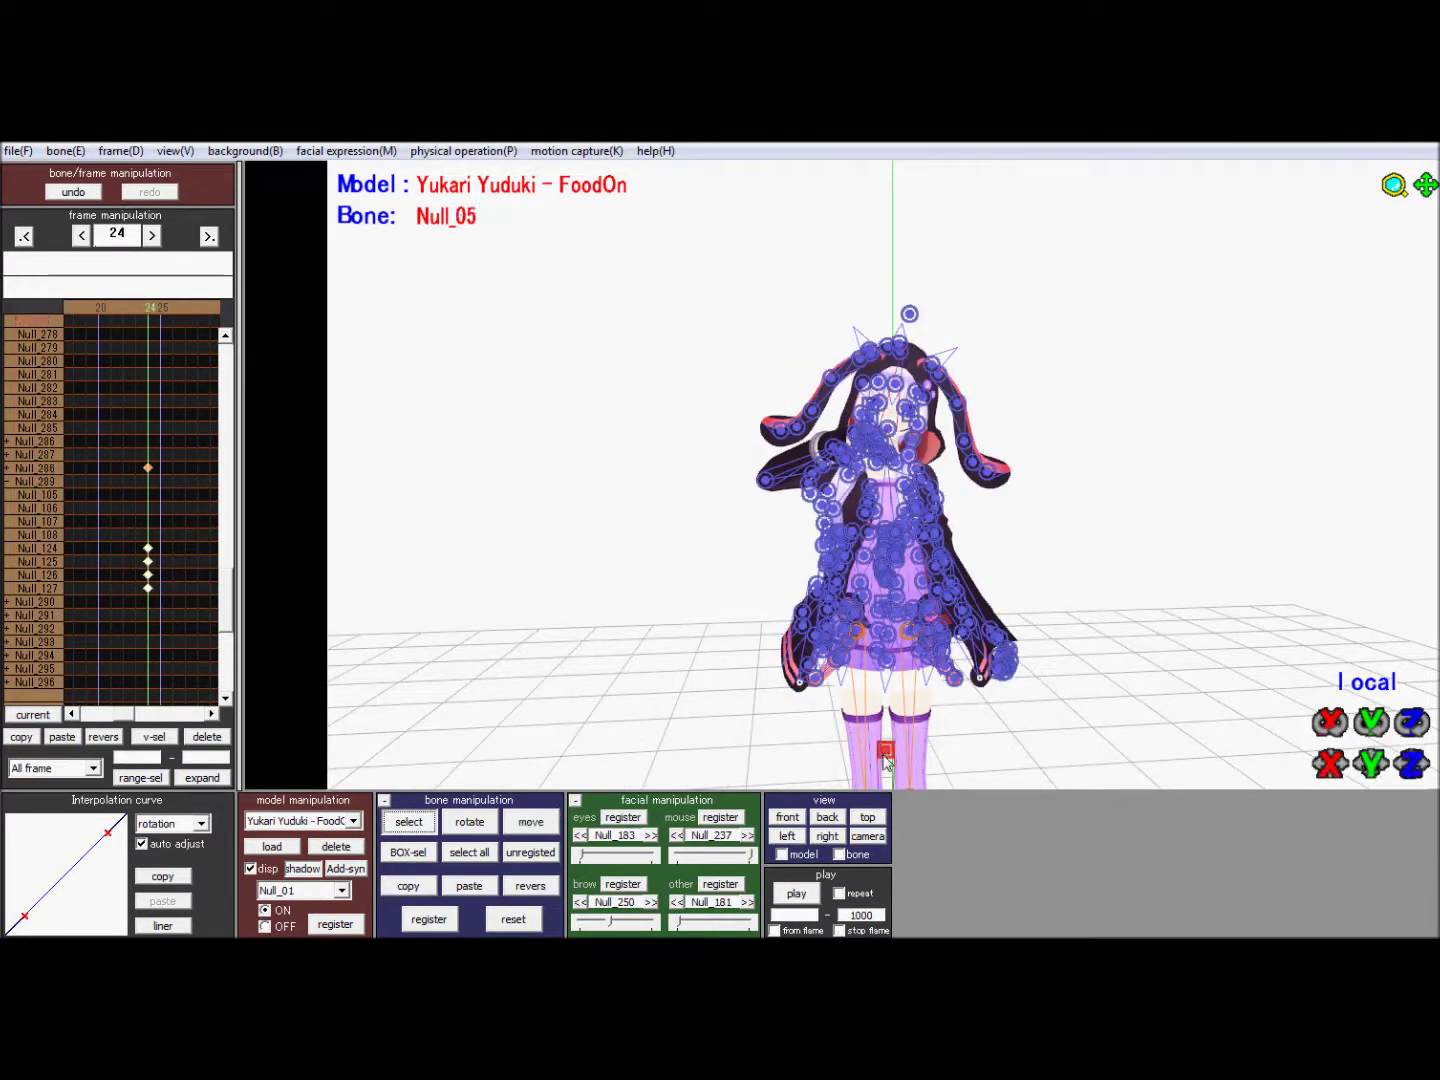
{"action": "left_click", "coordinate": [867, 836]}
{"action": "left_click", "coordinate": [408, 823]}
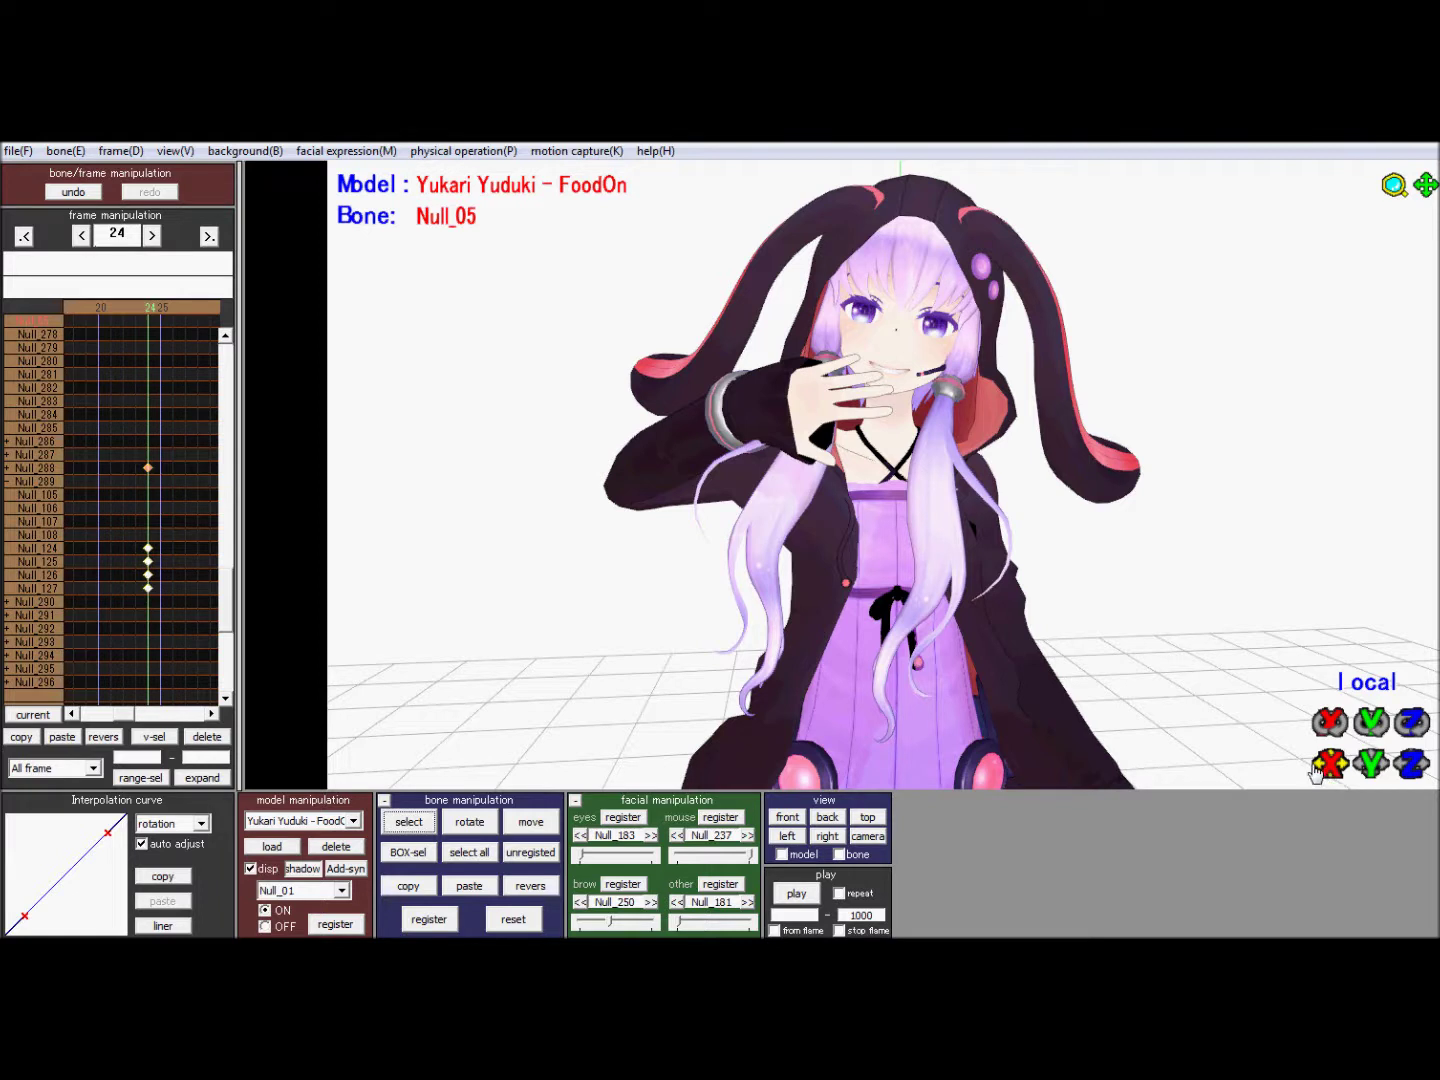
Step: Try shifting the center bone Null_05 in both directions along its local X axis at frame 24
{"action": "left_click_drag", "start_coordinate": [1319, 766], "coordinate": [1318, 717]}
{"action": "left_click", "coordinate": [145, 307]}
{"action": "mouse_move", "coordinate": [146, 307]}
{"action": "left_mouse_down"}
{"action": "mouse_move", "coordinate": [112, 319]}
{"action": "mouse_move", "coordinate": [163, 308]}
{"action": "left_mouse_up"}
{"action": "left_click_drag", "start_coordinate": [1330, 764], "coordinate": [1312, 761]}
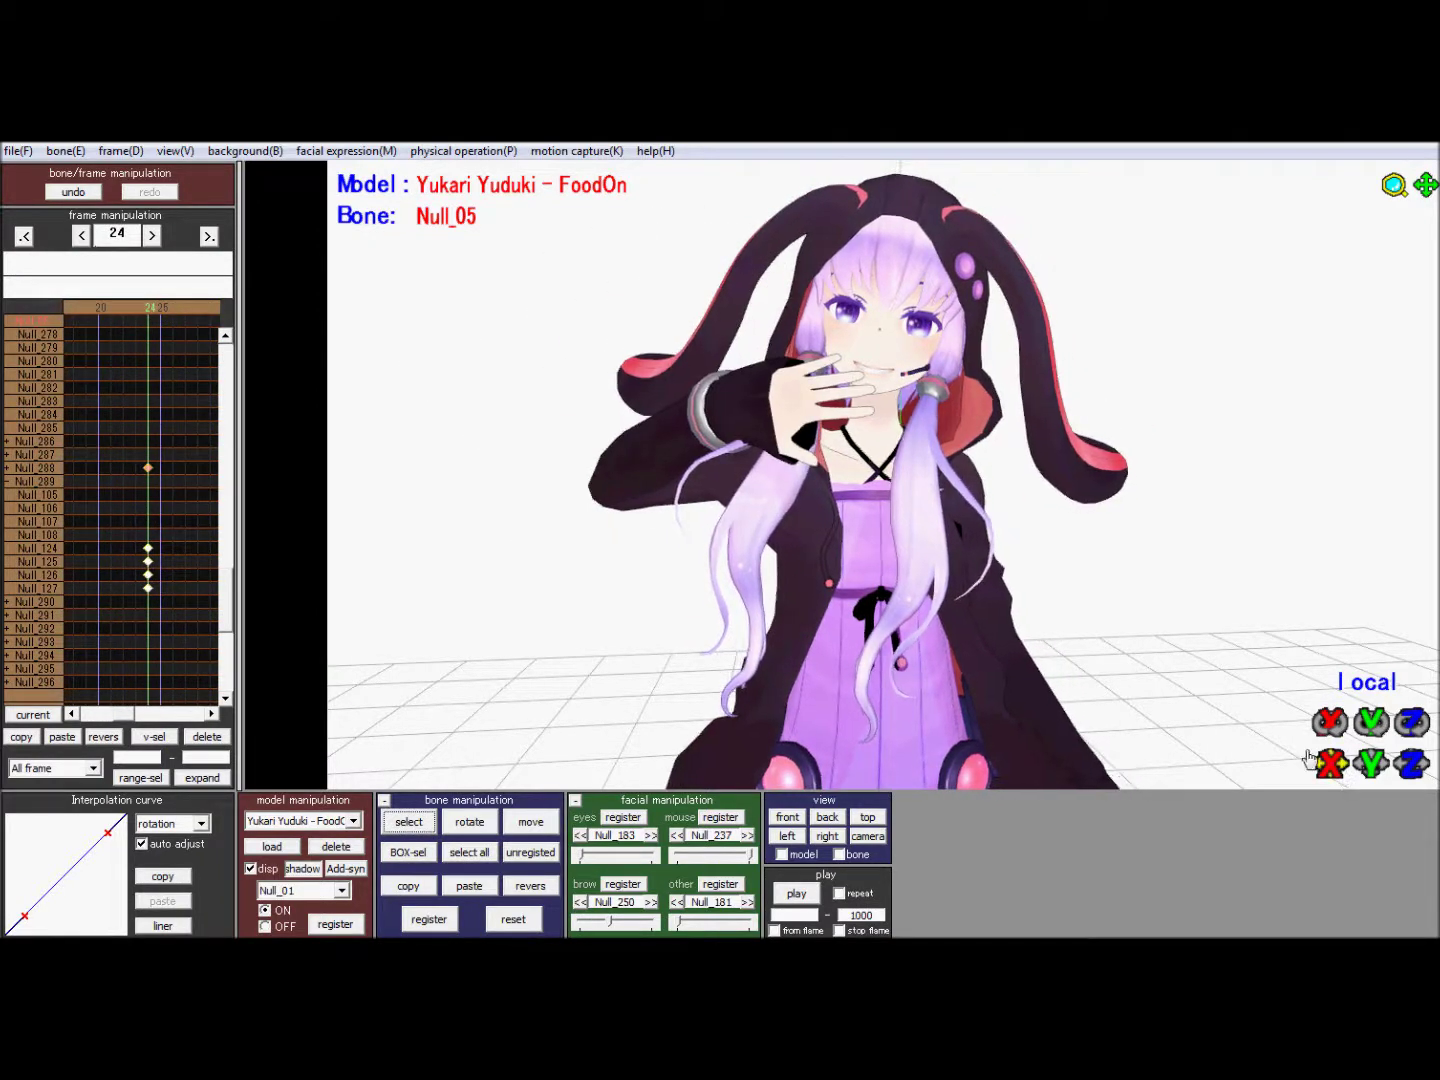
{"action": "left_click_drag", "start_coordinate": [1330, 764], "coordinate": [1353, 764]}
{"action": "left_click", "coordinate": [149, 318]}
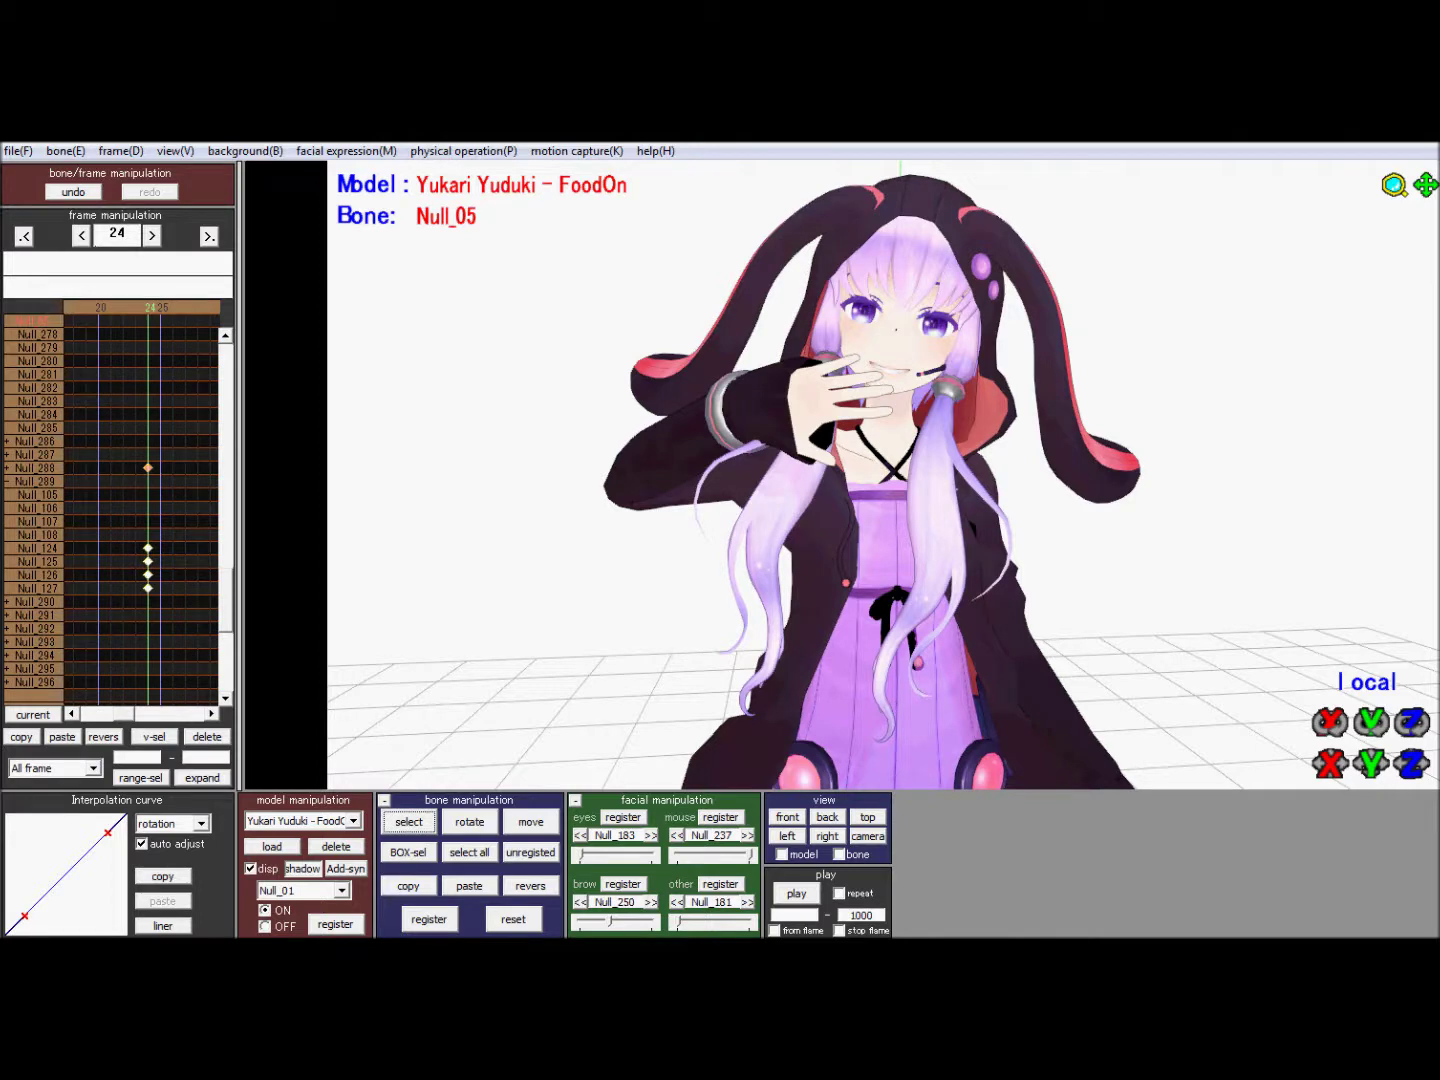
Step: Move the center bone Null_05 slightly along its local X axis at frame 24, and register the keyframe
{"action": "left_click_drag", "start_coordinate": [1345, 770], "coordinate": [1356, 769]}
{"action": "left_click", "coordinate": [428, 917]}
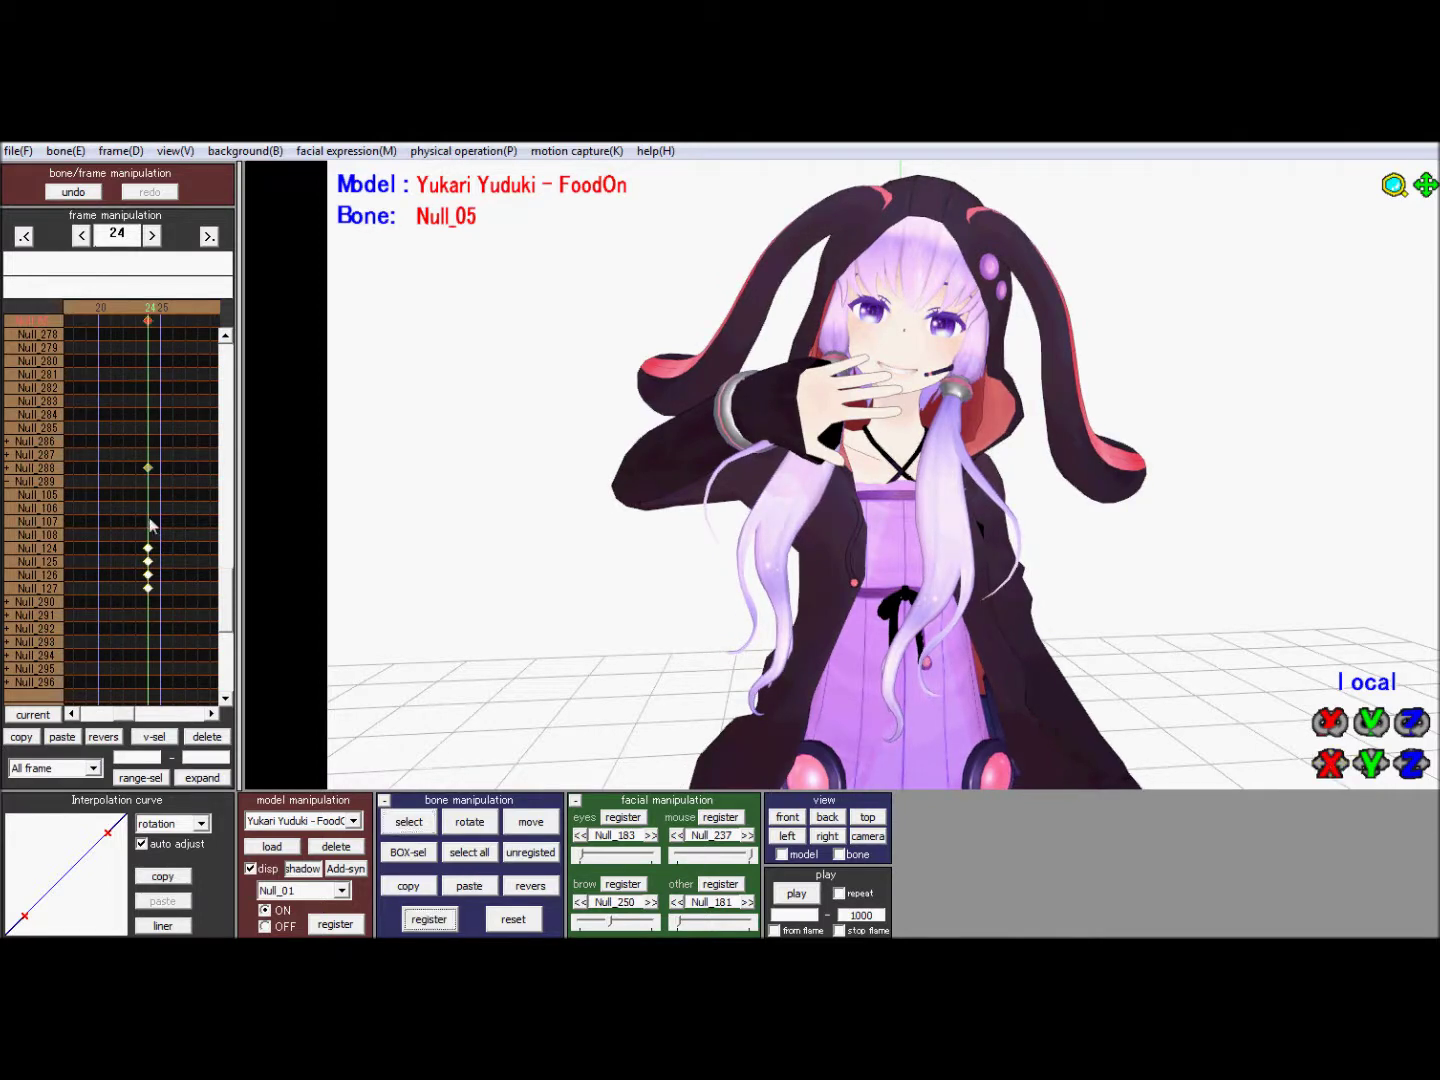
{"action": "left_click", "coordinate": [134, 303]}
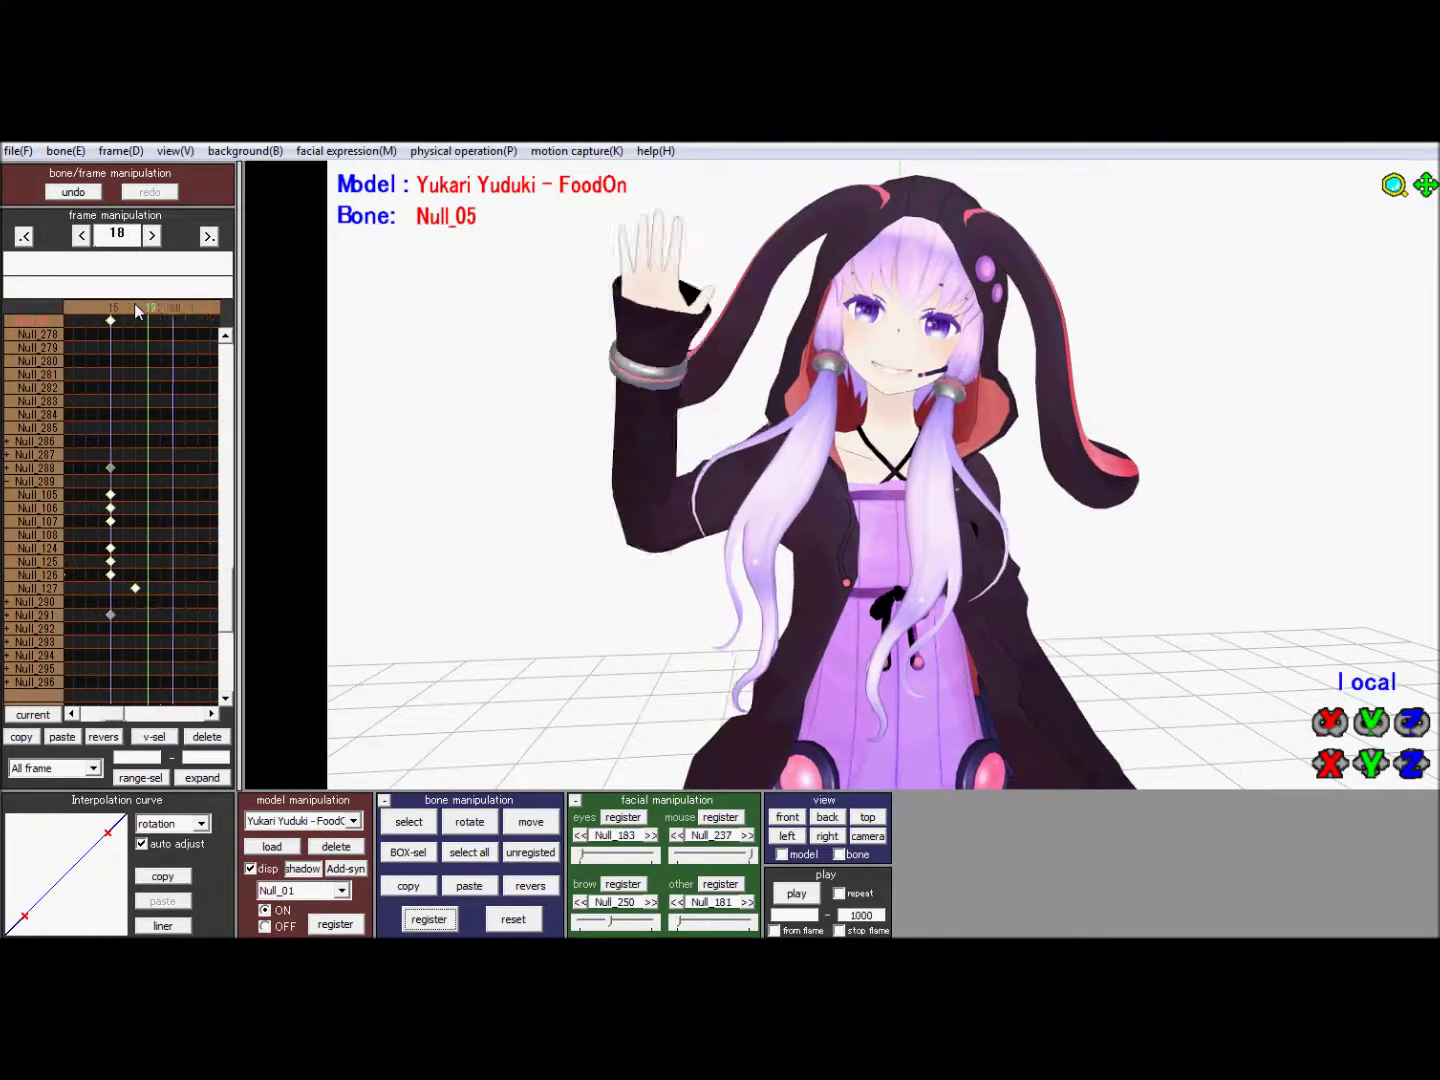